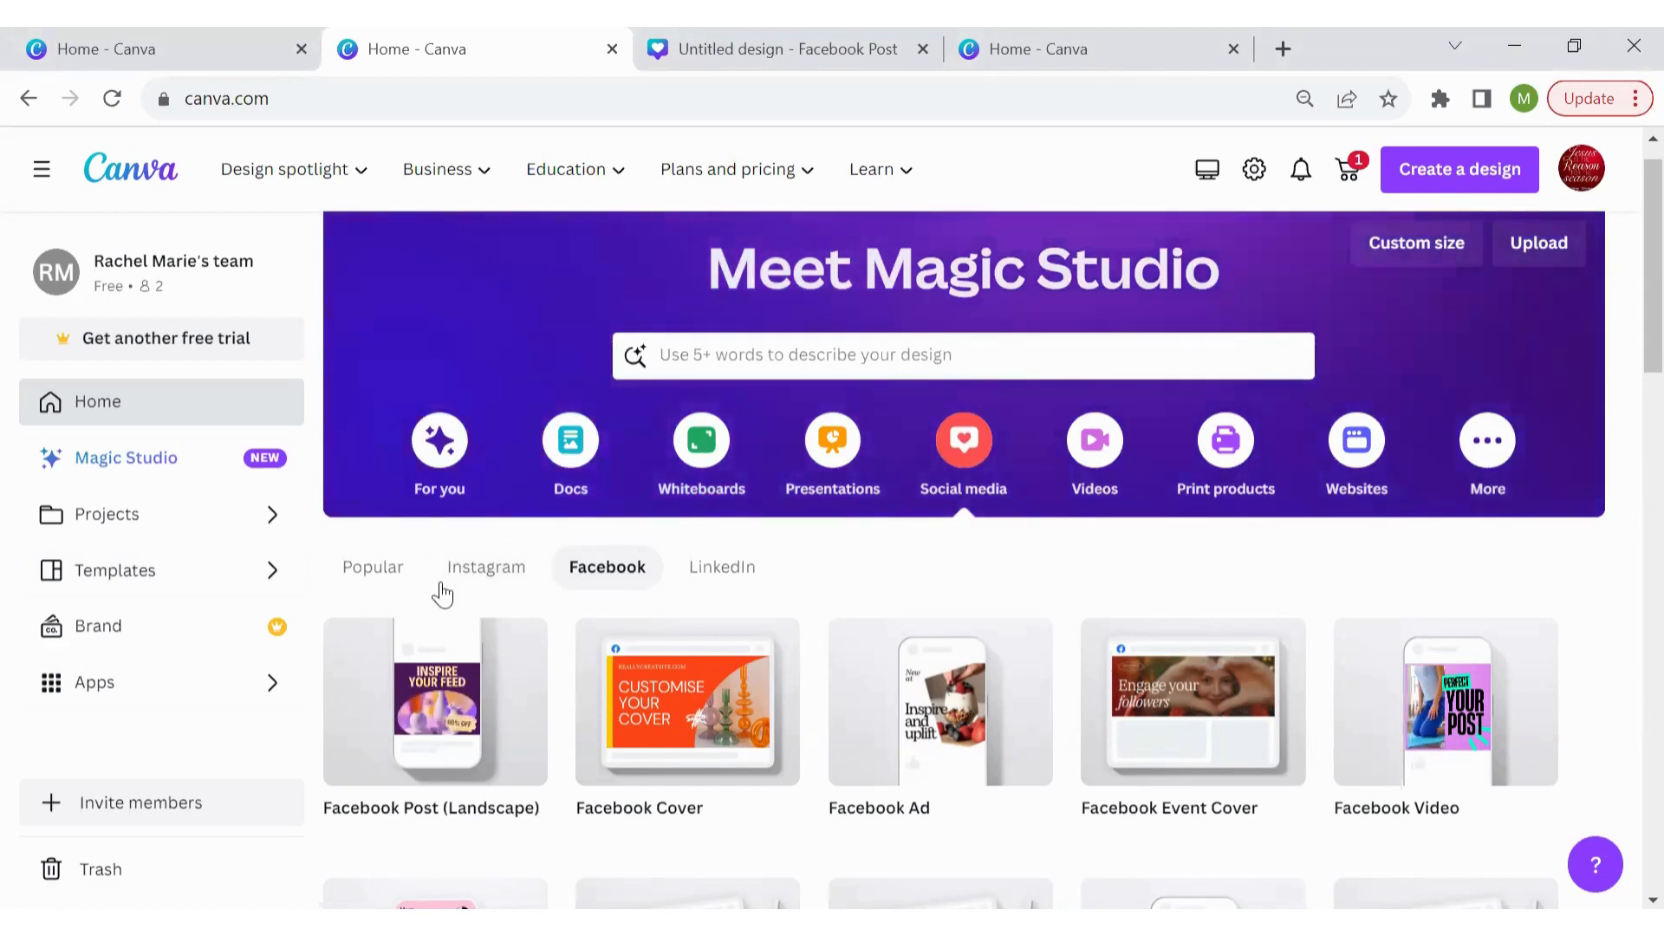
Switch the home page's design formats from LinkedIn back to Facebook
click(754, 565)
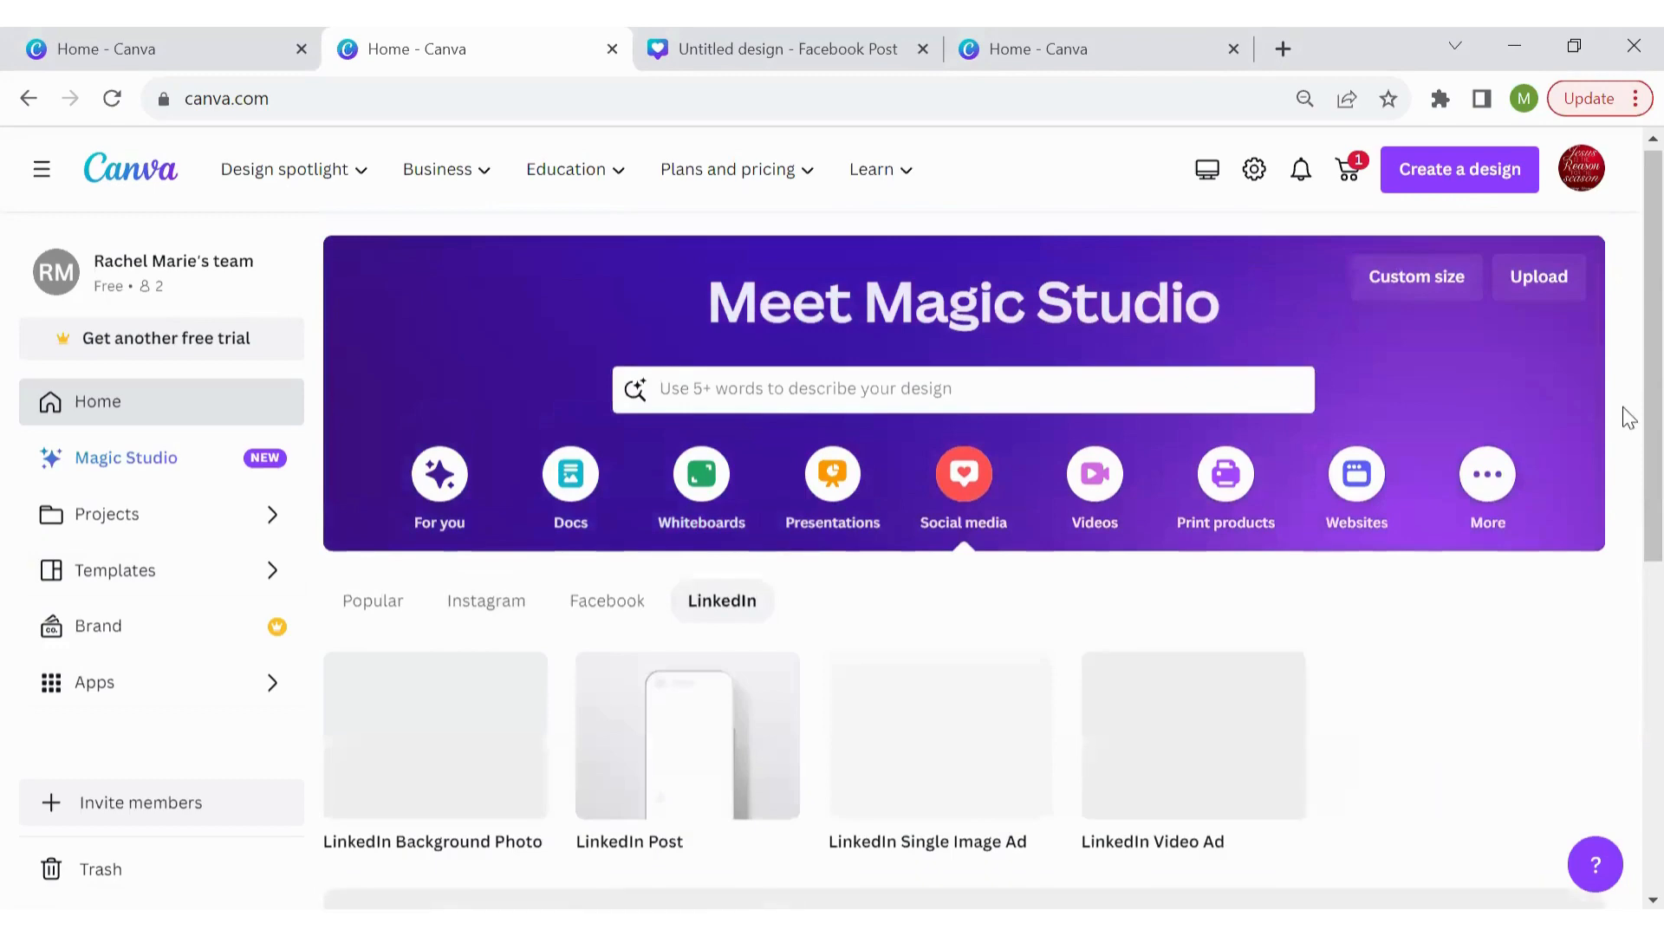
scroll(1624, 468, down, 3)
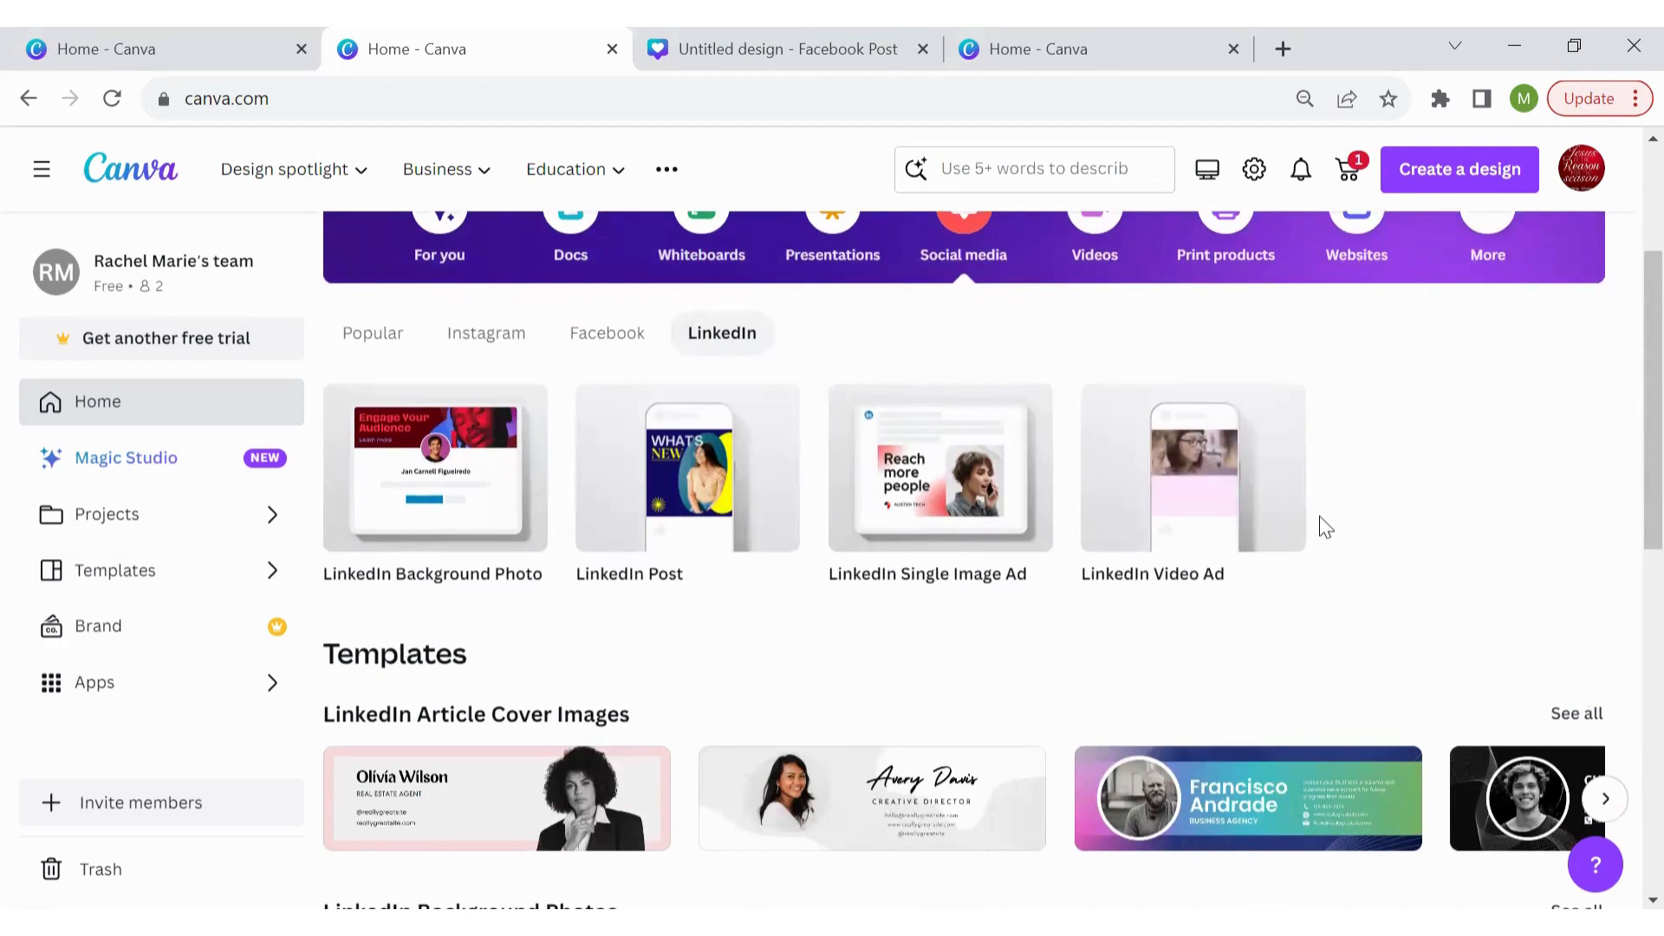
mouse_move(501, 502)
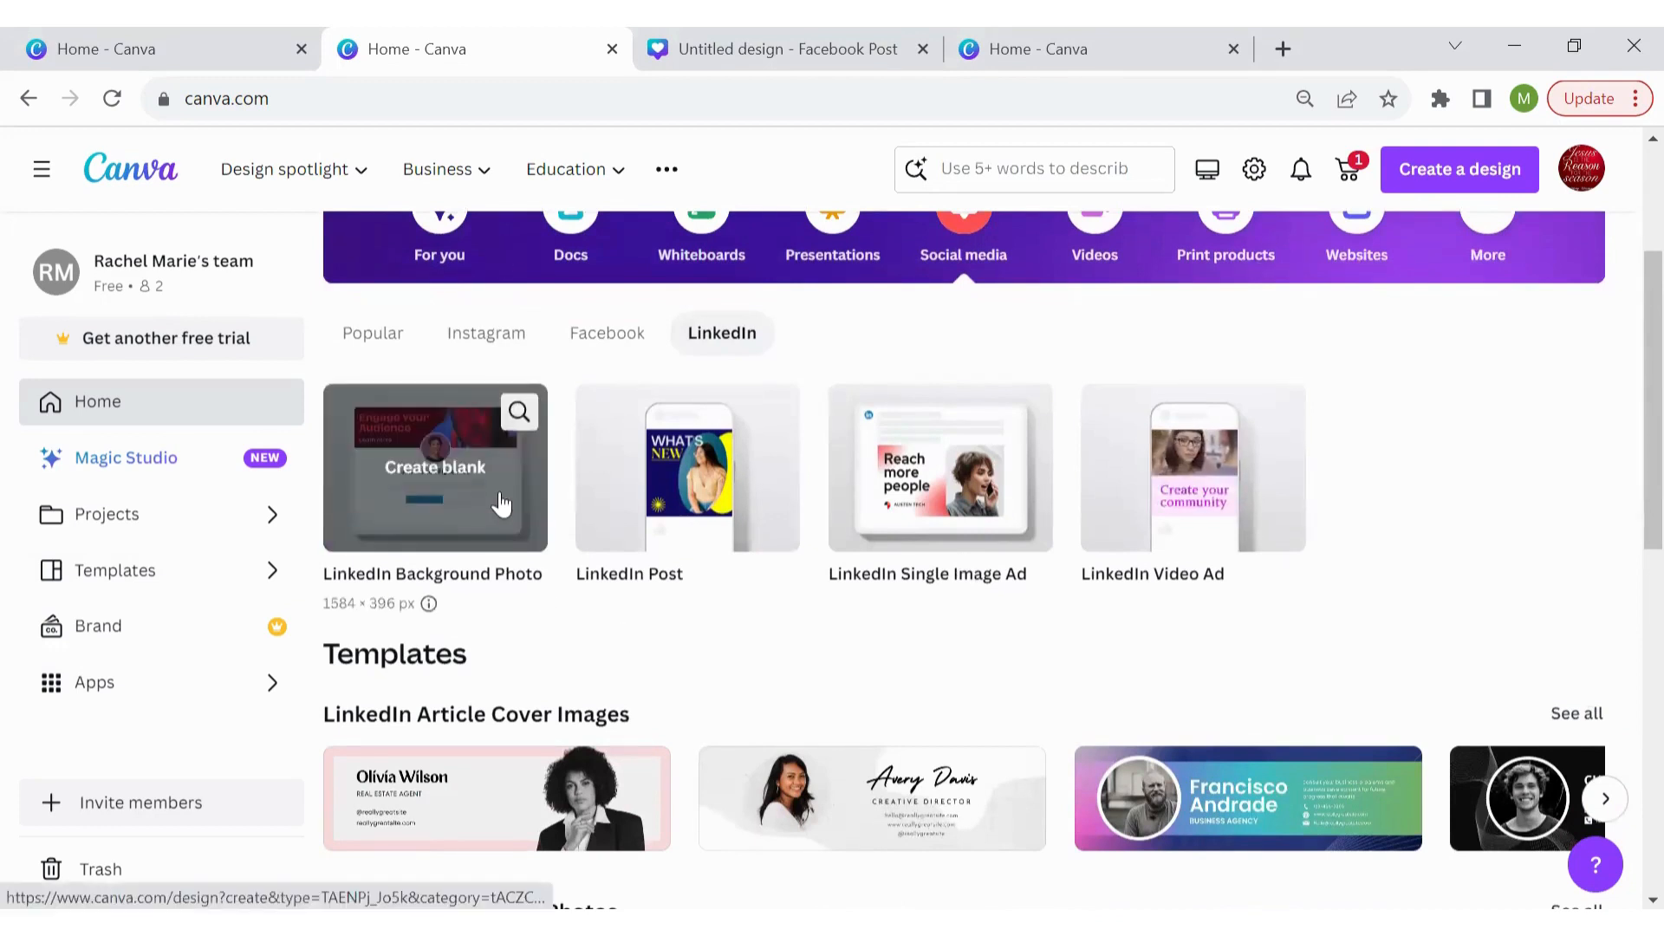
click(640, 345)
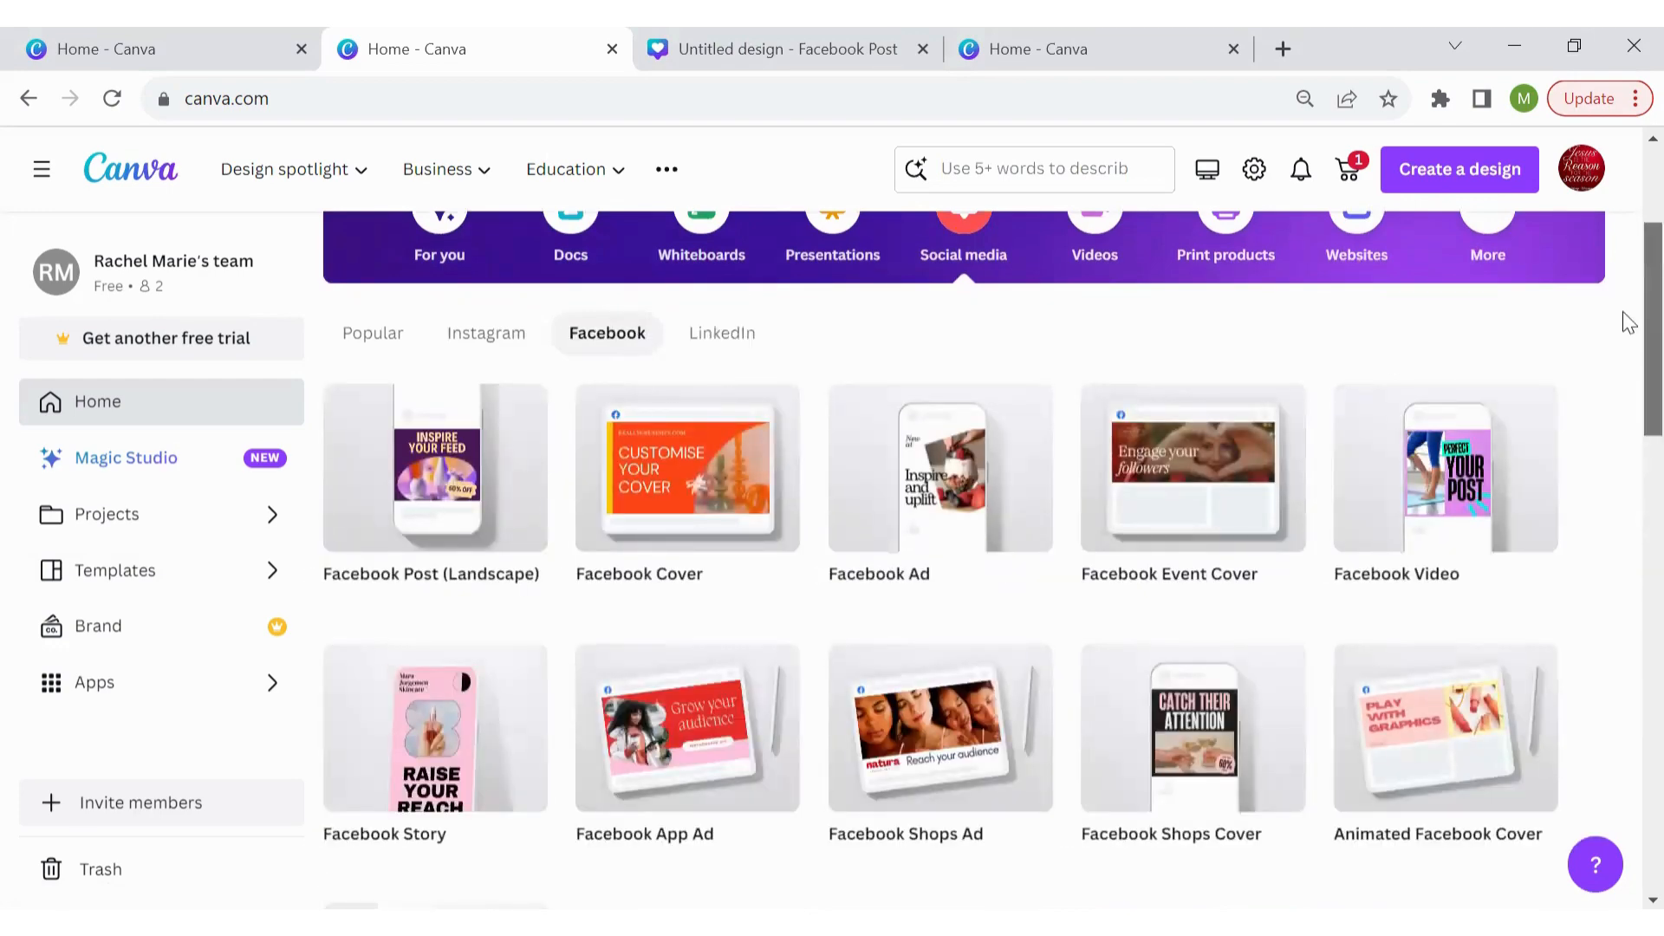
scroll(1525, 351, up, 1)
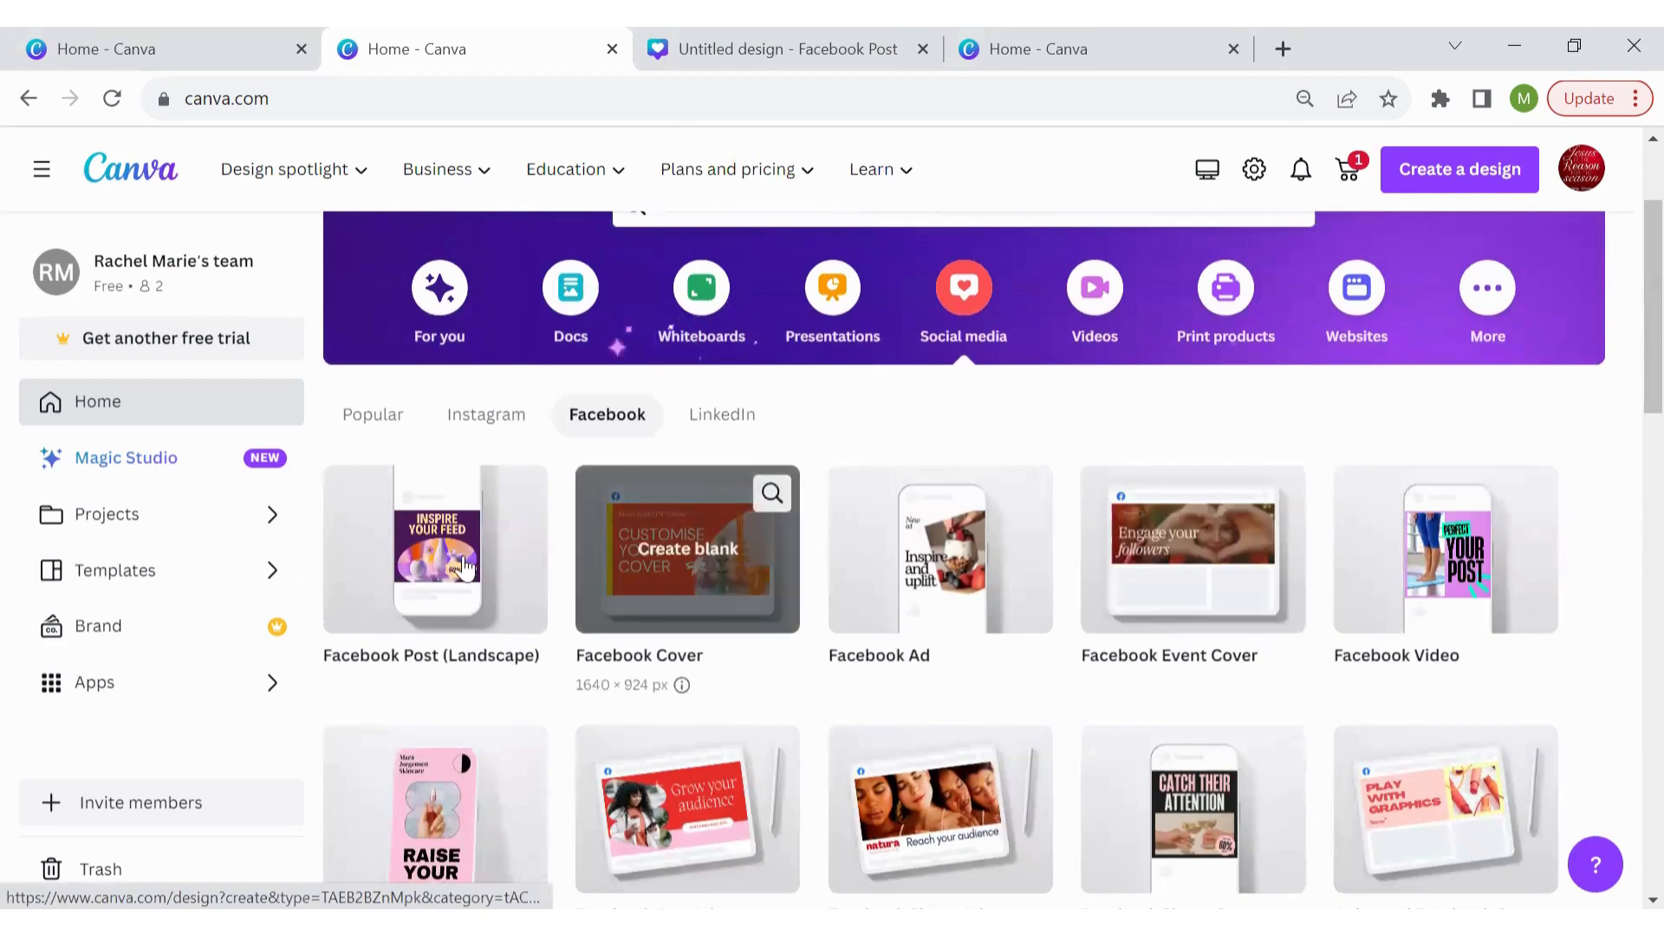
Create a blank Facebook Post (Landscape) and apply Green Geometric About Us from Recently used
click(418, 581)
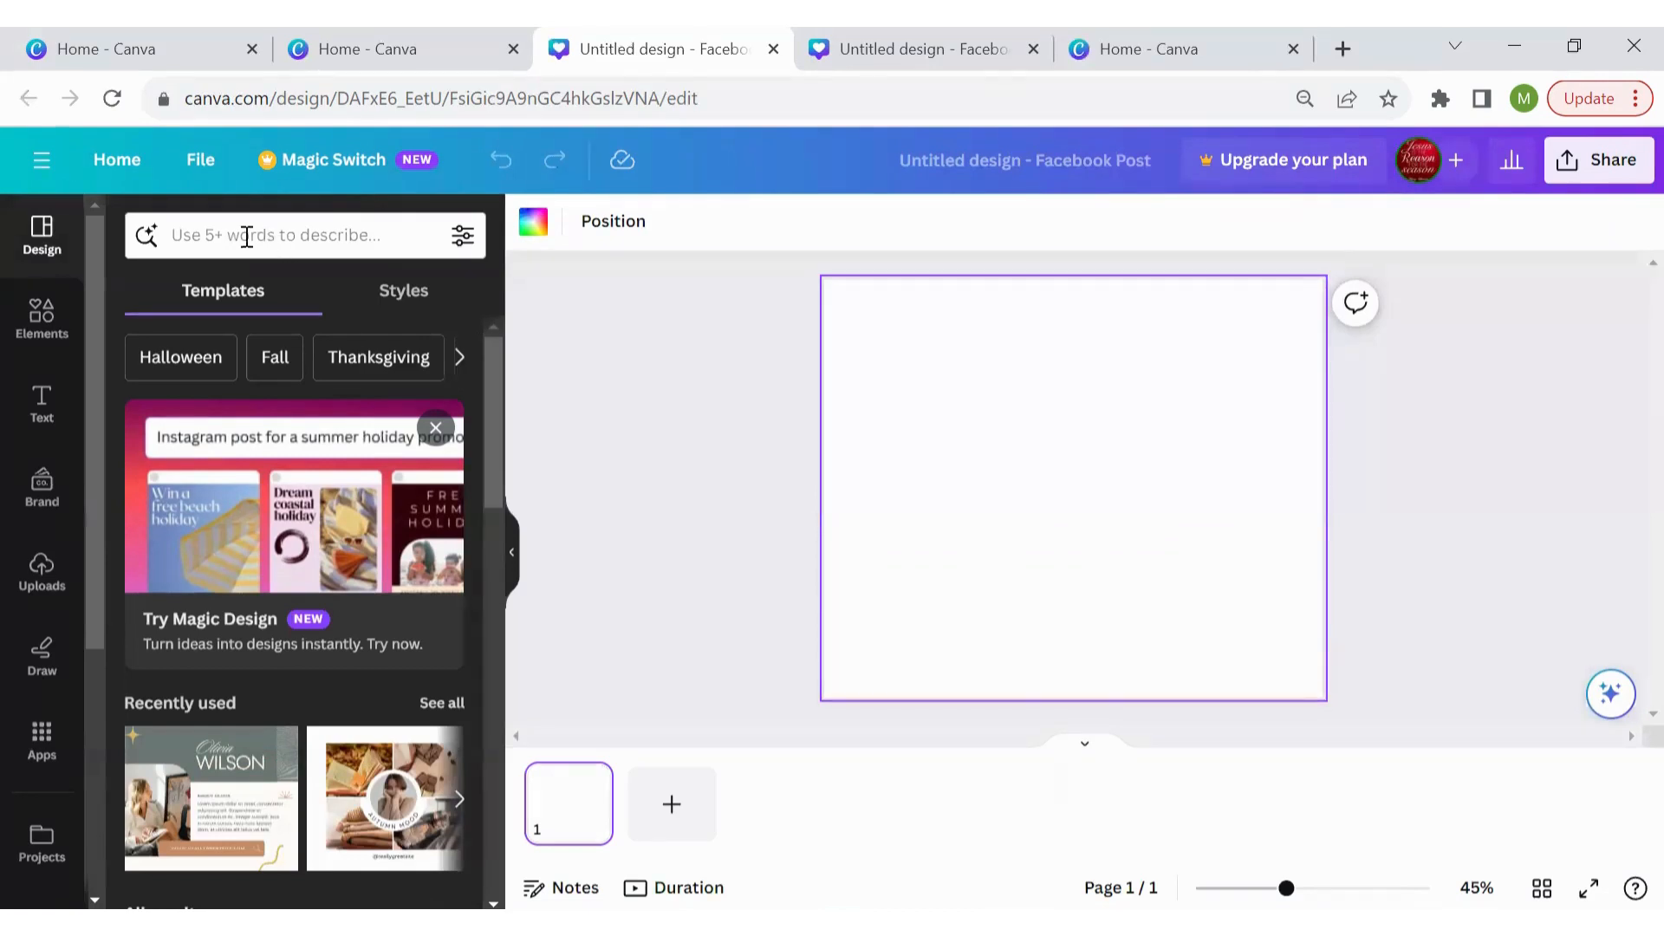
click(186, 234)
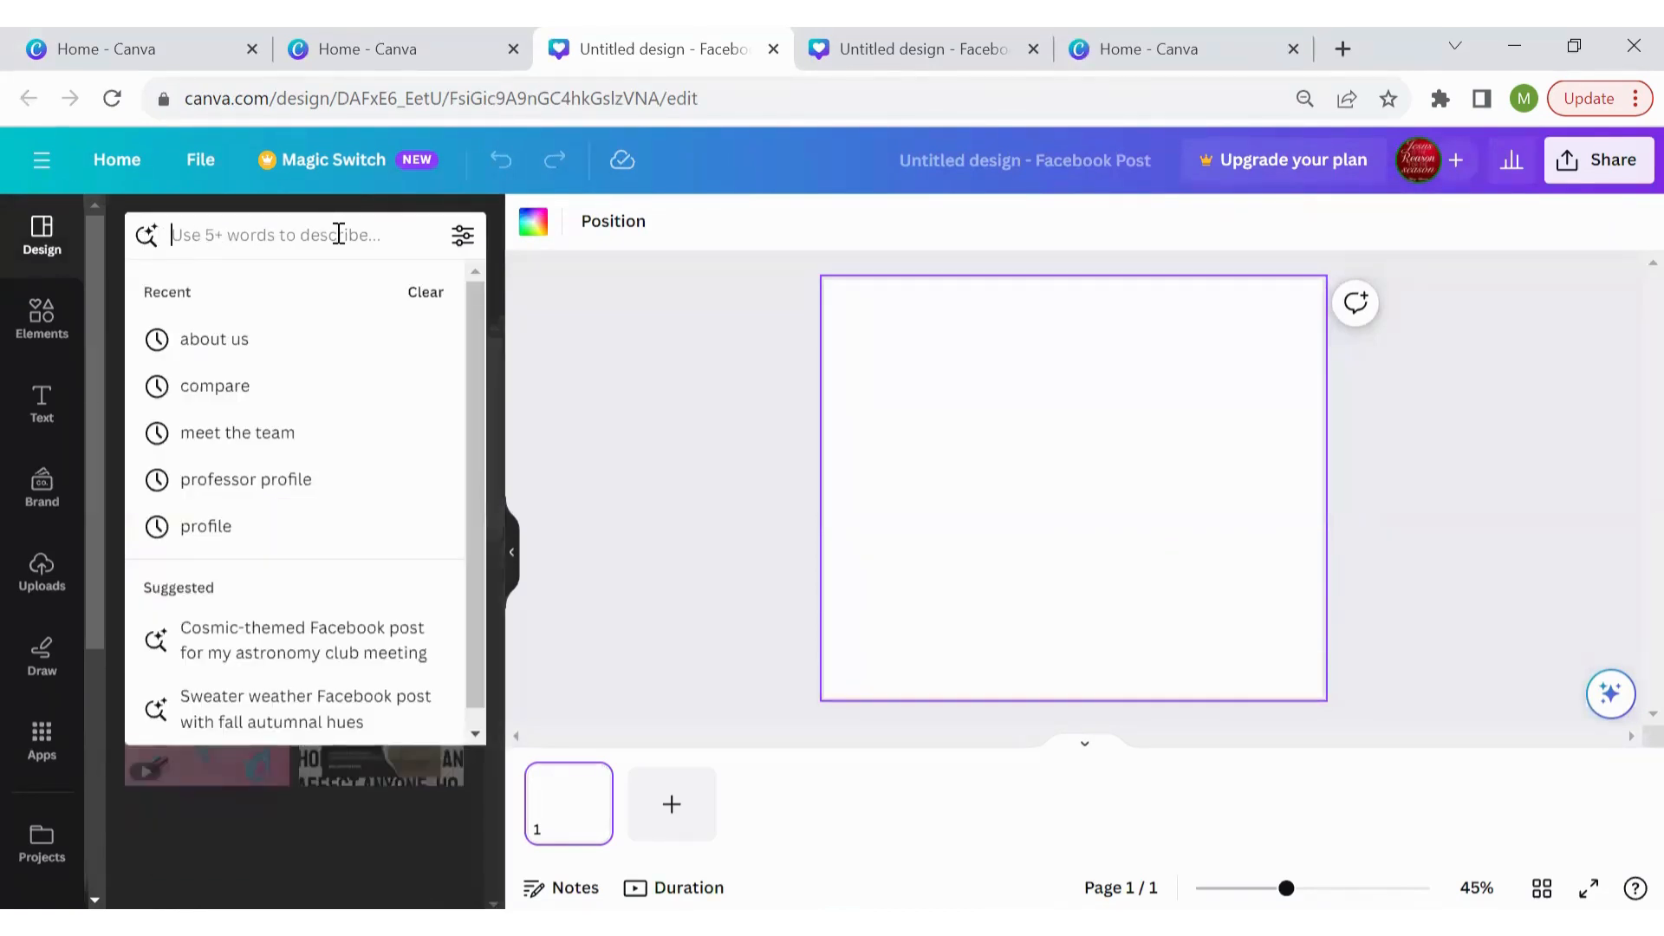
click(581, 321)
click(577, 312)
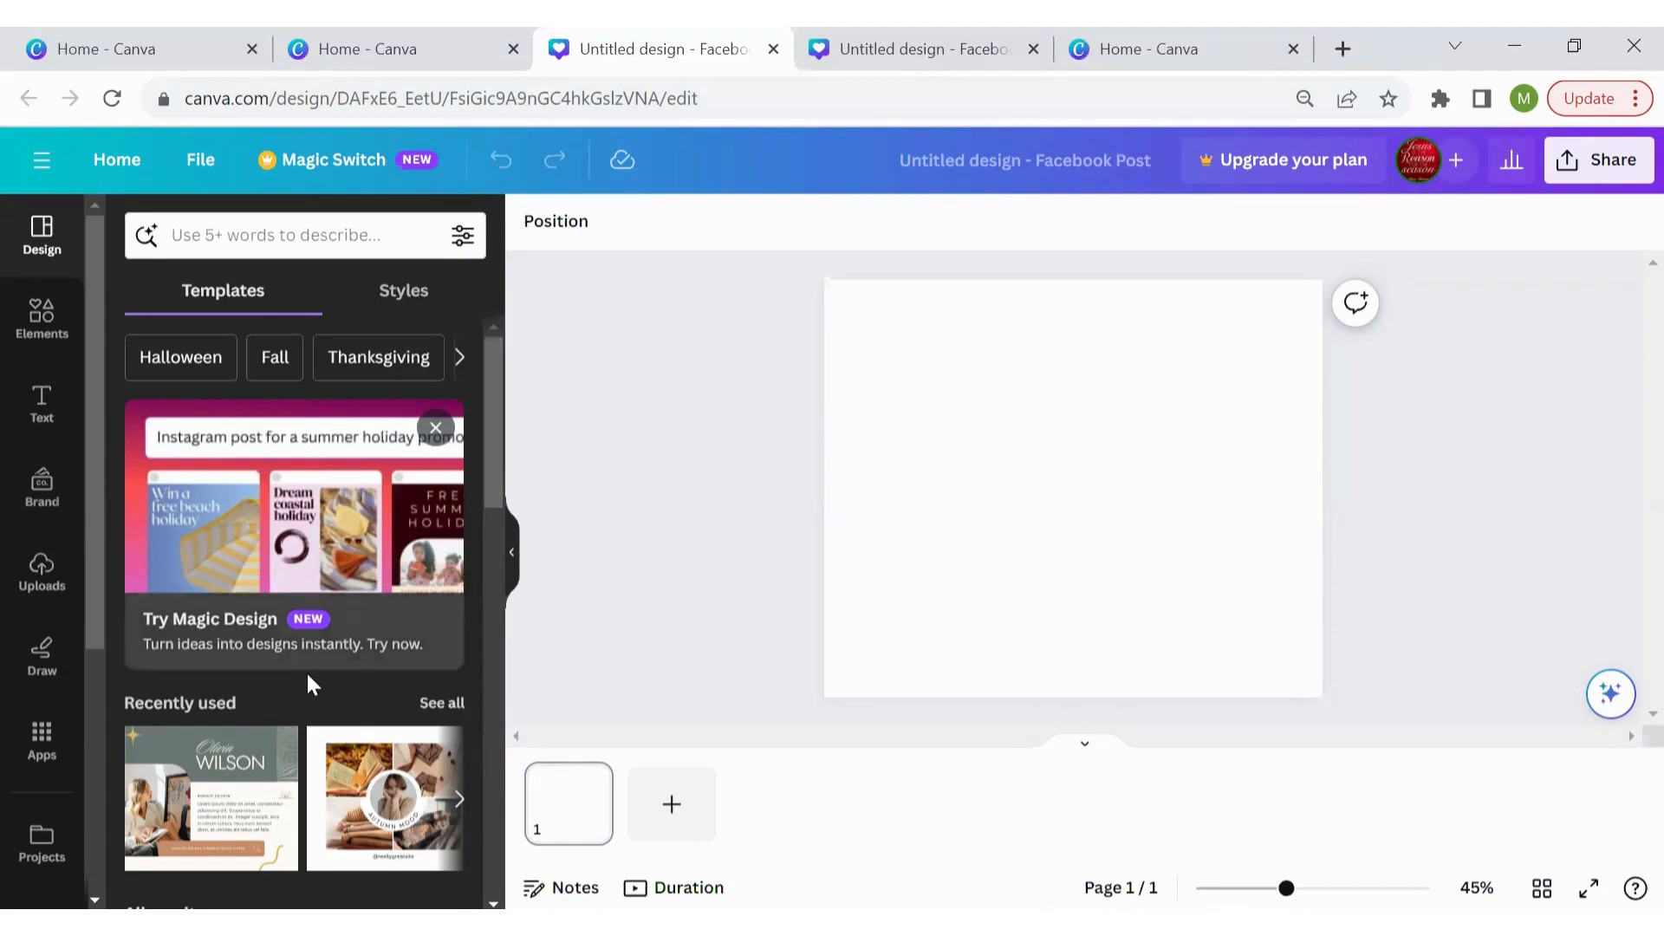
click(227, 759)
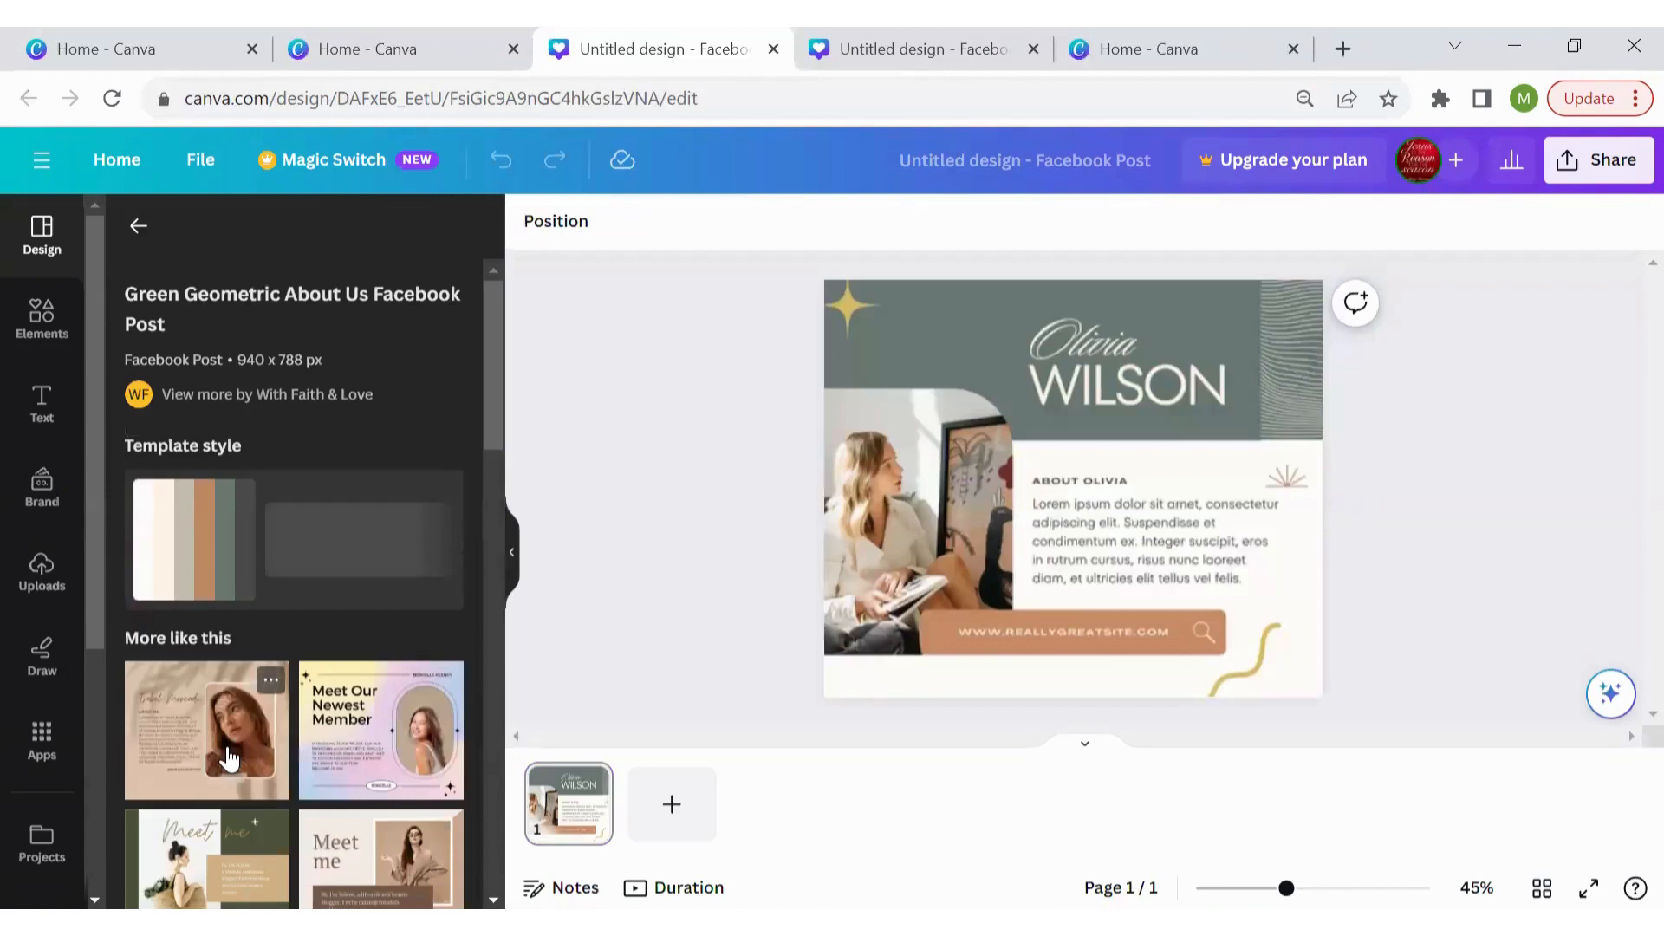
click(819, 418)
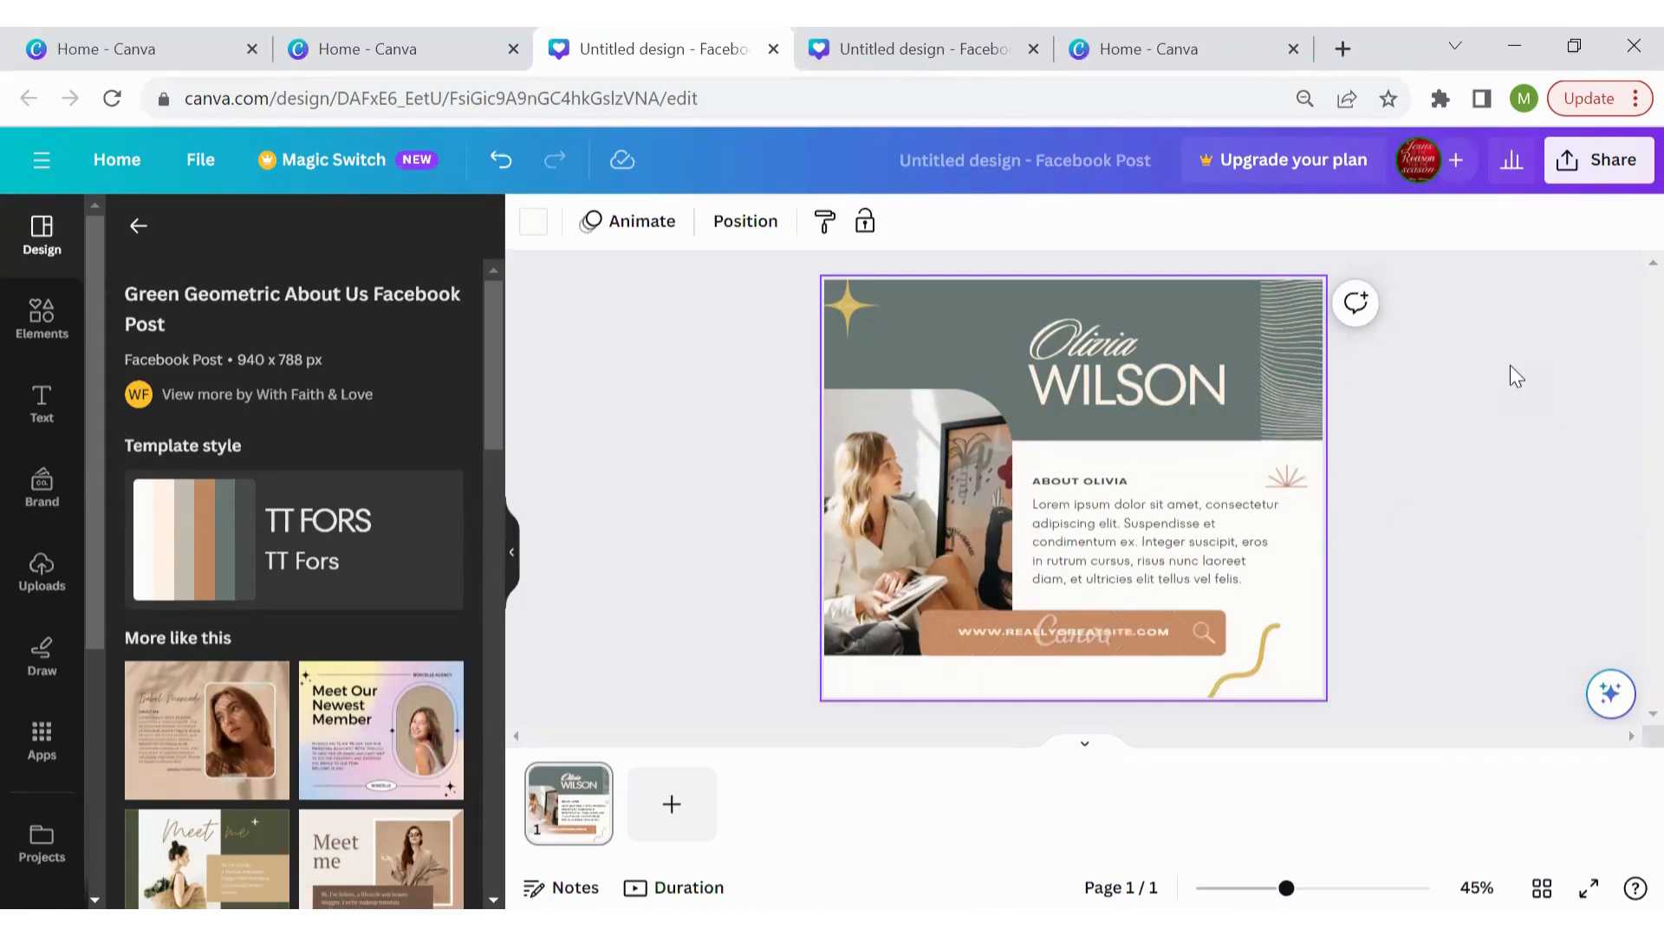
click(1602, 180)
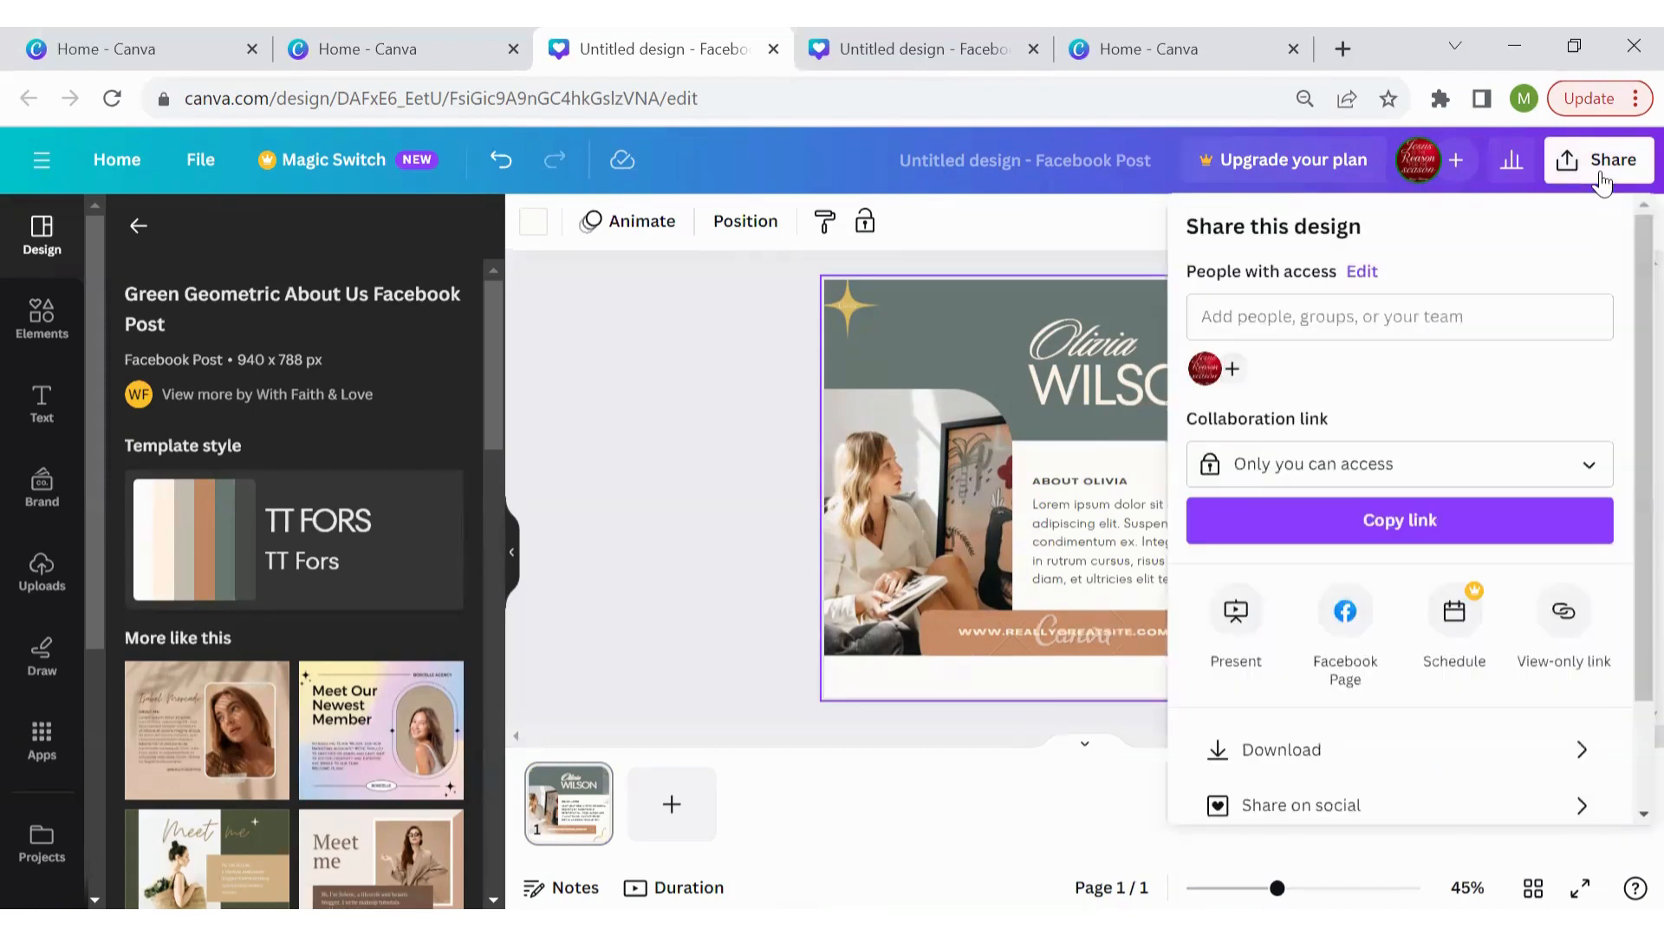
click(1486, 750)
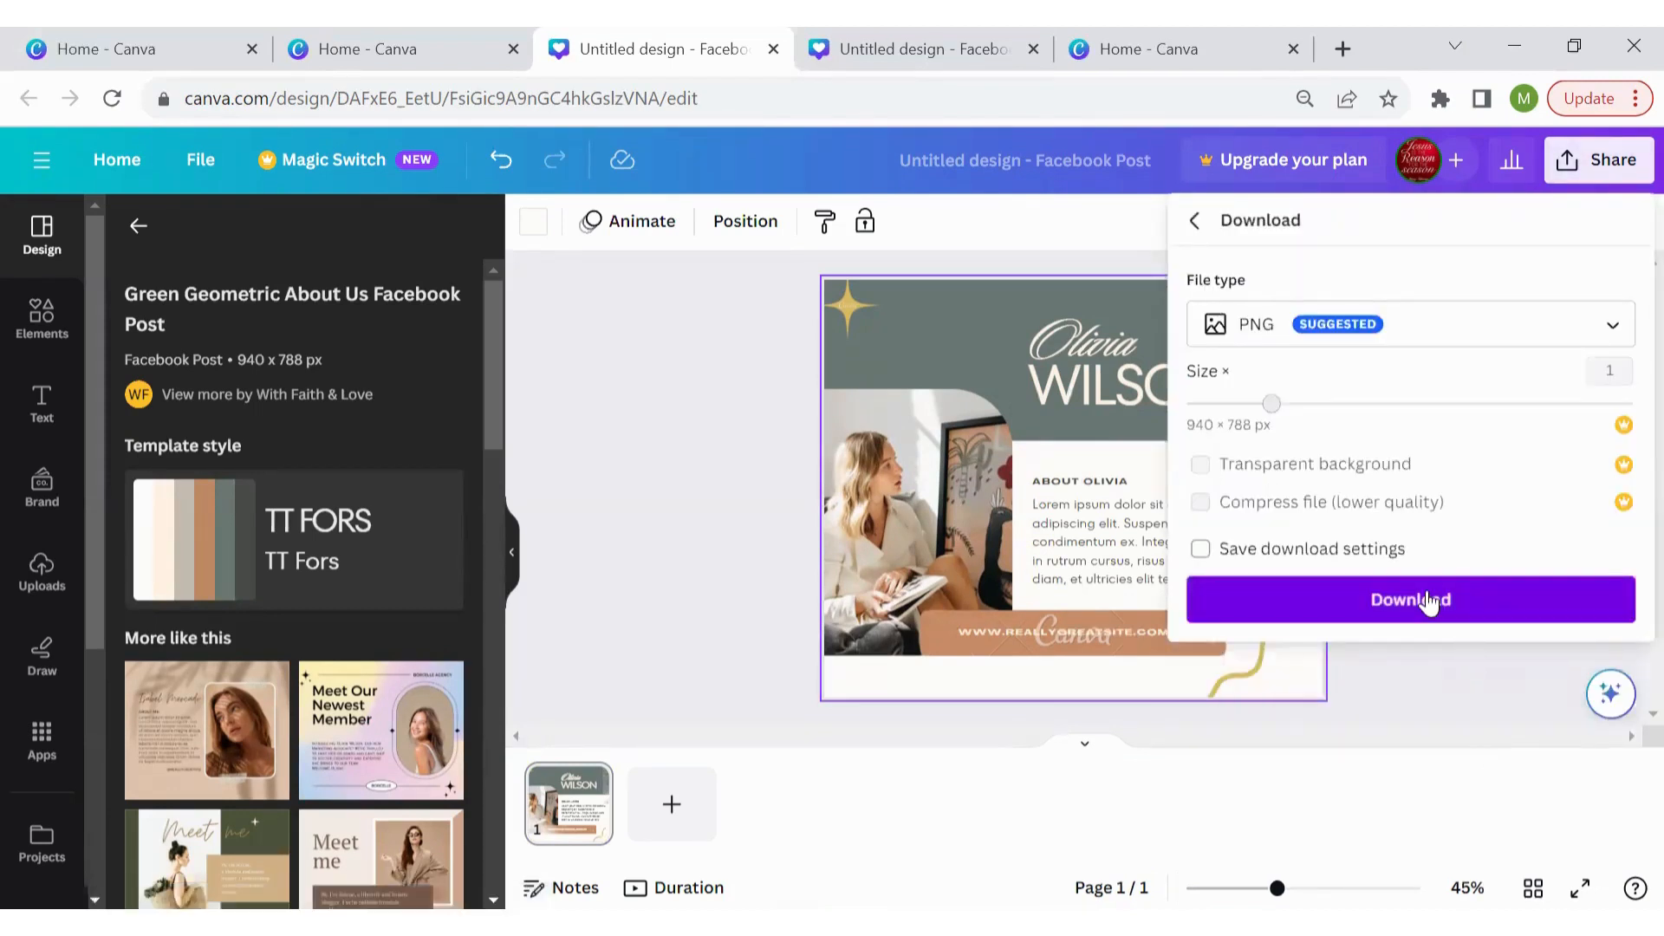
click(1430, 599)
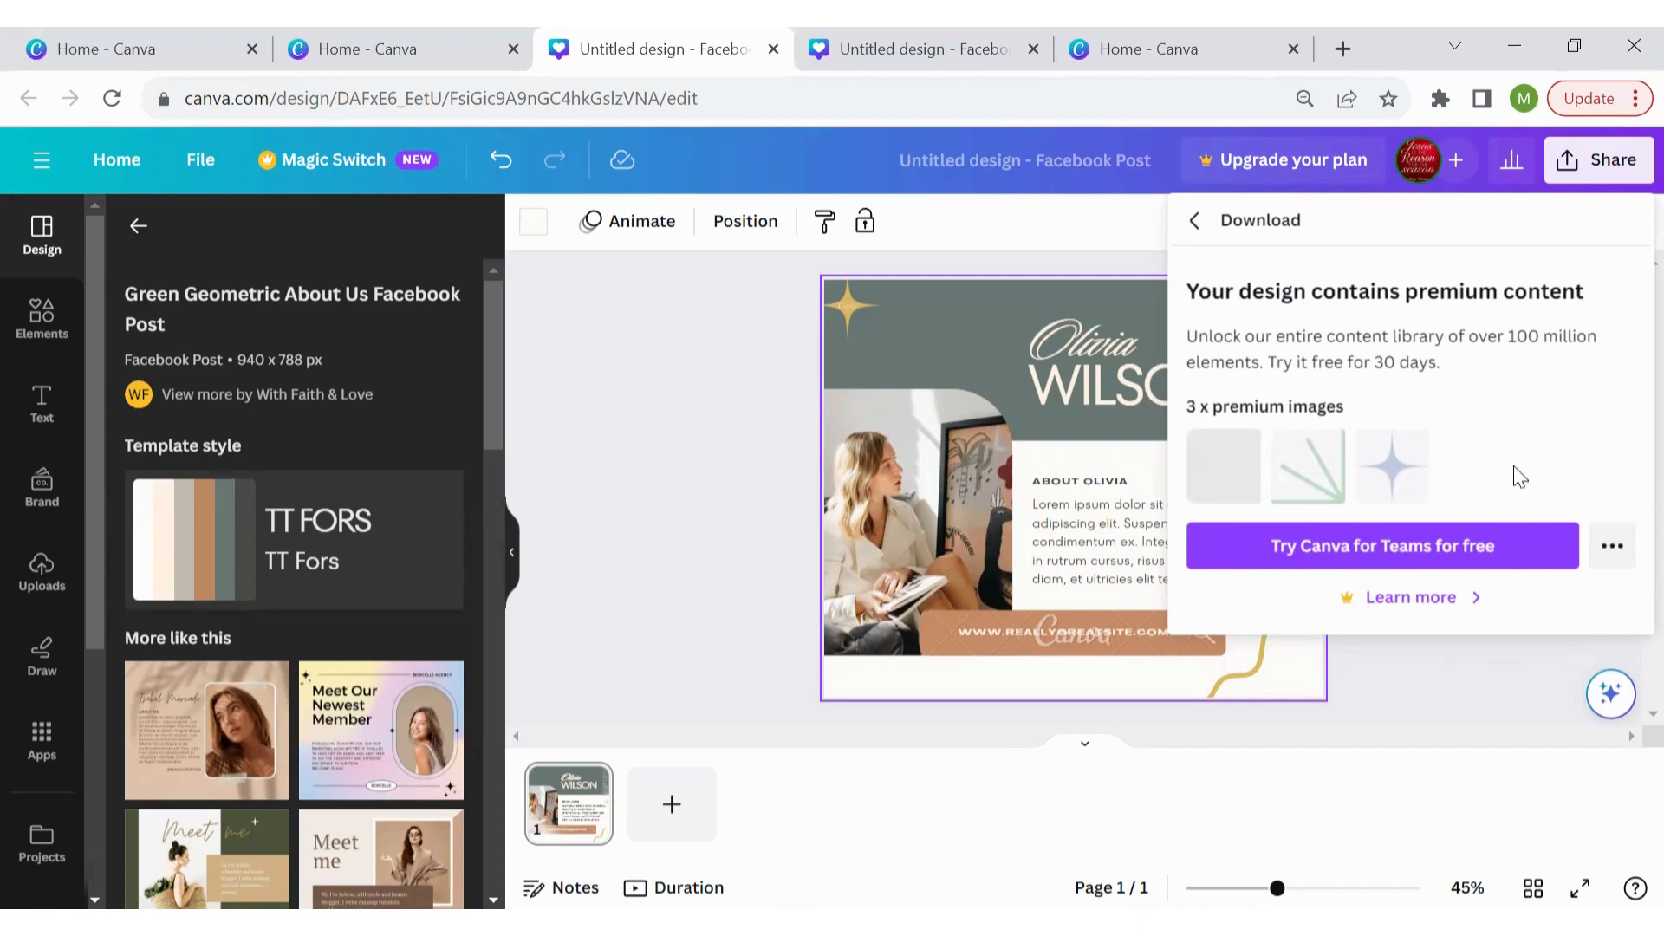
click(763, 414)
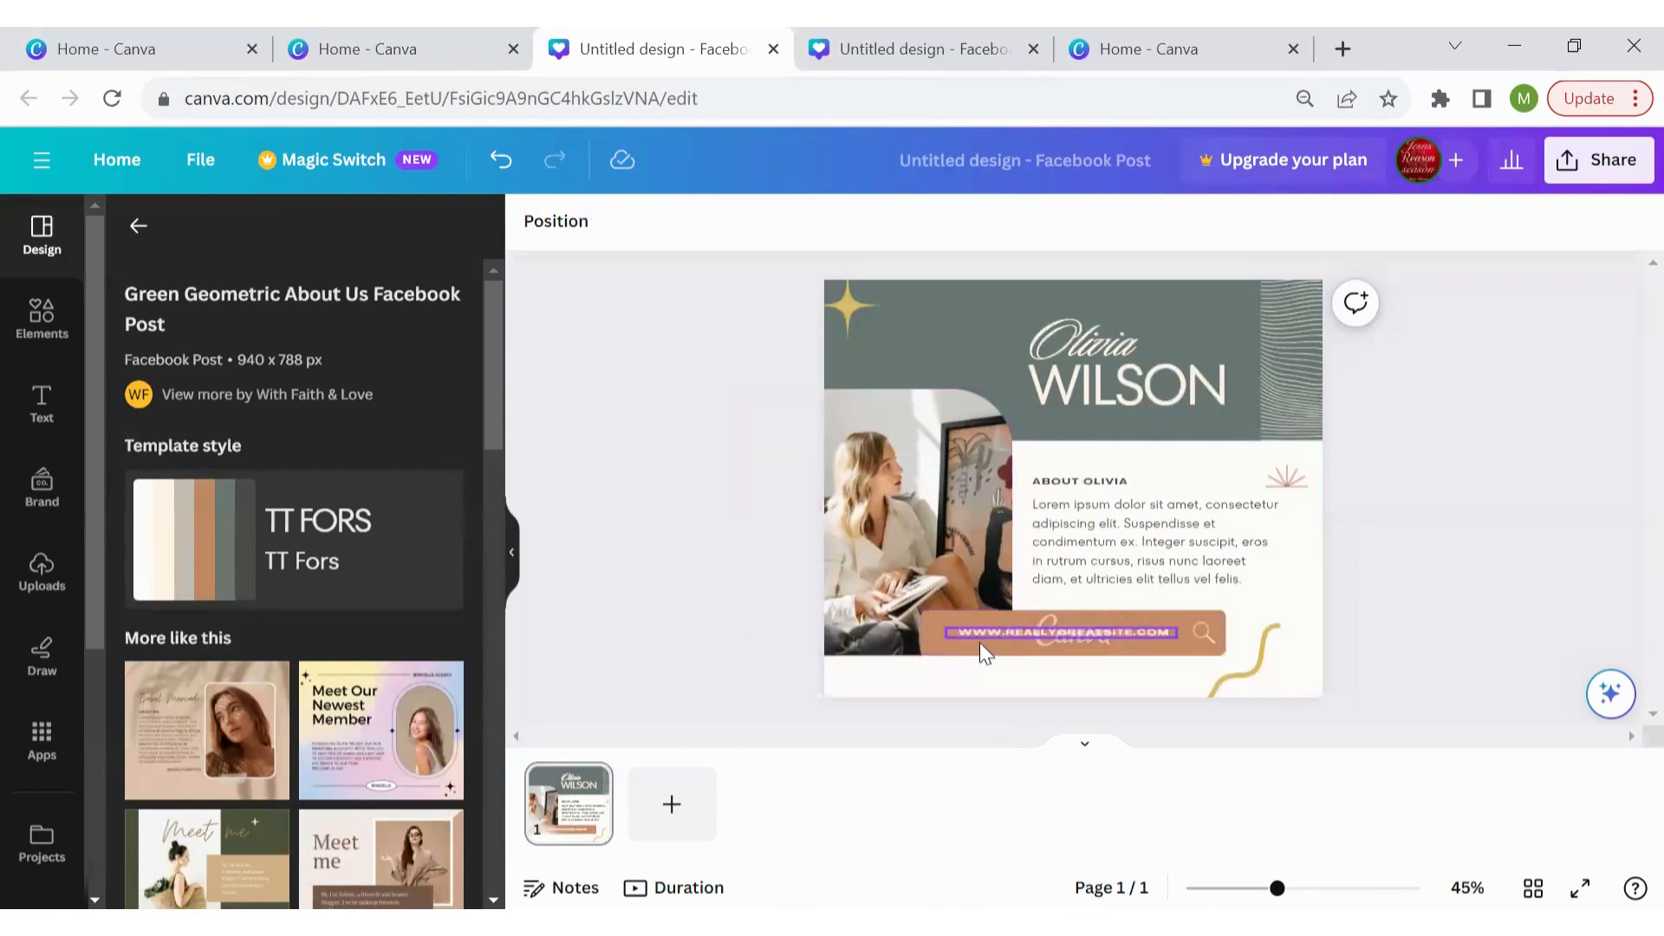
Delete the top-left gold star, the orange website button and the sparkle above the text
click(858, 305)
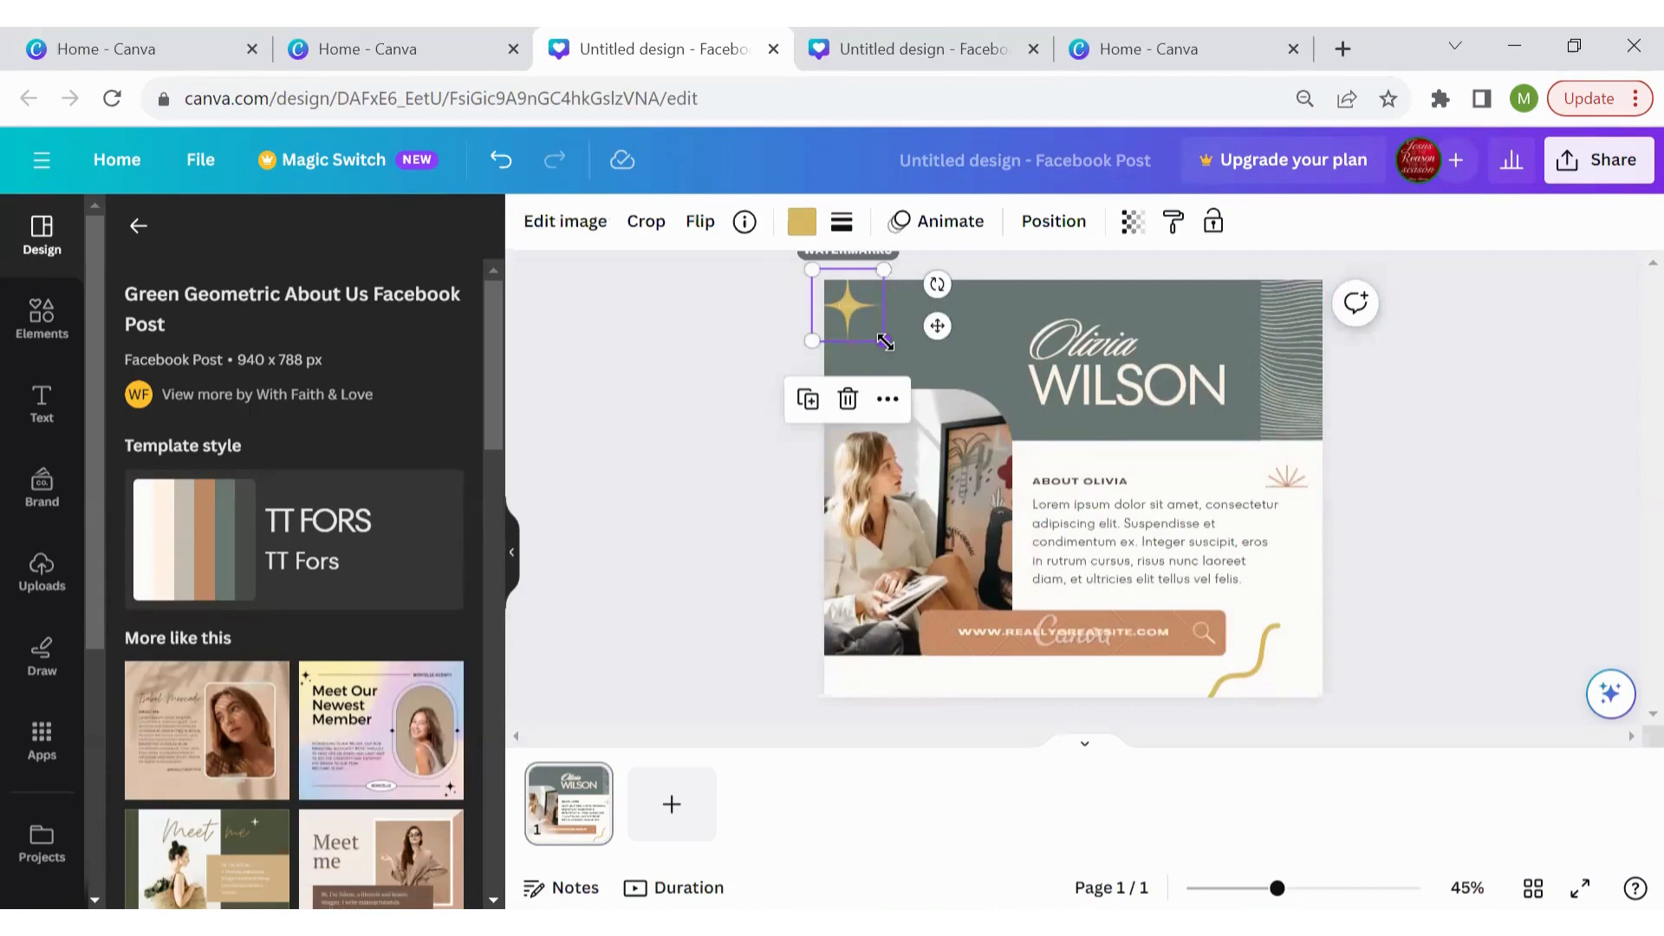
key(Delete)
click(1293, 349)
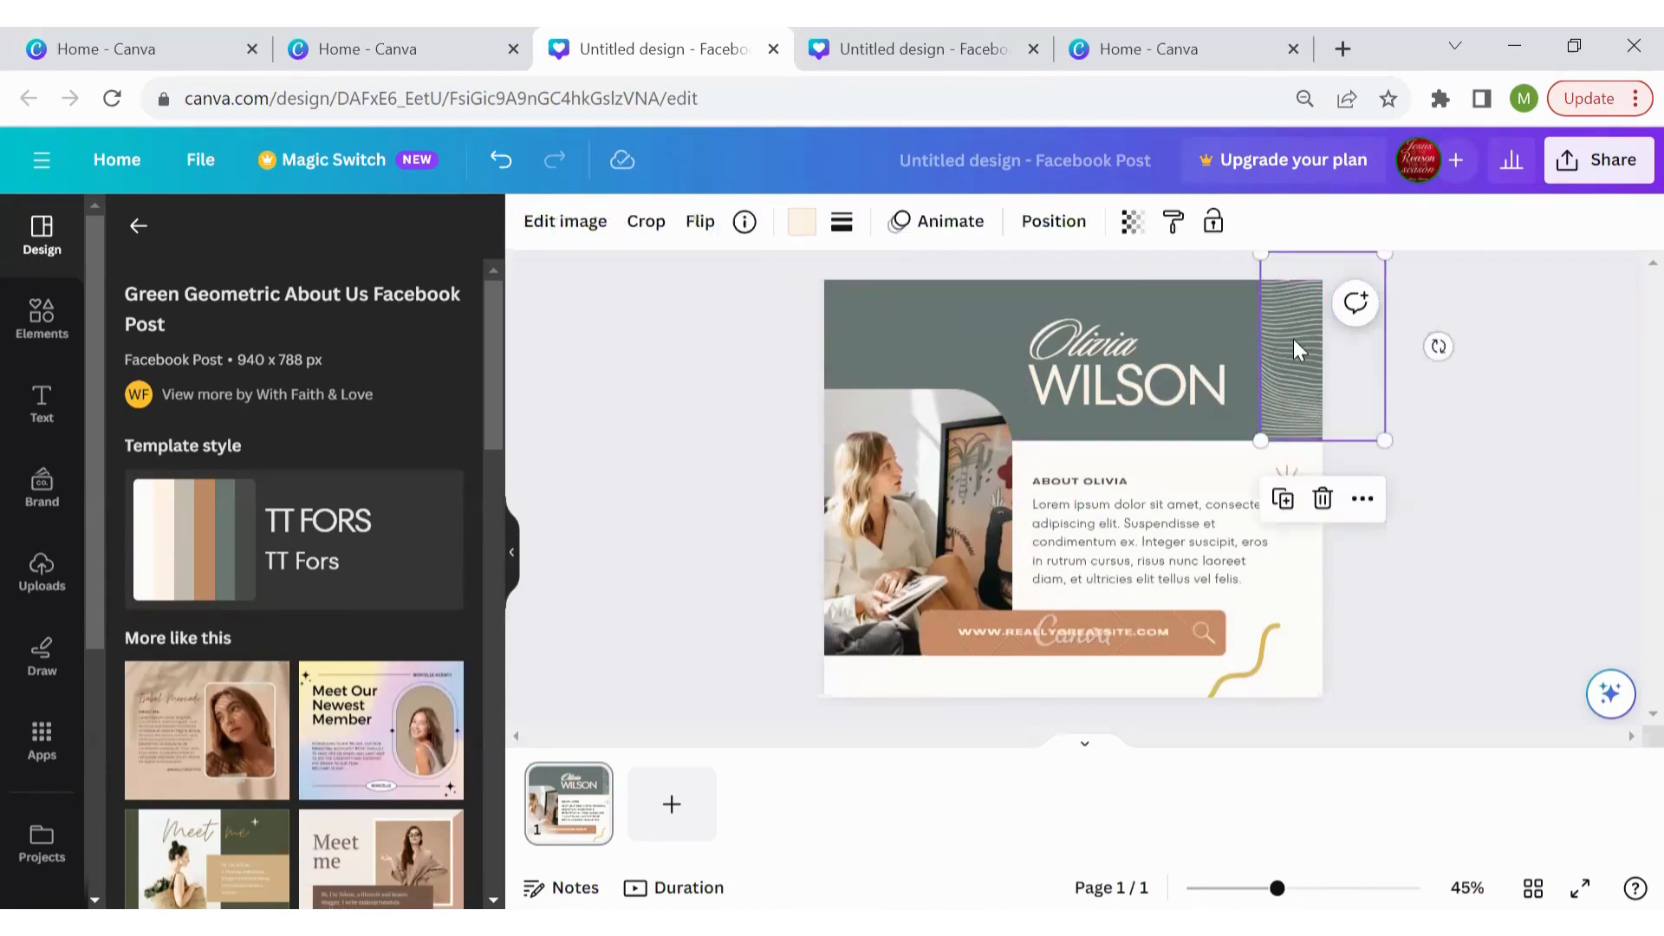
click(1085, 647)
key(Delete)
click(1287, 476)
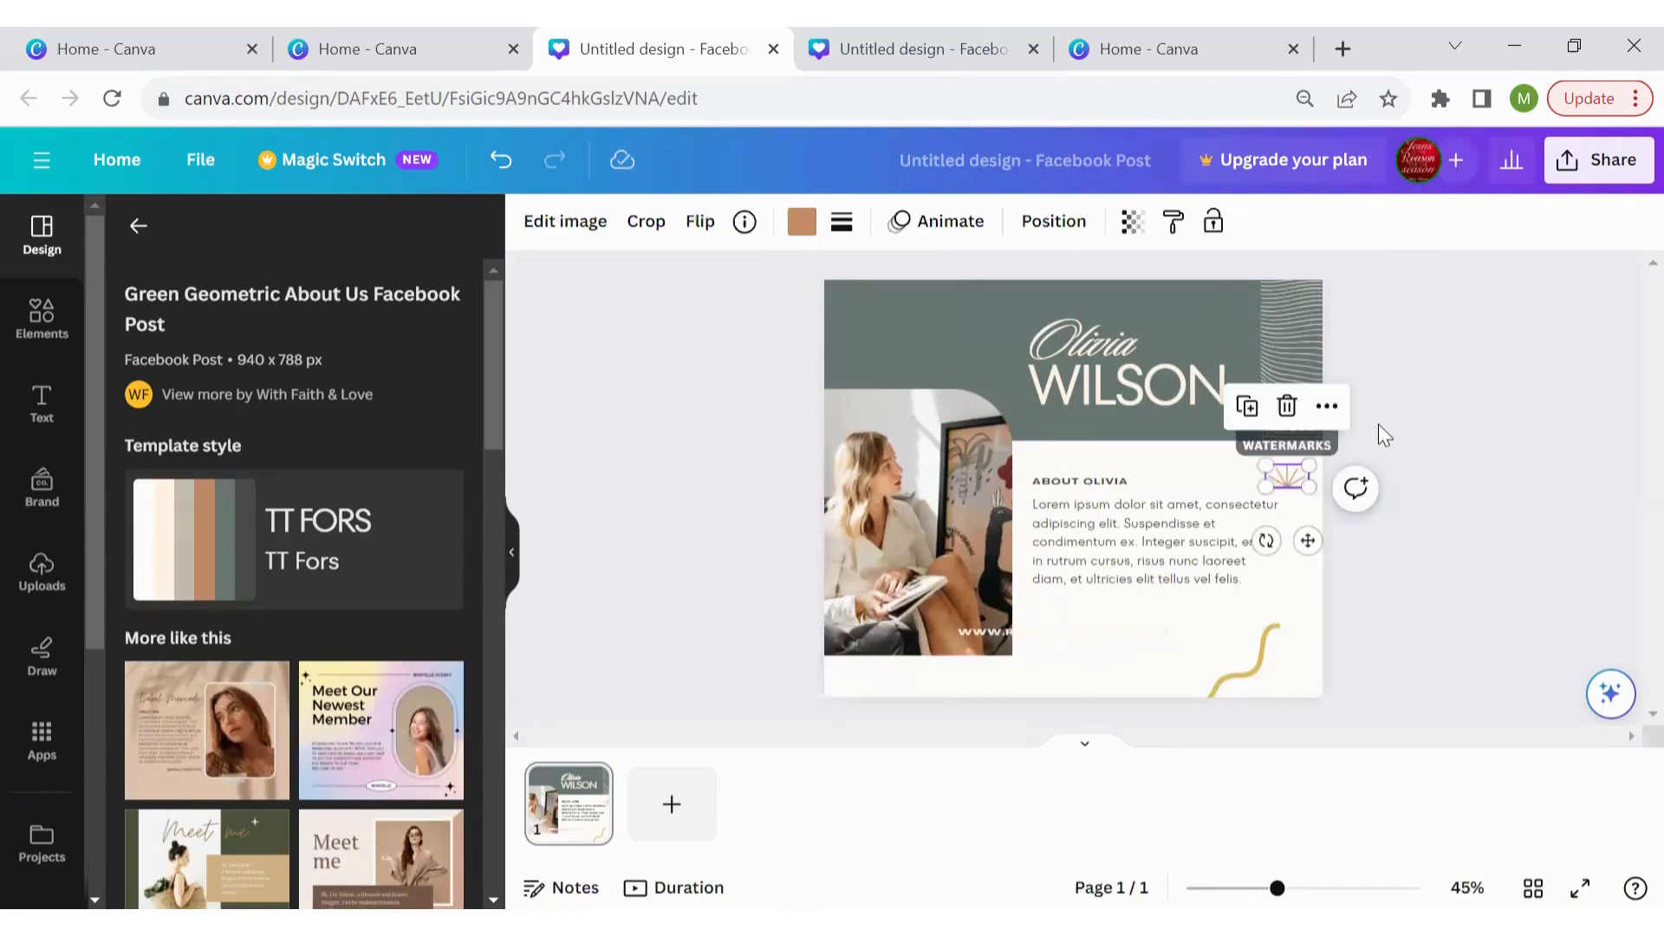
click(1407, 392)
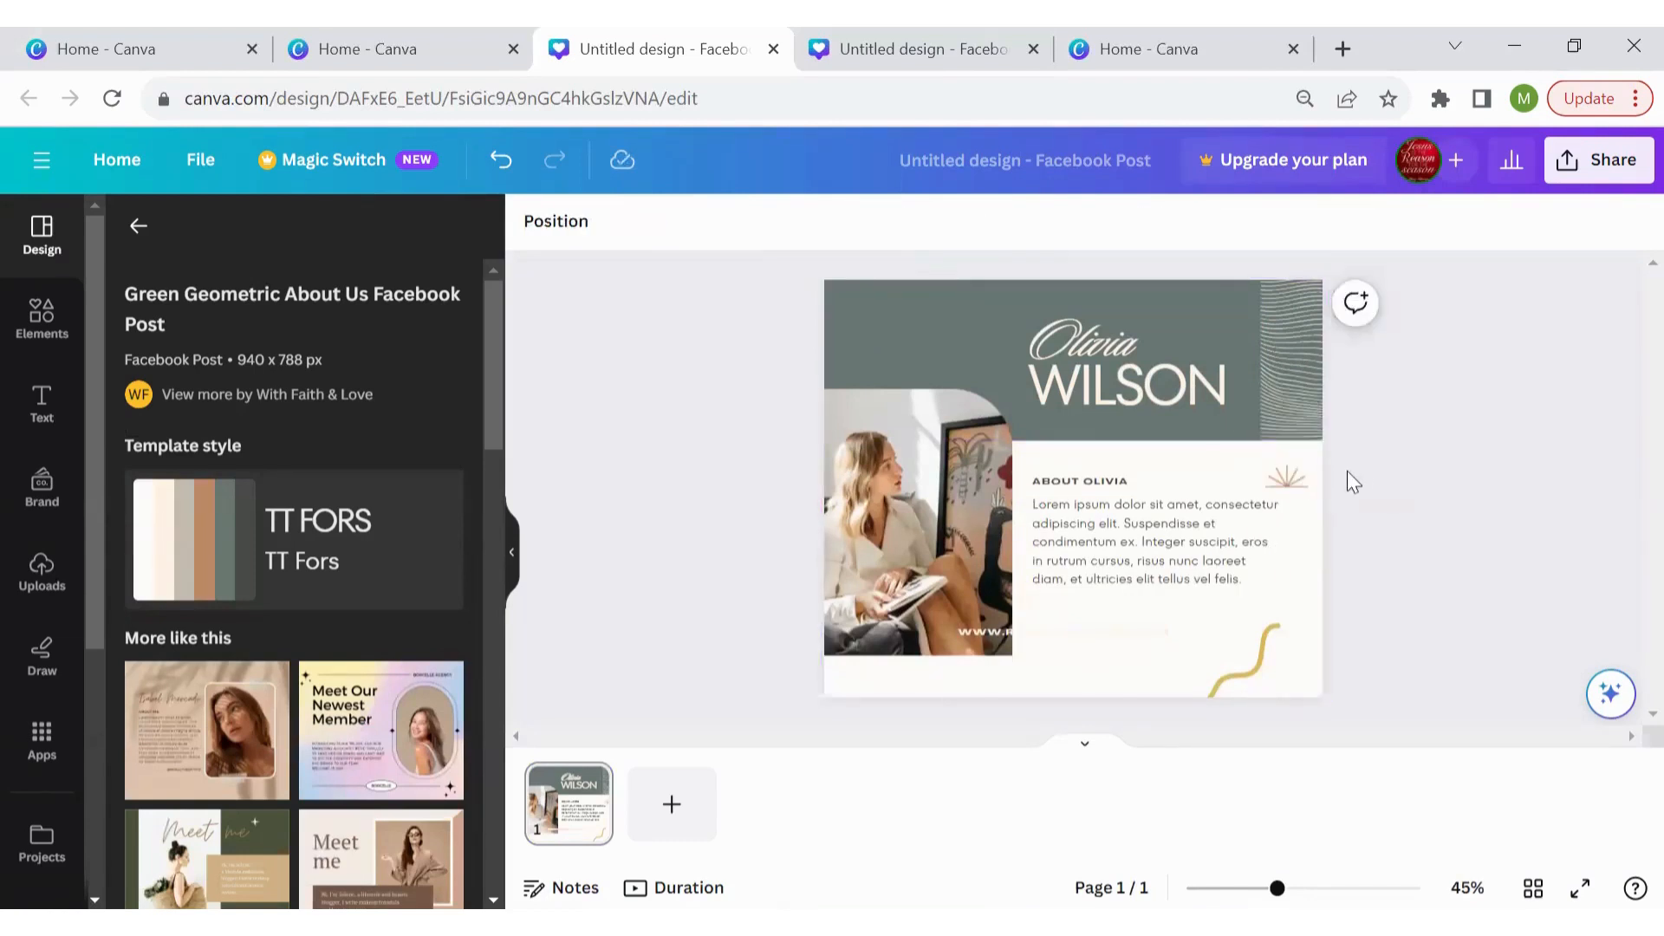
click(1290, 480)
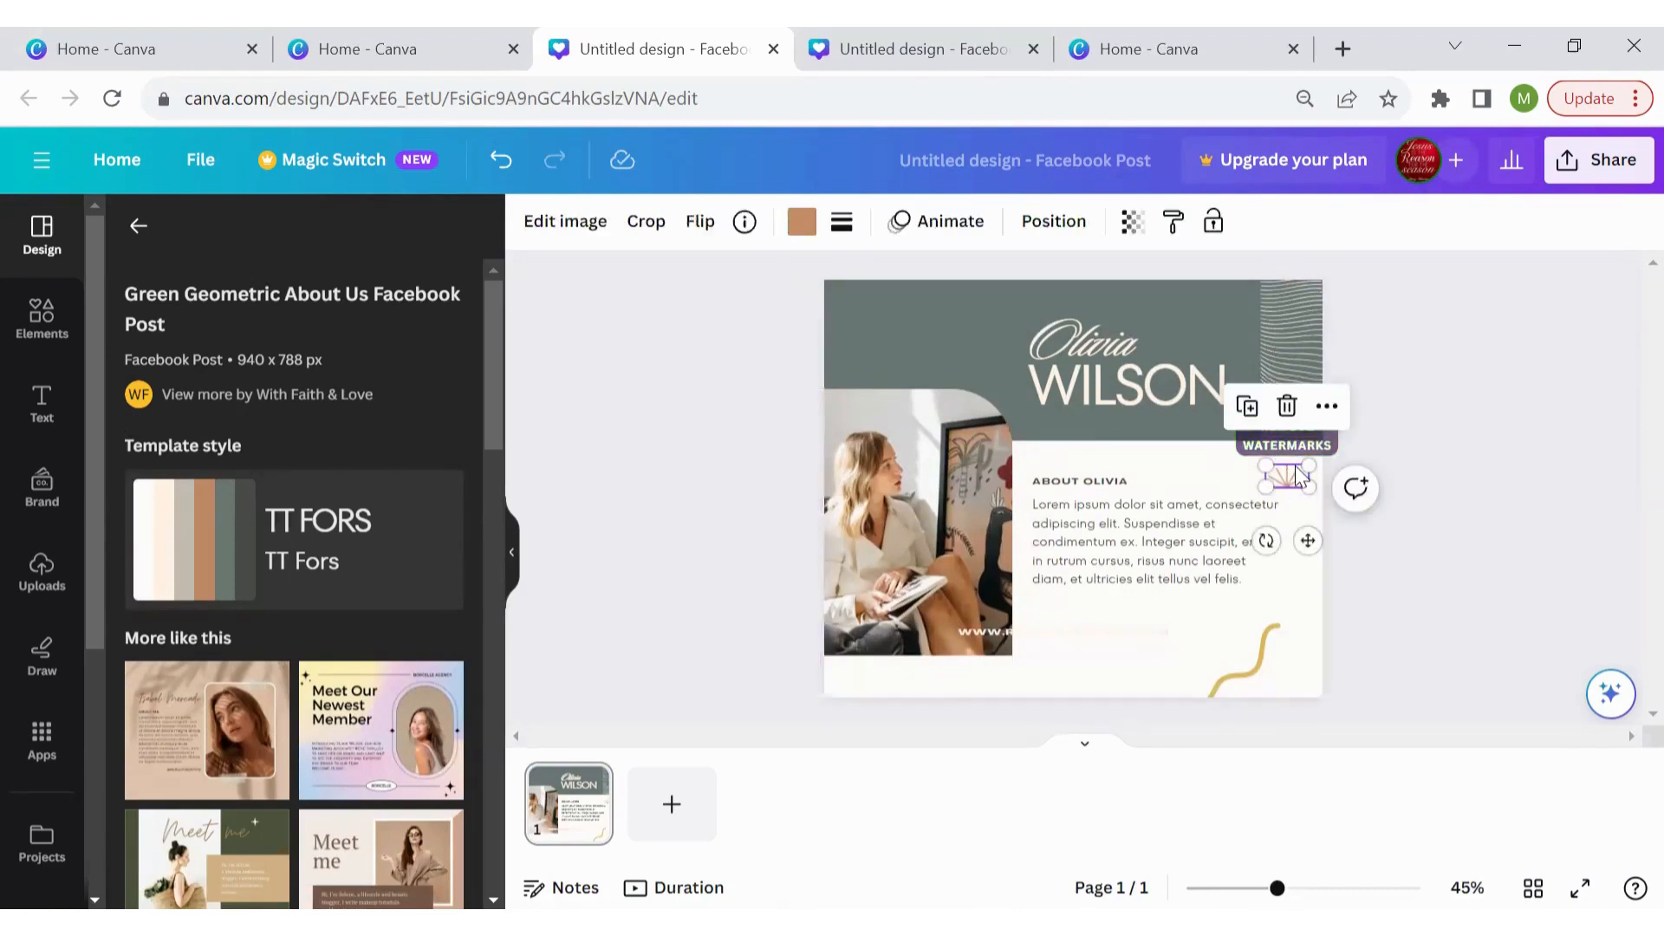
key(Delete)
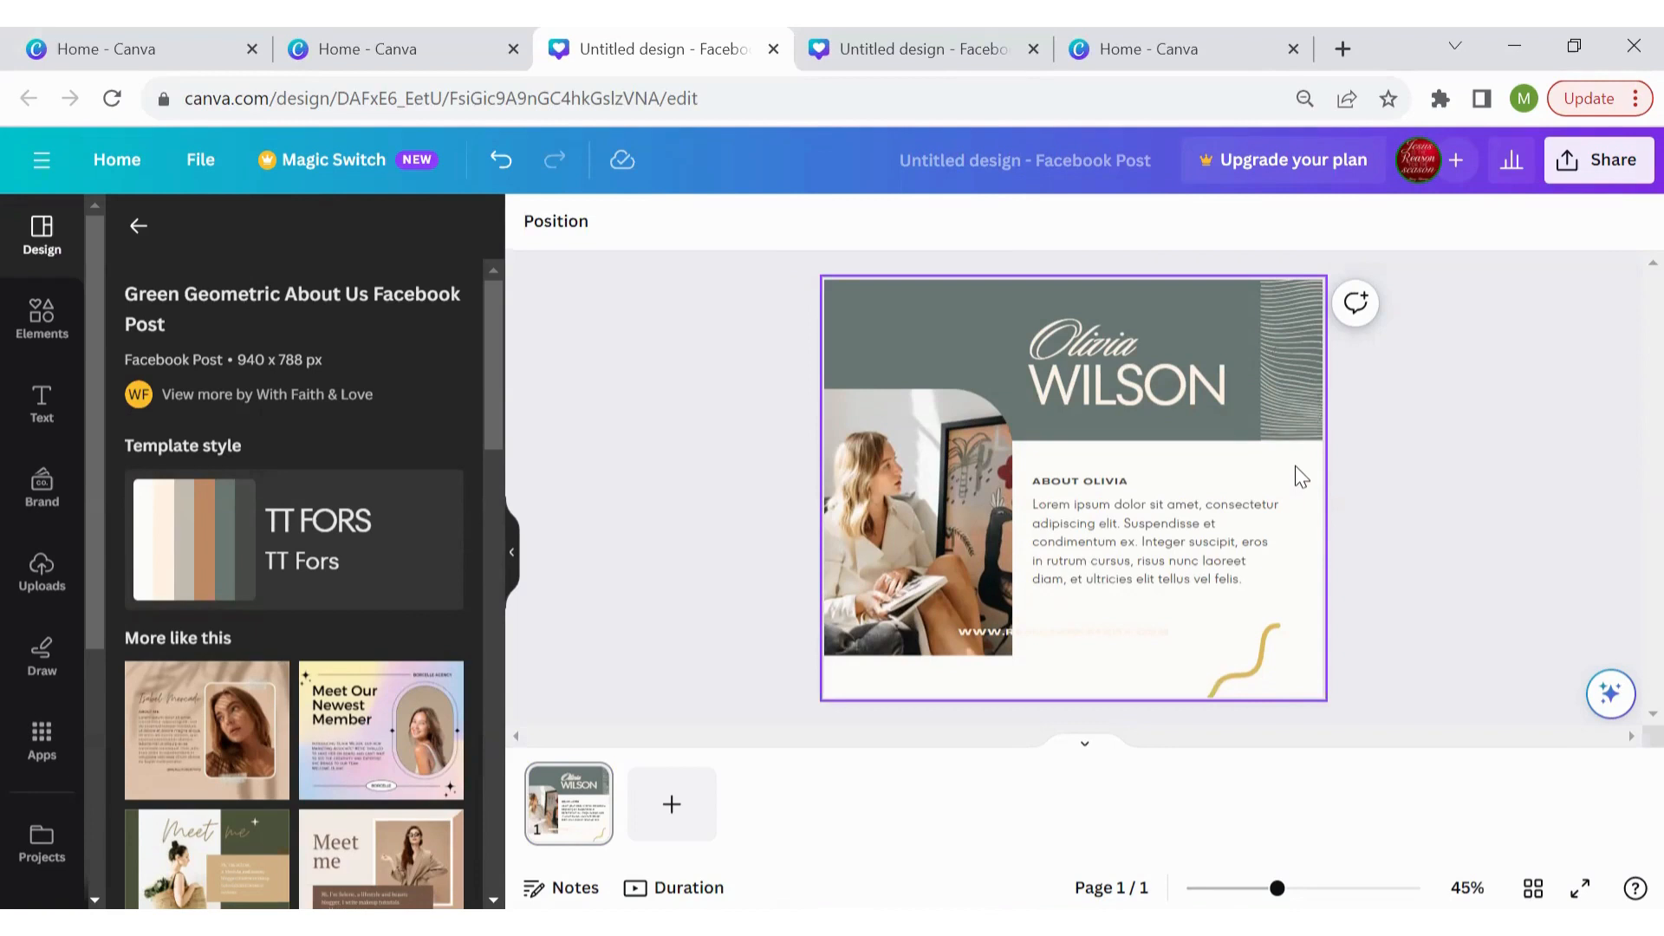
Replace the heading's first-name and surname text with the person's names
click(1113, 349)
double_click(1111, 342)
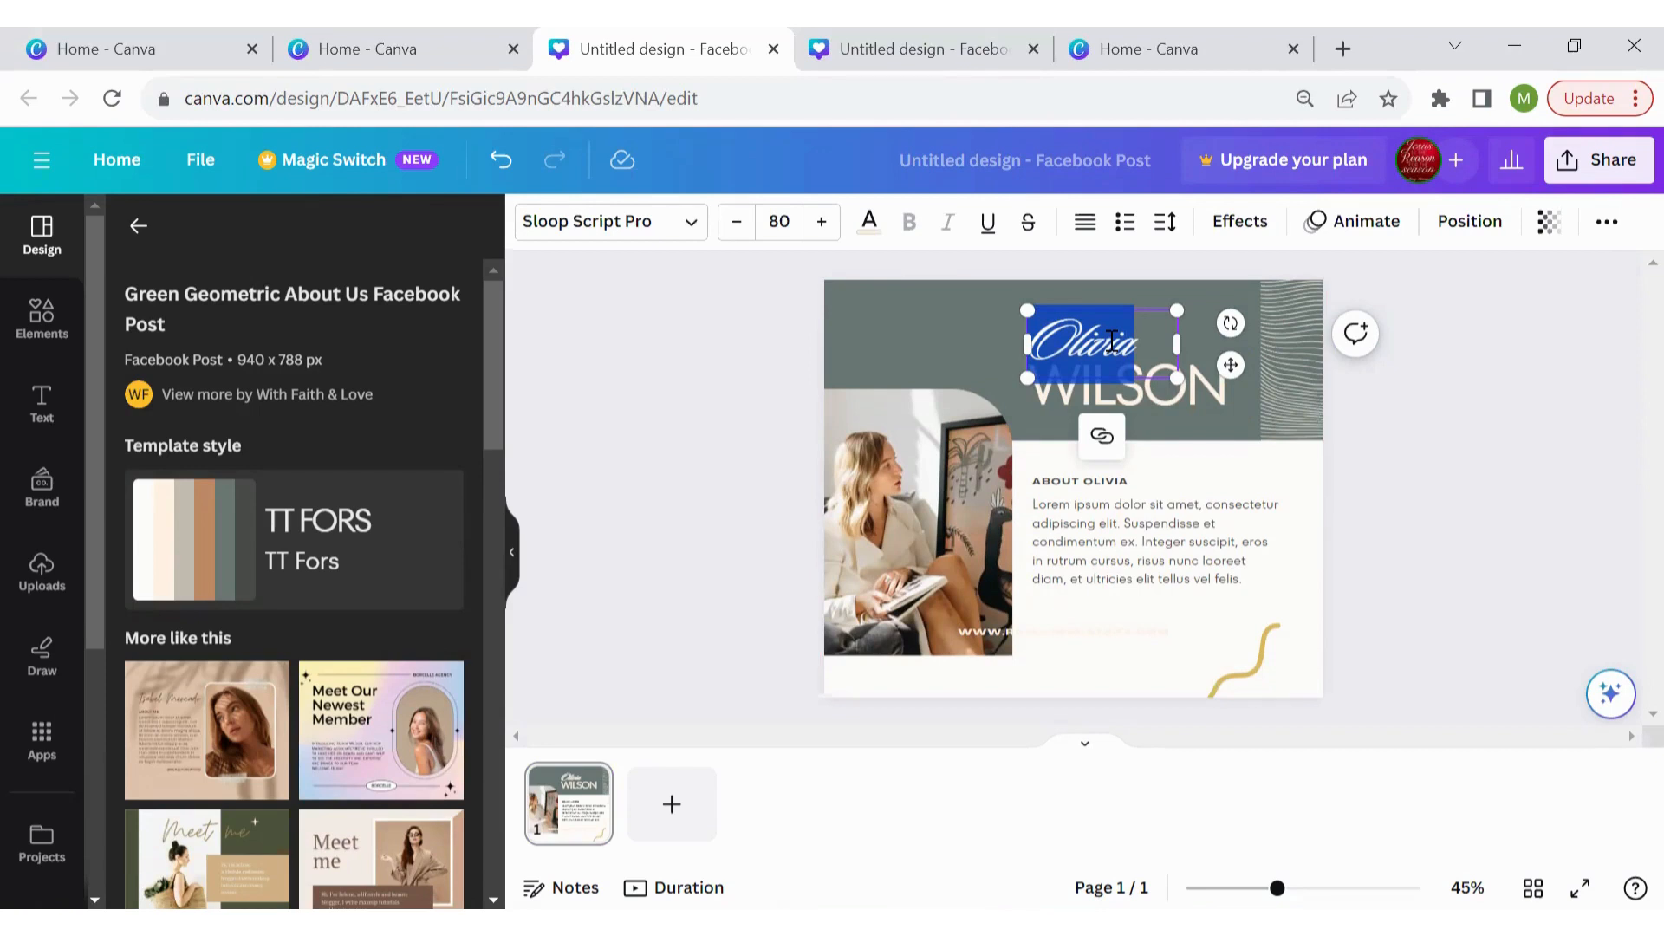
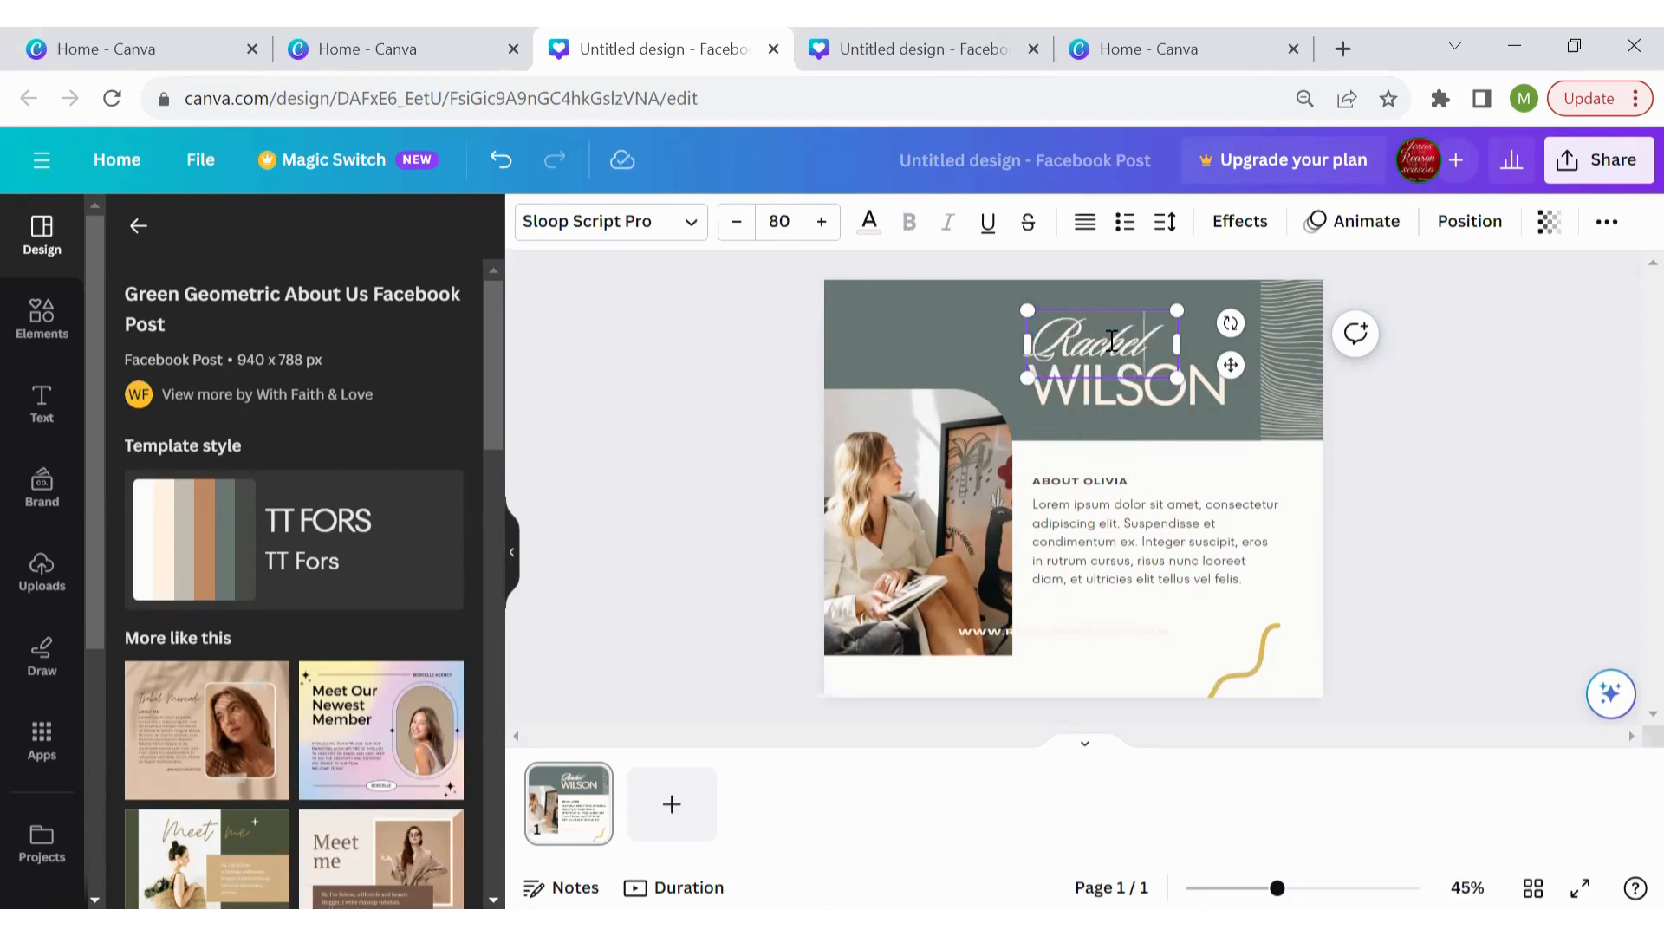
click(1089, 402)
double_click(1091, 404)
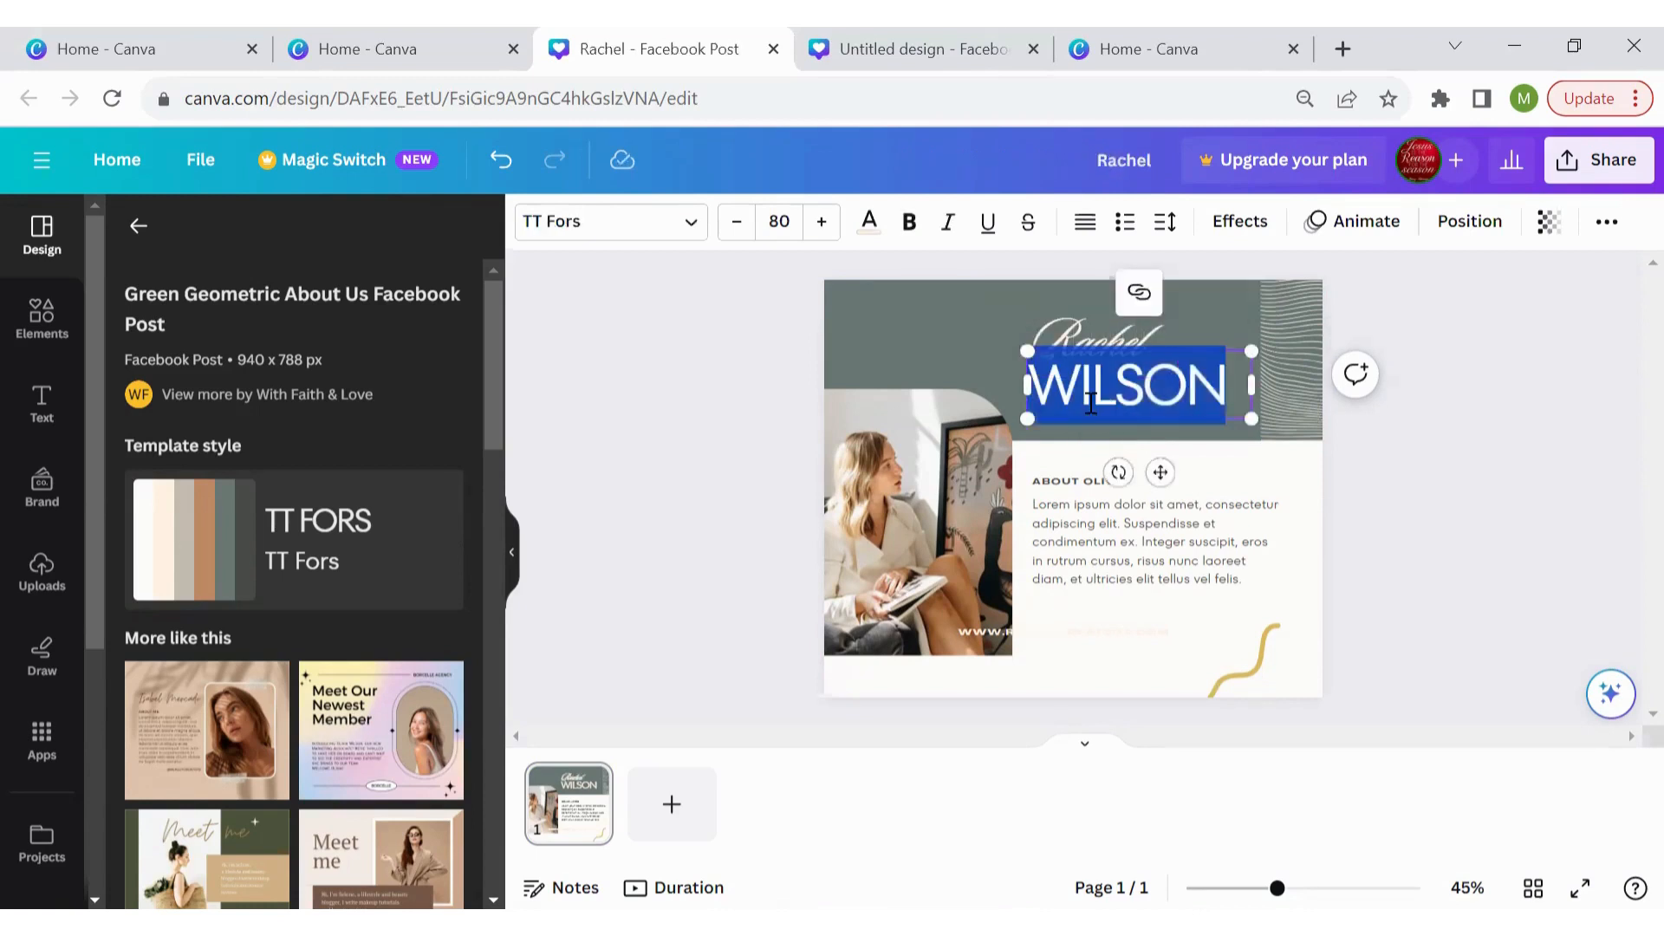
click(1521, 459)
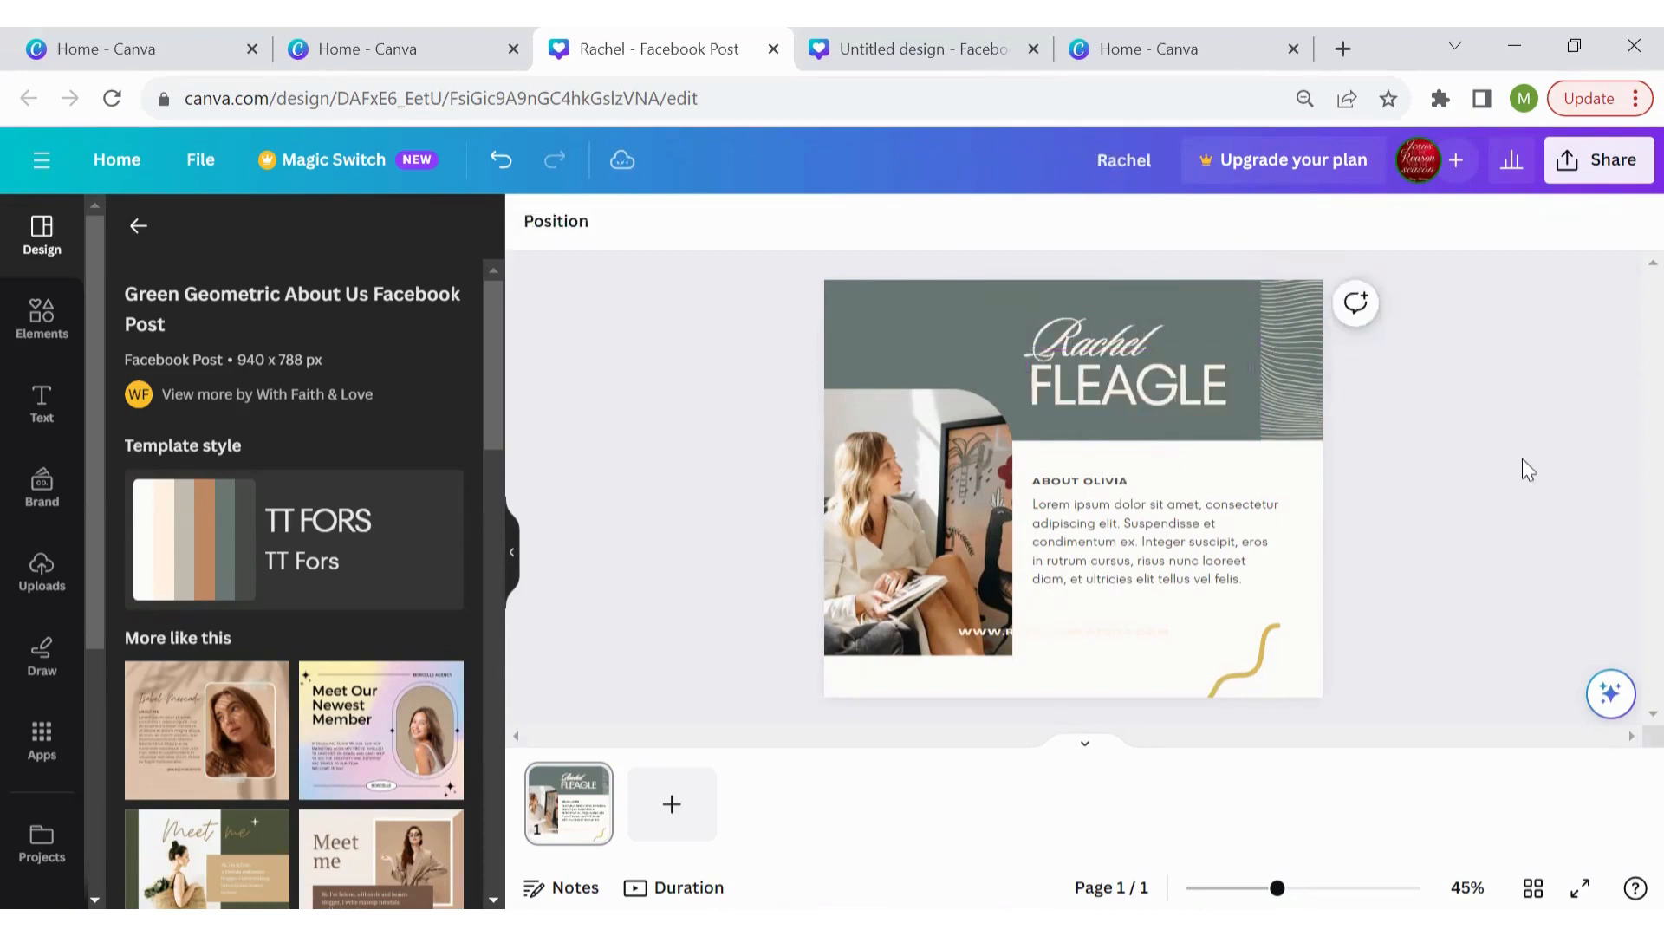
Set the first-name heading to the Atteron font at size 64
click(1109, 325)
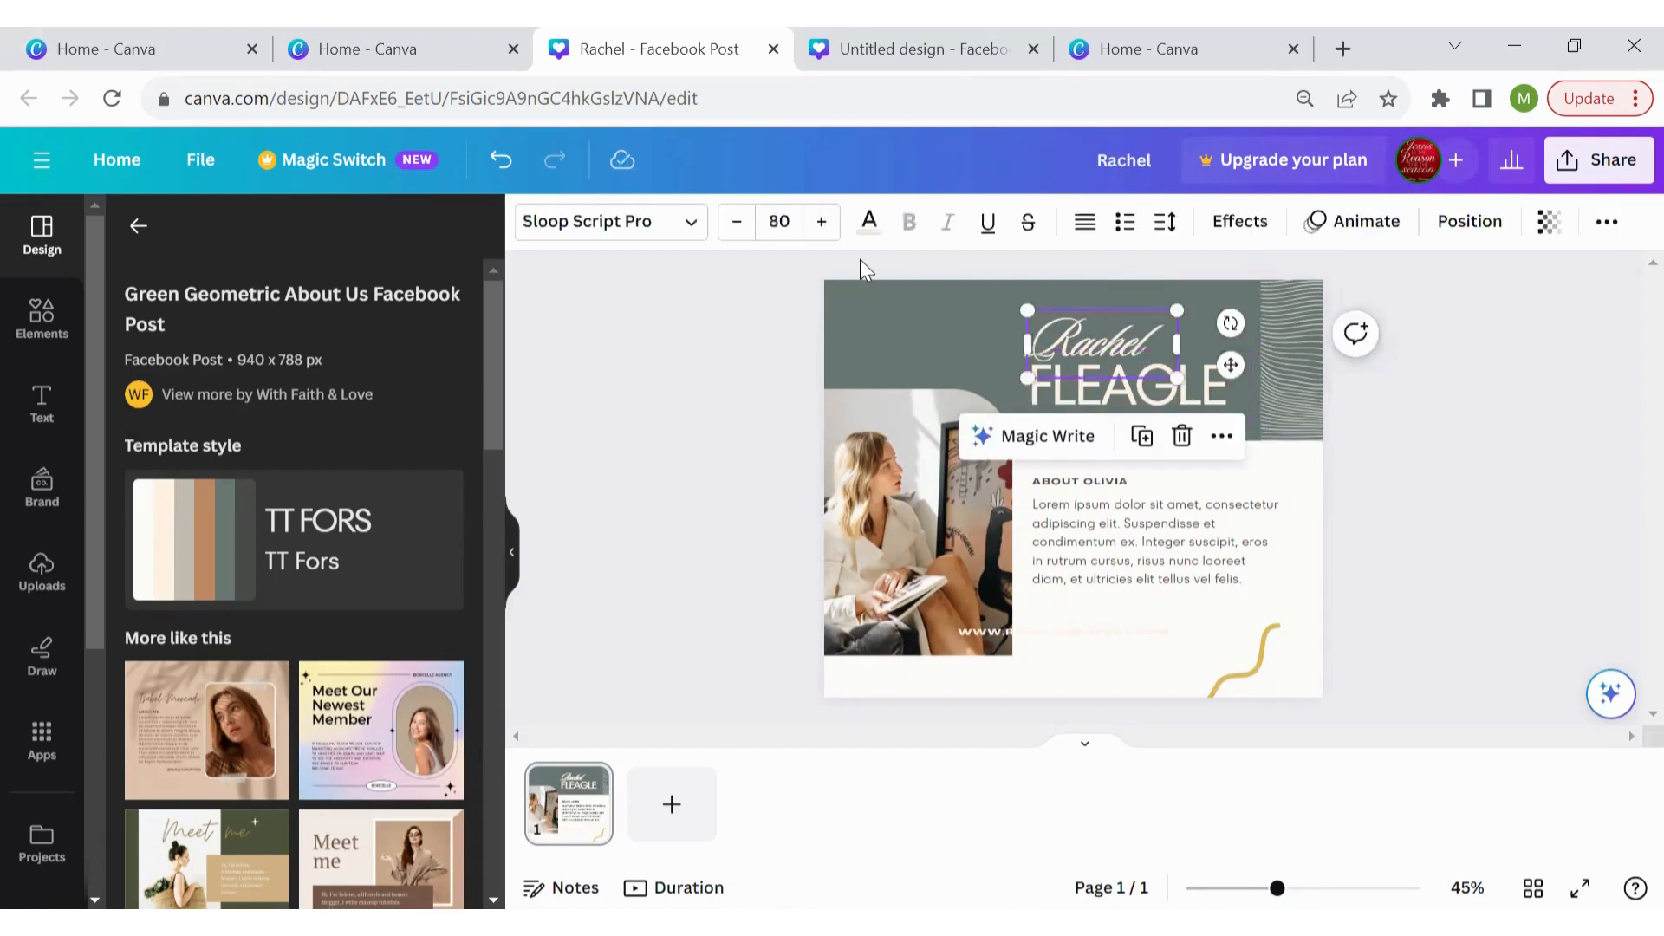
click(612, 223)
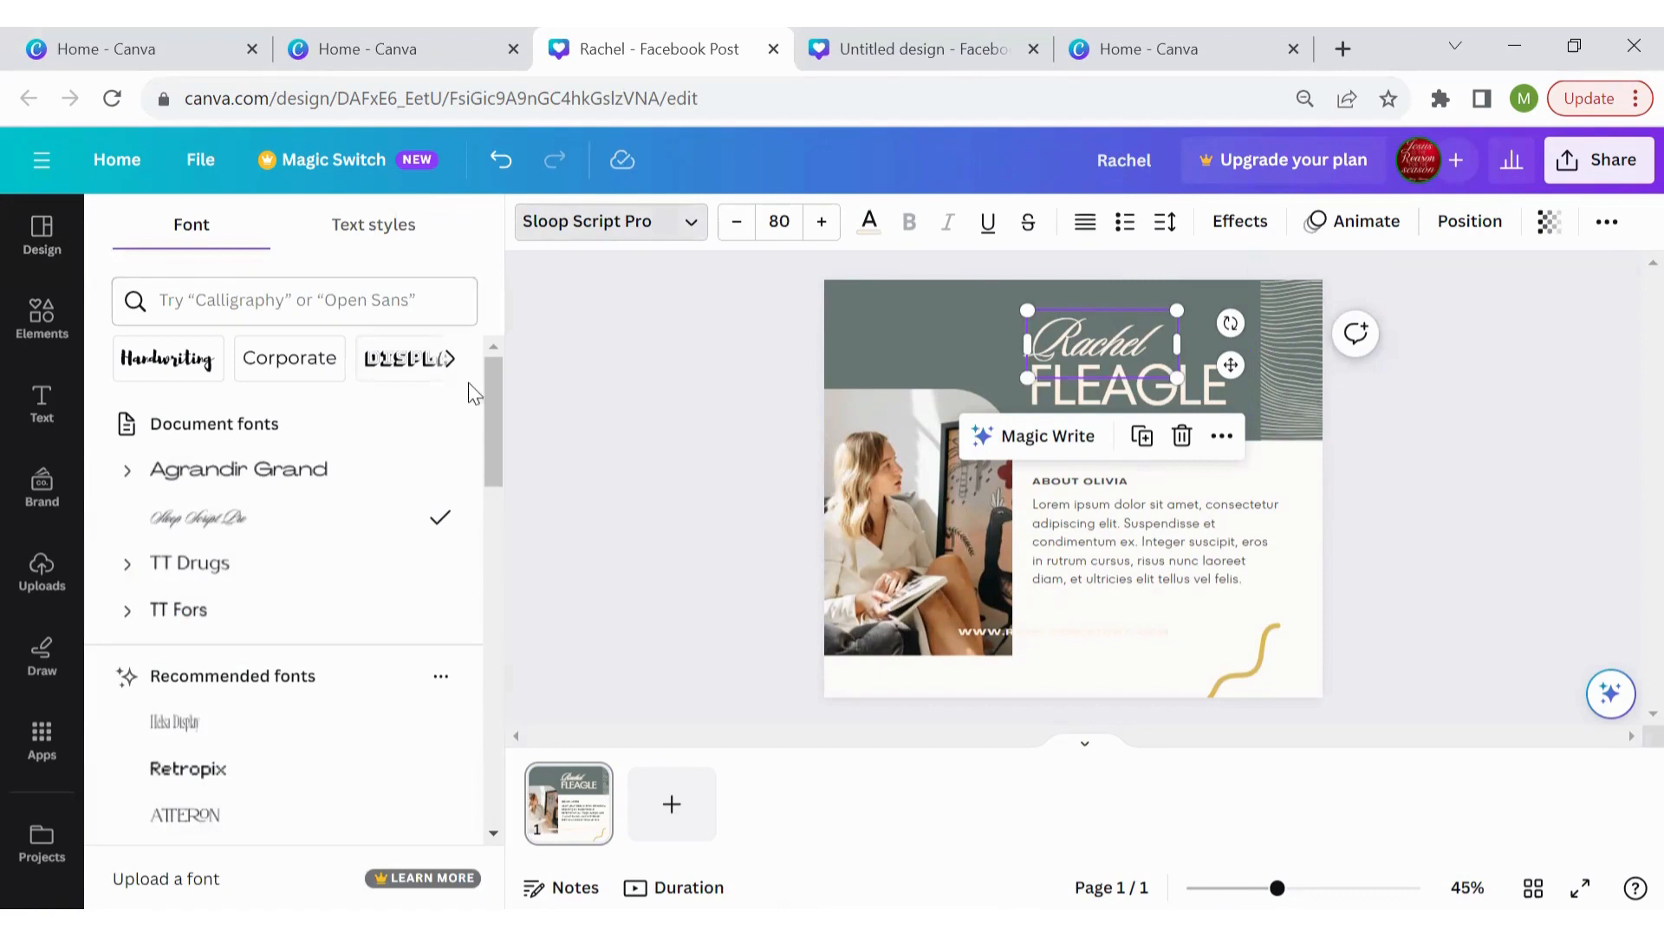
drag(485, 393, 492, 459)
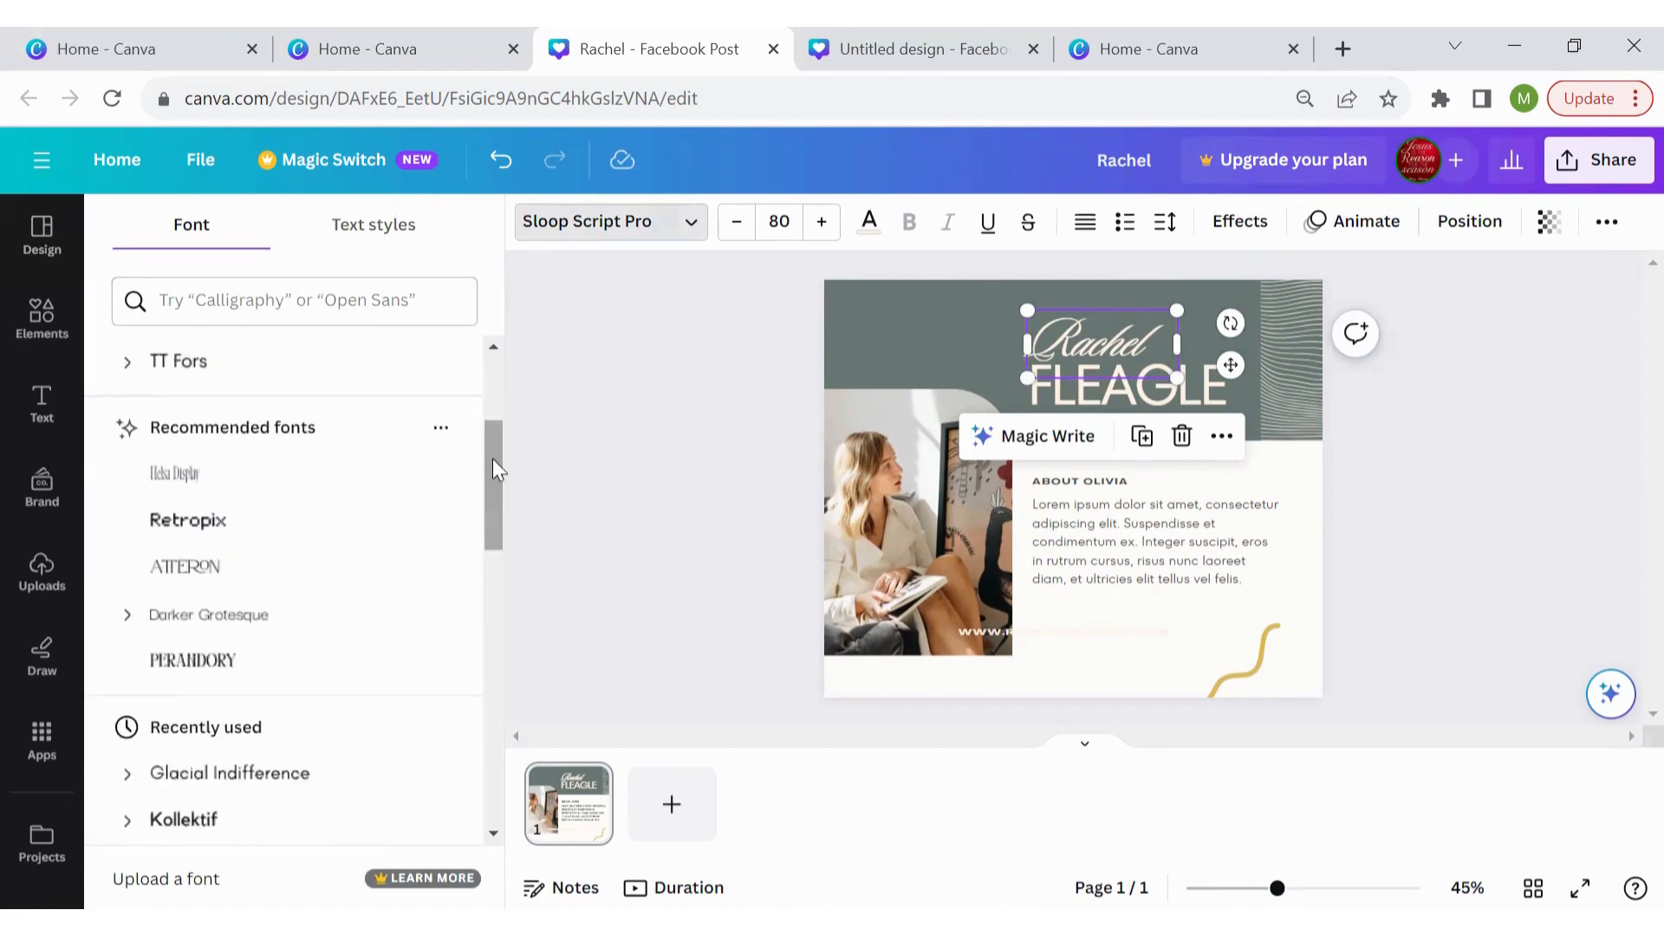
click(250, 670)
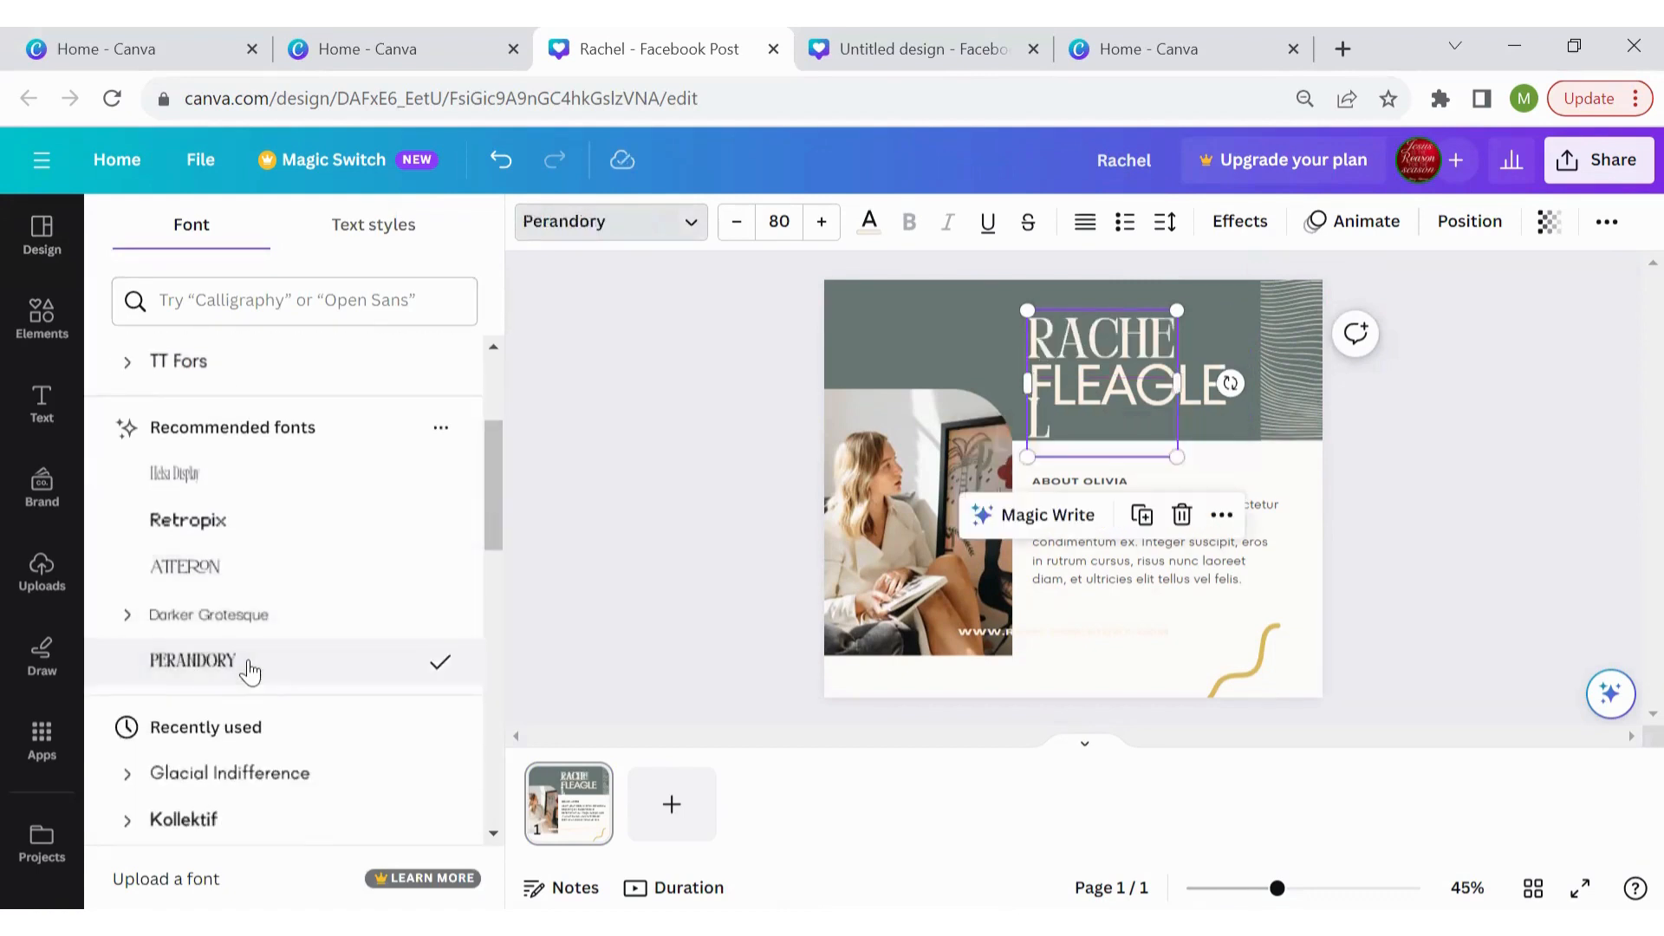
click(239, 574)
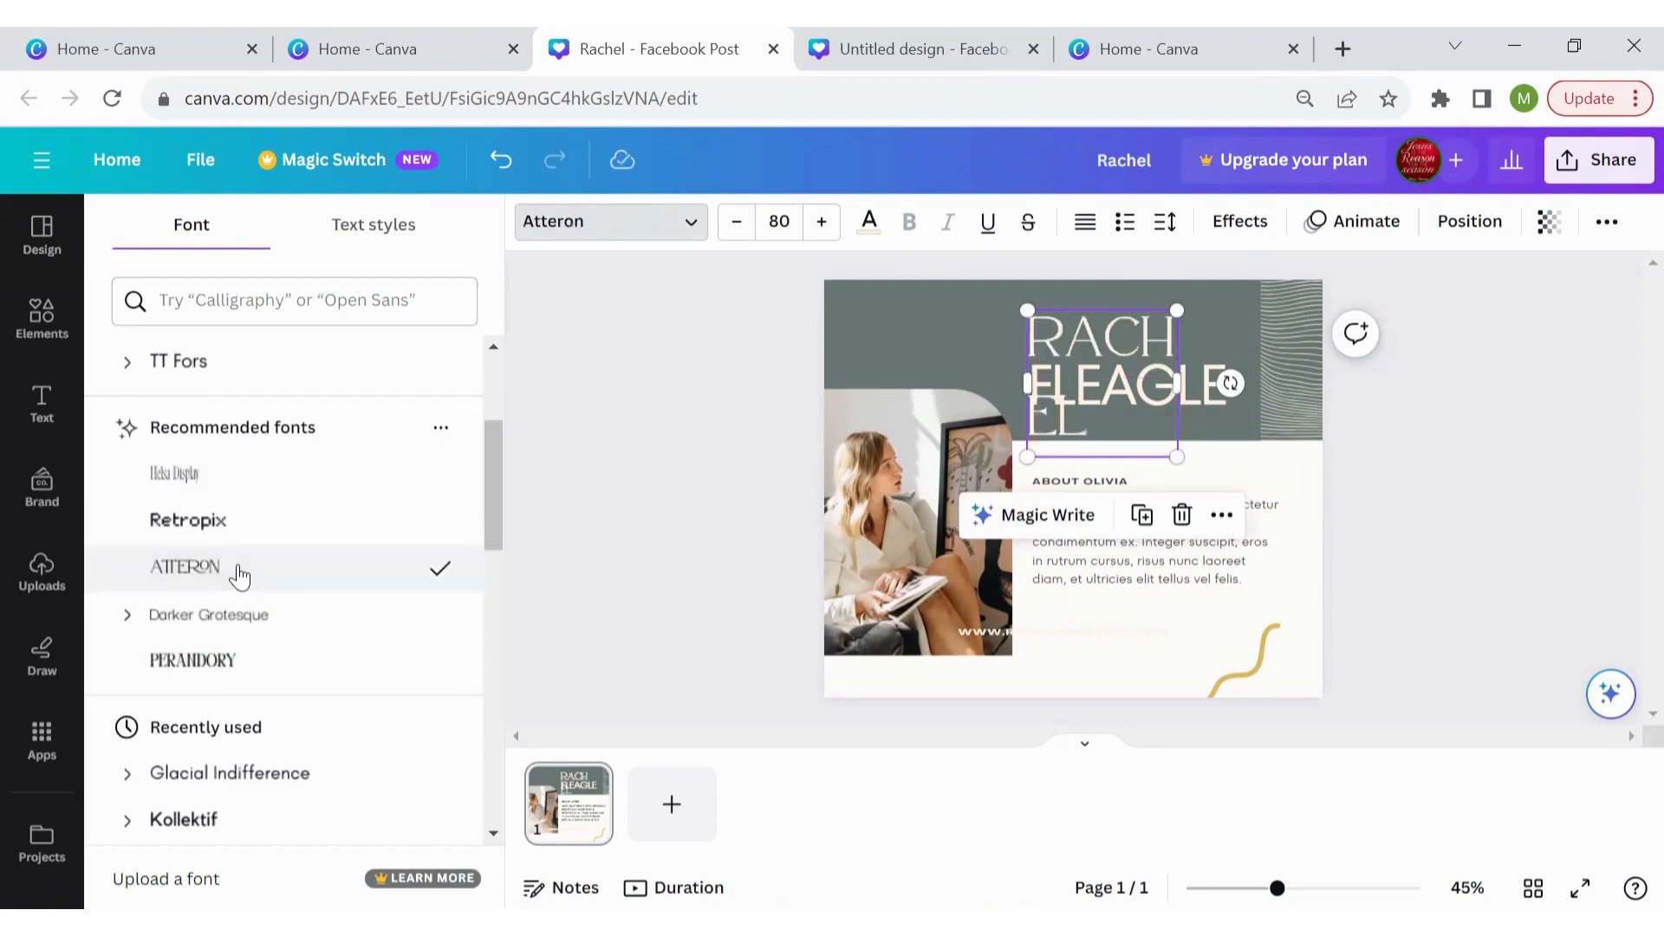
click(704, 325)
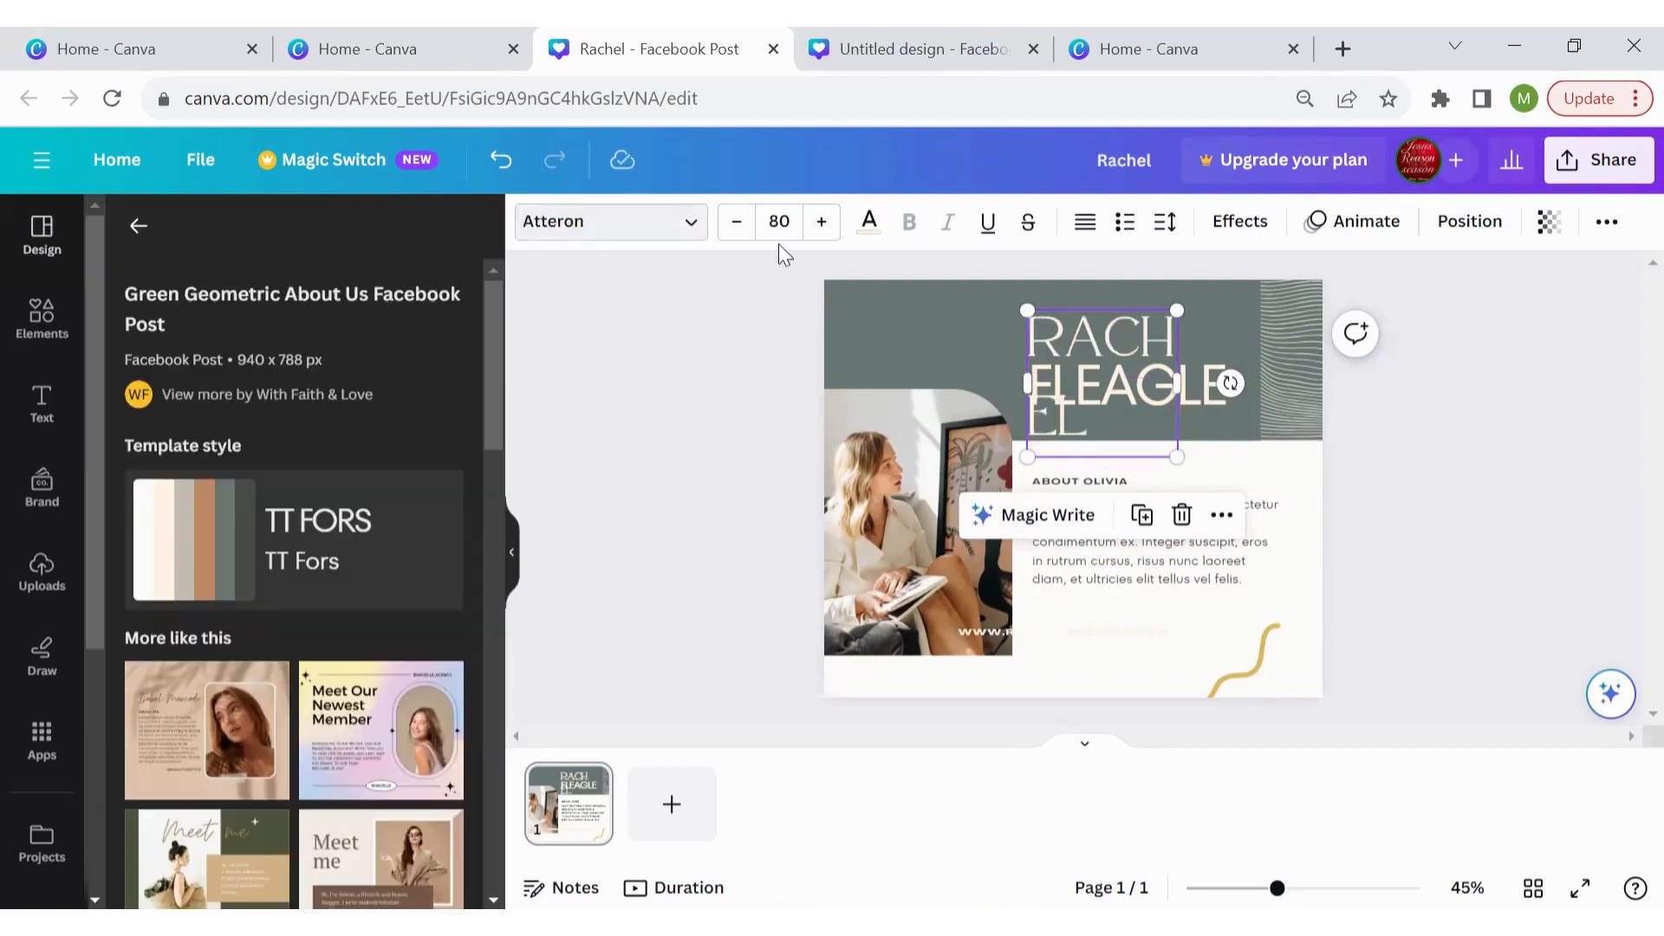
click(721, 236)
click(721, 239)
click(721, 238)
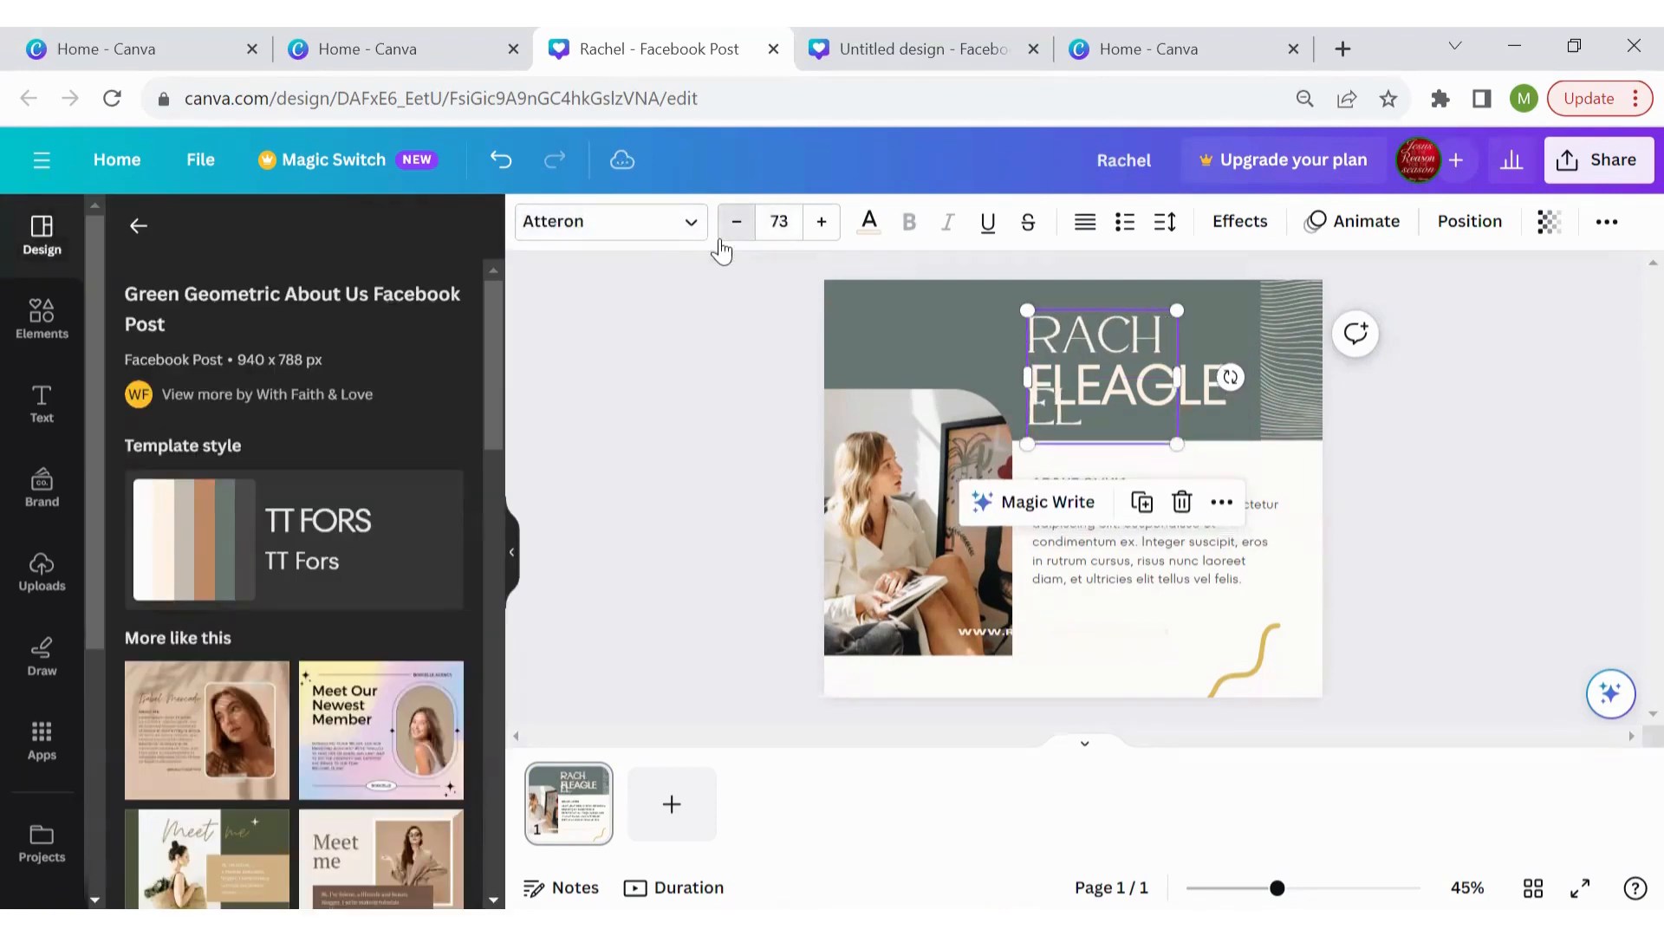
click(721, 238)
click(721, 238)
click(720, 241)
click(721, 242)
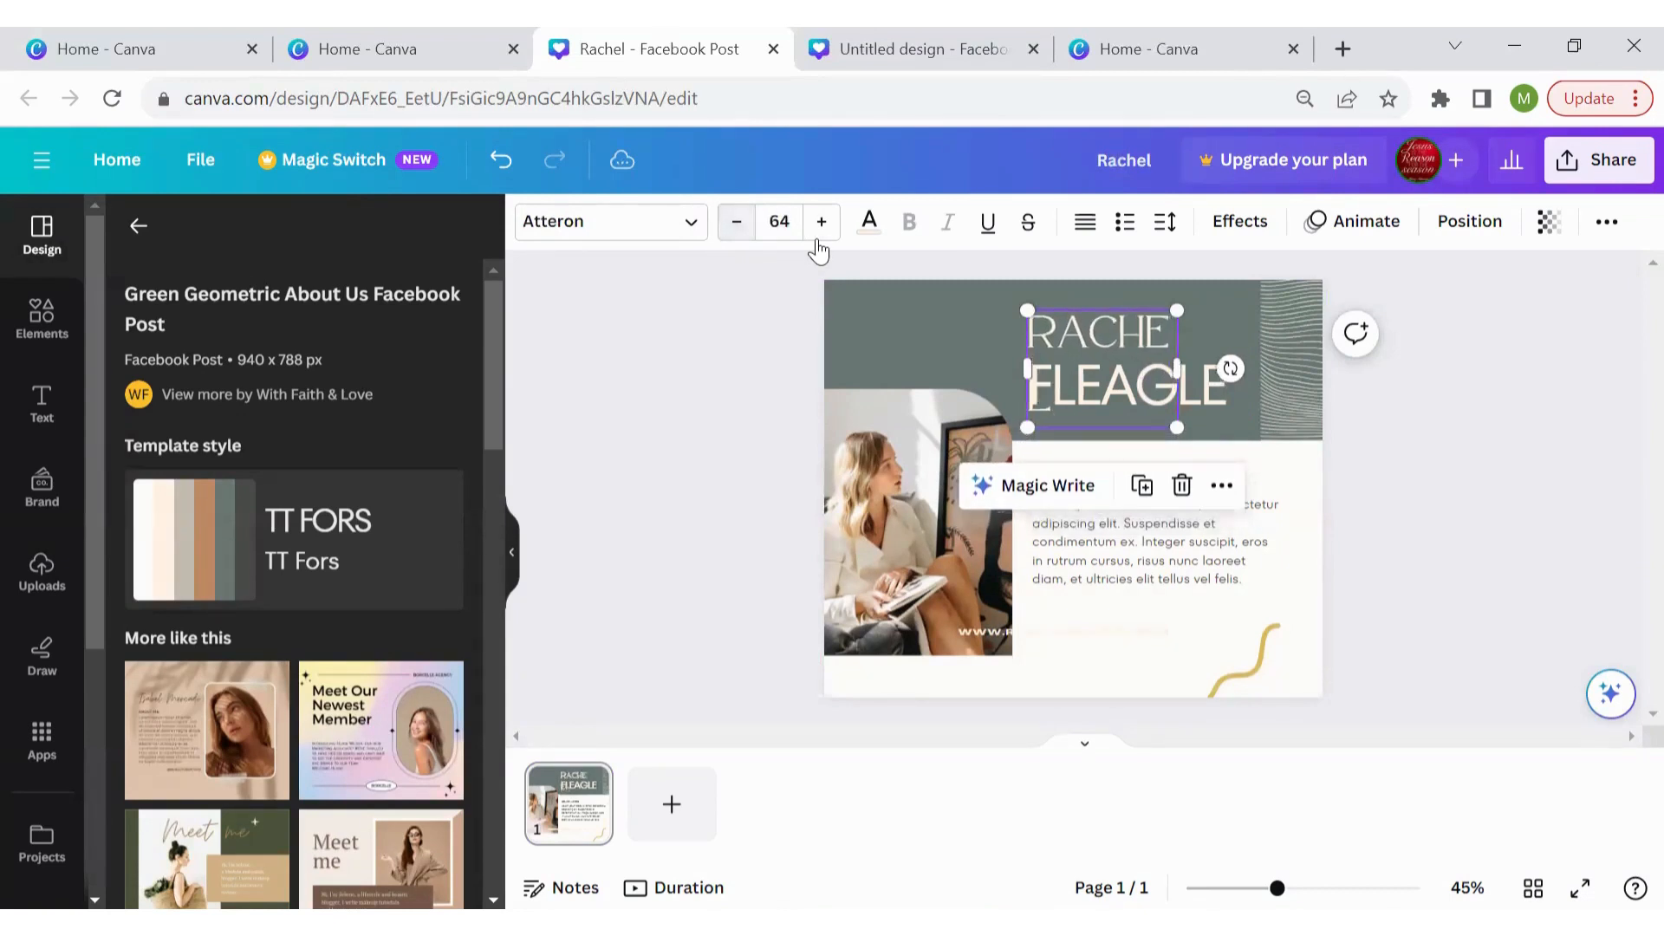
Widen the first-name text box so the name fits on one line
drag(1177, 373, 1229, 374)
click(1378, 423)
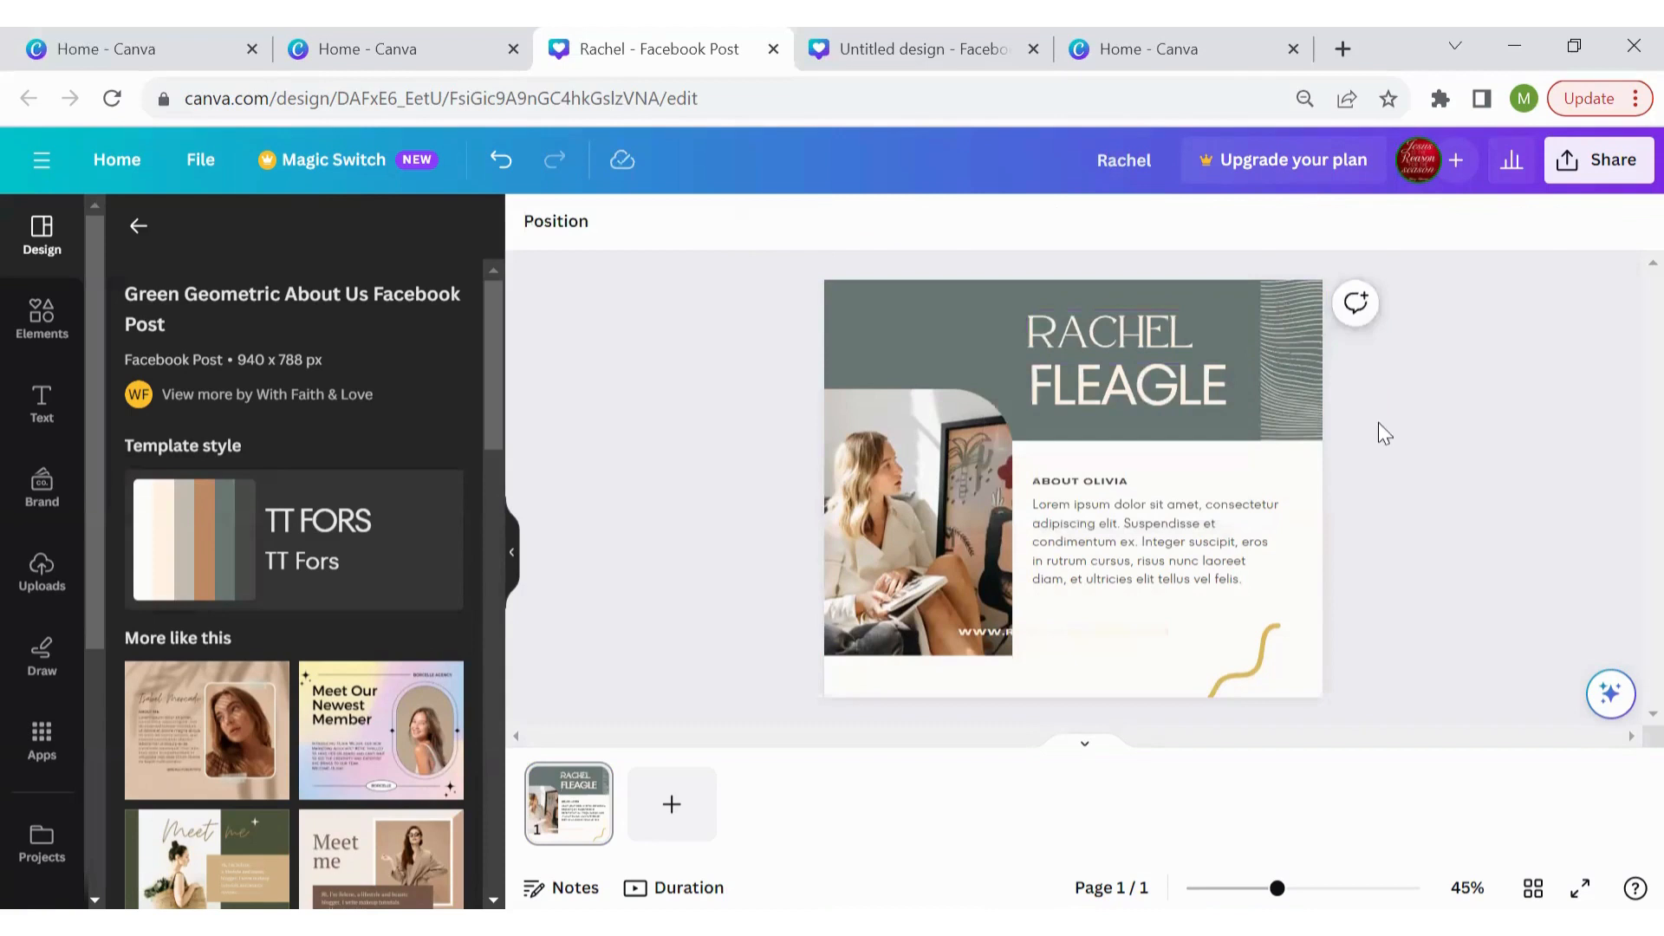
click(1116, 392)
Position the first name directly above the surname, left edges aligned
drag(1116, 392, 1119, 423)
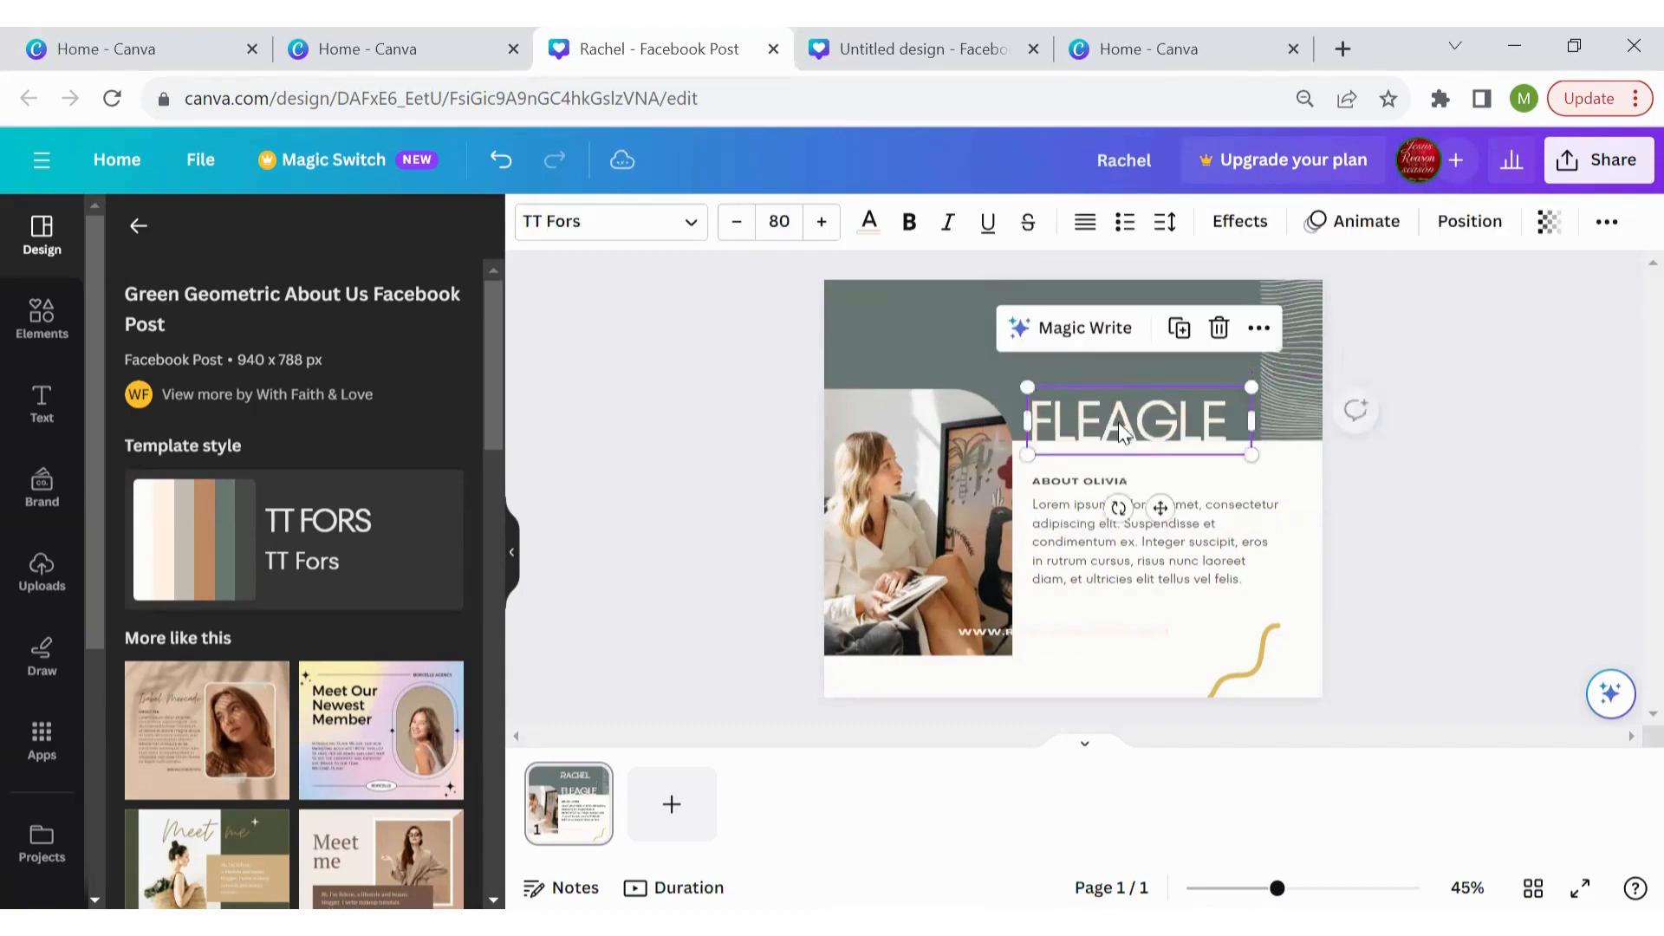
click(946, 315)
click(973, 311)
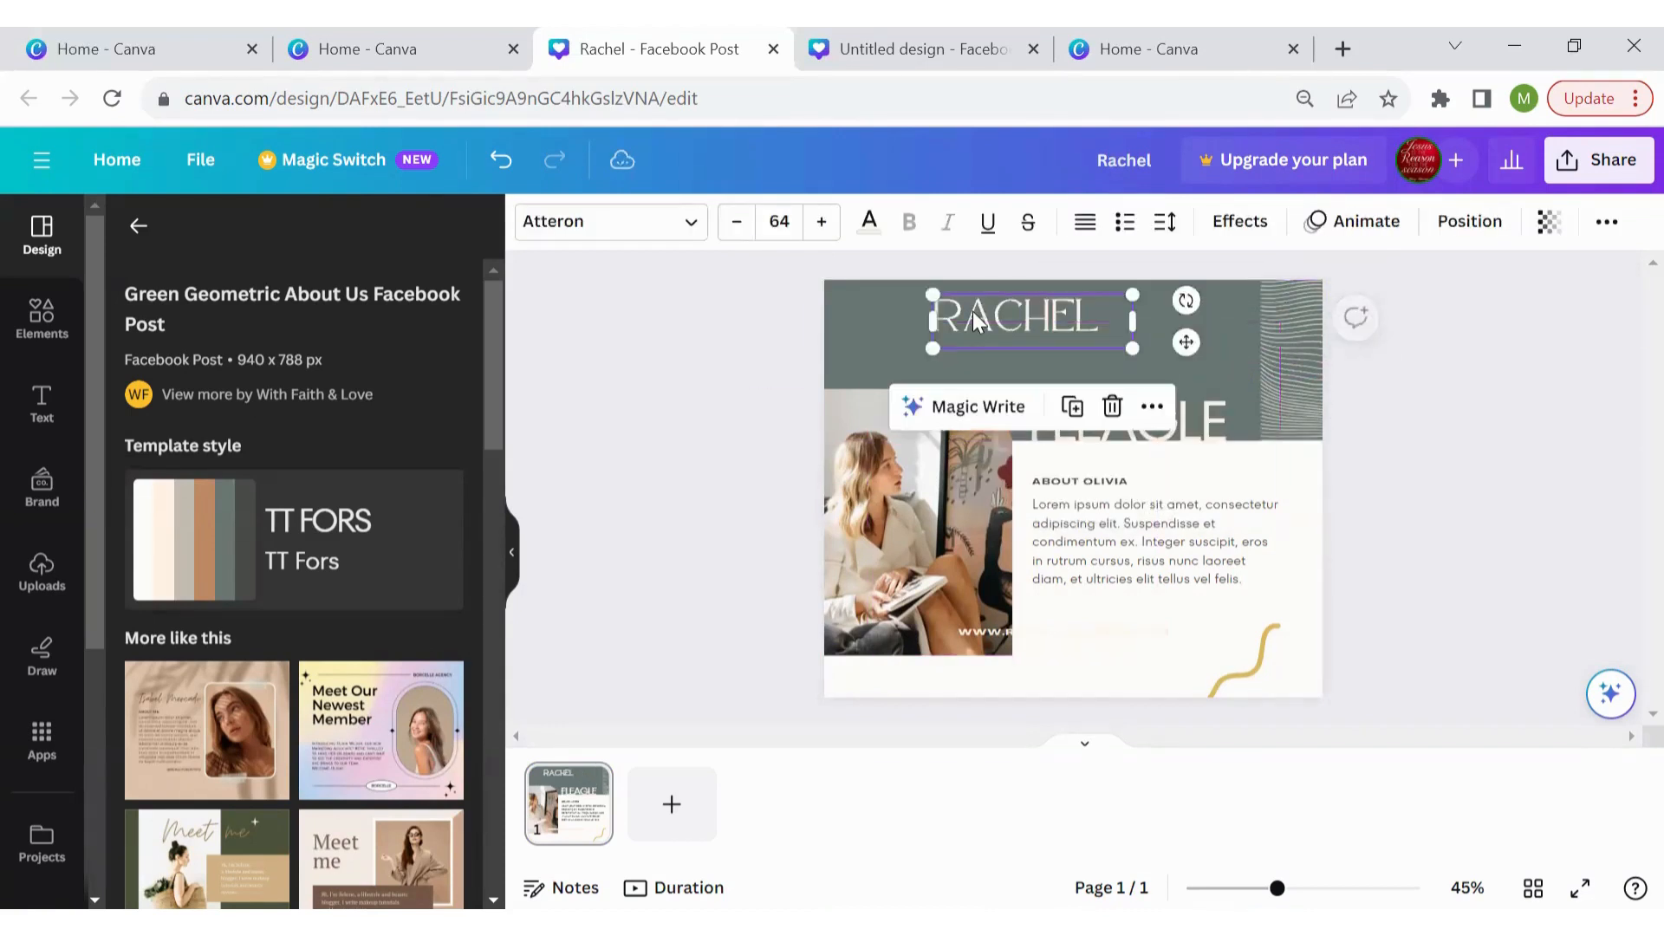
drag(1025, 320, 1131, 321)
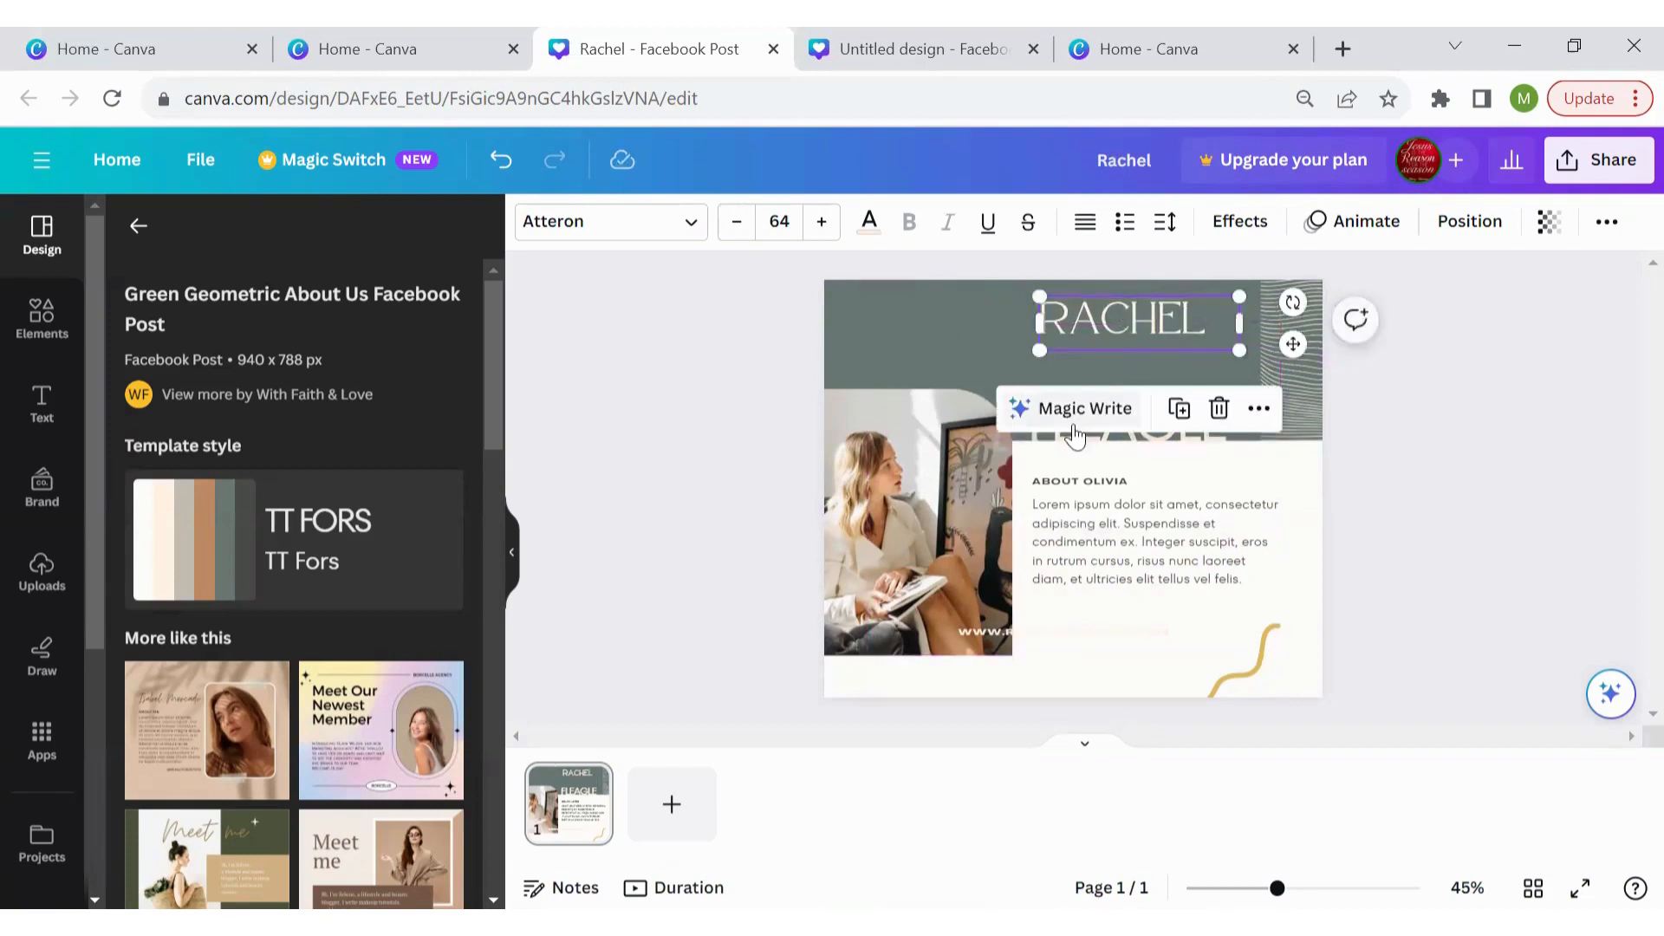
drag(1087, 439, 1098, 404)
click(1475, 413)
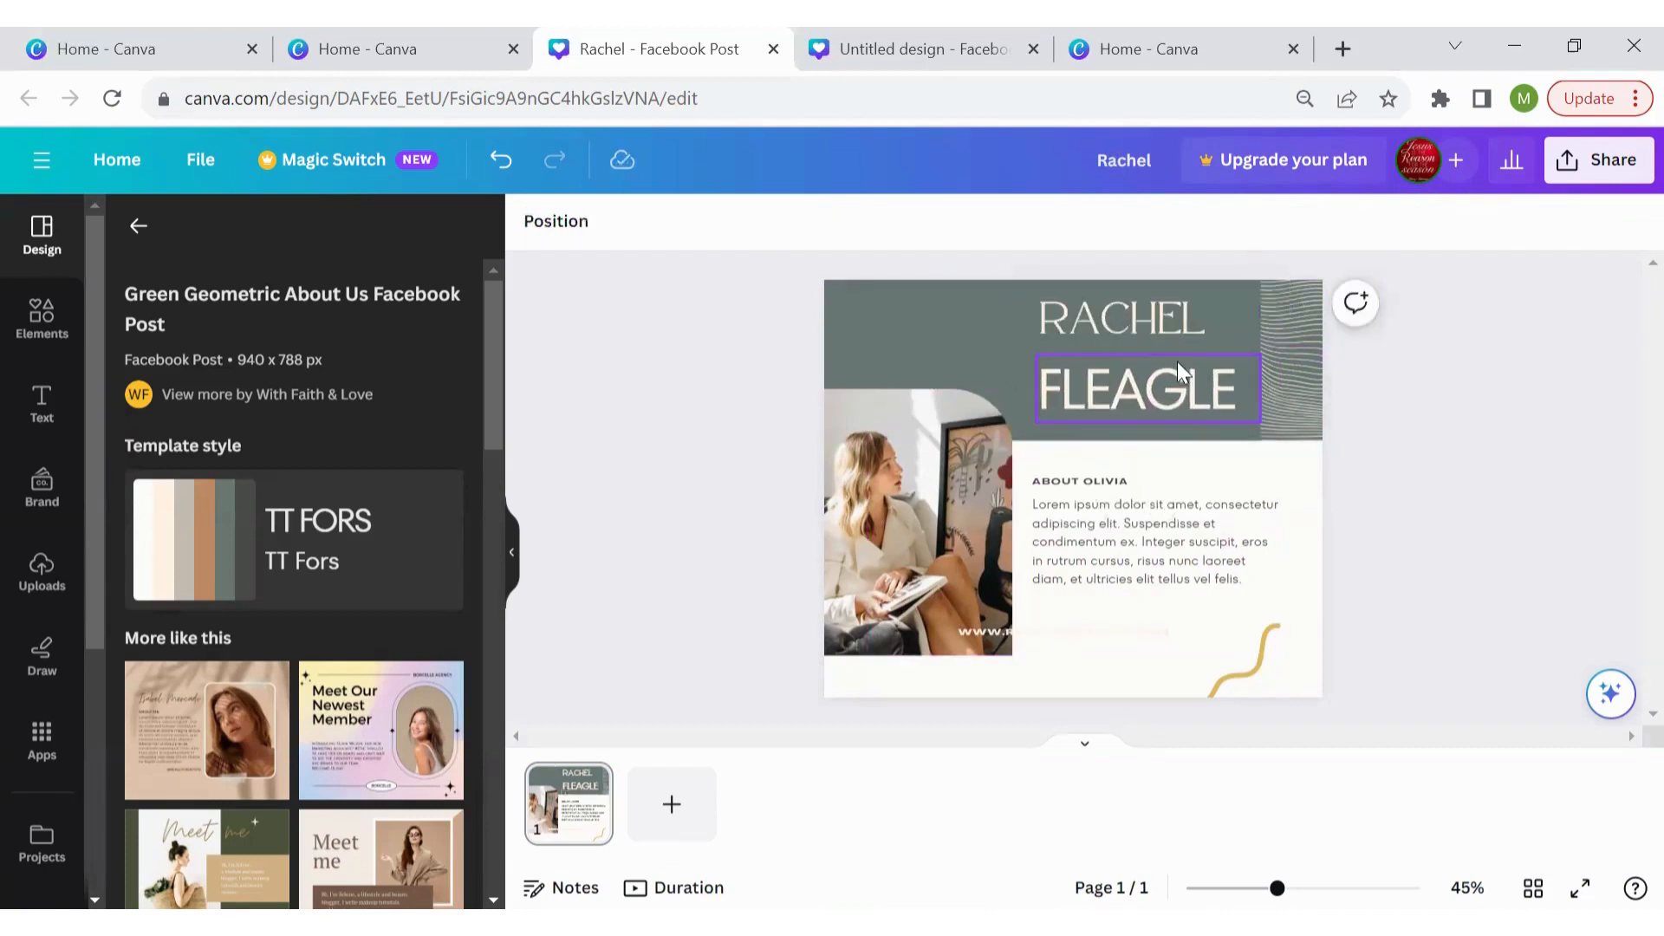
Select both name lines and group them into a single element
click(1103, 341)
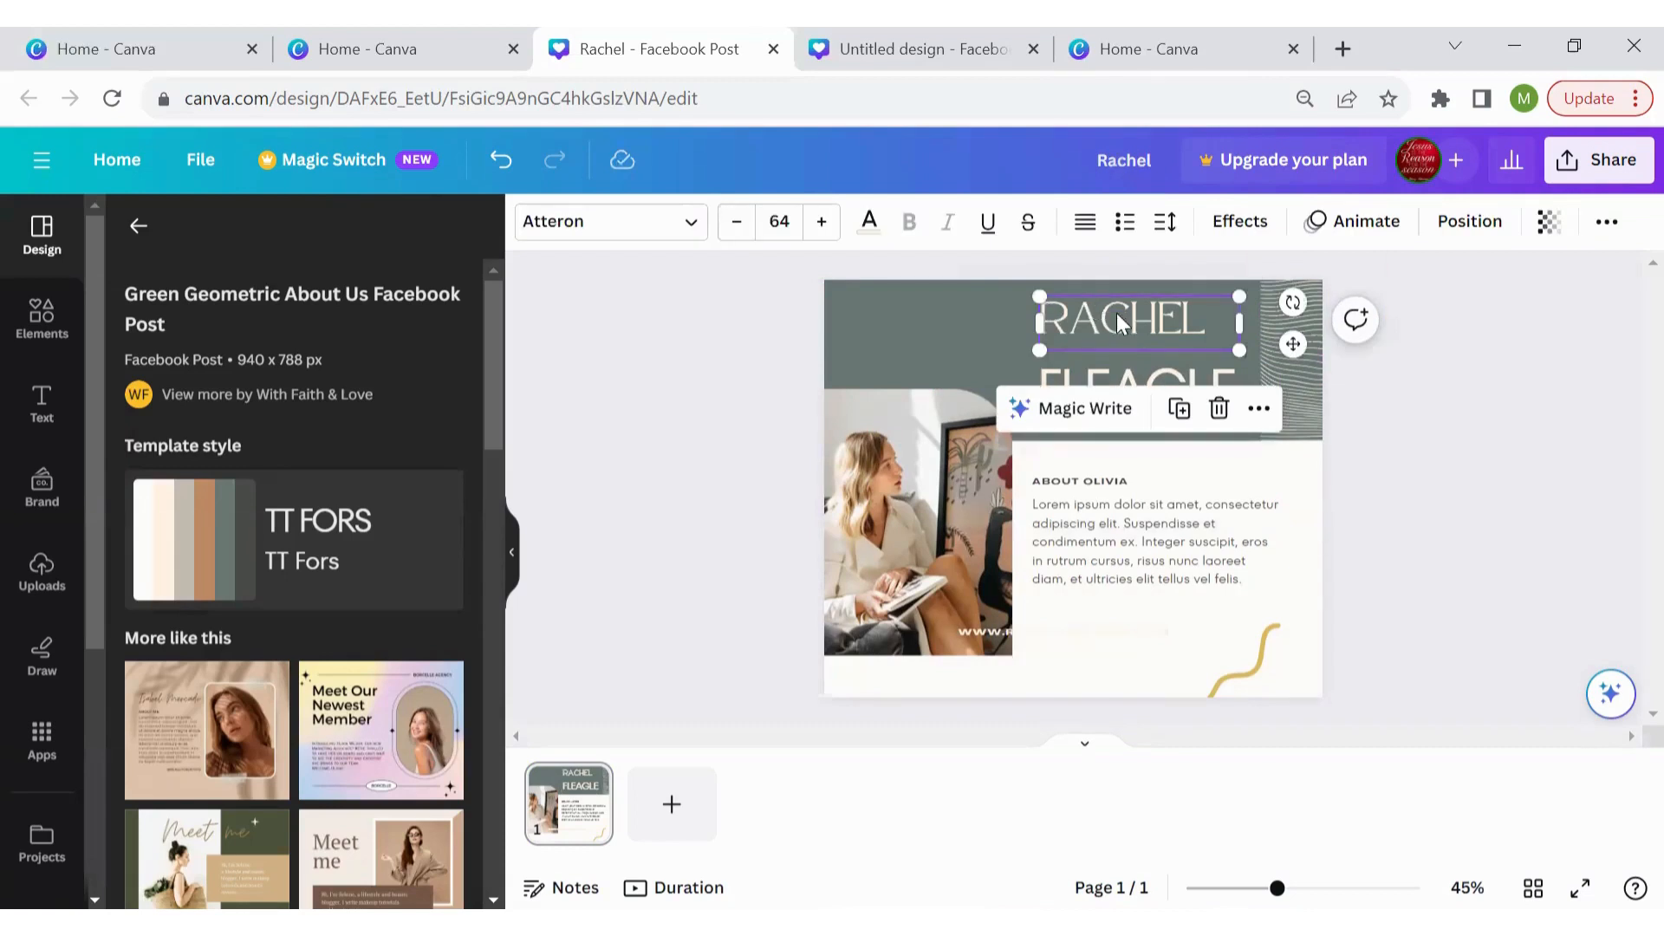
drag(1116, 313, 1116, 314)
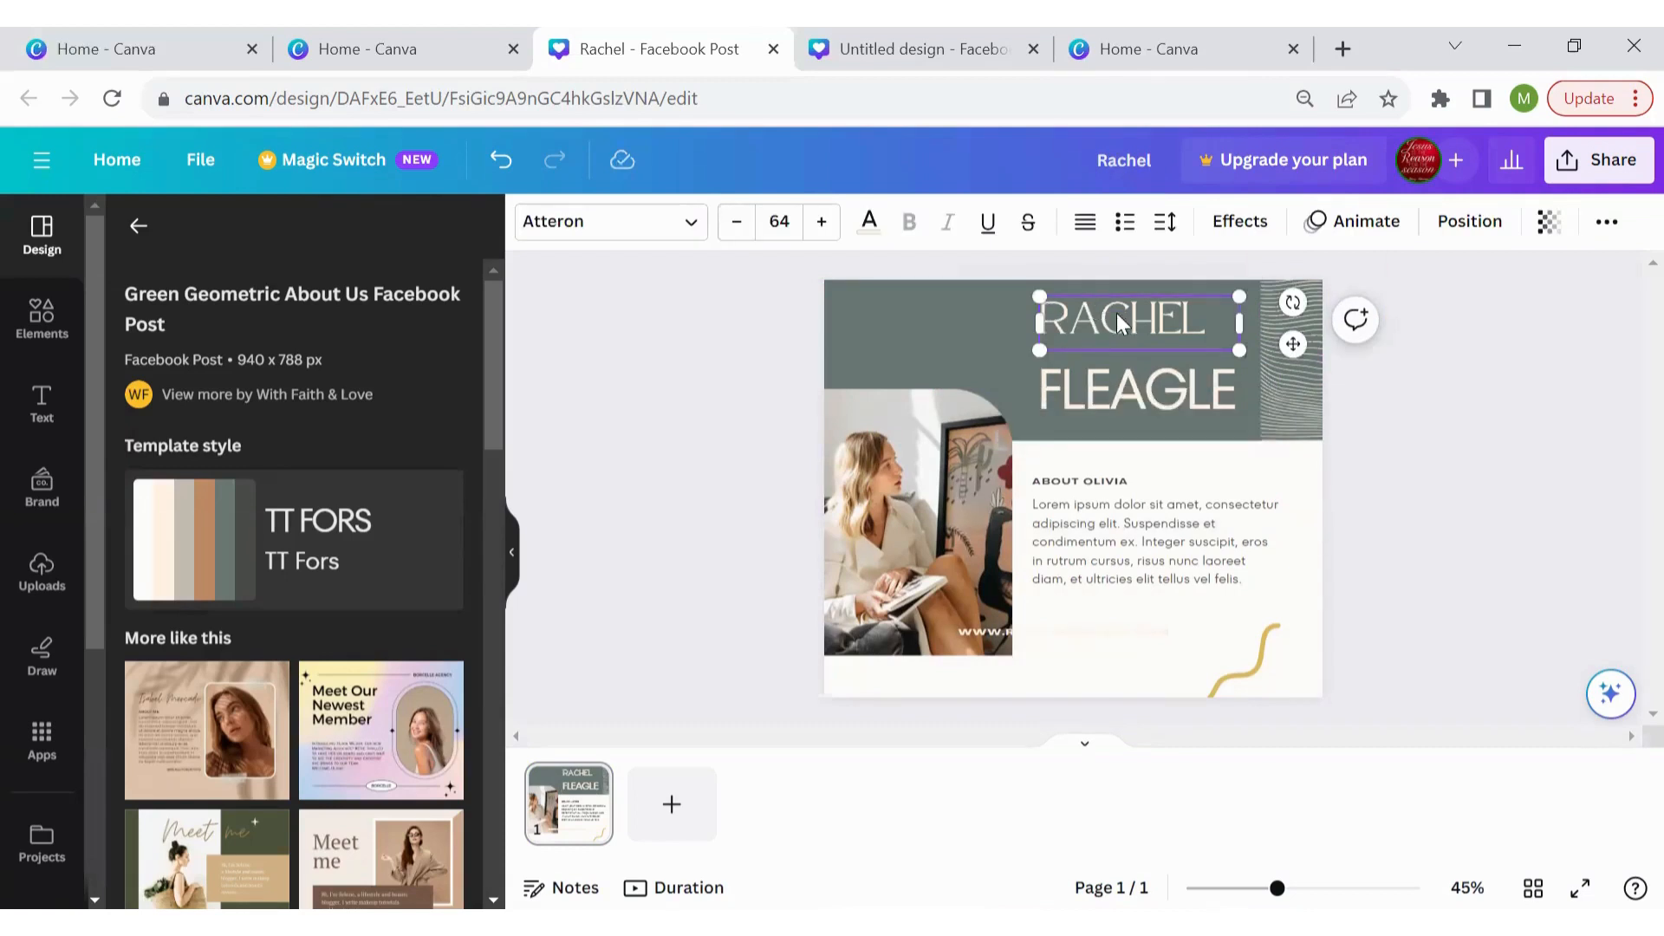
shift+click(1111, 393)
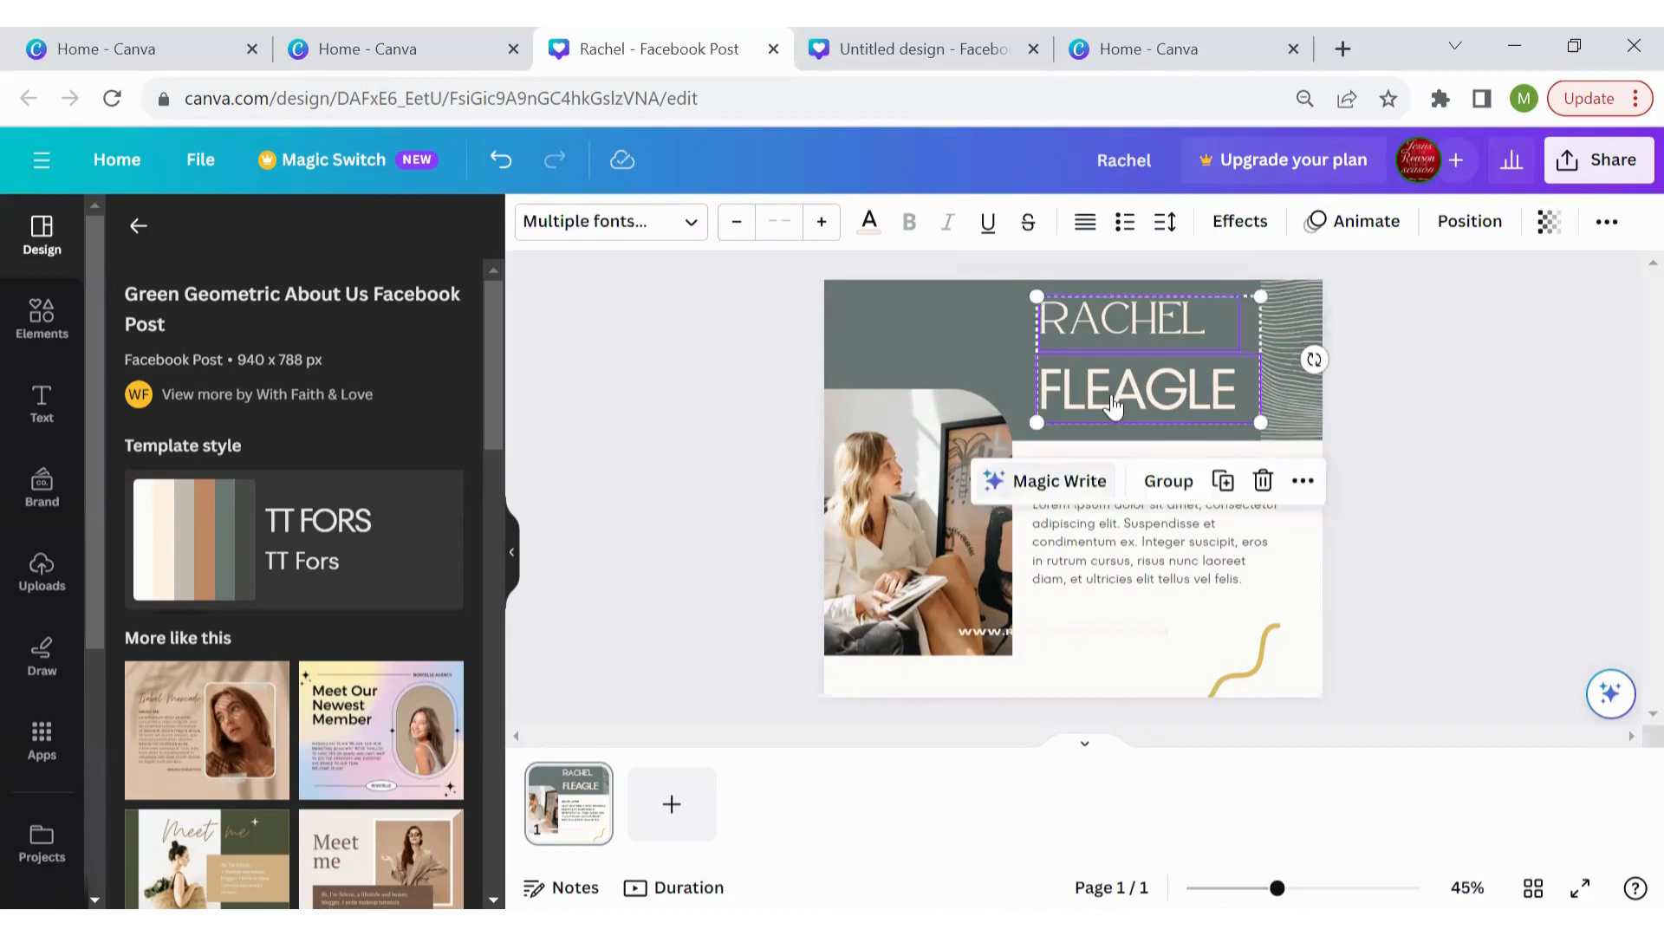
click(1163, 482)
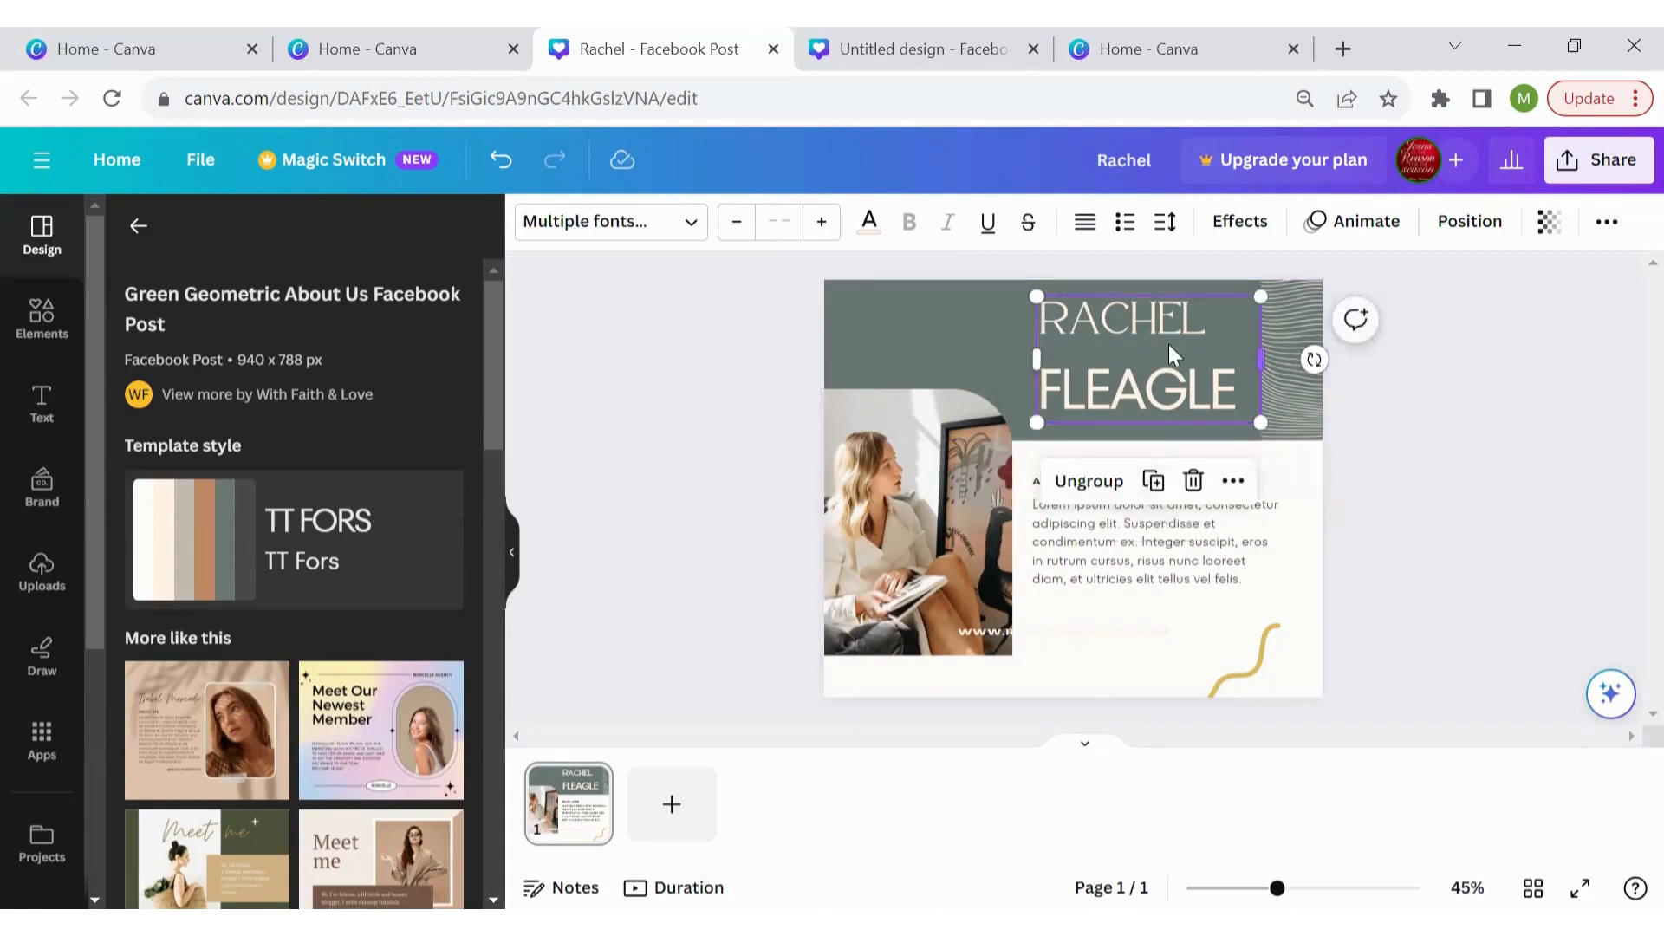
mouse_move(1163, 346)
mouse_down()
mouse_move(1126, 346)
mouse_move(1146, 347)
mouse_up()
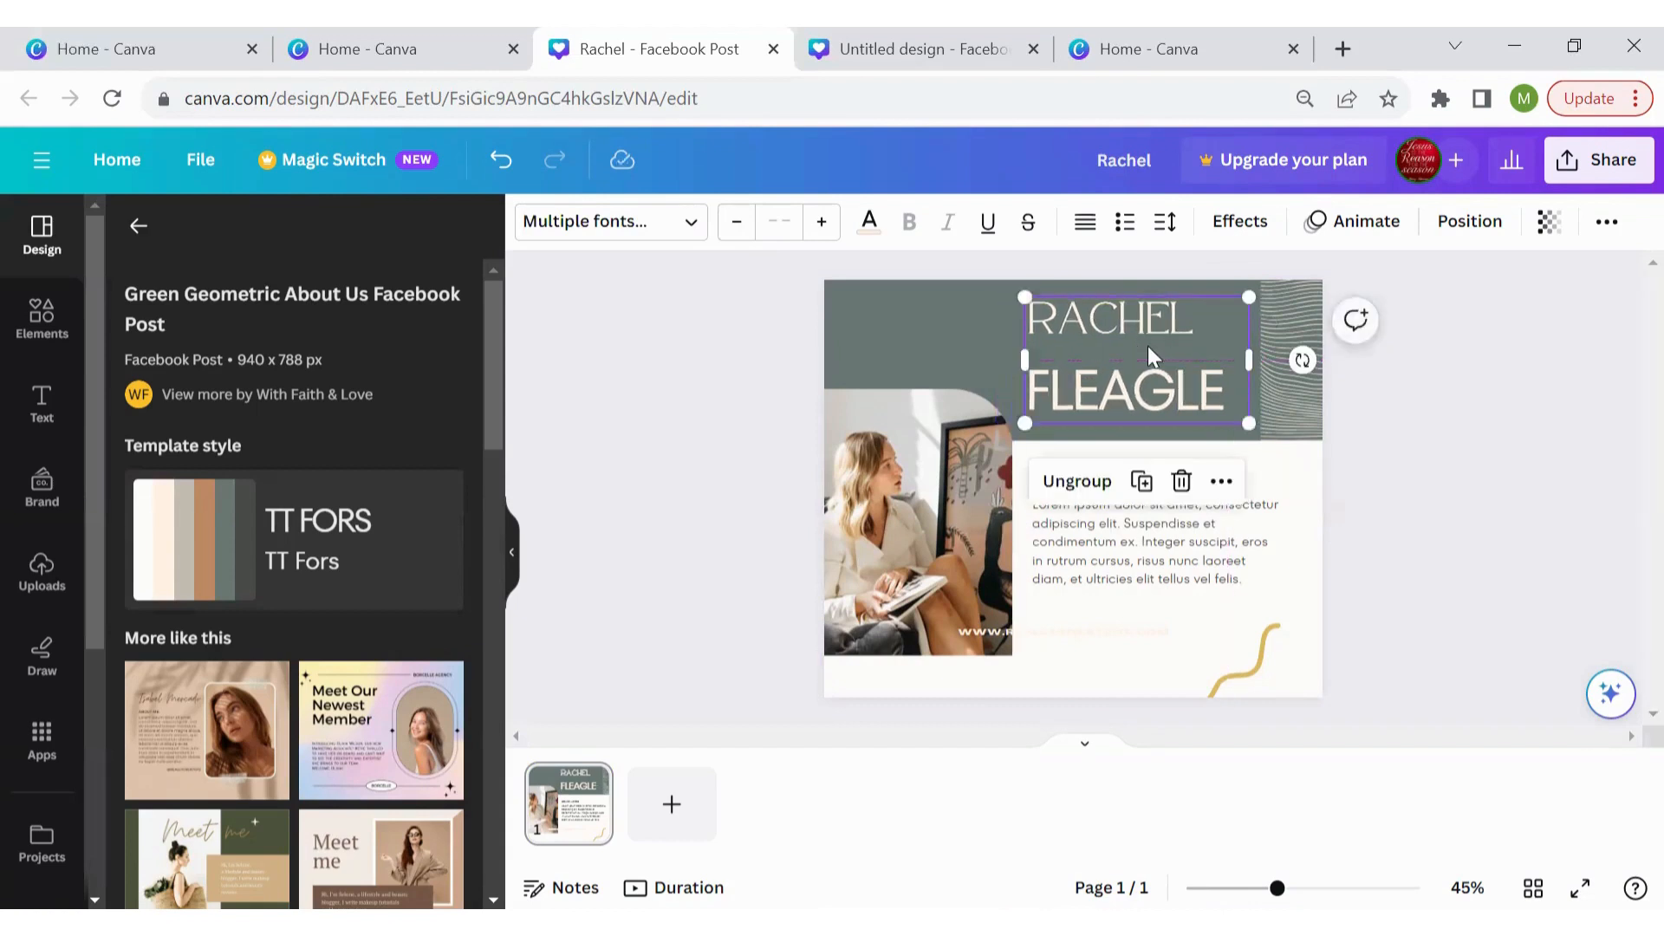
click(1077, 481)
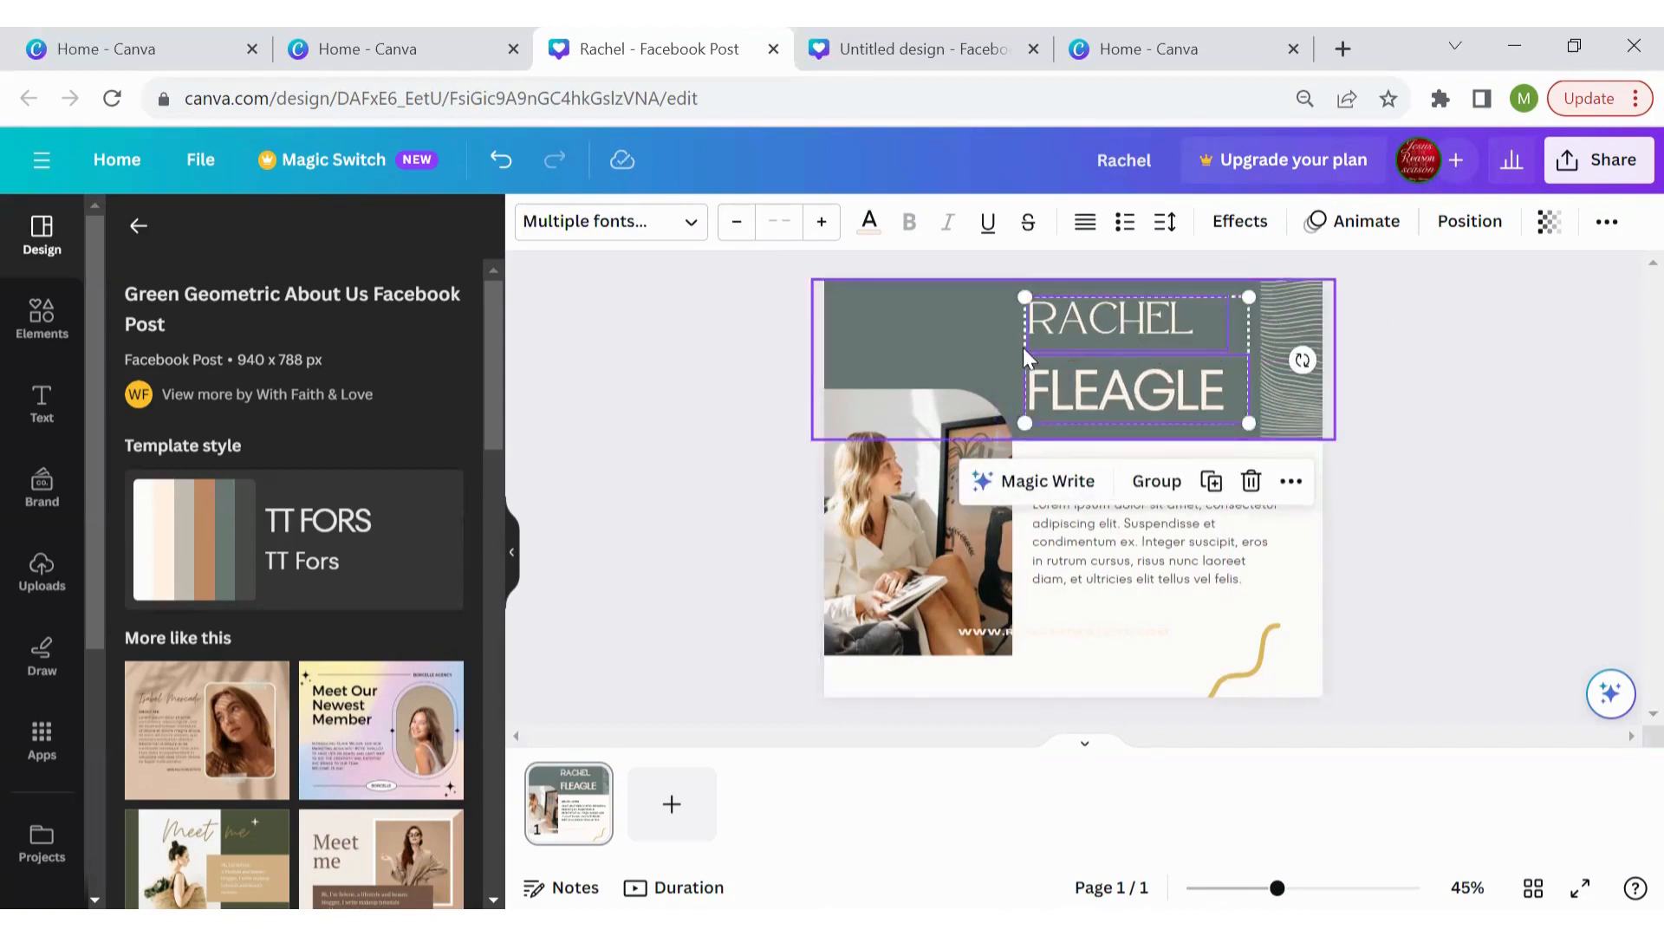
click(1501, 381)
click(1158, 393)
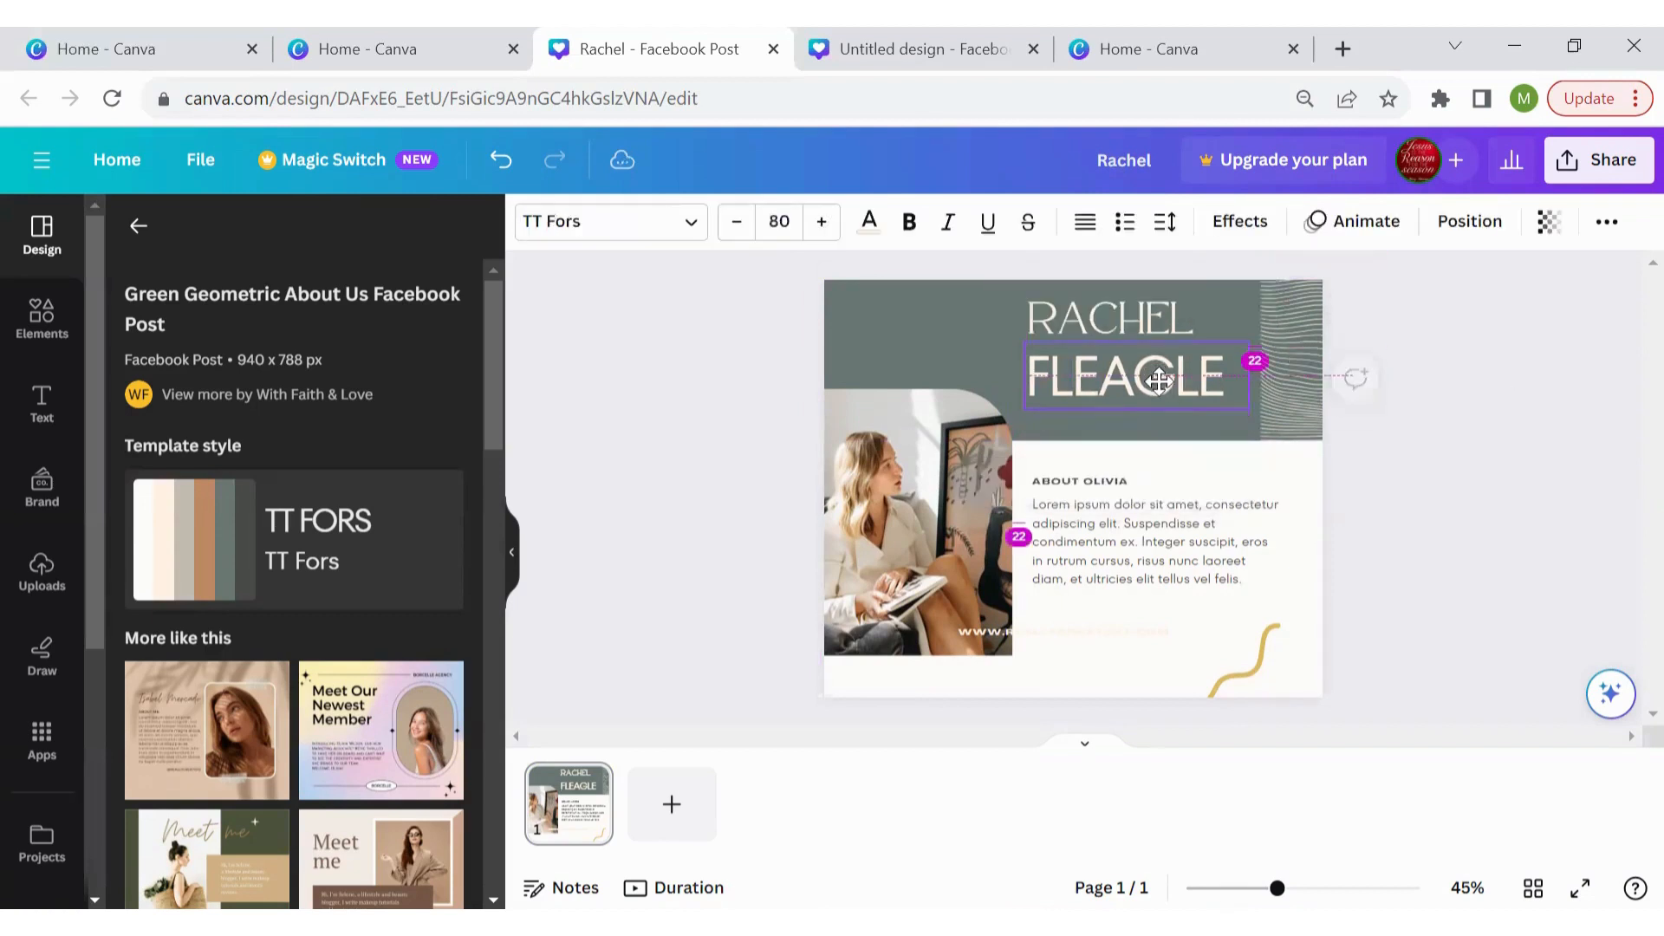
click(1118, 325)
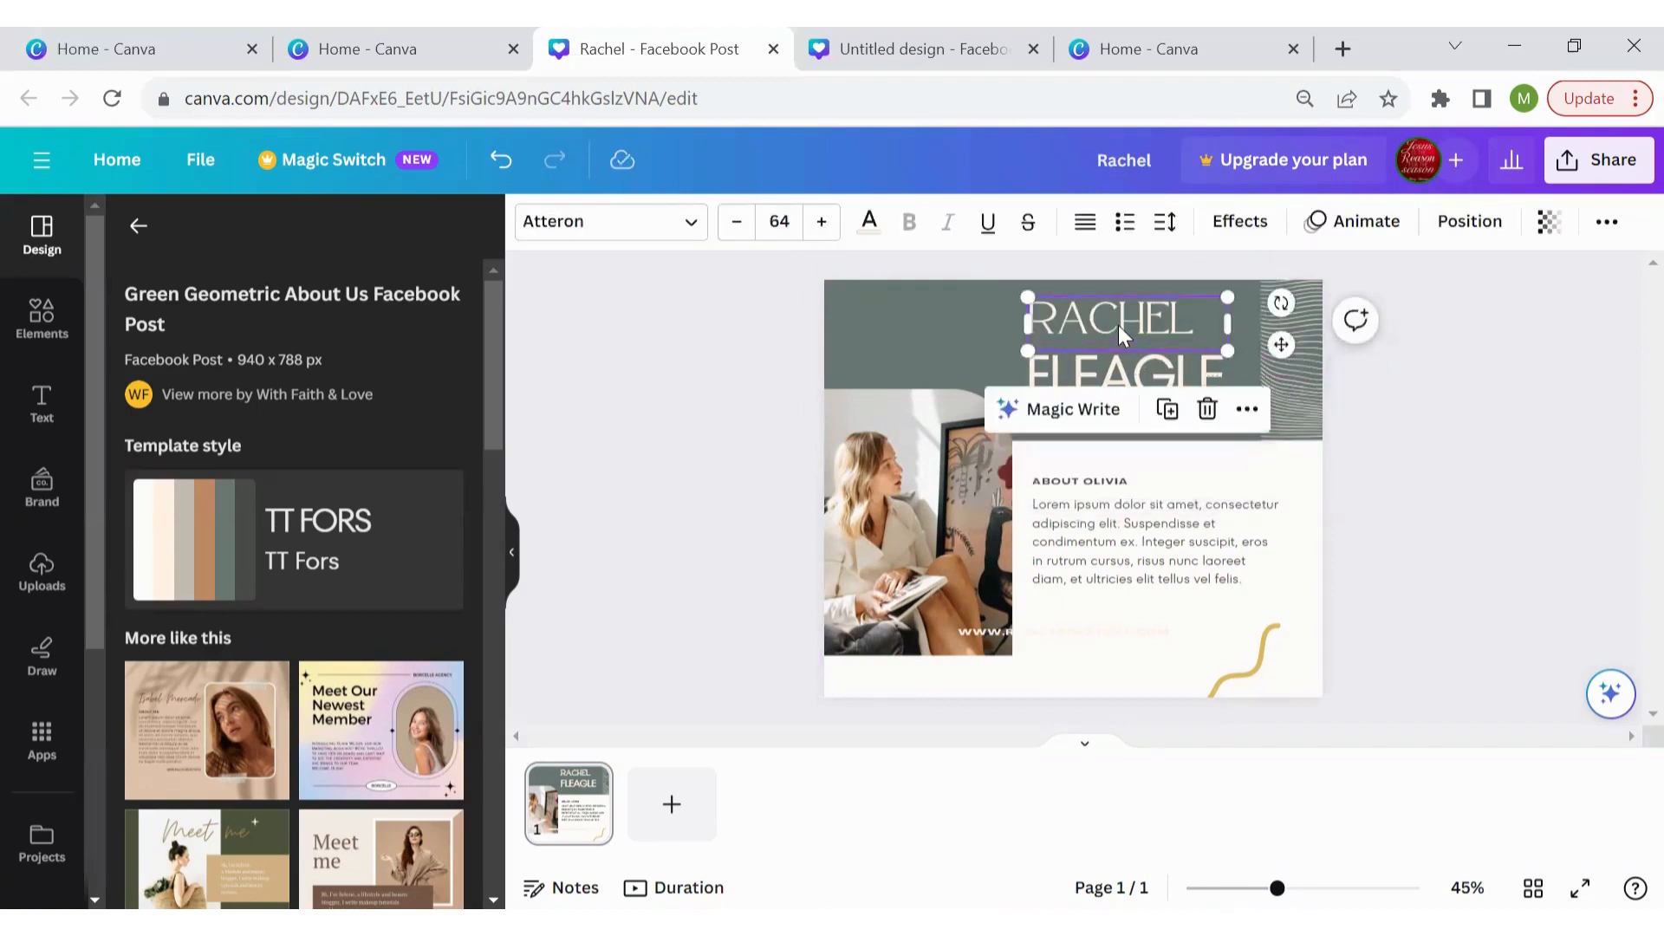
shift+click(1127, 384)
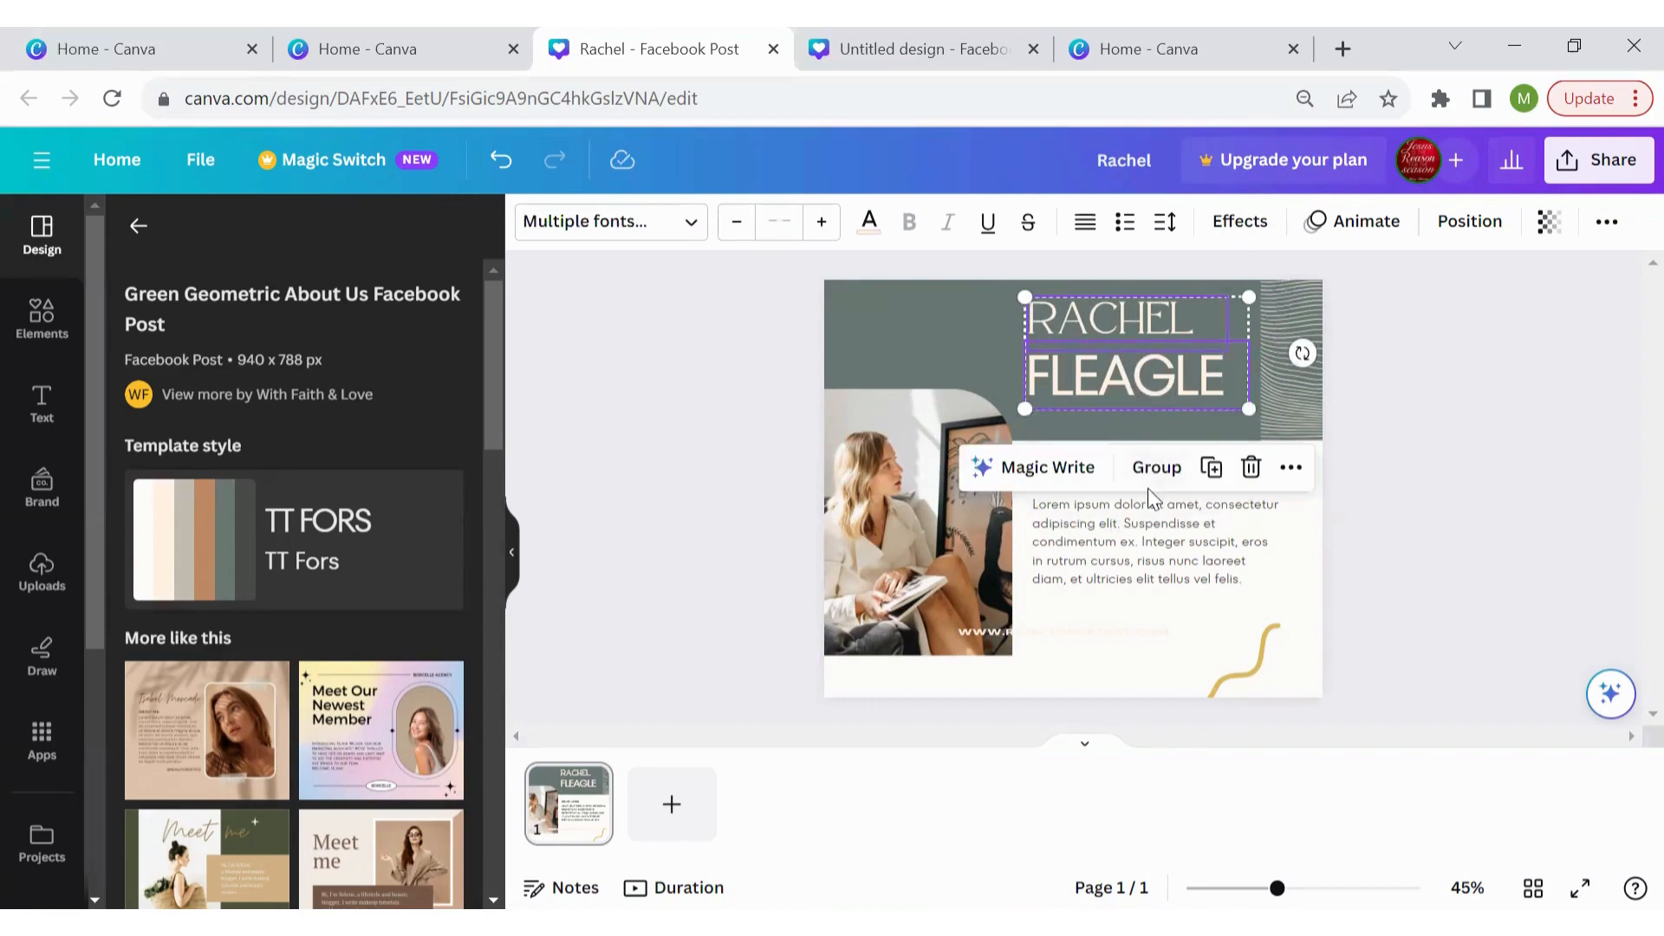
click(1156, 468)
click(1492, 397)
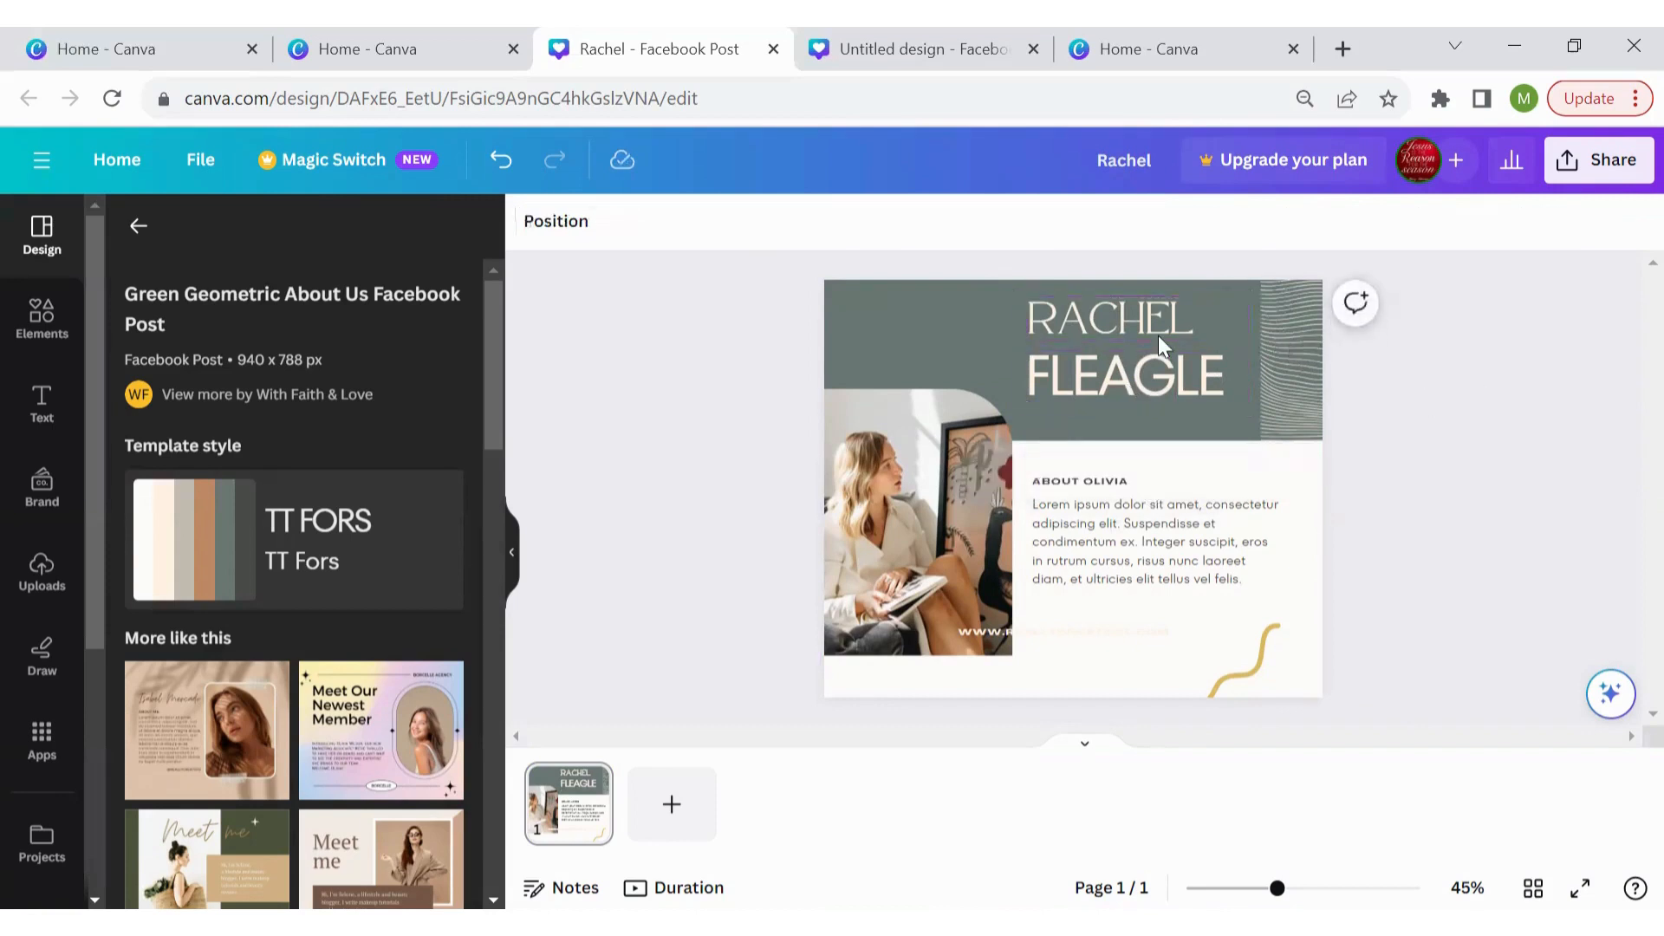
Detach and delete the woman's photo, then delete its leftover placeholder frame
click(870, 497)
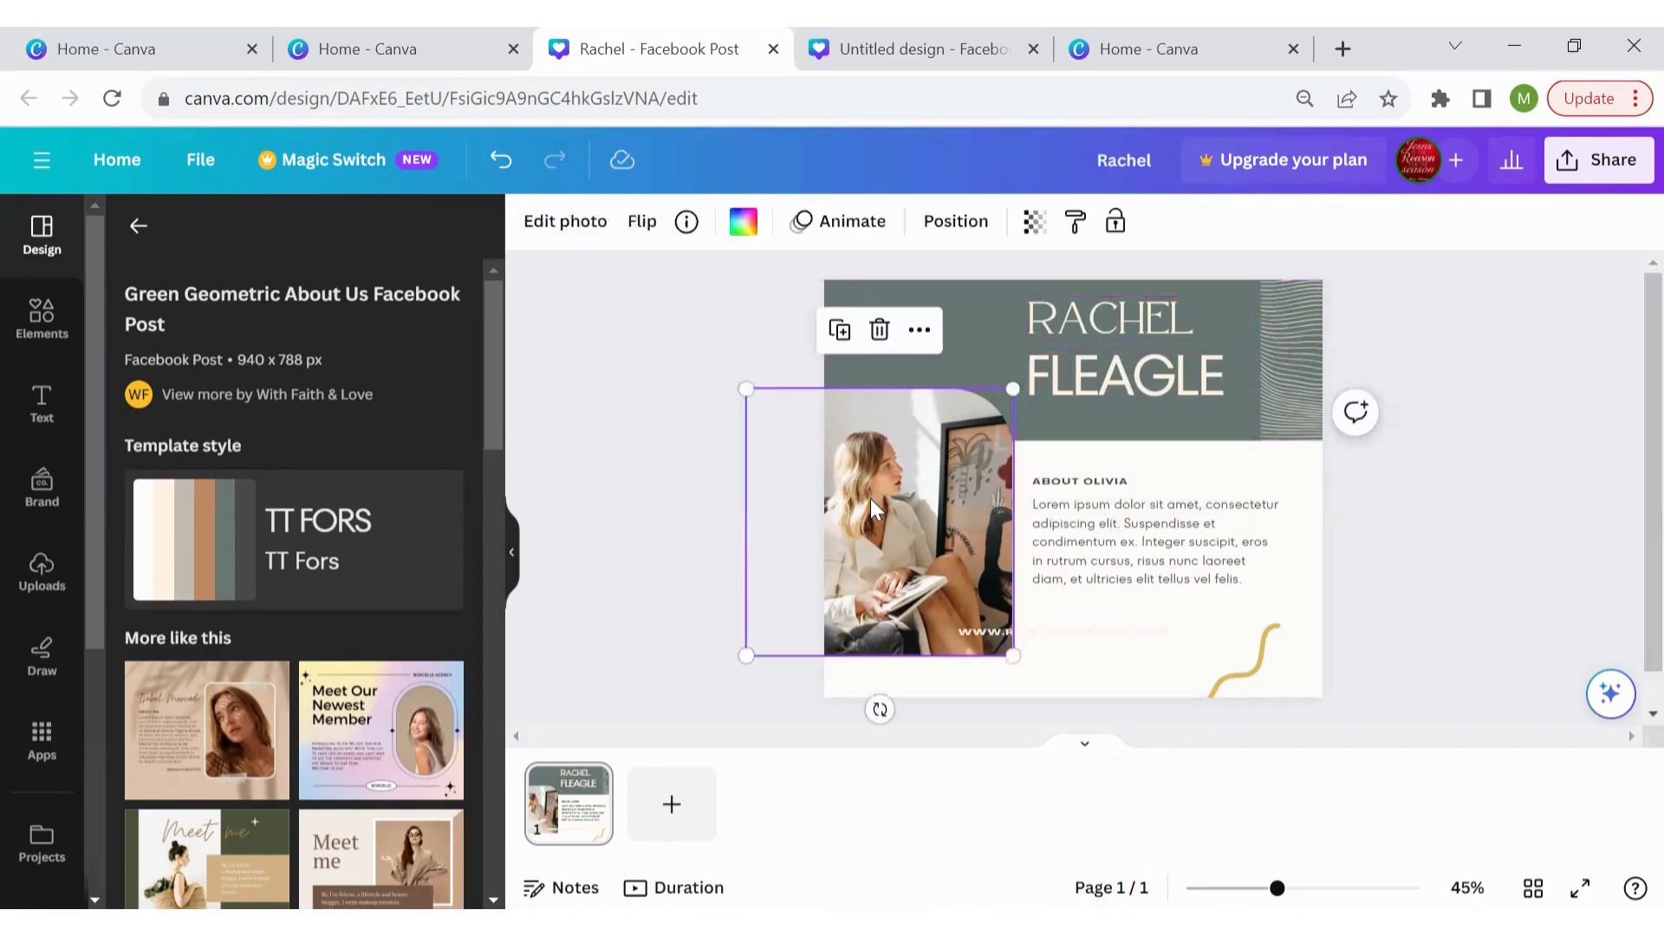
right_click(870, 498)
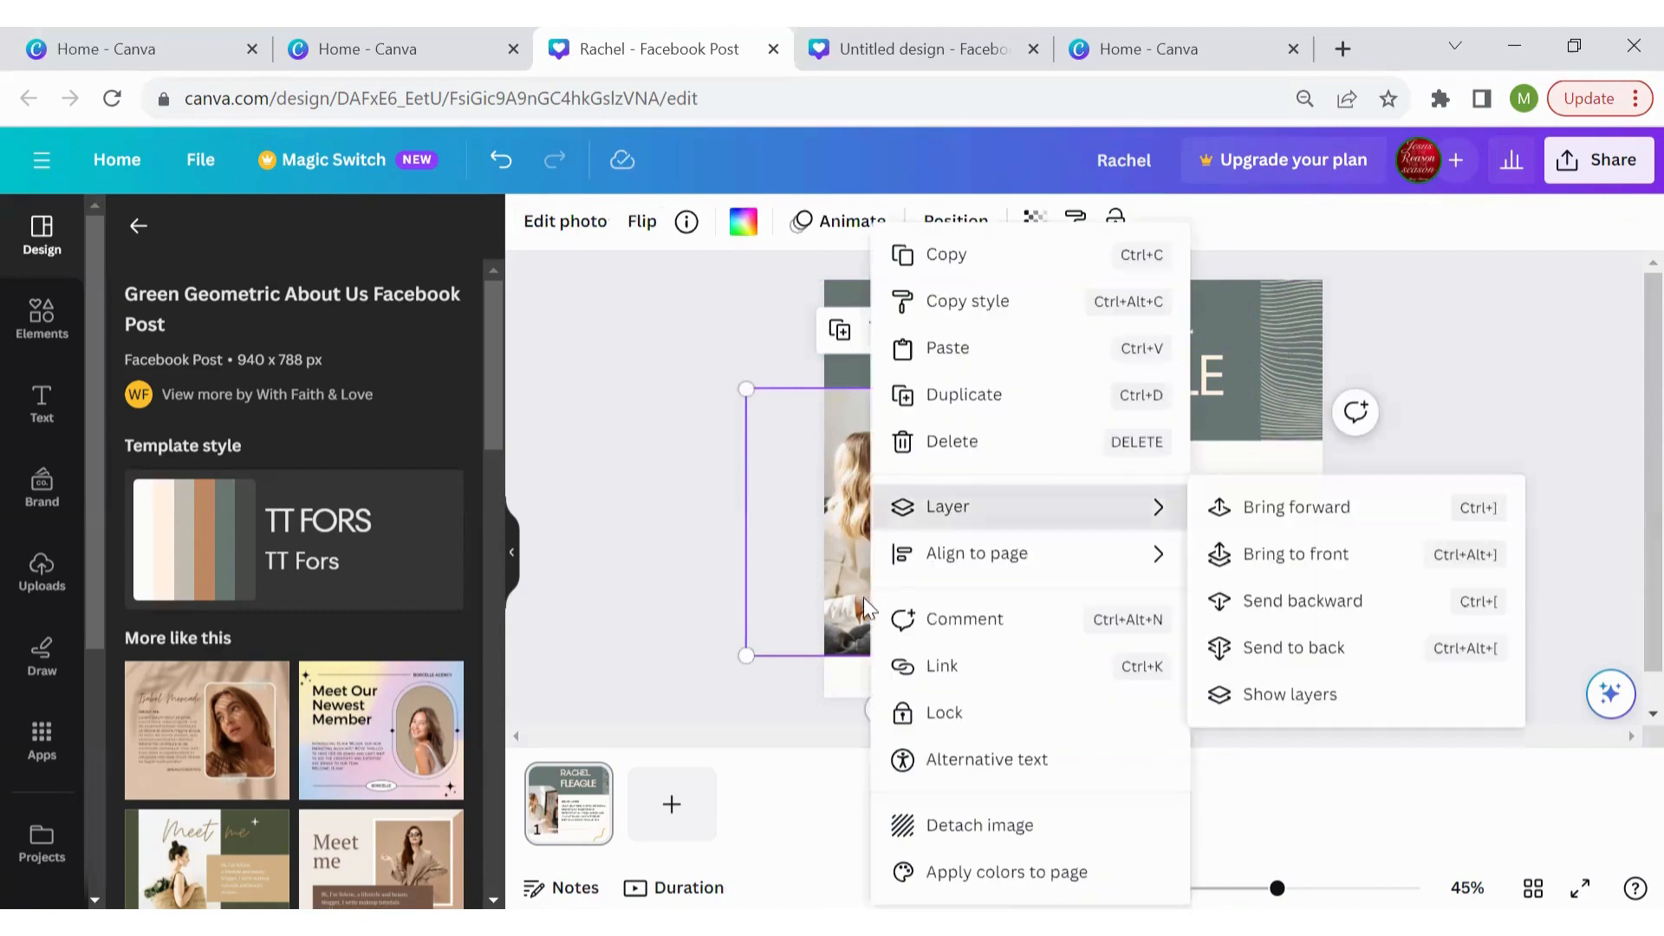
click(982, 825)
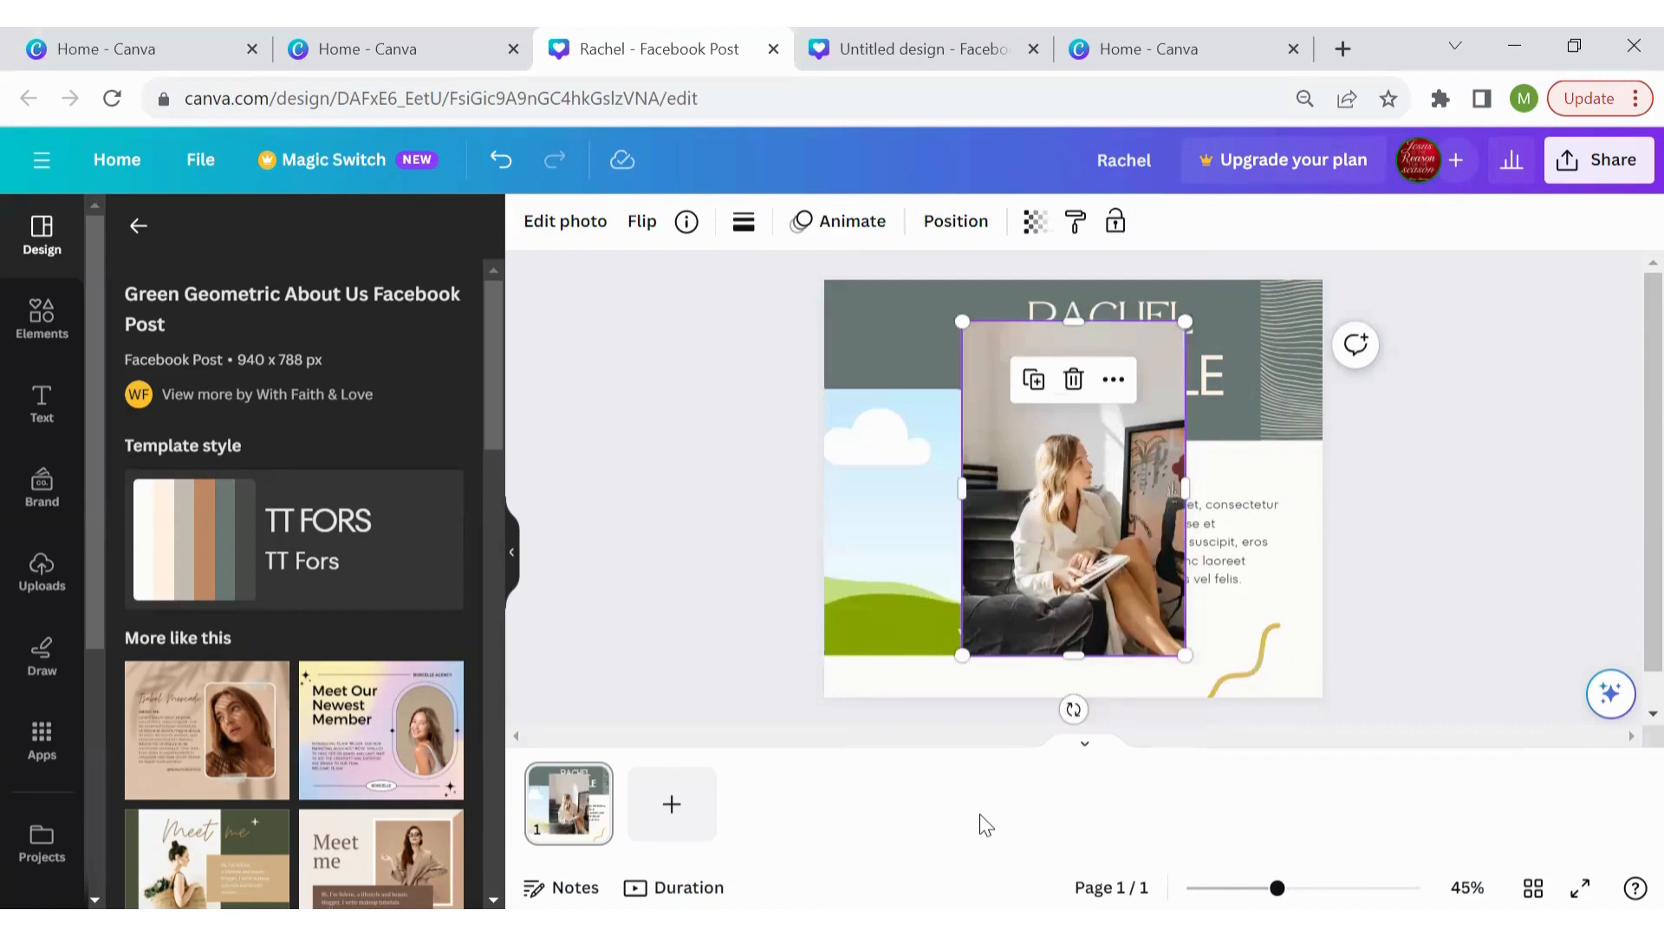
key(Delete)
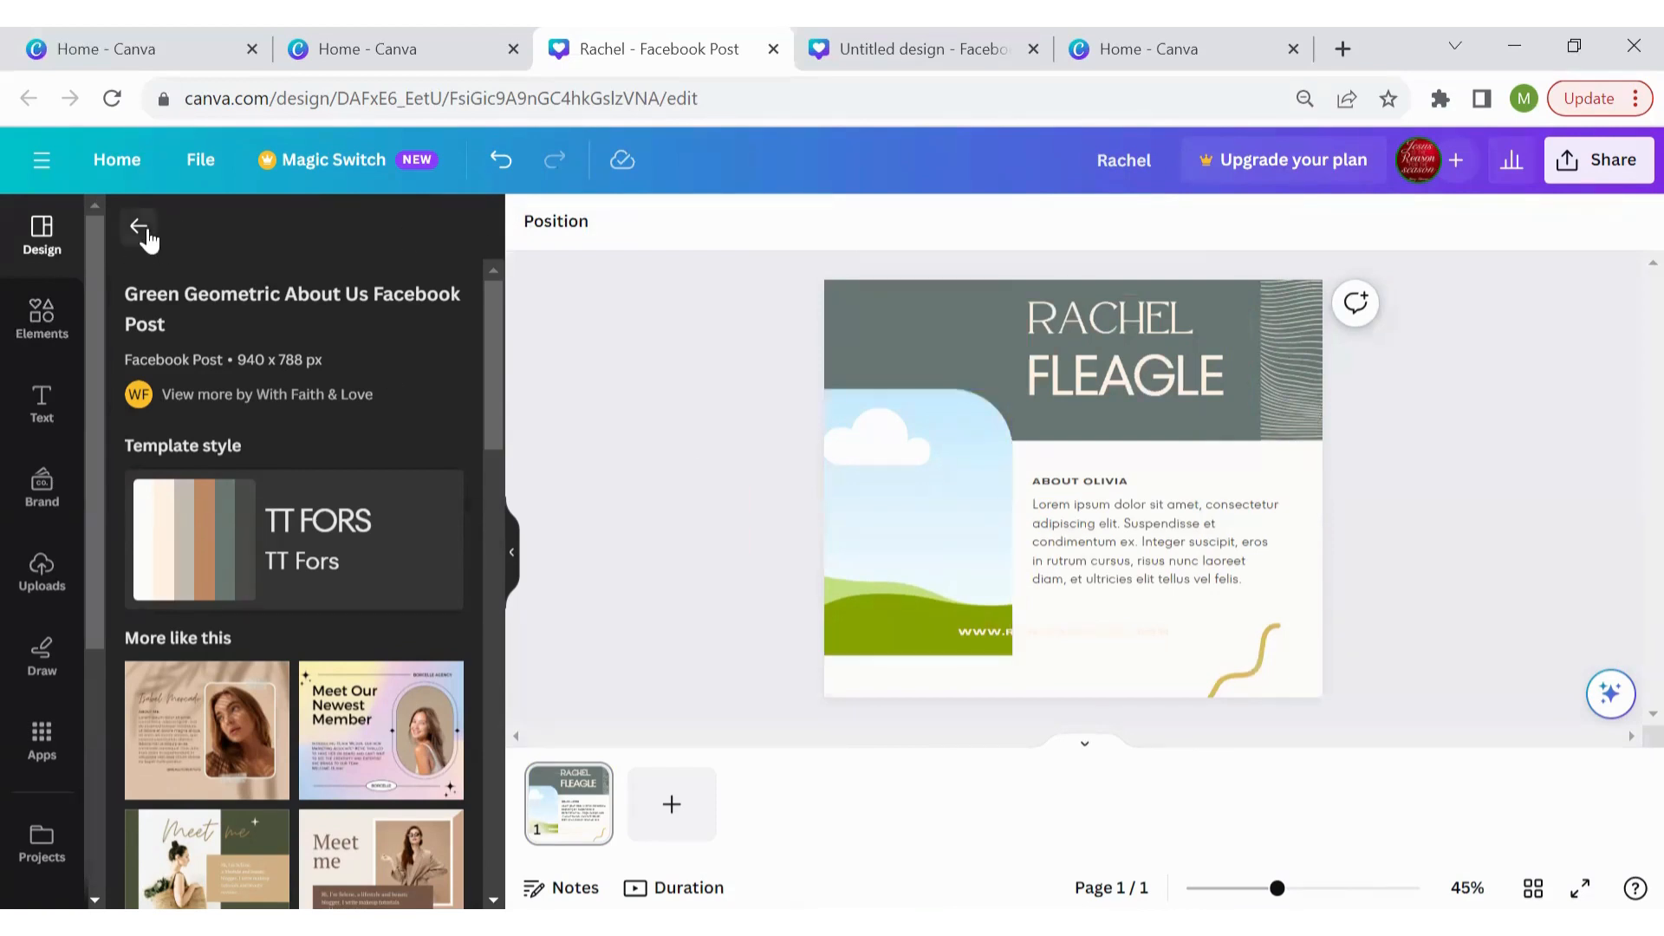
click(875, 518)
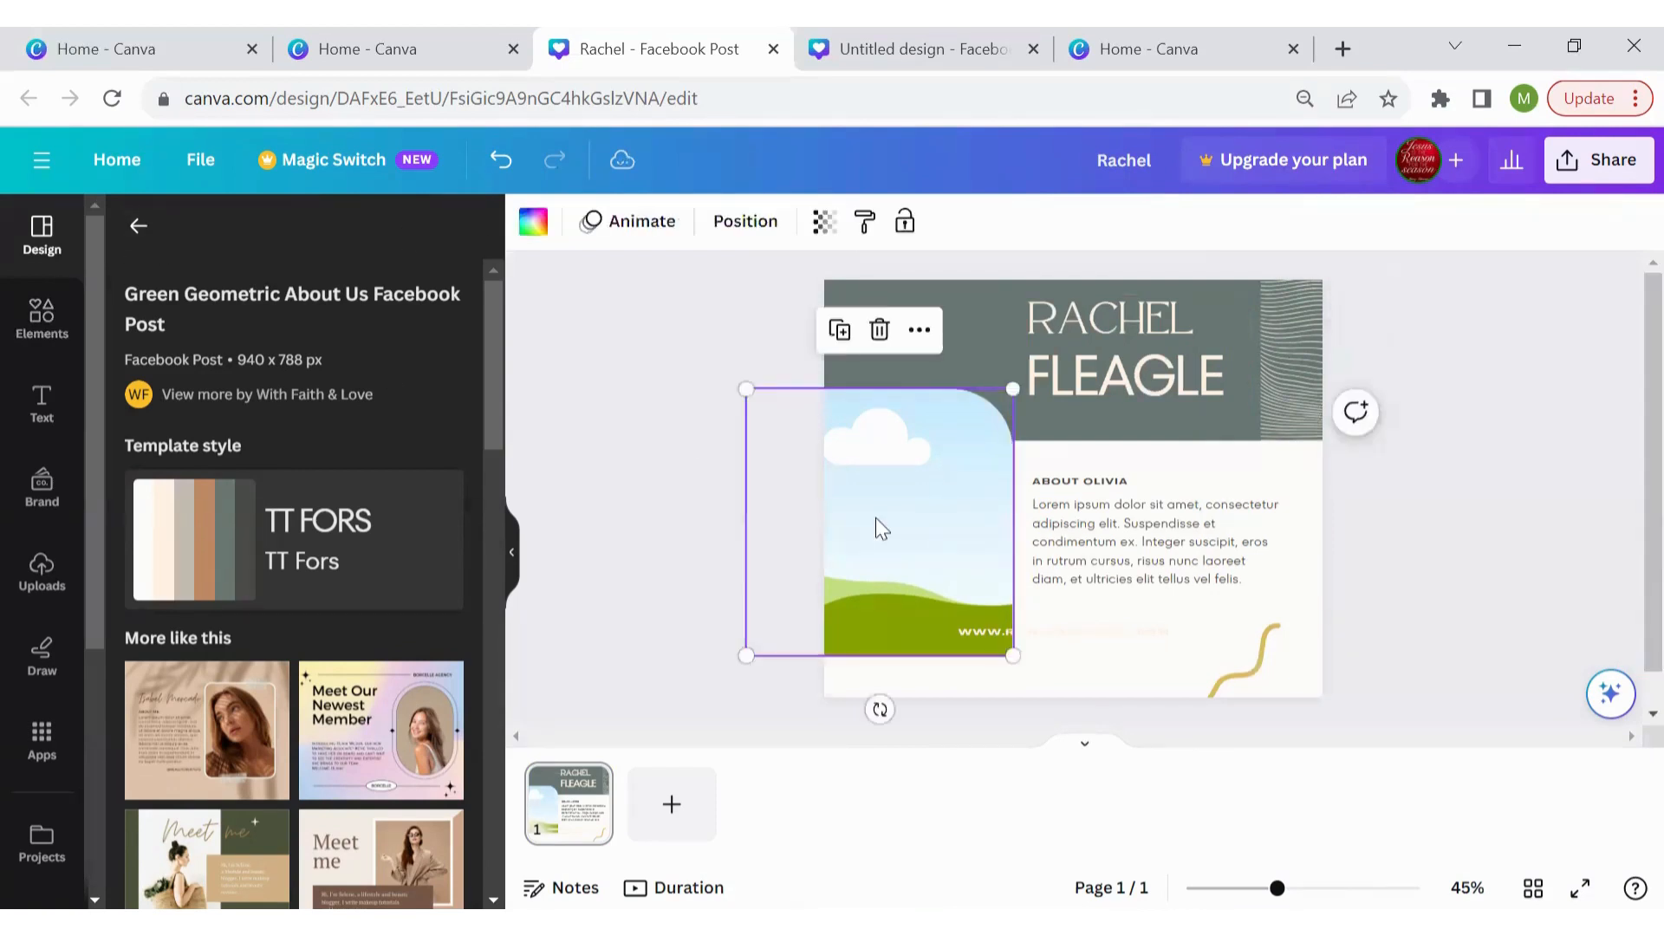
key(Delete)
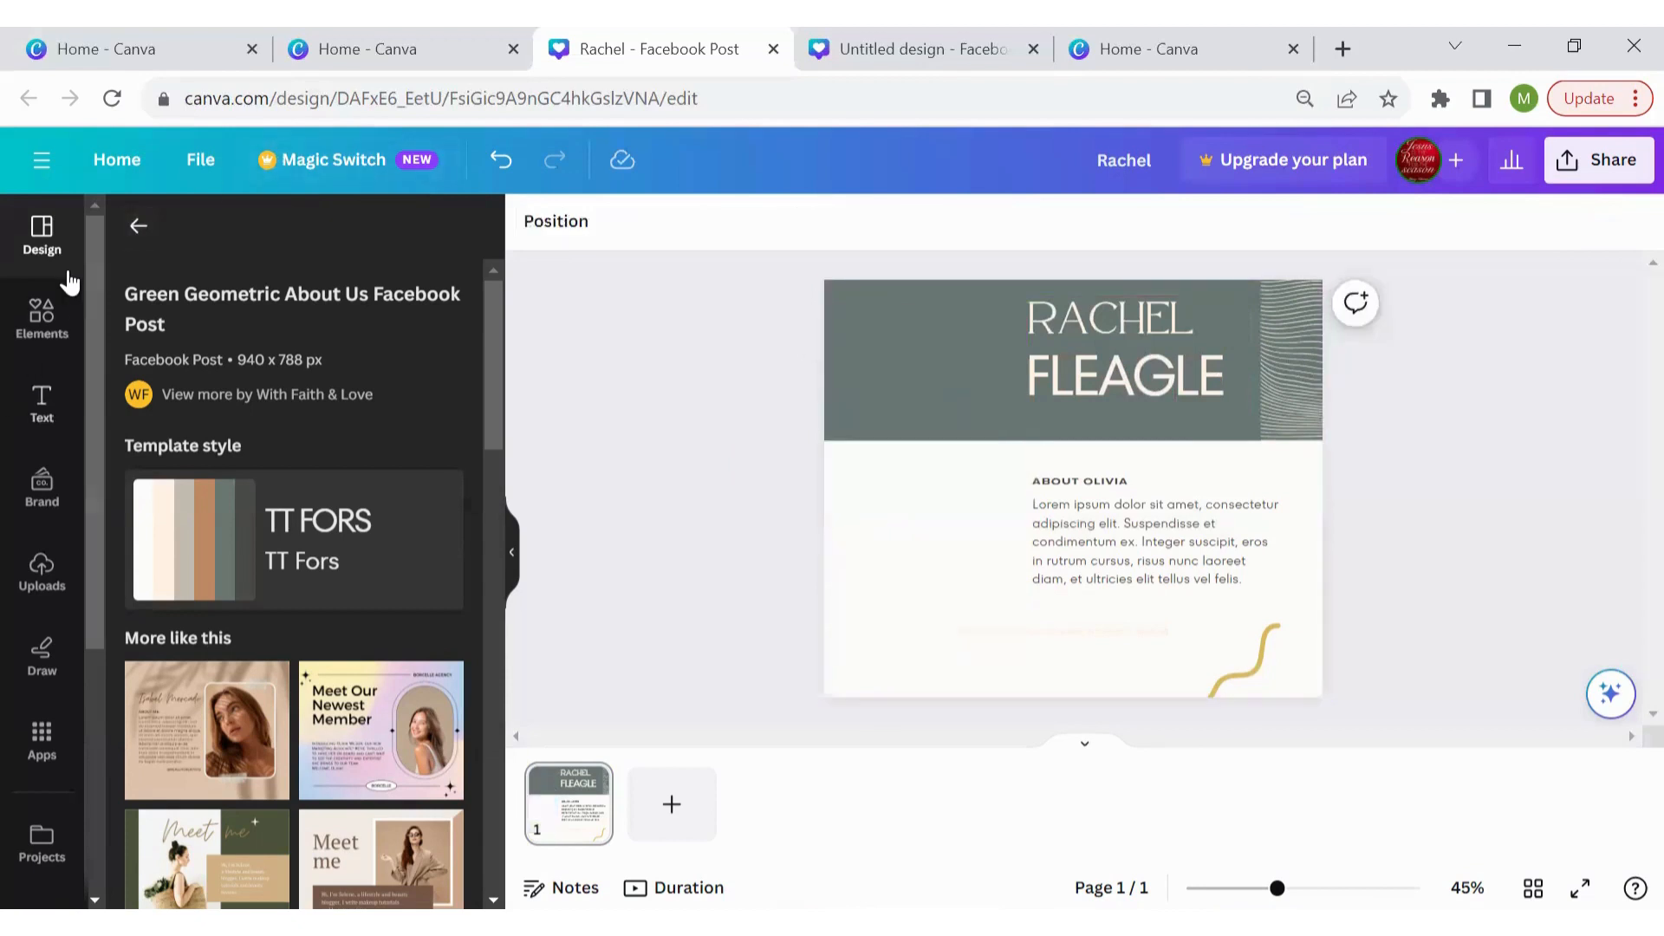
Add a scalloped frame from Elements' Frames, shrink it and place it left under the header
click(42, 317)
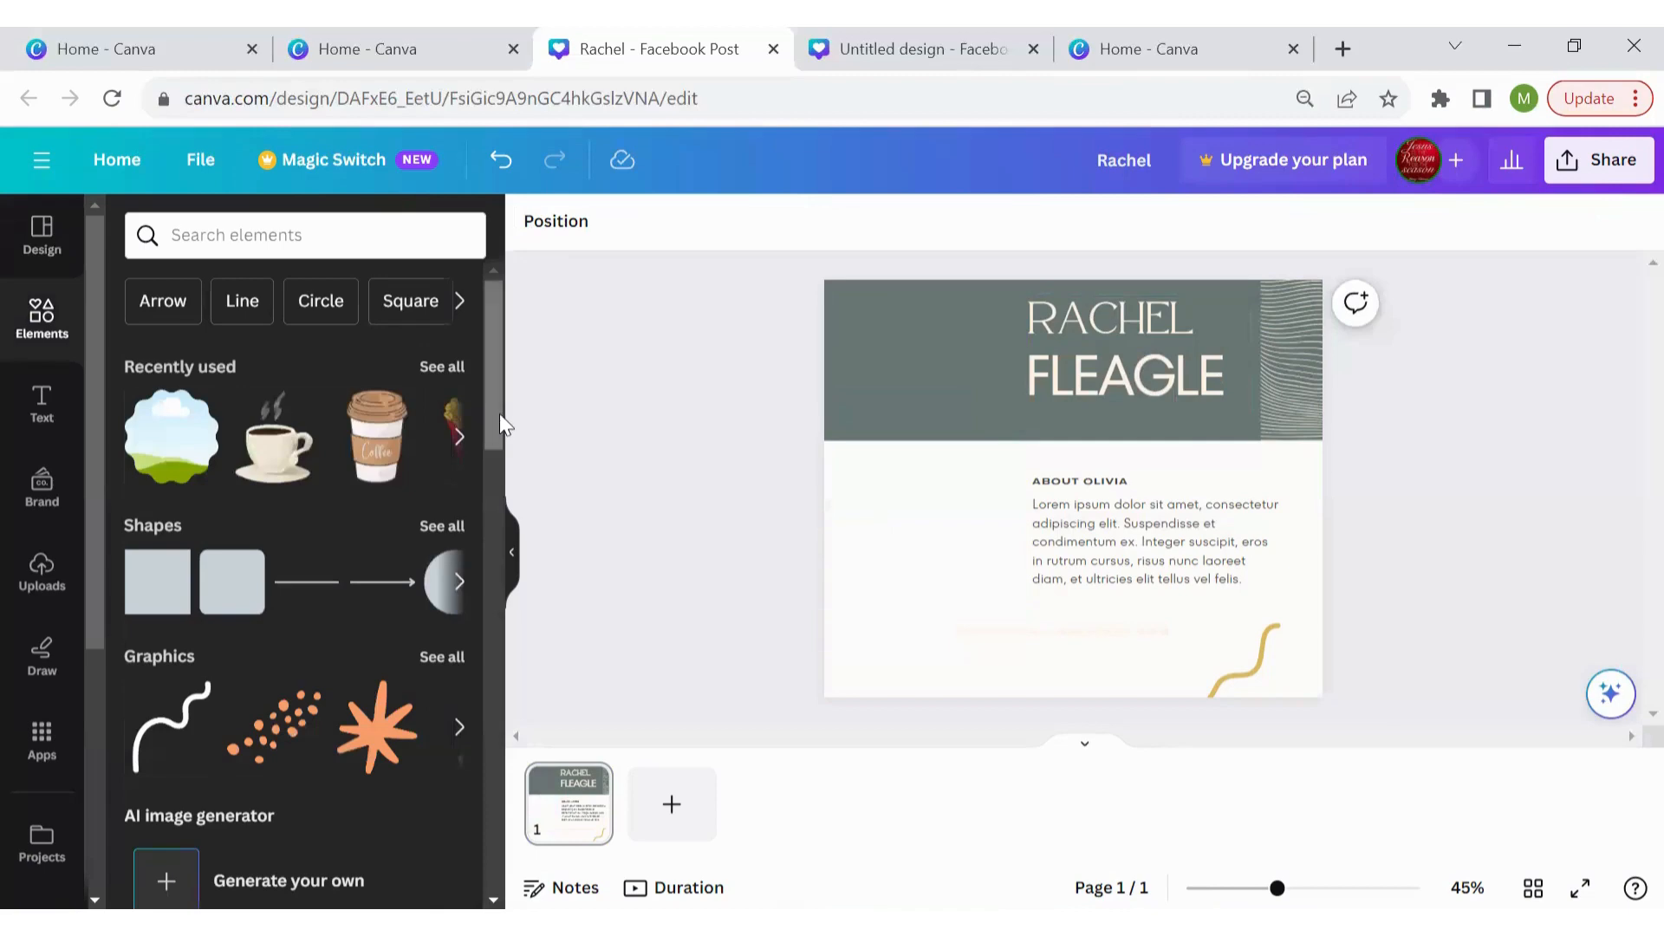
drag(499, 414, 494, 751)
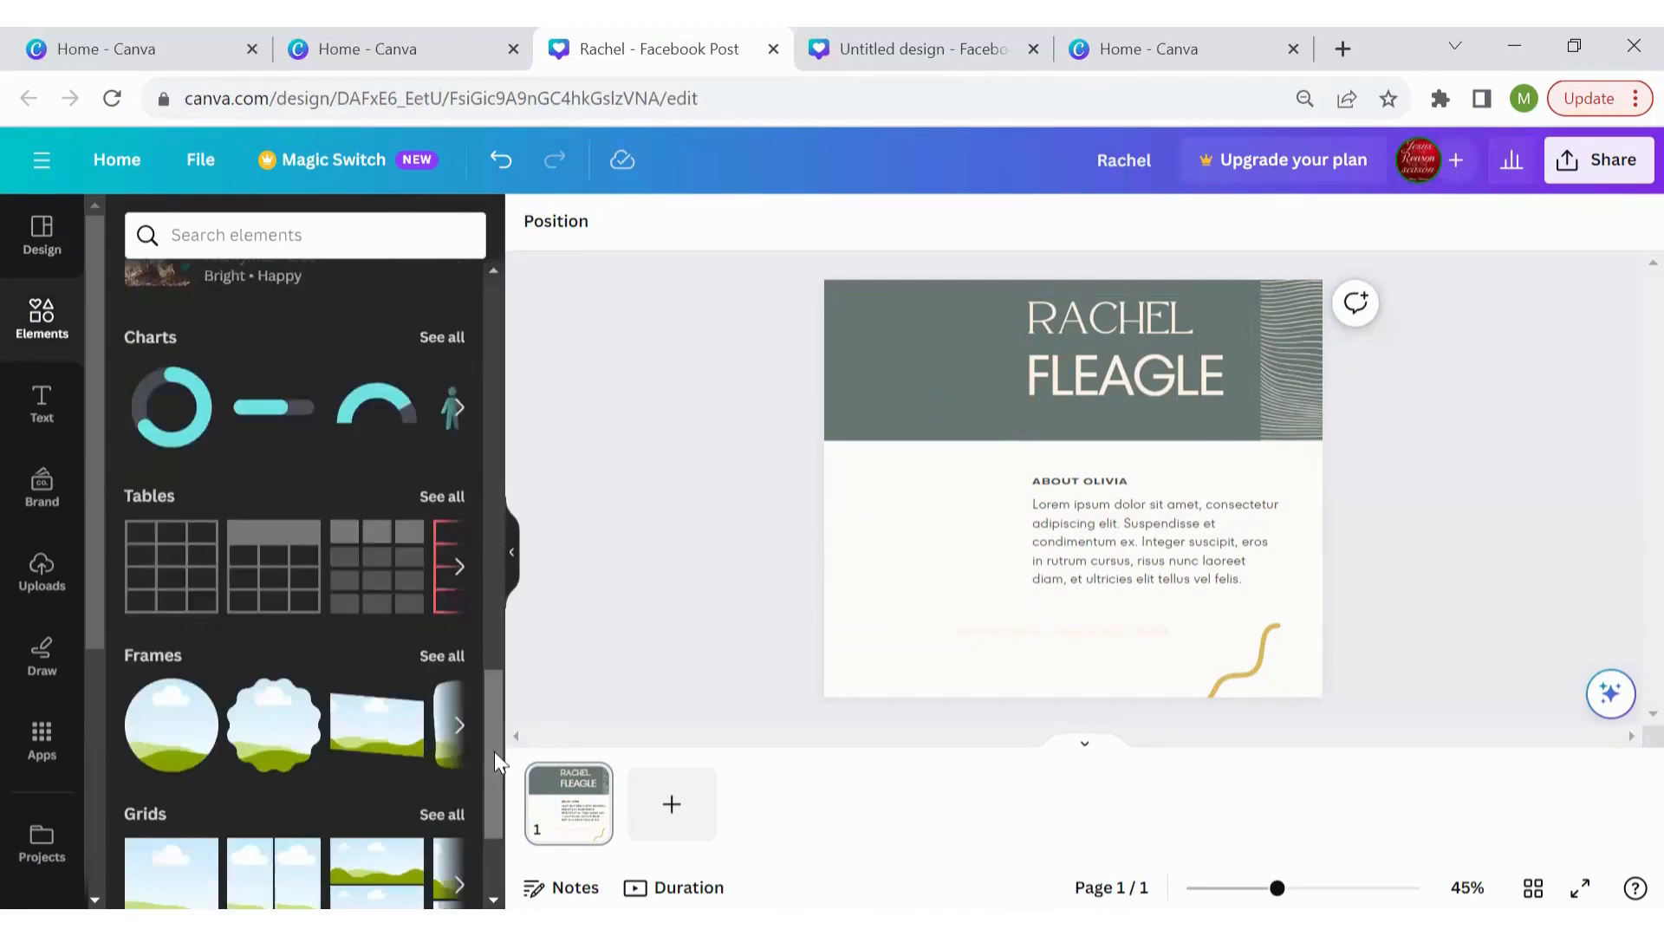
click(442, 657)
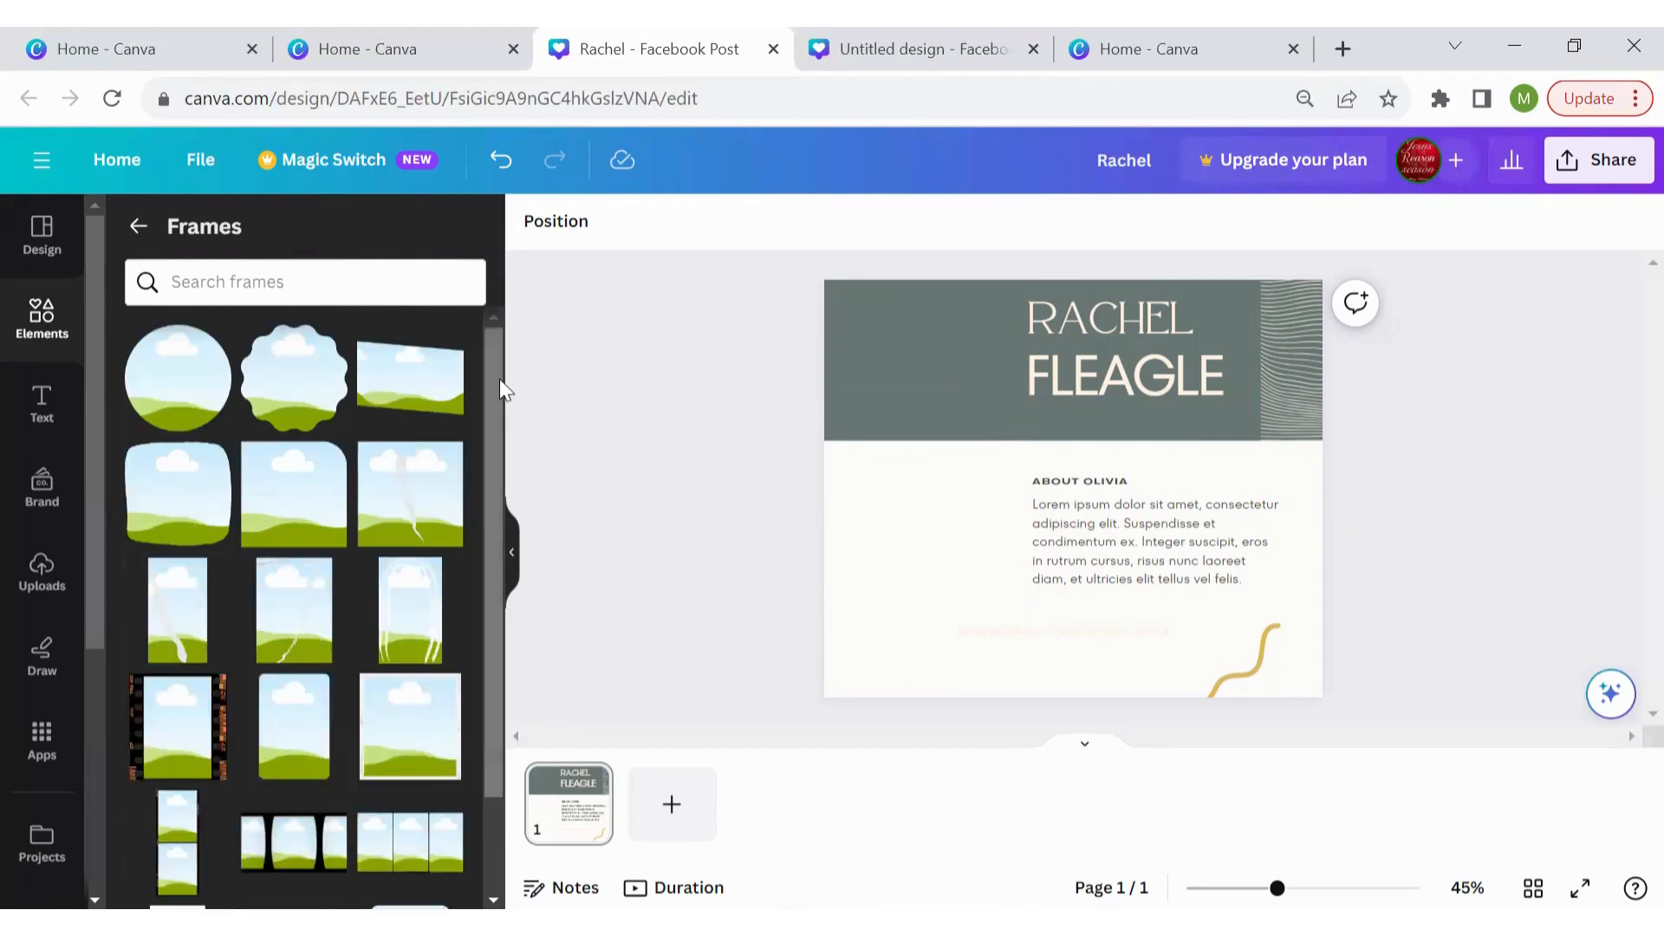
click(290, 396)
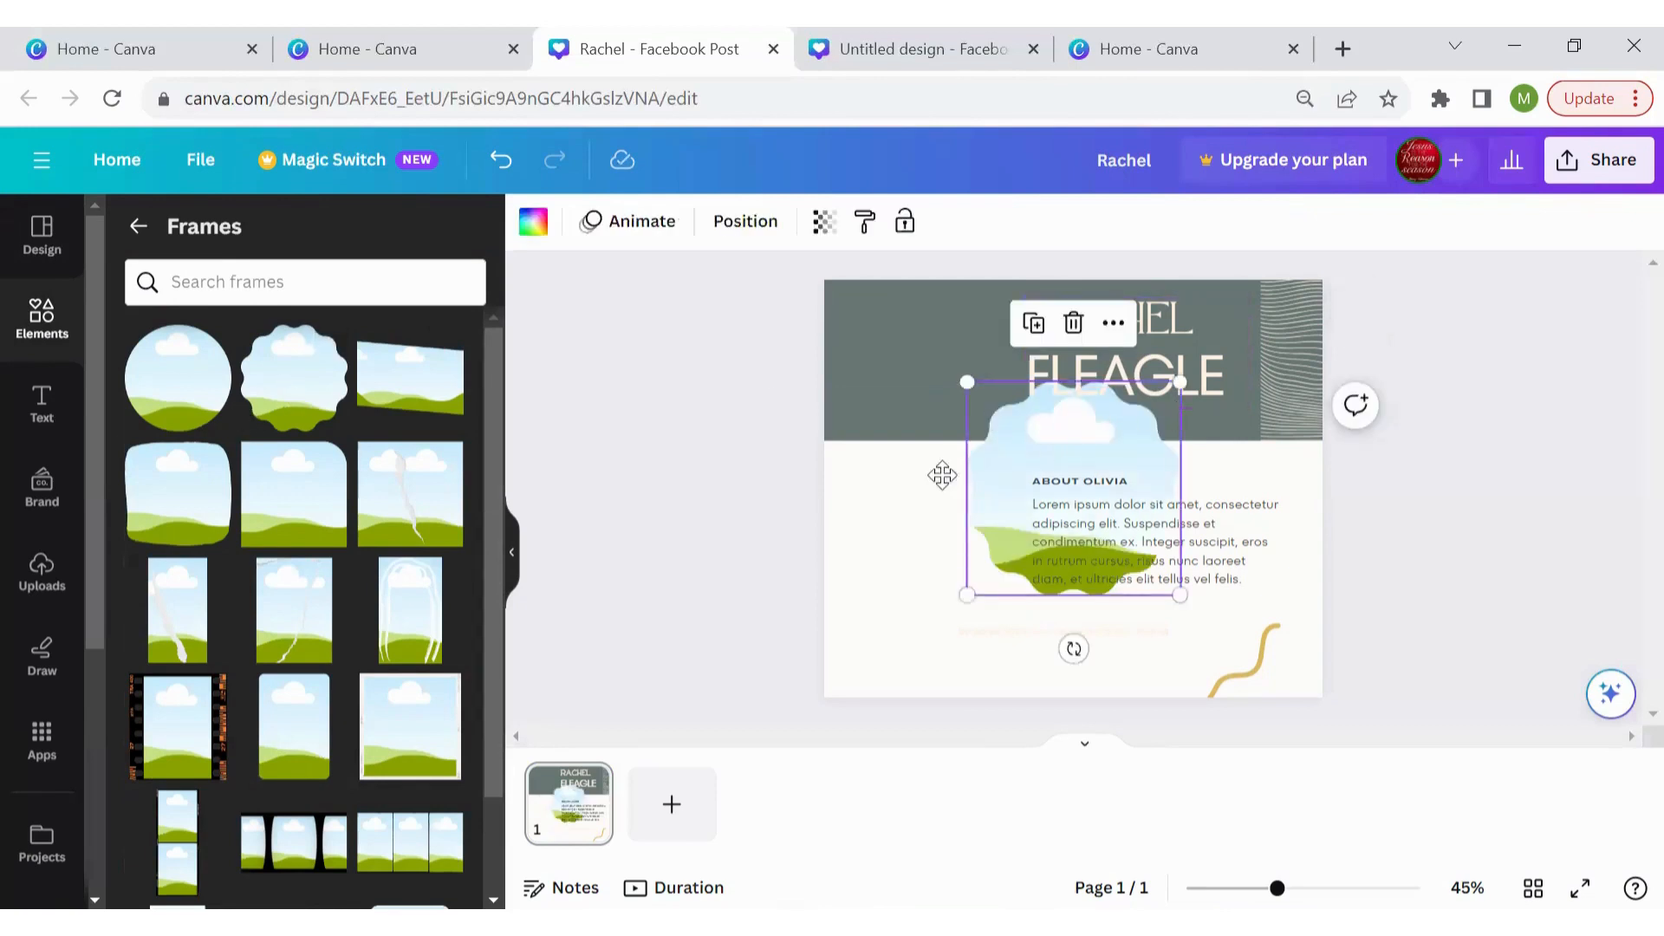
drag(943, 475, 892, 469)
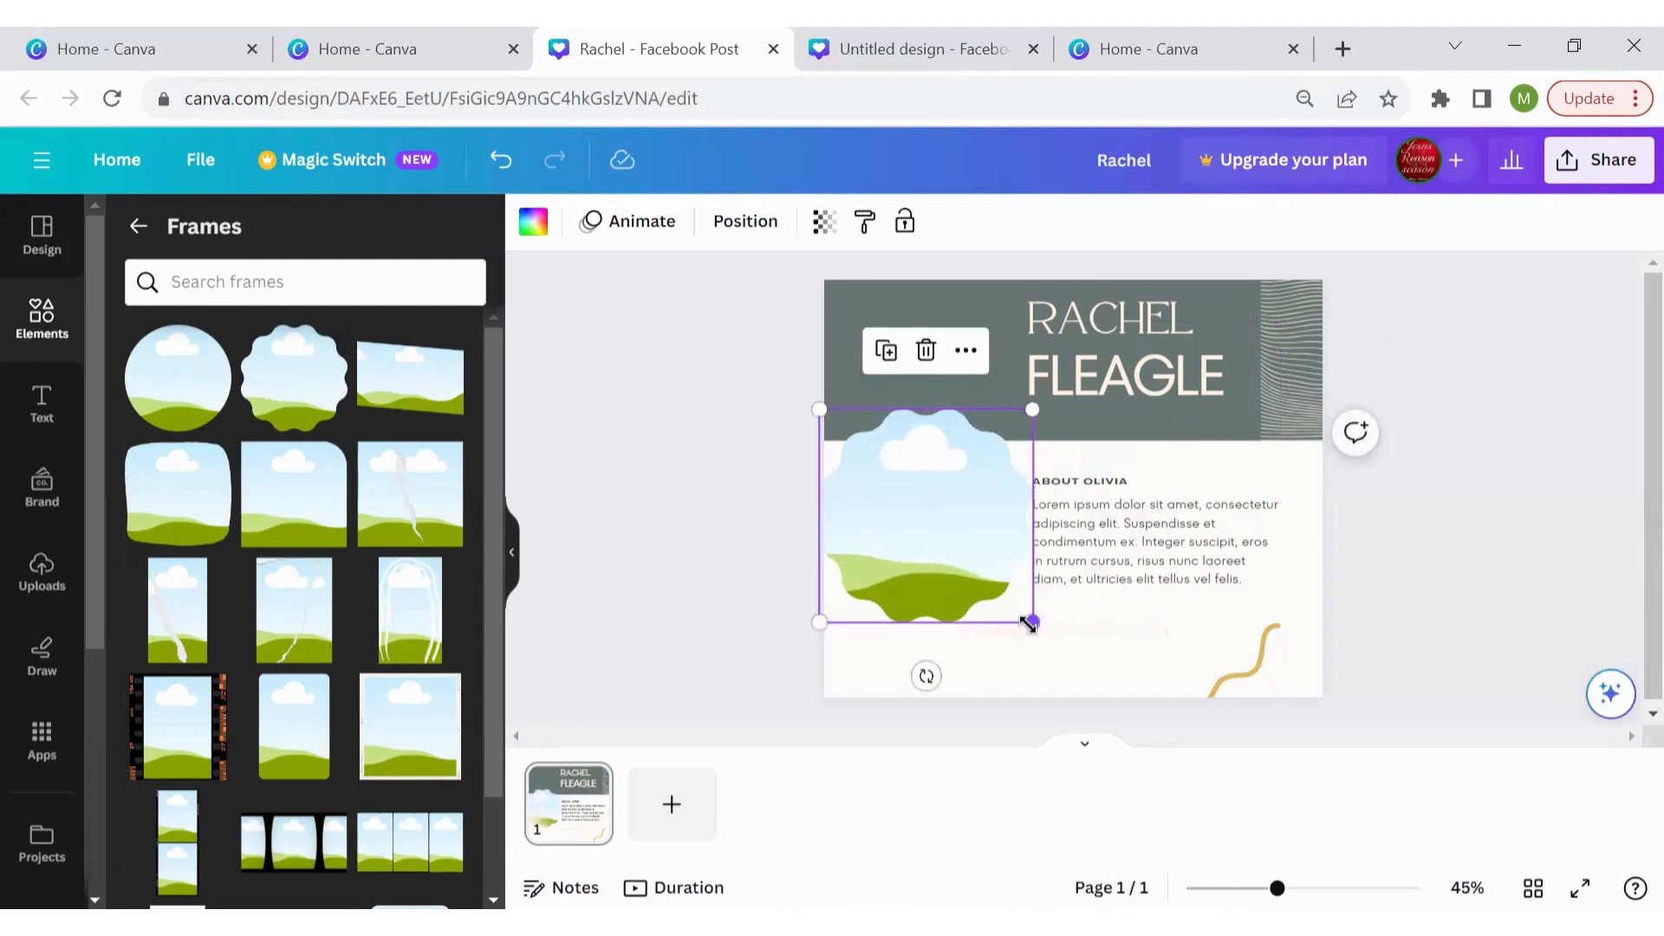
drag(1029, 623, 994, 582)
drag(901, 490, 915, 524)
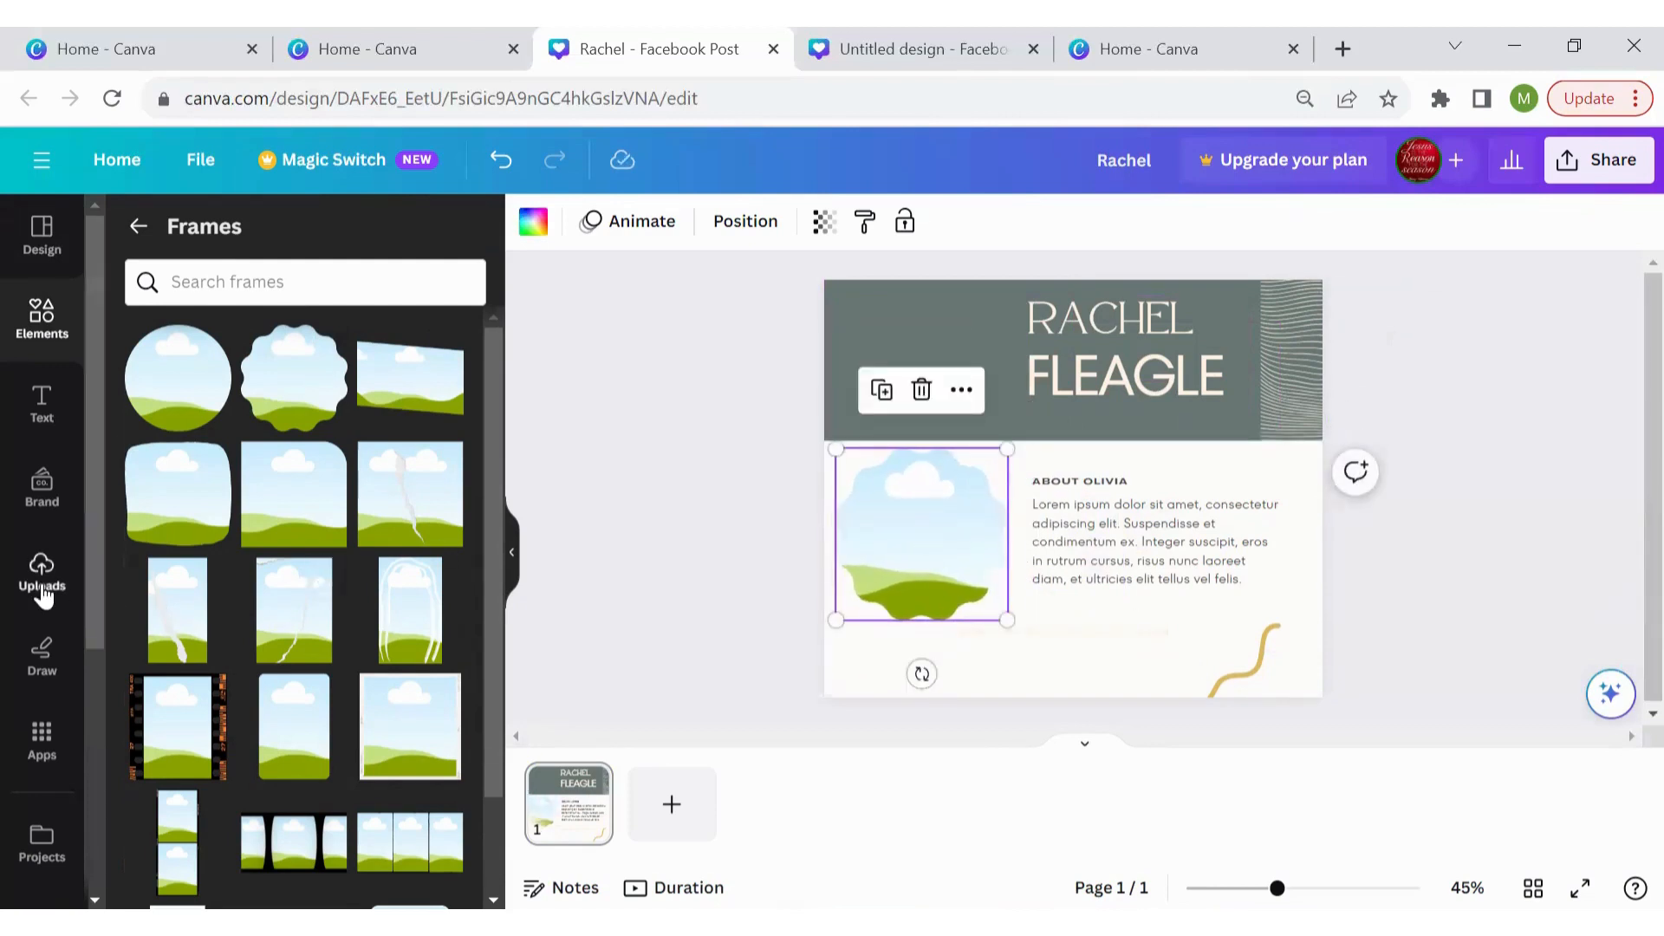
click(42, 576)
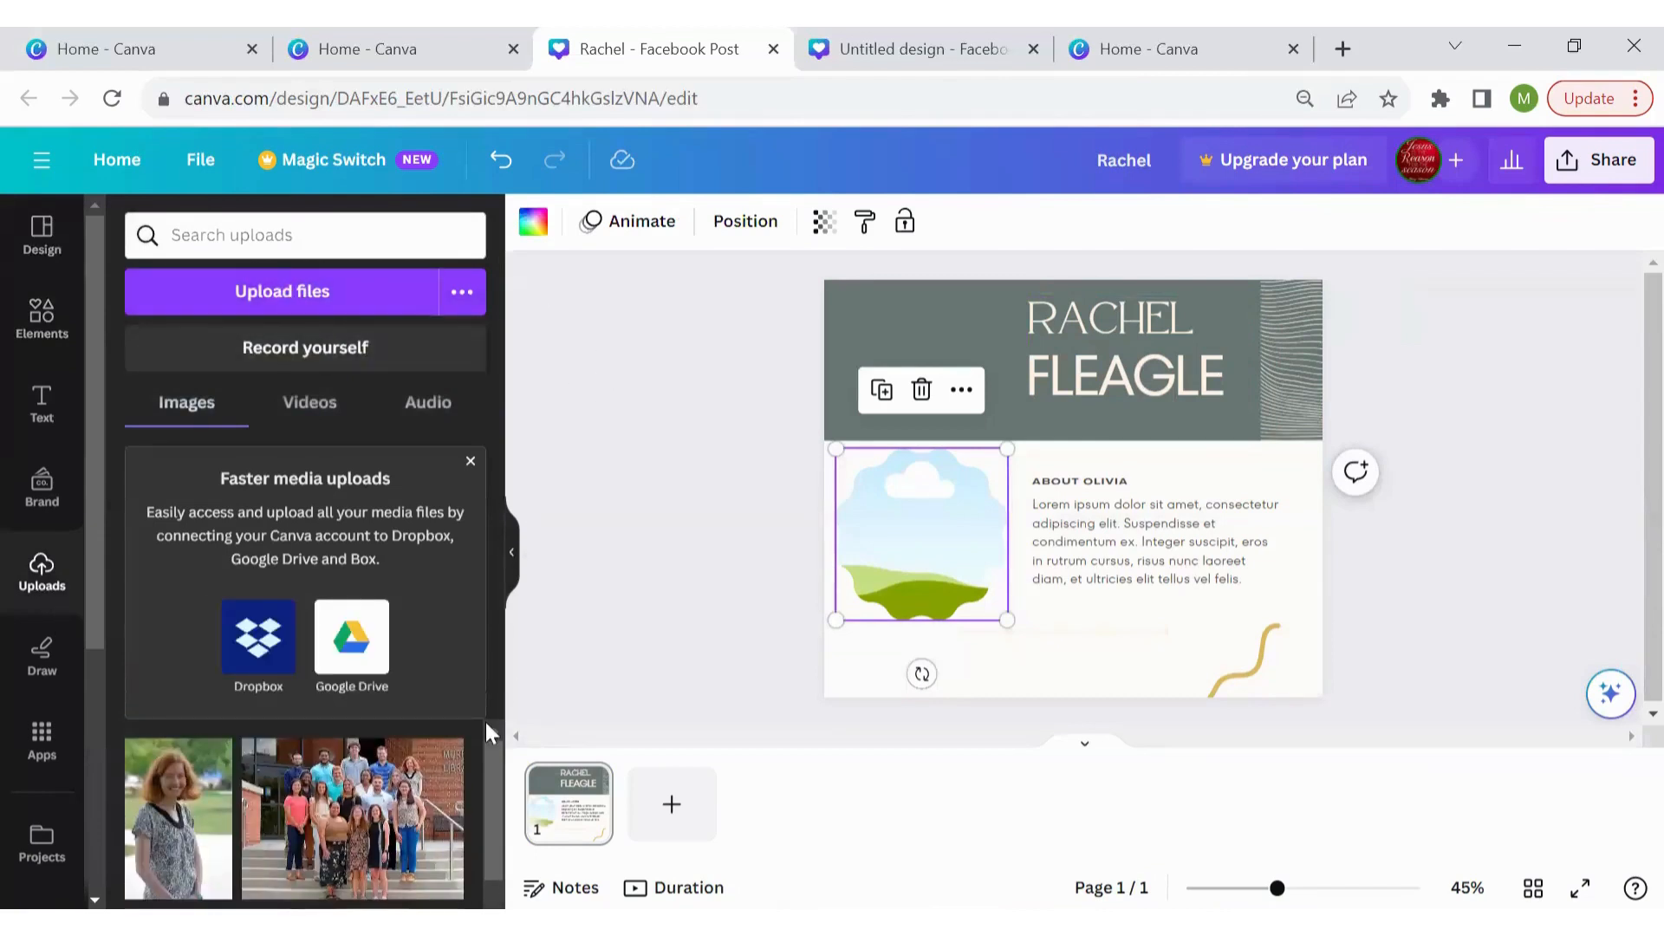
Drop the uploaded portrait into the scalloped frame, then enlarge and shift it around her face
click(141, 824)
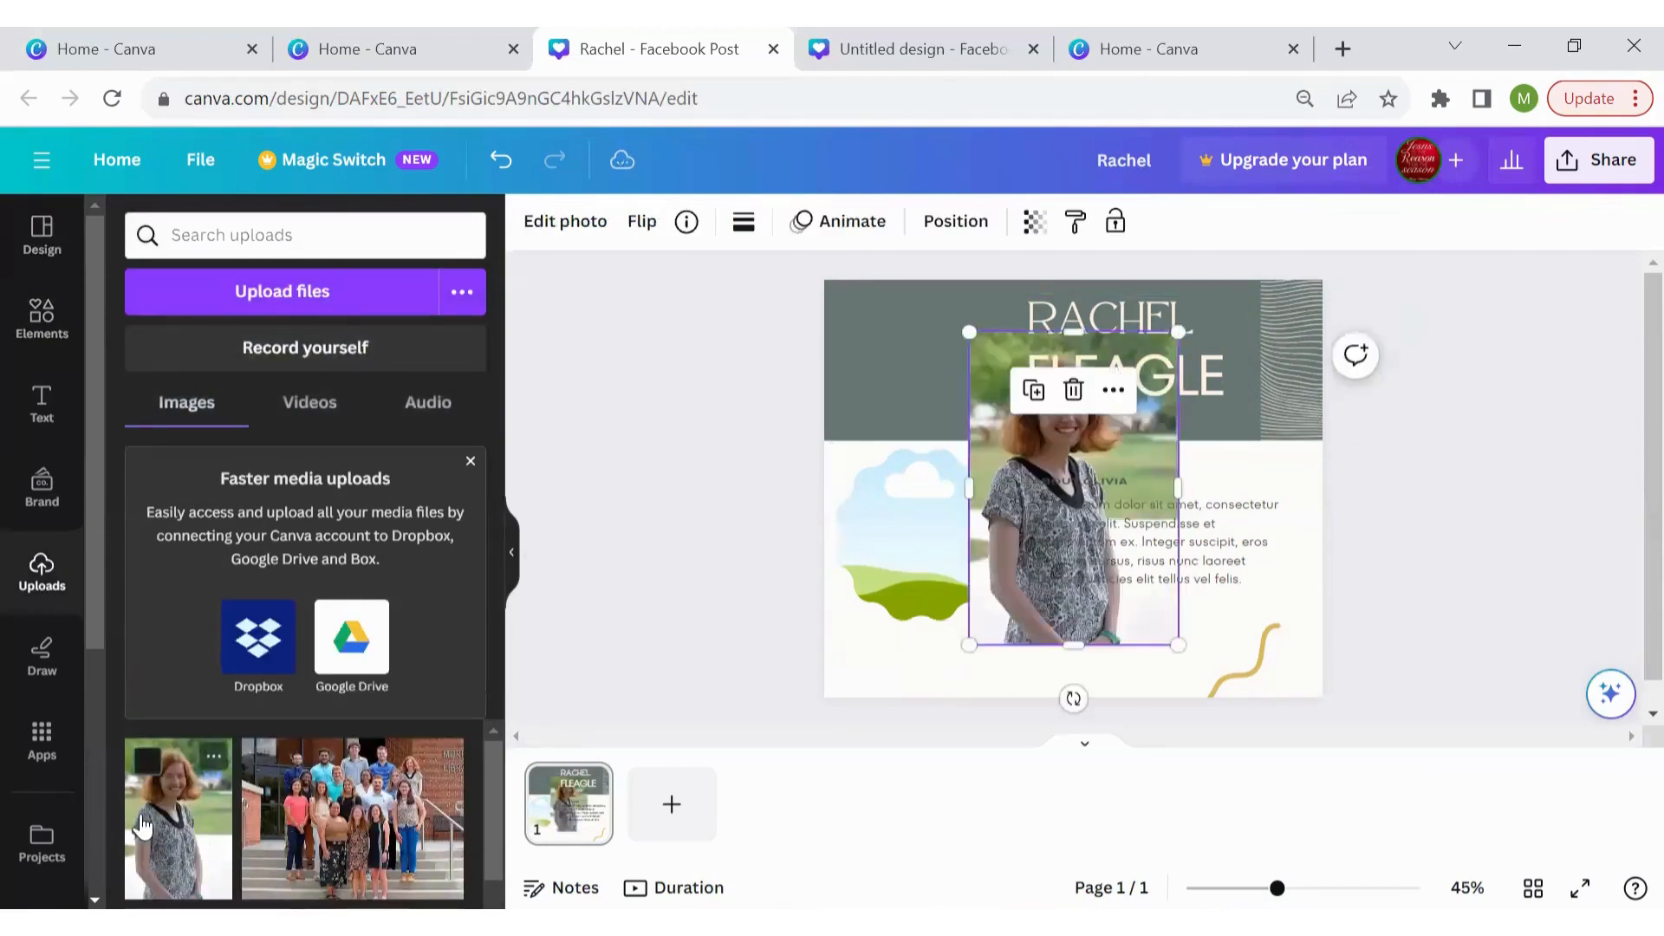
drag(988, 455, 939, 510)
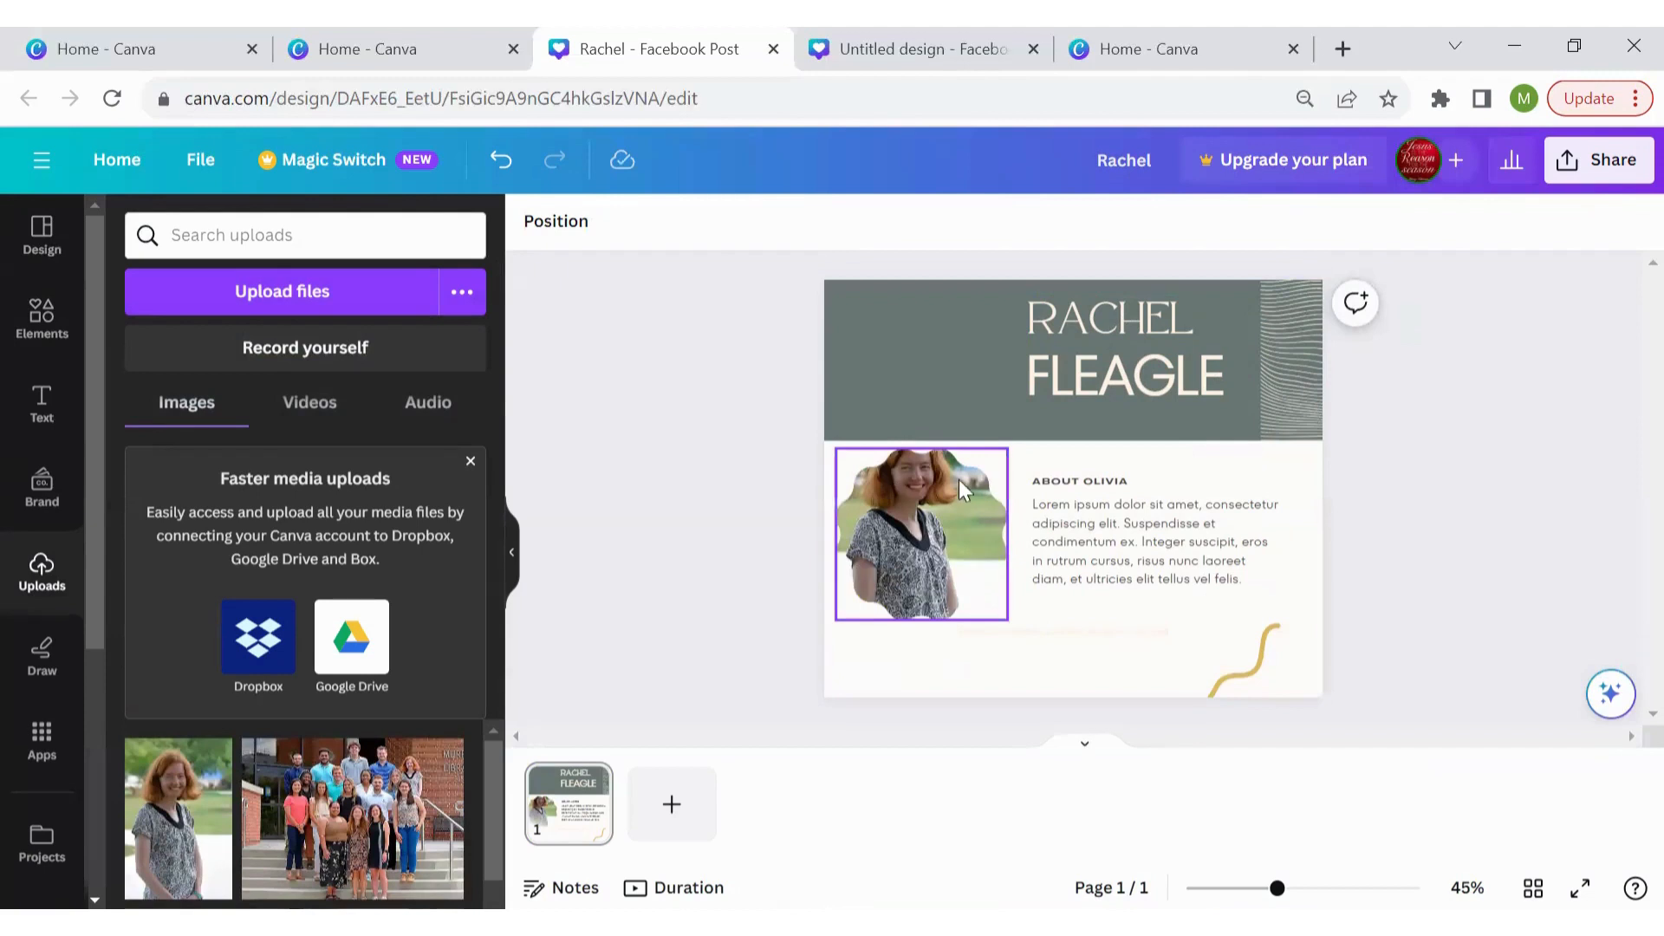
click(924, 555)
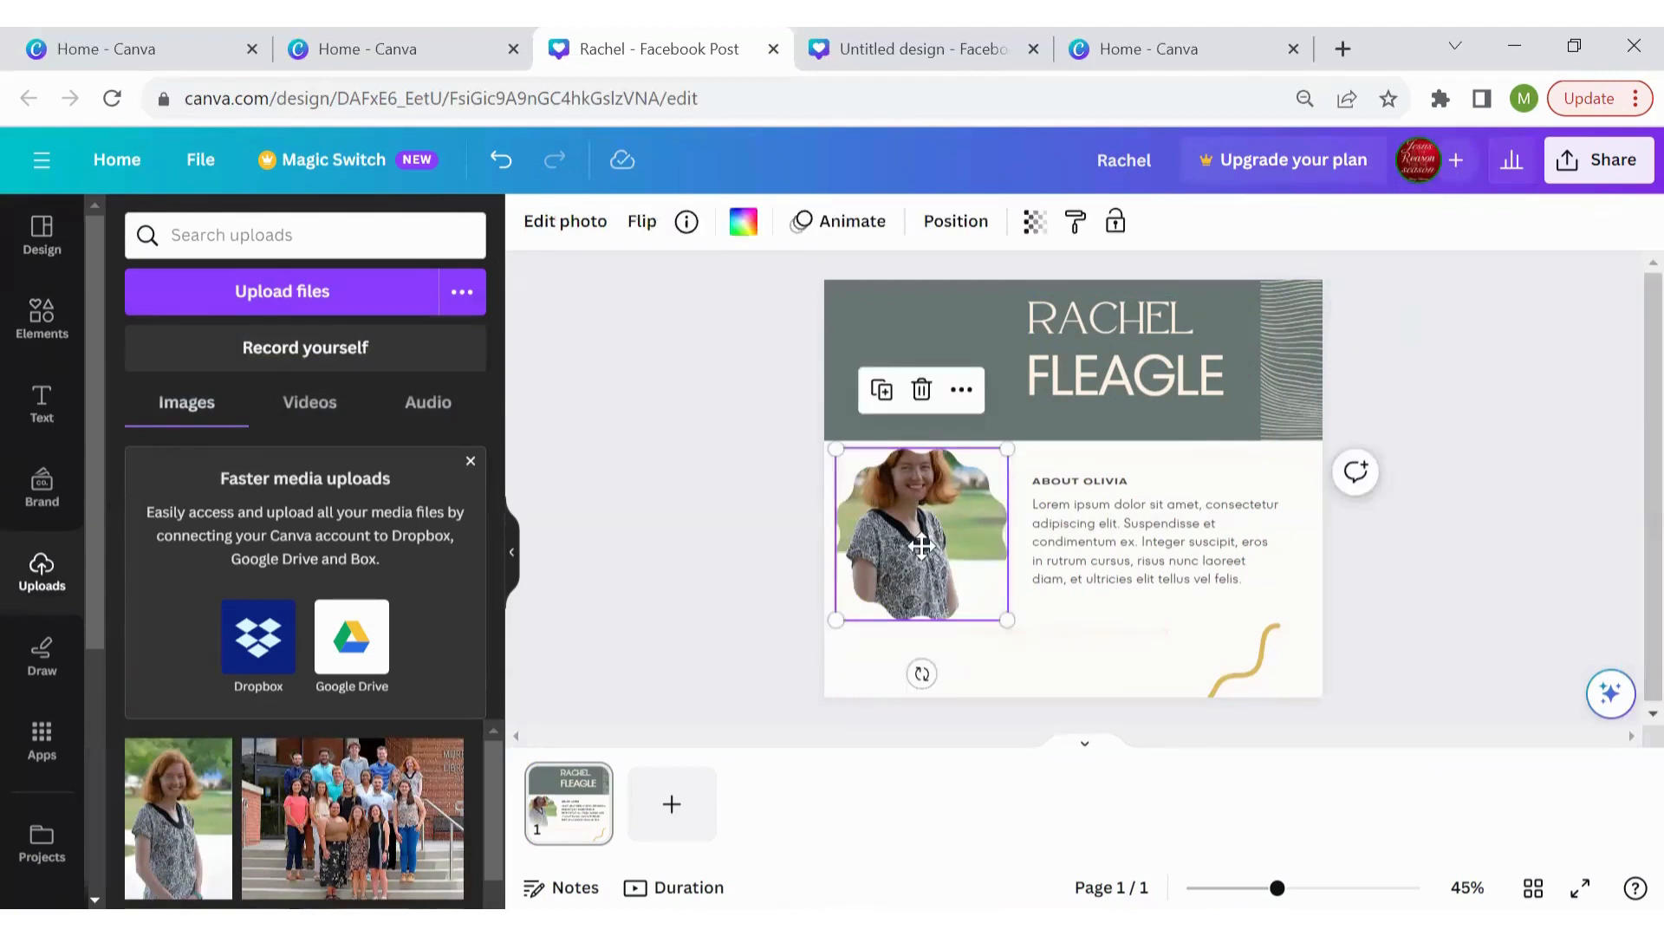
double_click(924, 556)
drag(923, 555, 922, 592)
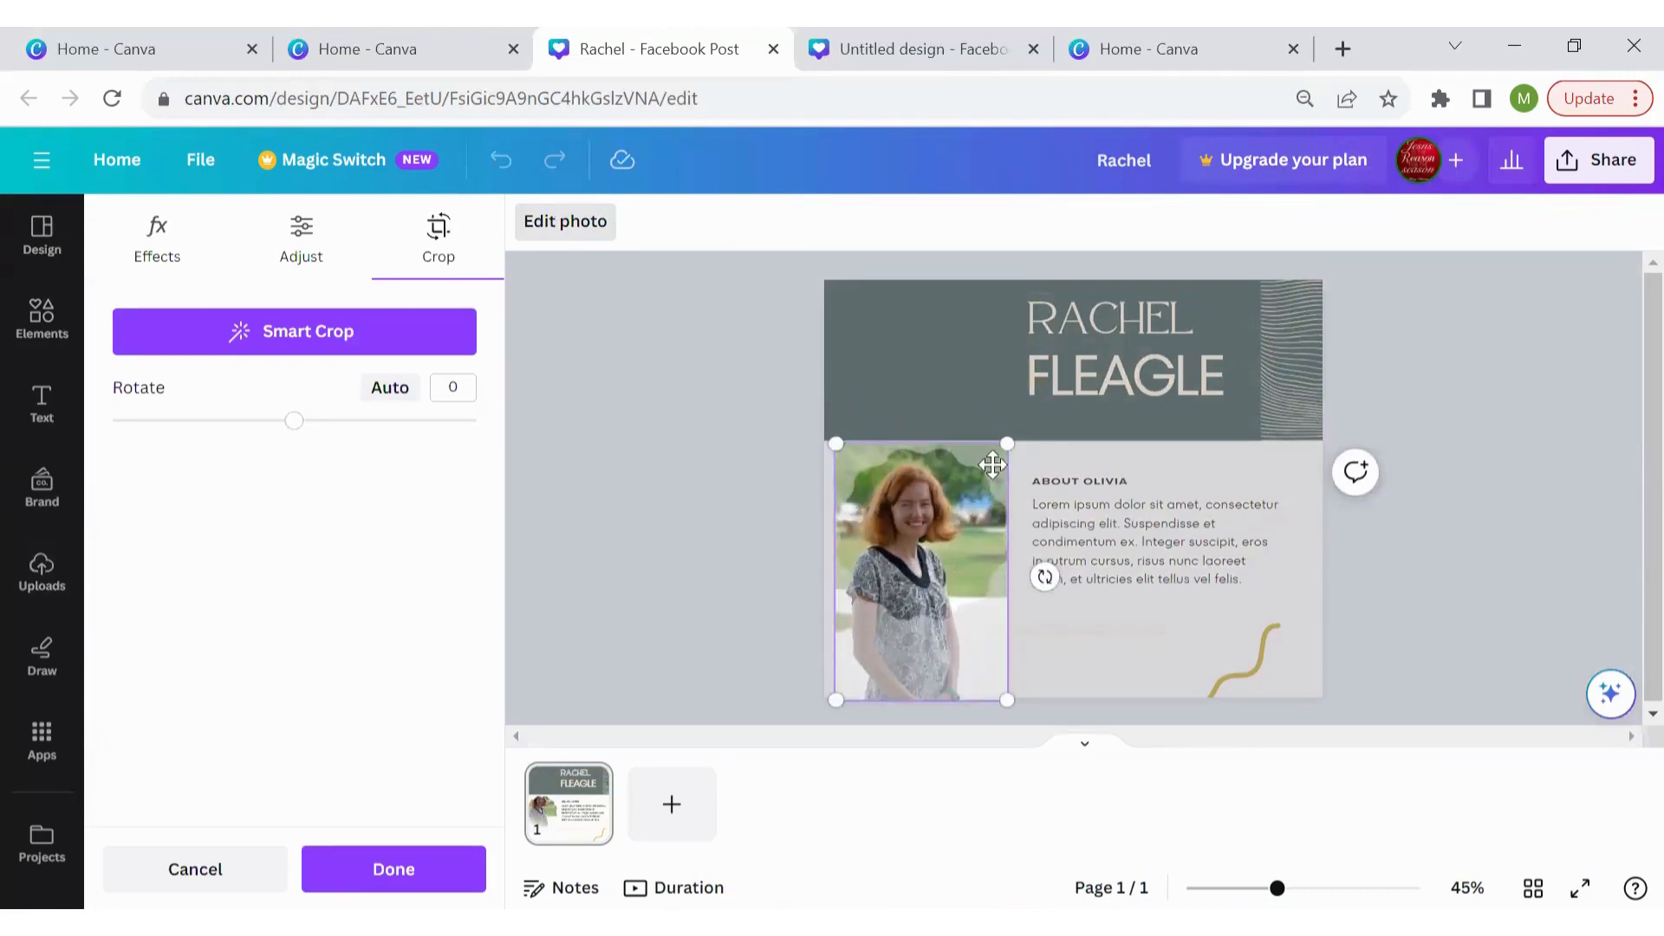
drag(1012, 446, 1023, 431)
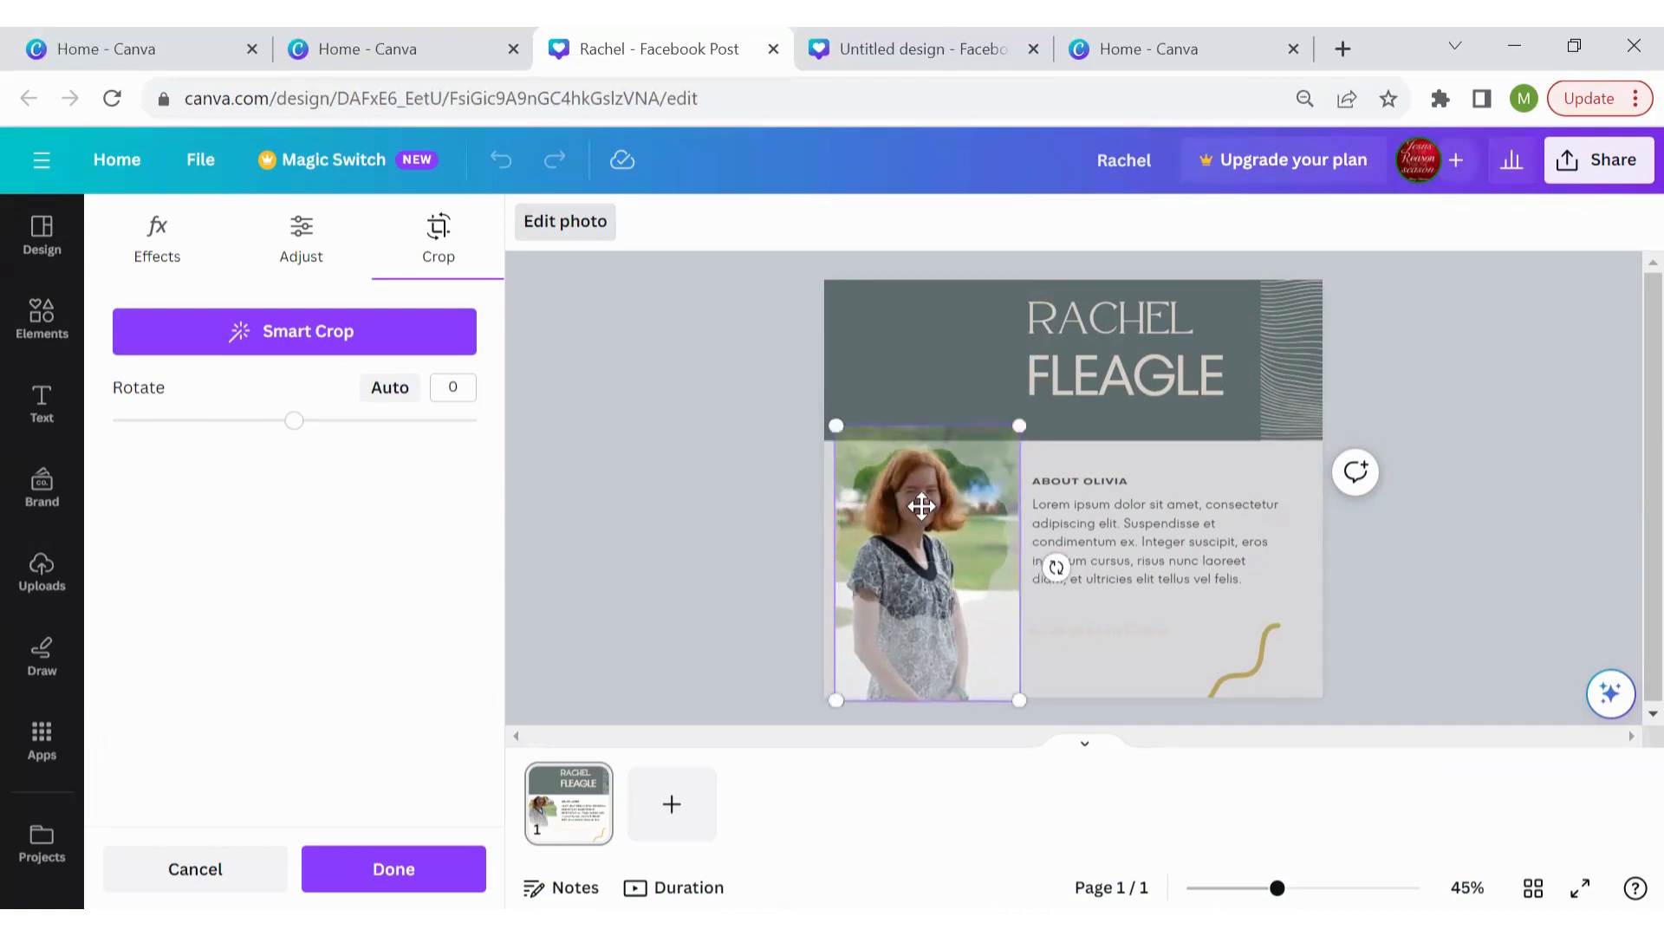
drag(927, 518, 928, 527)
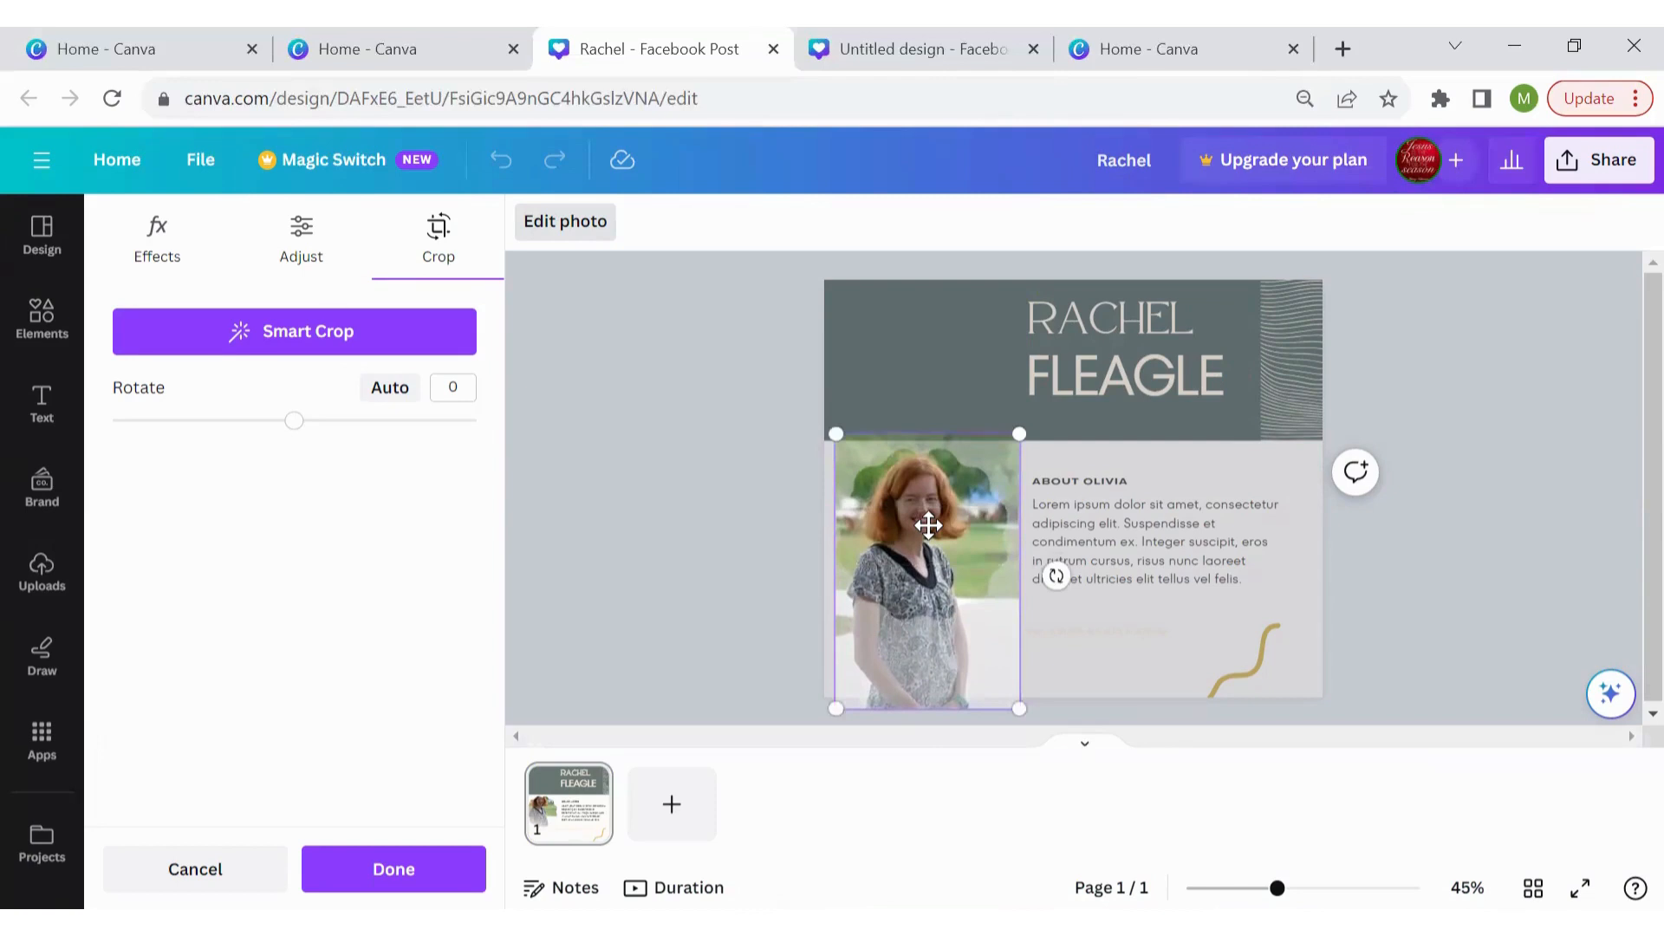
drag(928, 524, 954, 534)
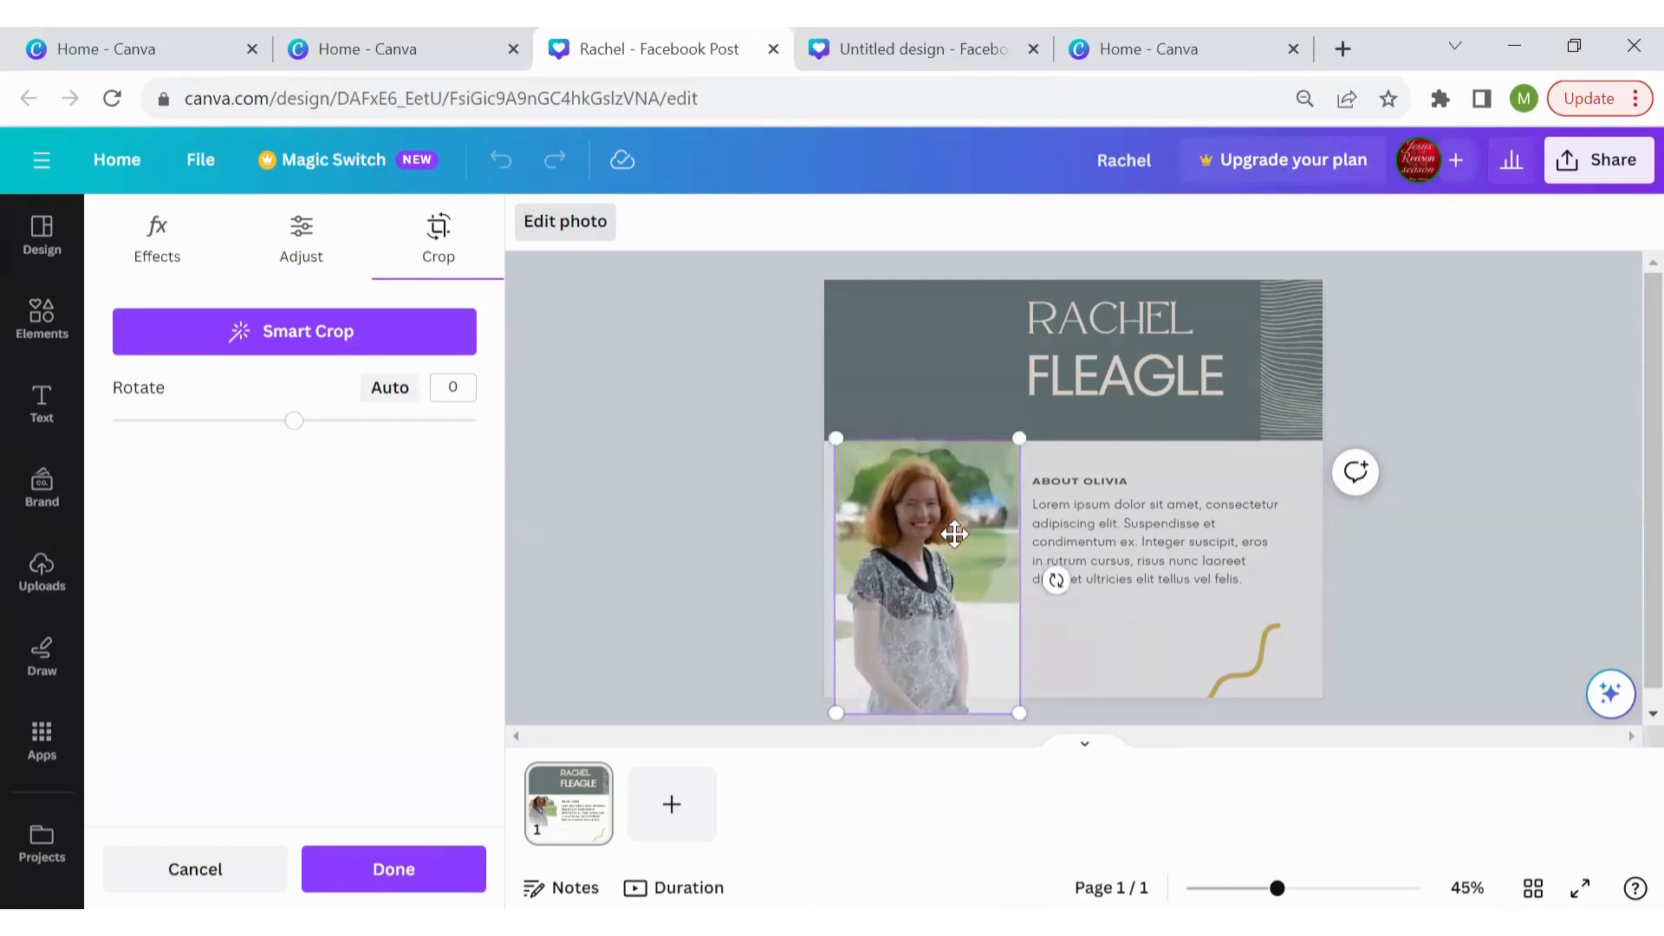
click(420, 858)
click(685, 620)
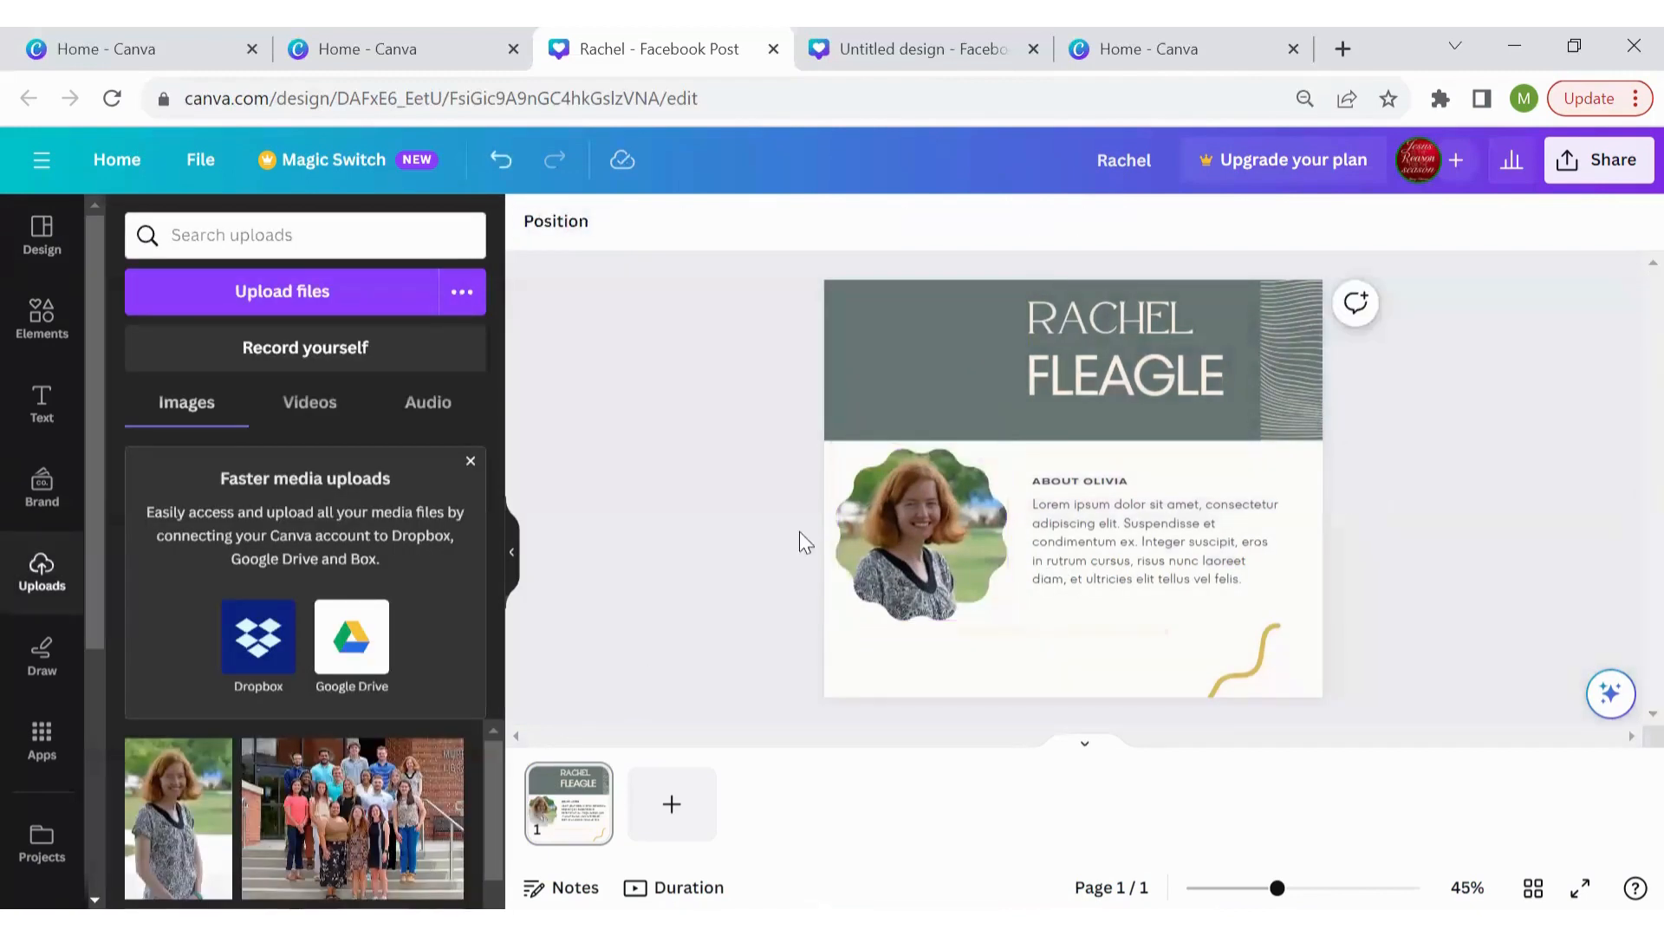
click(962, 492)
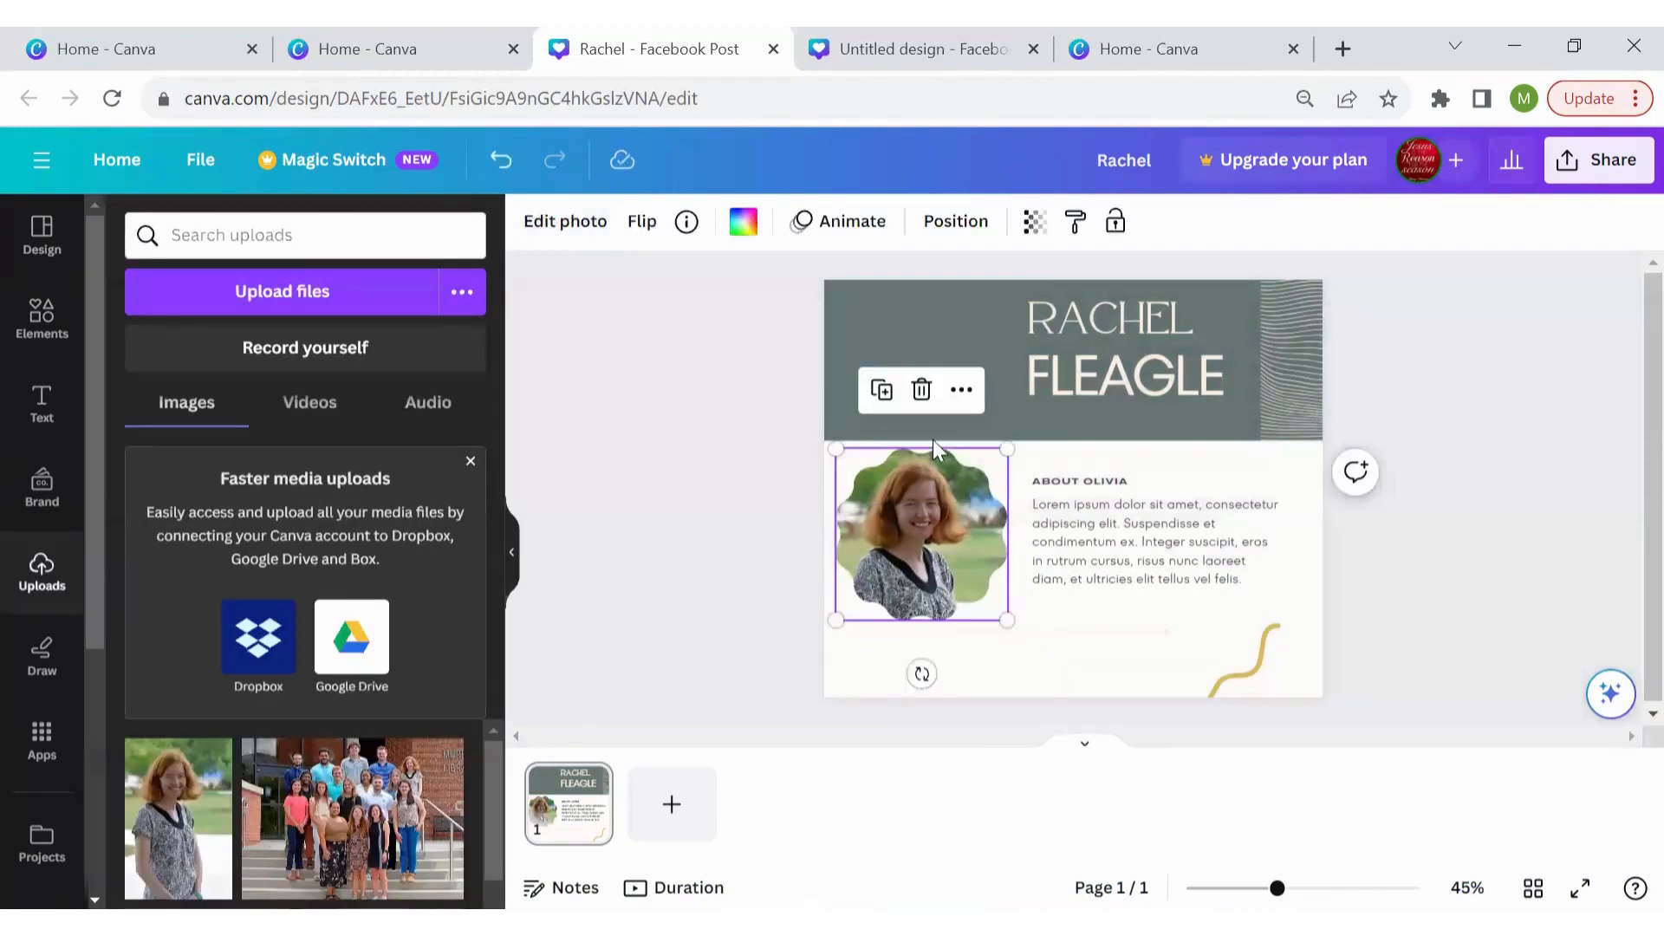
Retitle the About heading to 'ABOUT' followed by the person's first name
click(746, 465)
click(1066, 482)
click(1066, 482)
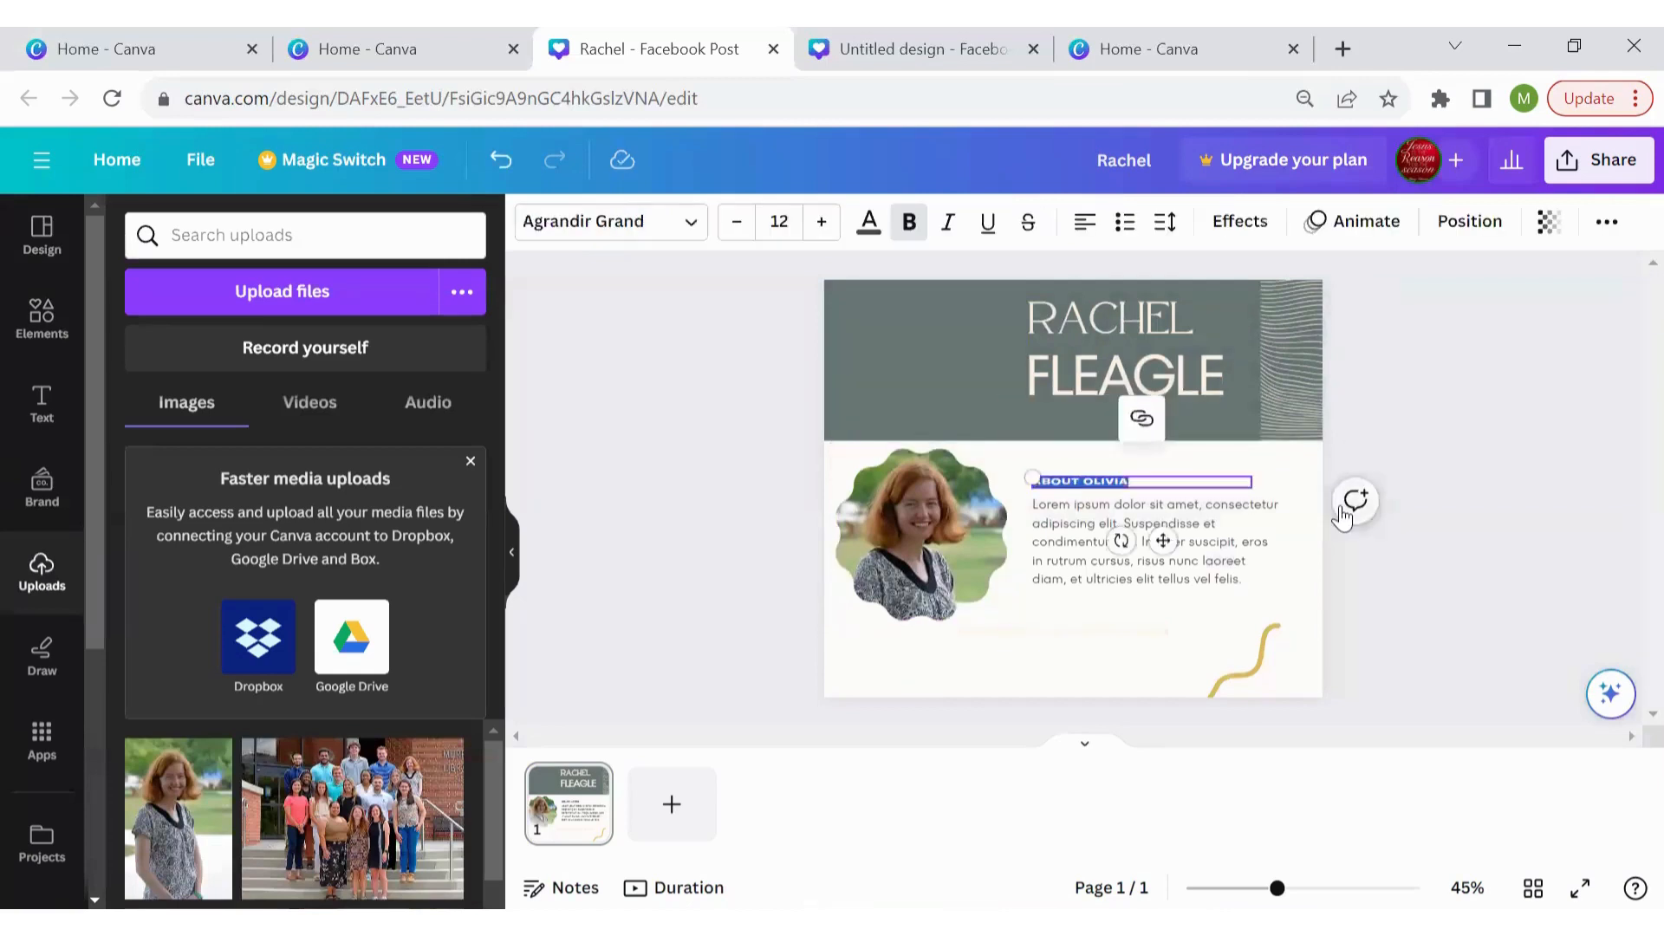
text(ABOUT RACHEL)
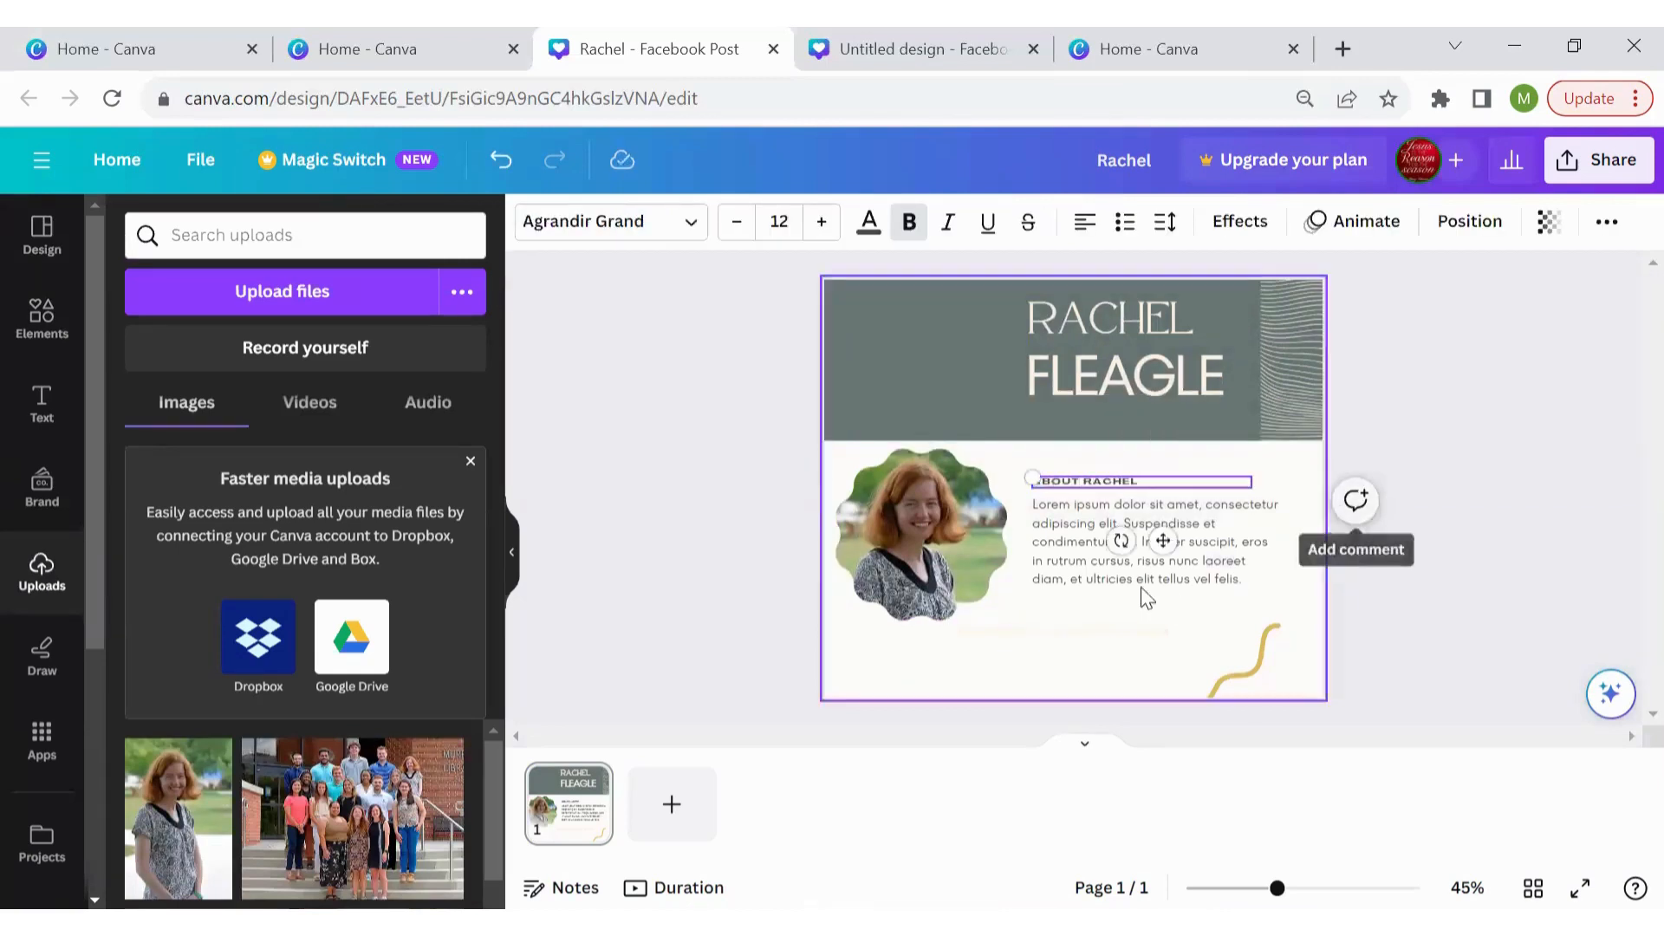
Replace the lorem ipsum with 'Loves coffee' and 'Is a graduate assistant', deleting an empty text box
click(1137, 570)
click(1142, 572)
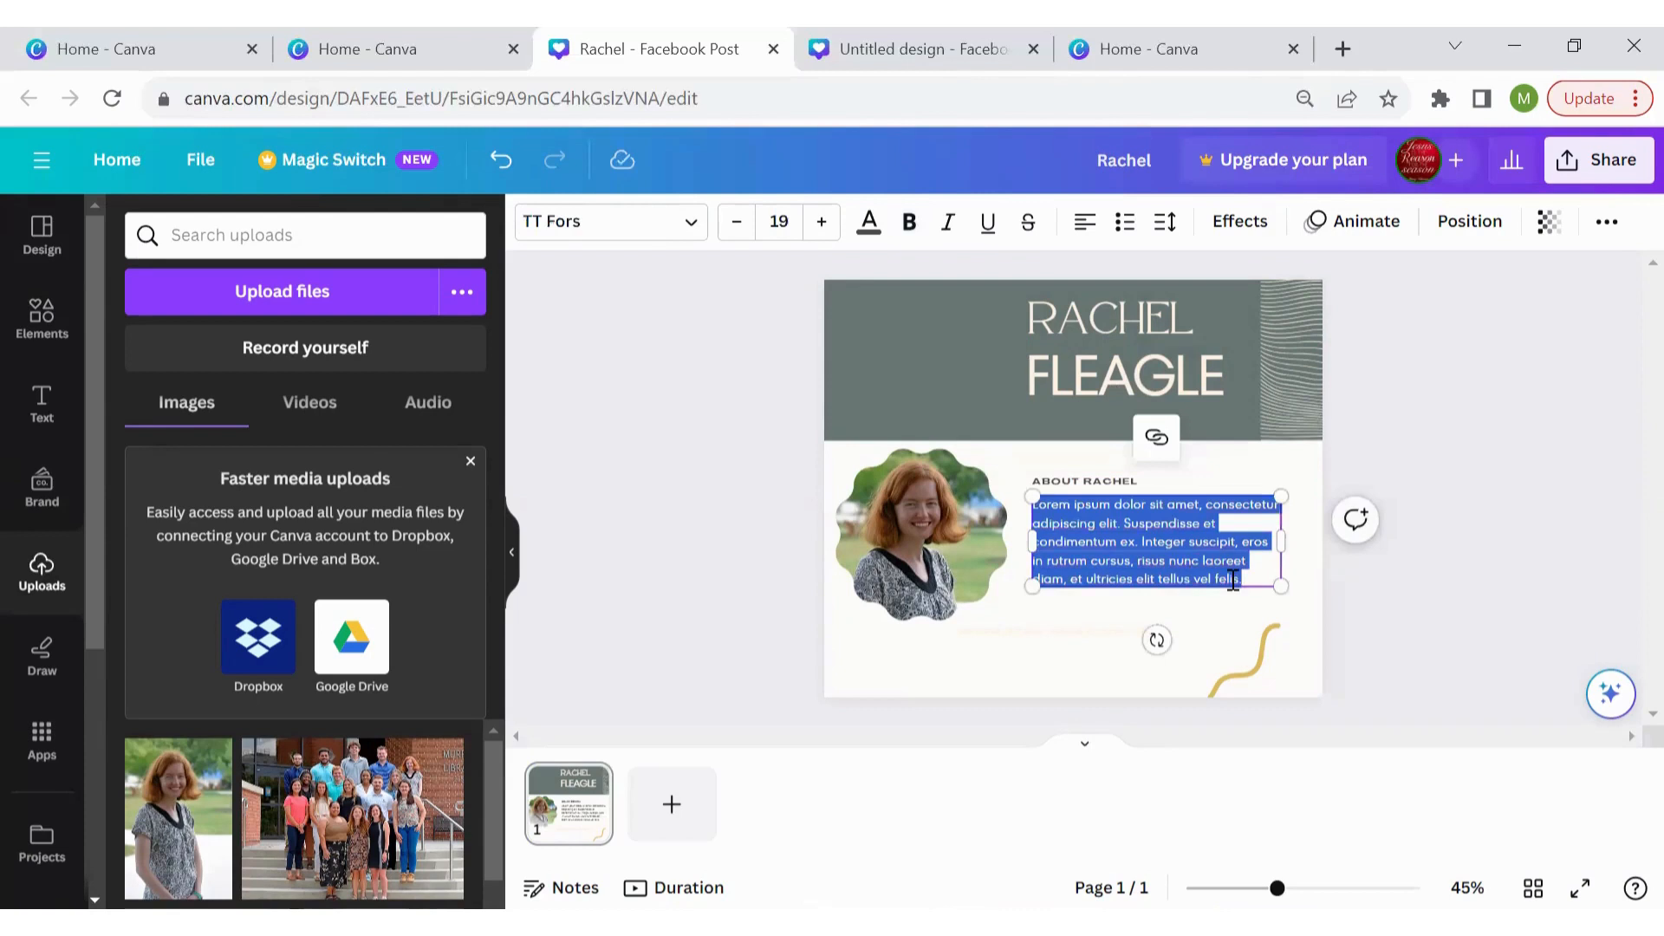
text(Loves coffee  )
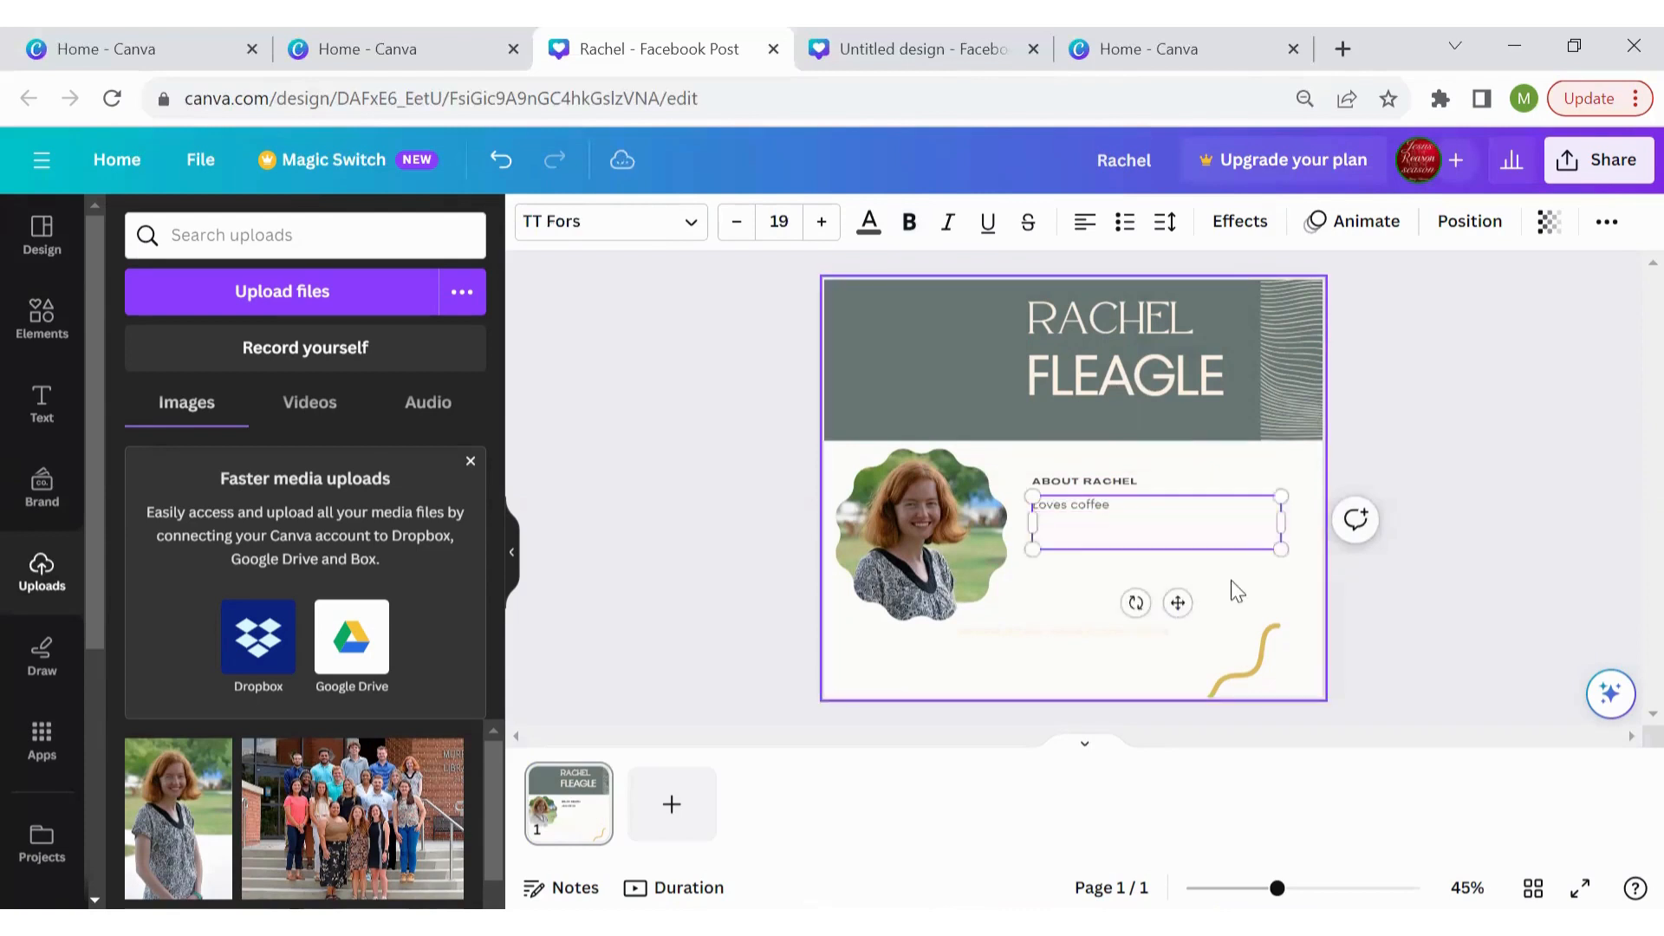
text(Is a graduate assistant)
click(1407, 632)
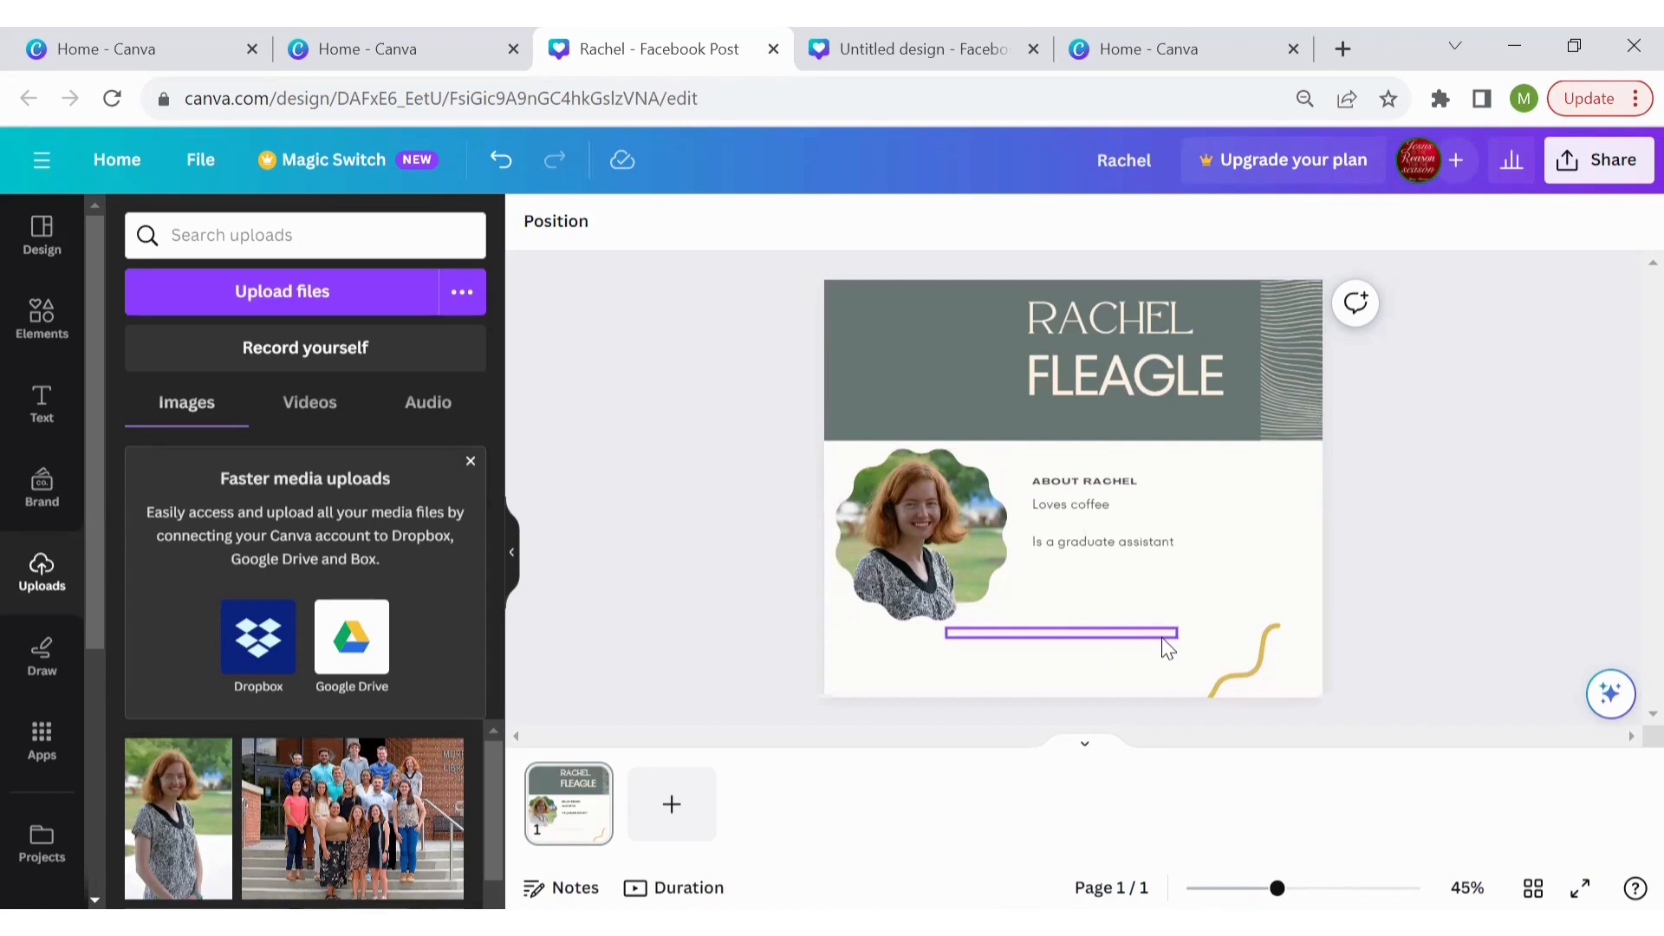
click(1143, 633)
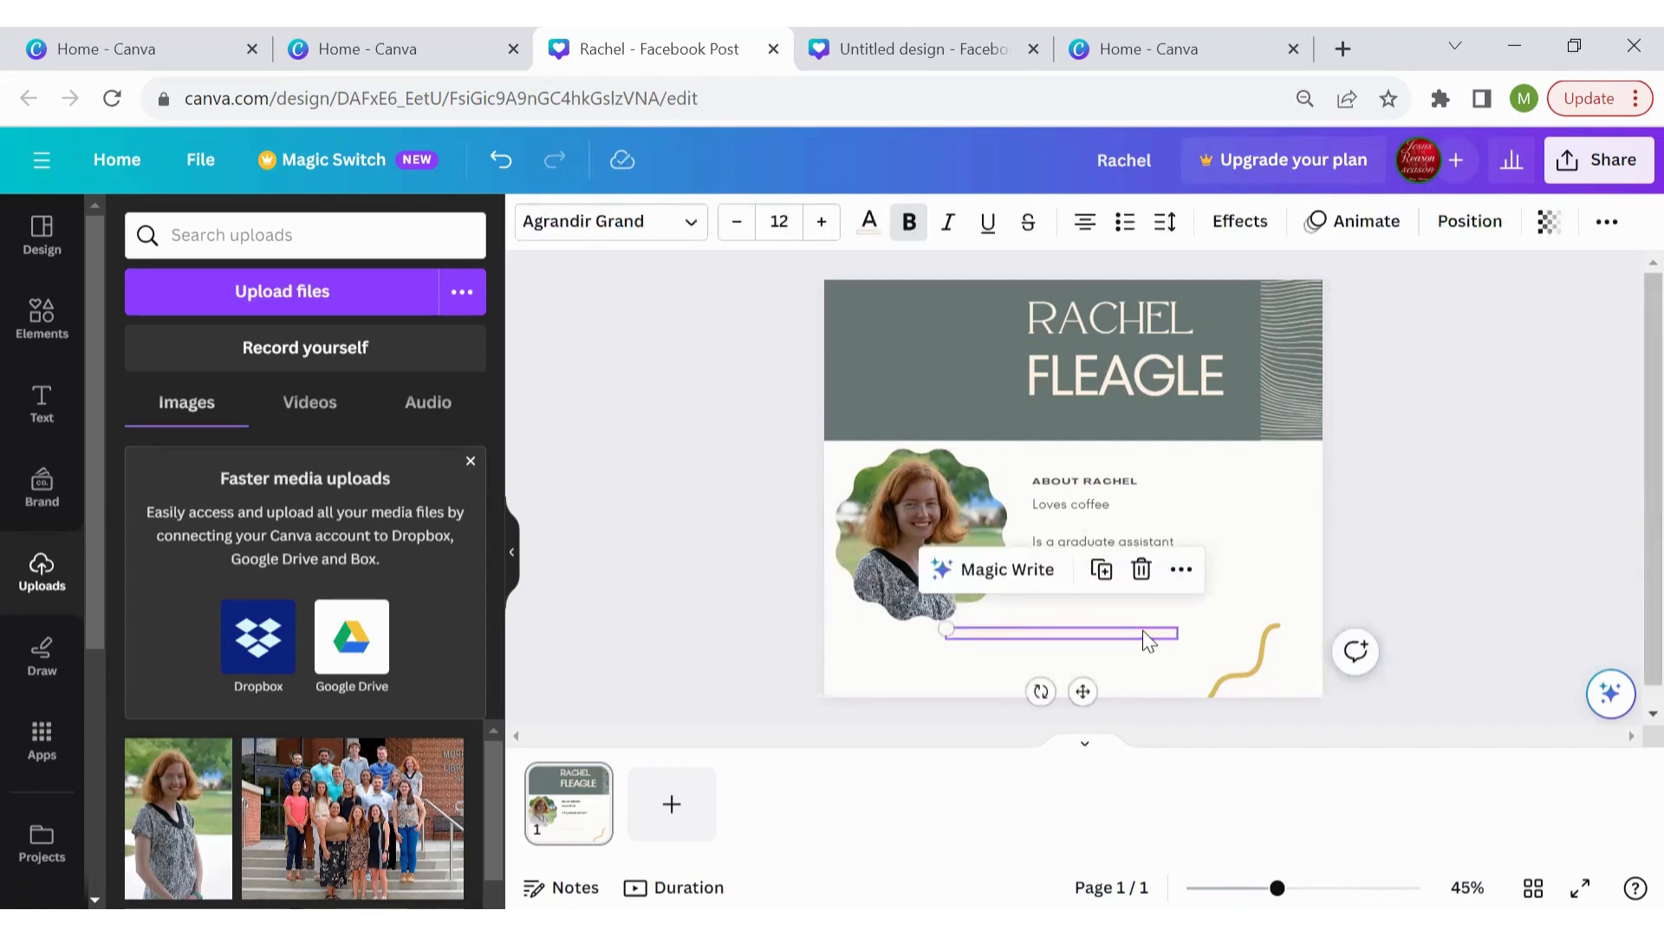
key(Delete)
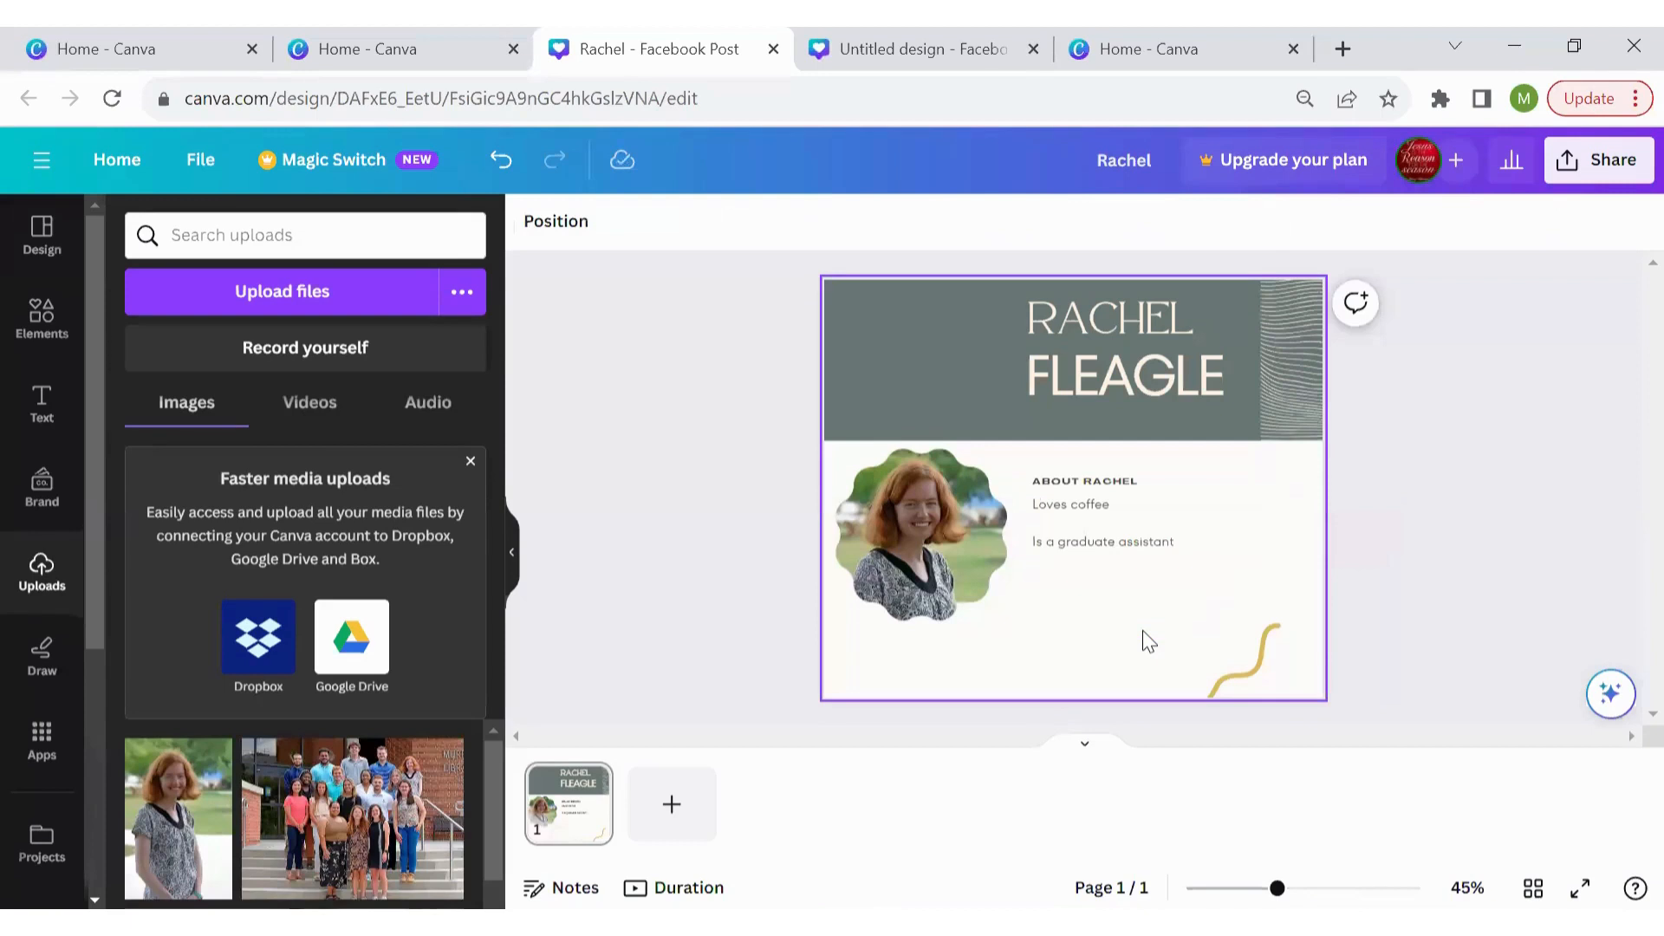
Append three lines of filler text below the graduate assistant line
click(1174, 539)
click(1179, 539)
key(Return)
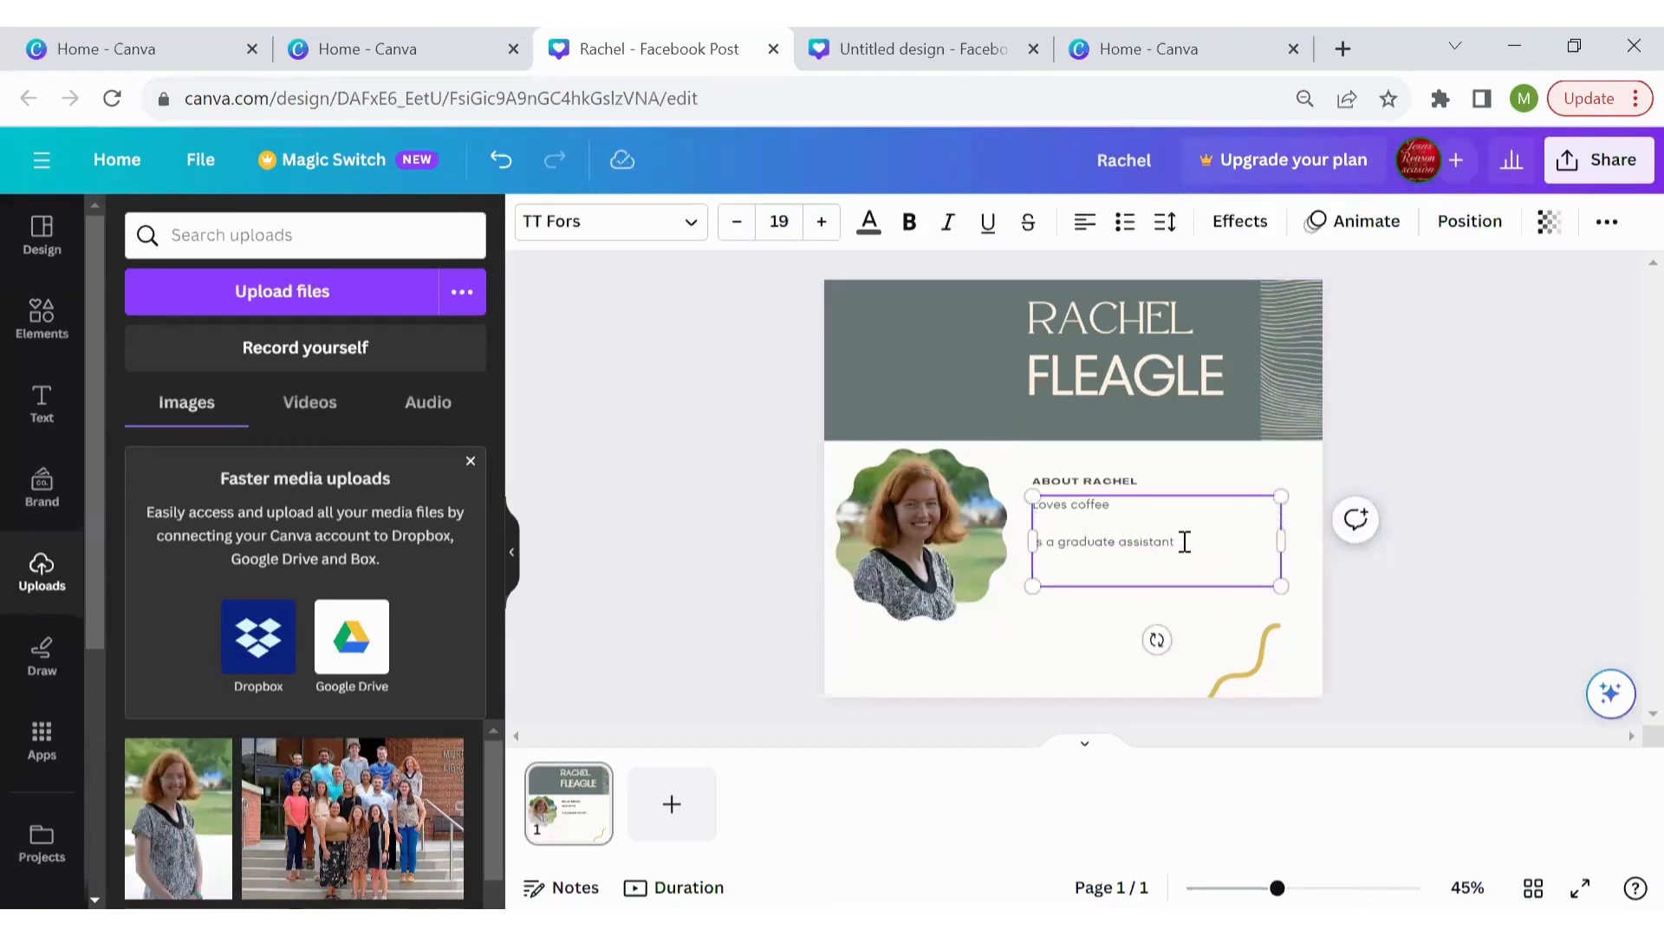
text(af;ksdjk;fasjdaf)
key(Return)
text(fajsdflk;asjdf)
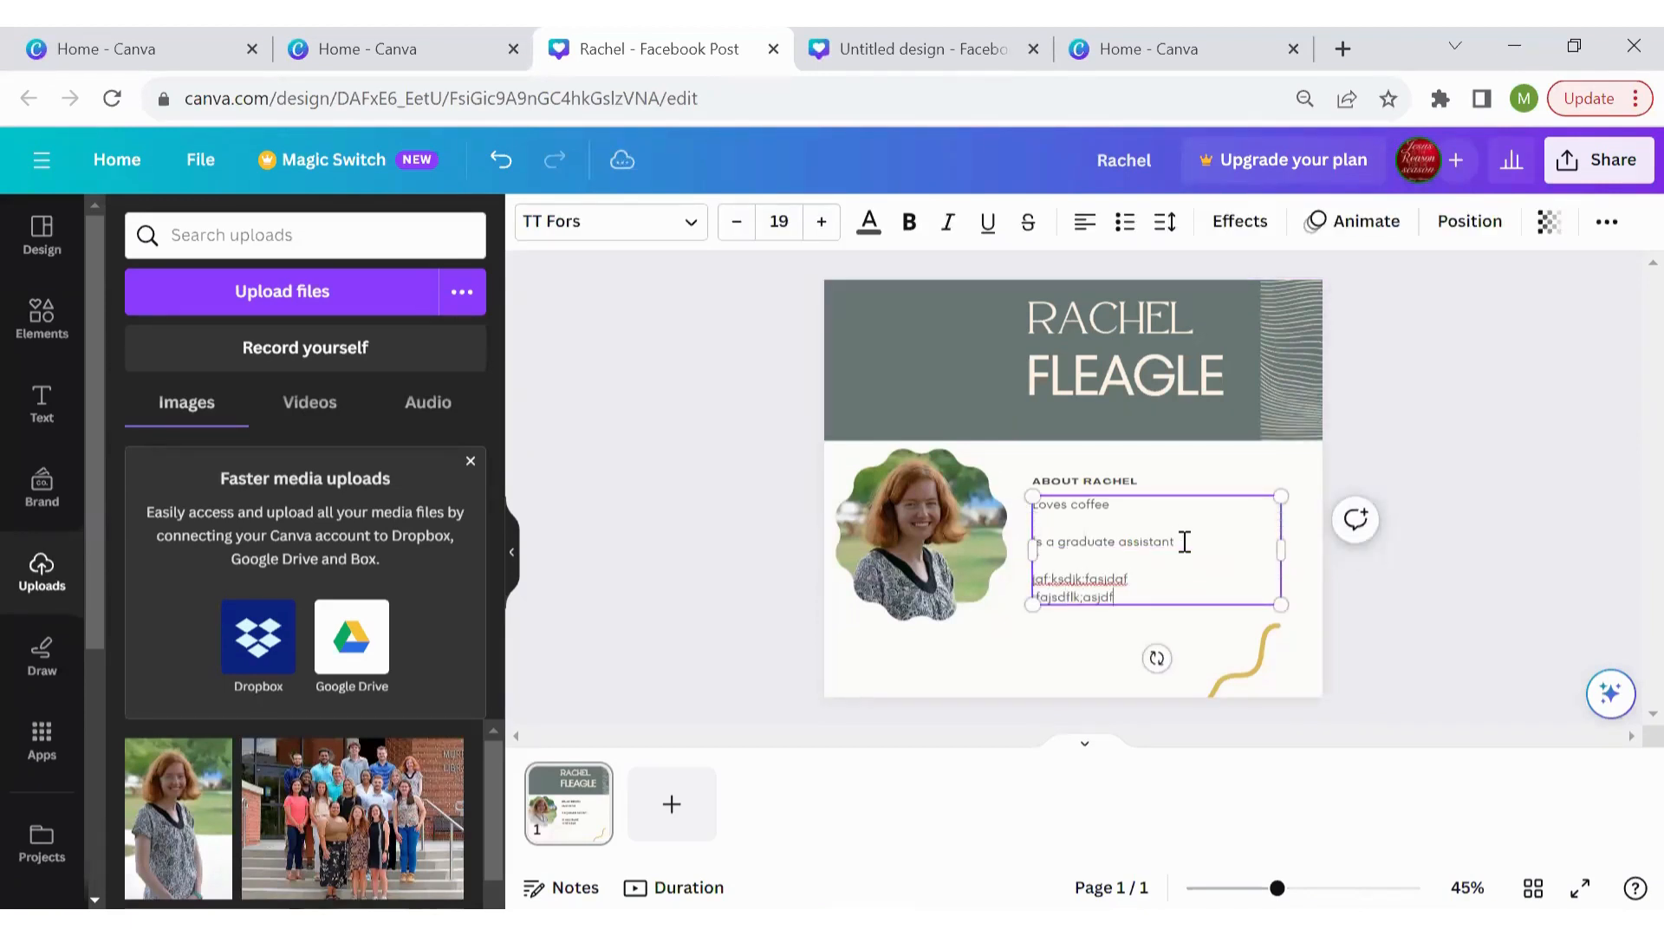
text(kl;asjdkf;lasjdf;las)
key(Return)
text(fajsd,lfkjasdl,kfjasd,lkfajs)
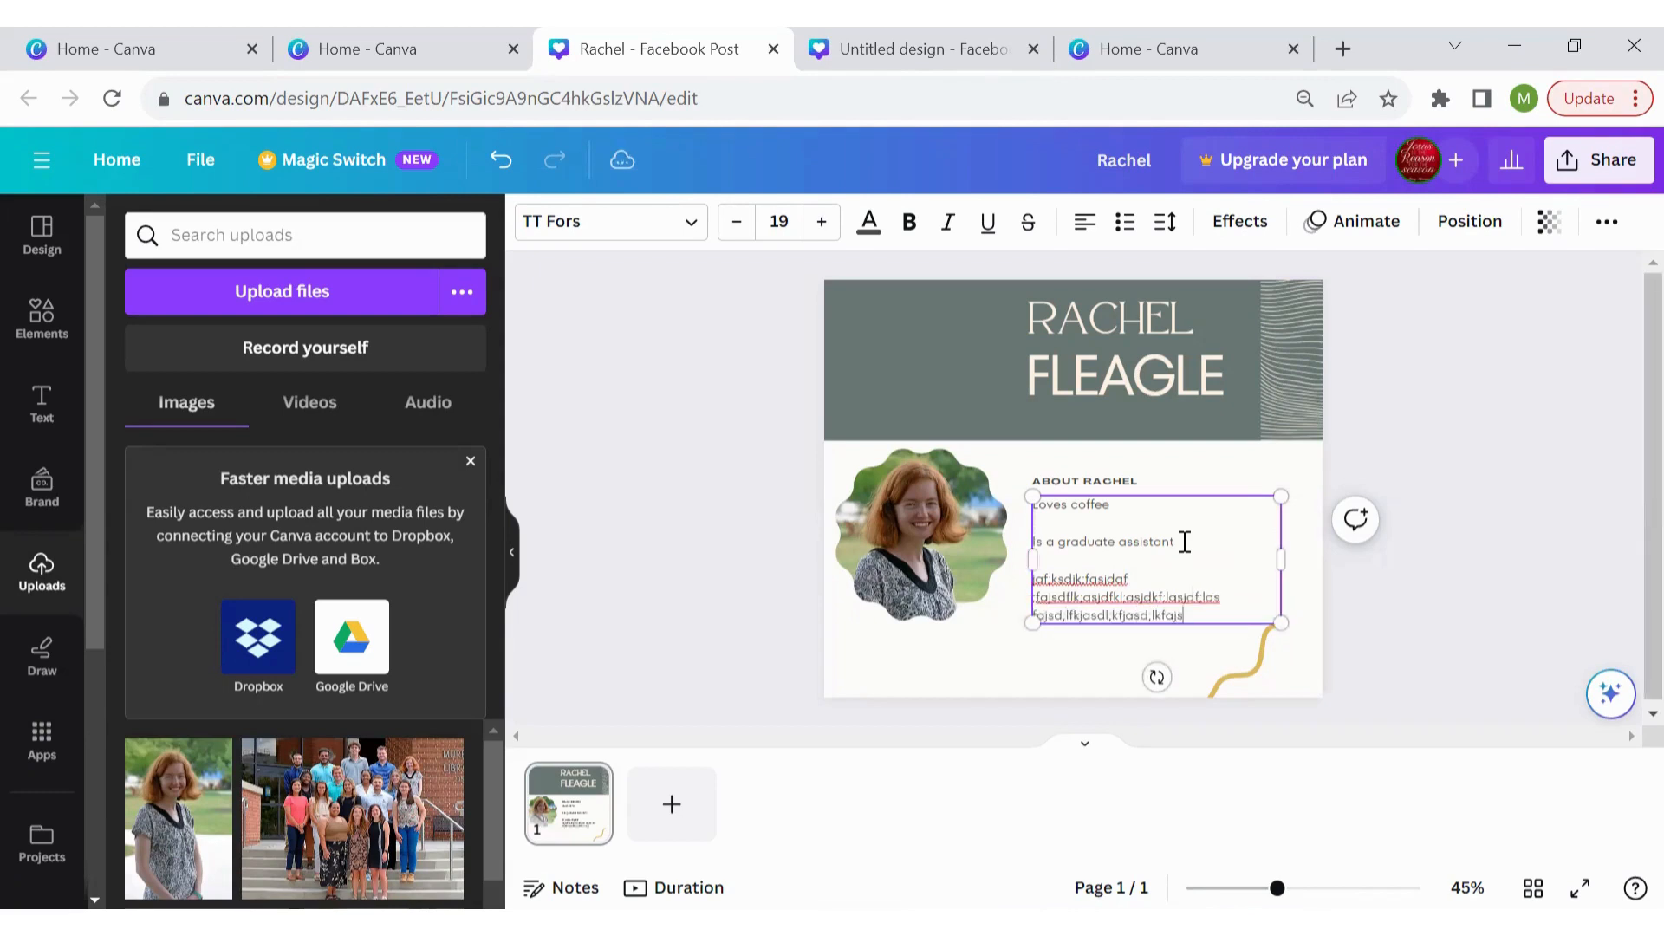
text(df,lsajdlfa)
click(1456, 596)
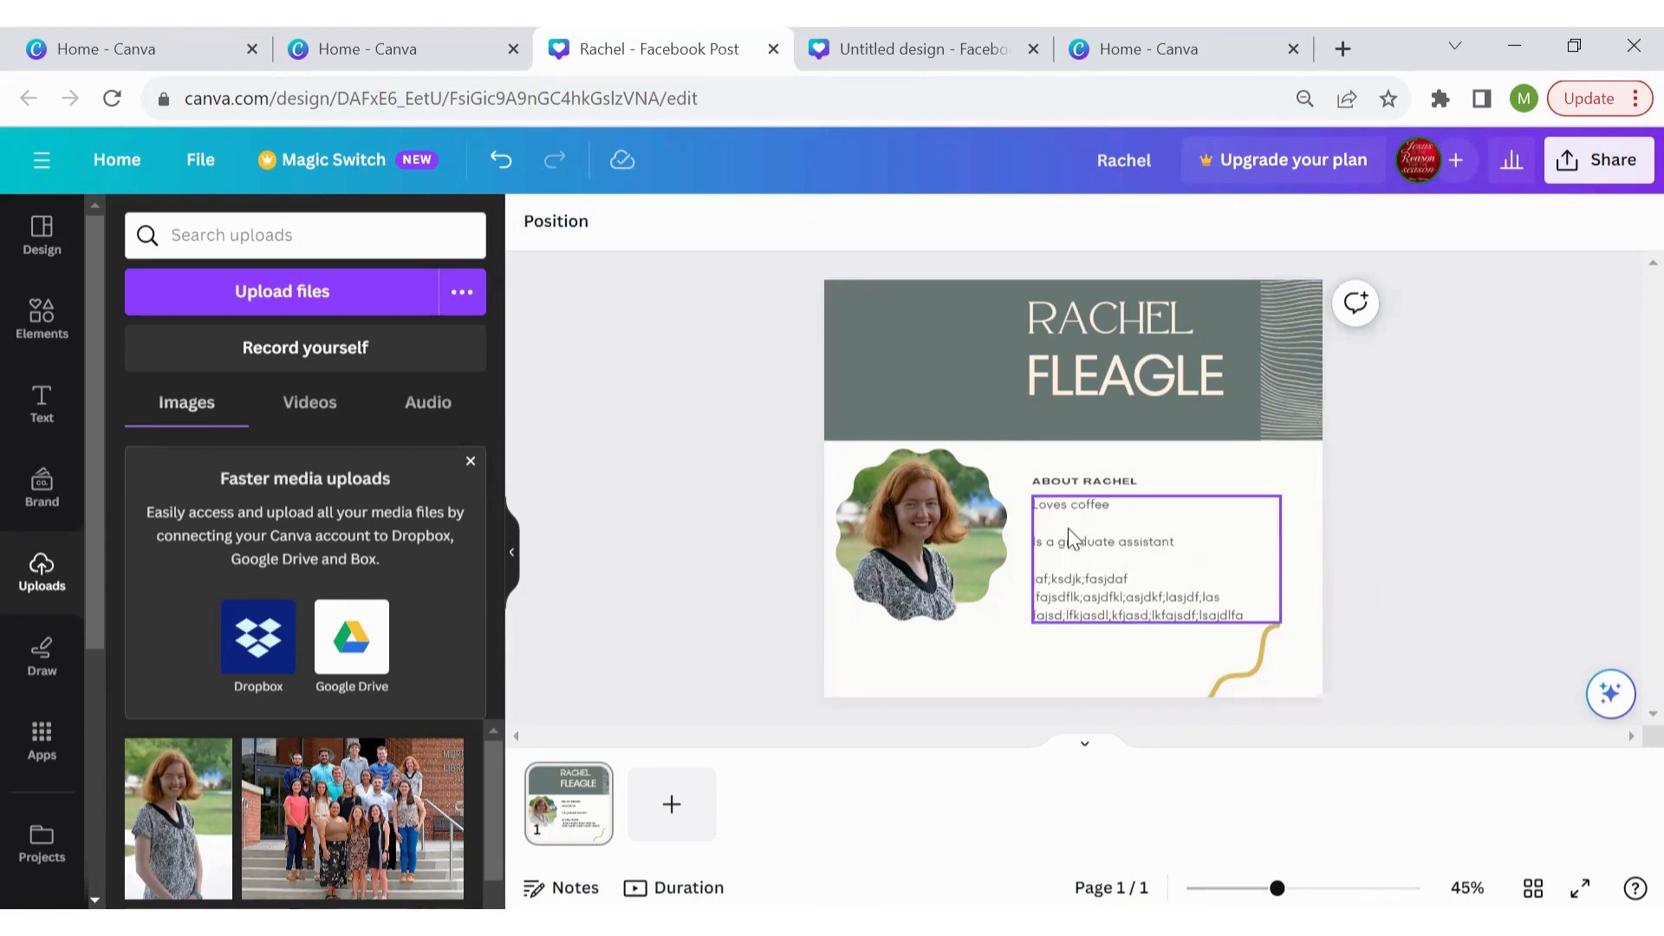
click(1082, 357)
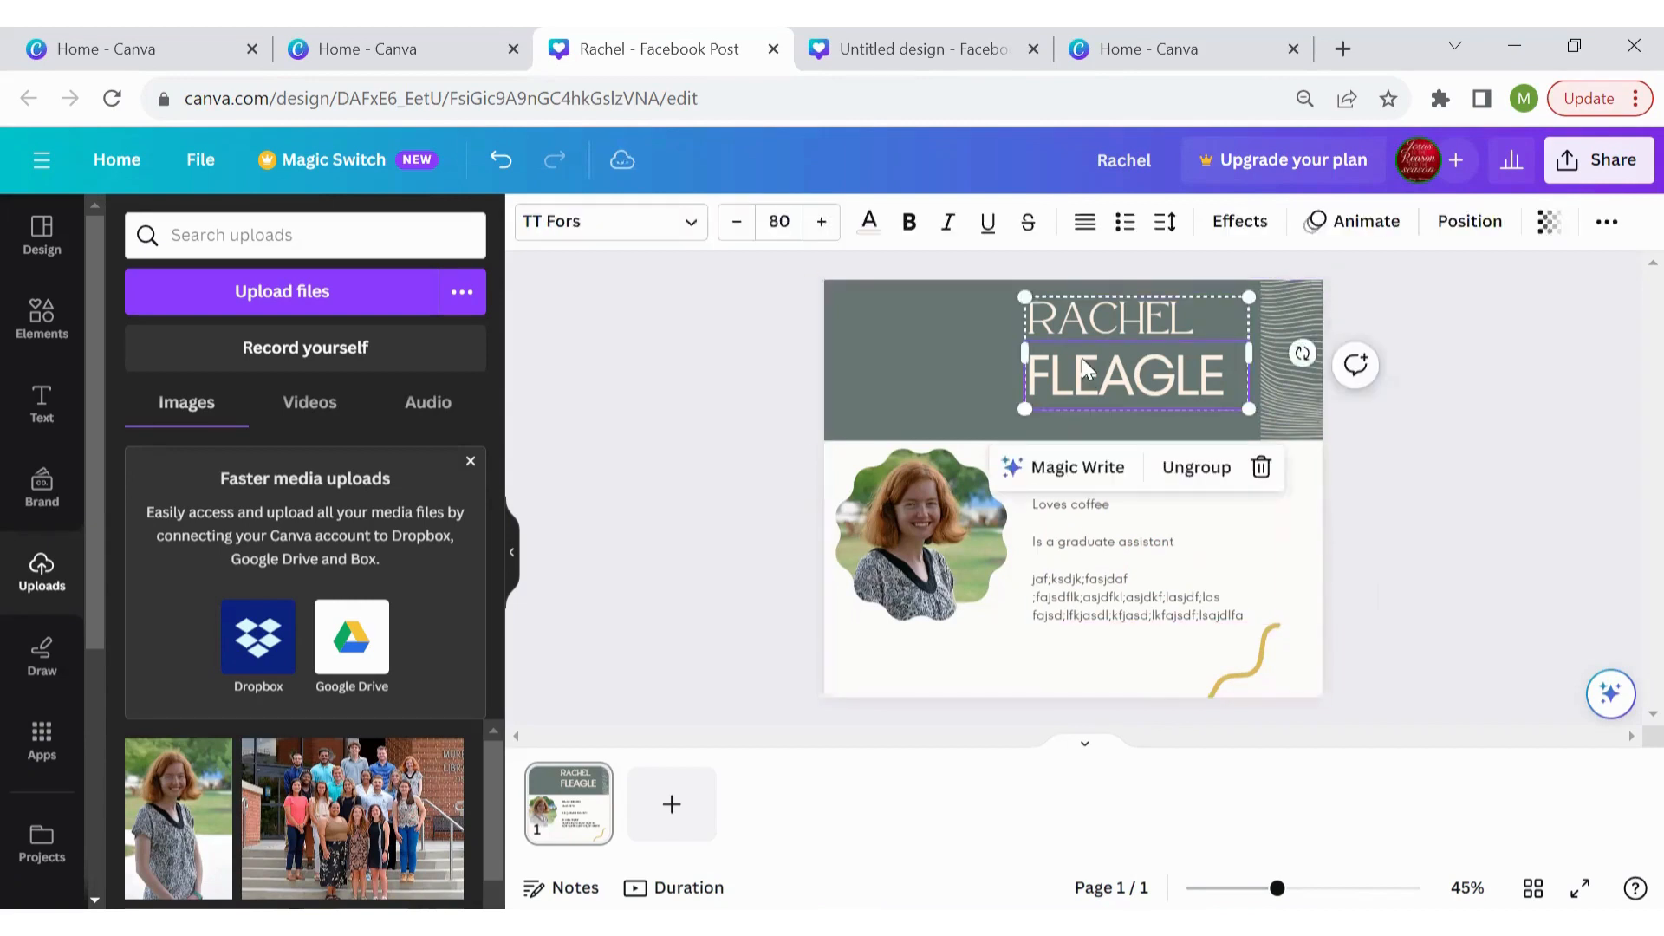
Fill the header rectangle behind the name with dark blue #004b85
click(1555, 548)
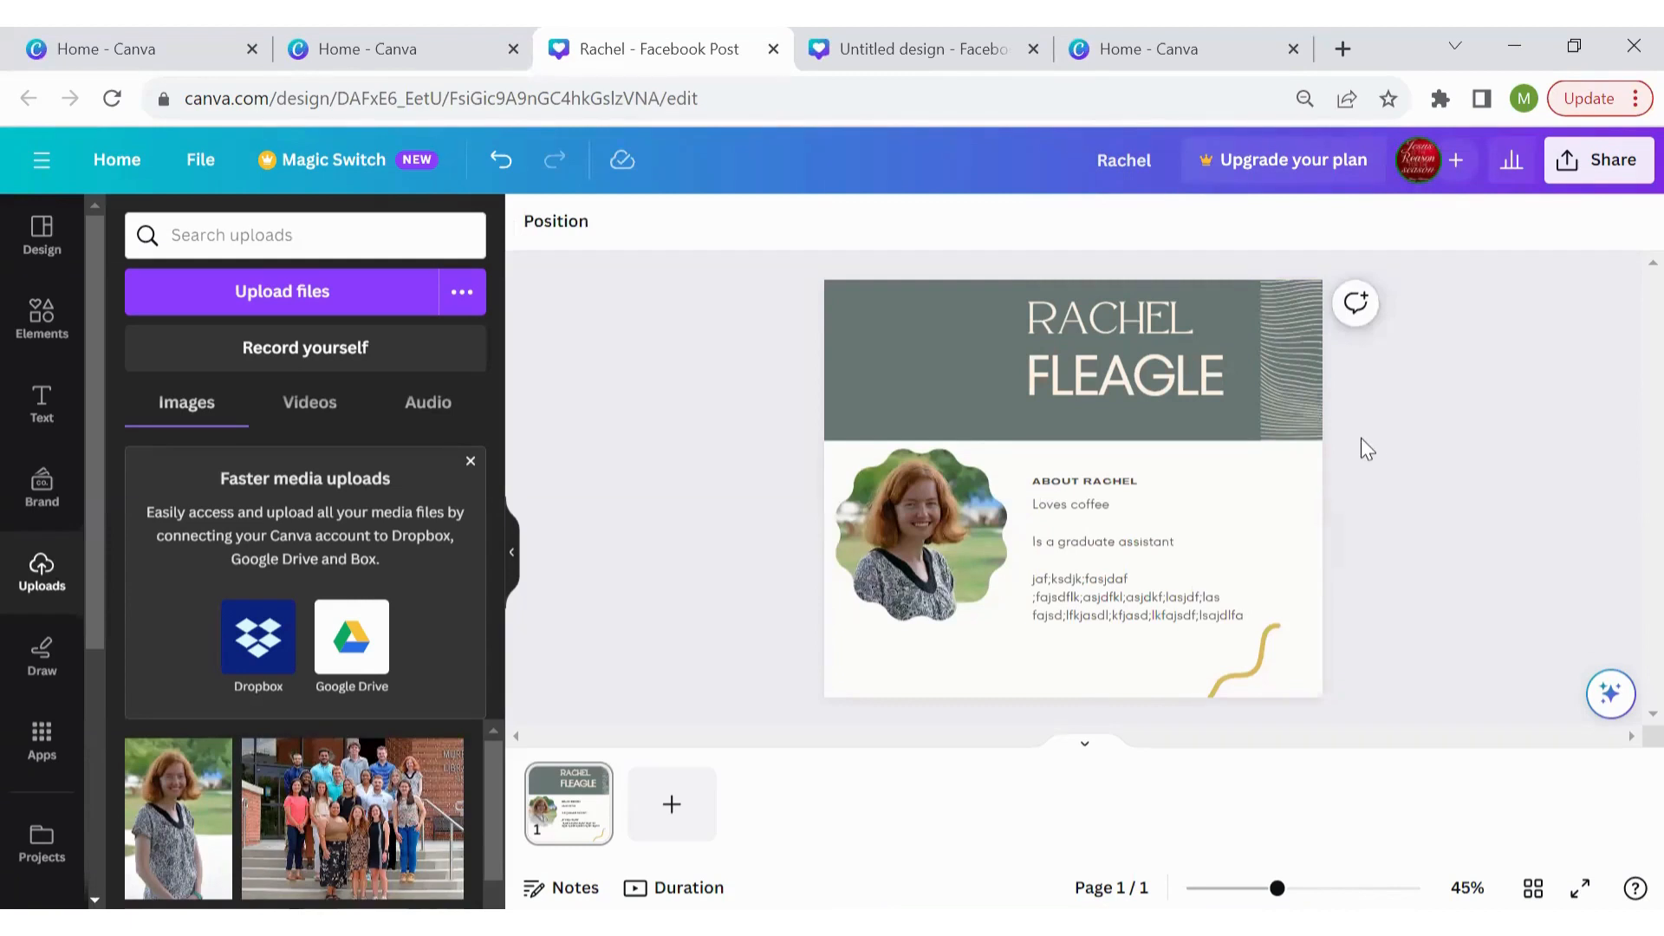
click(936, 352)
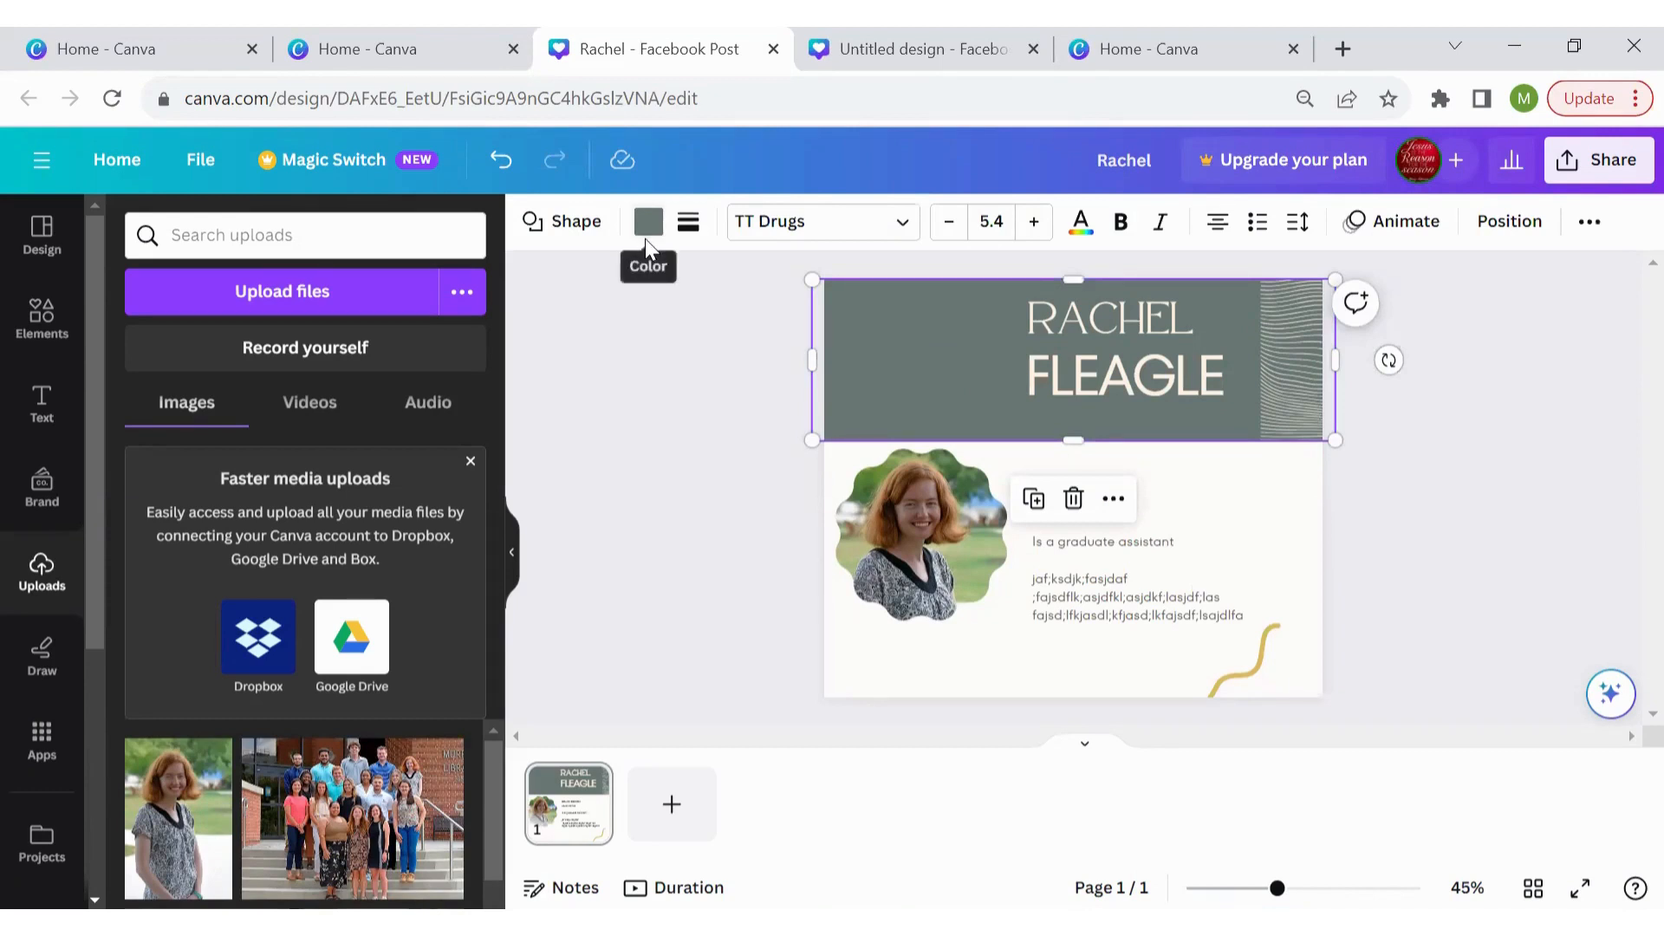
click(662, 310)
click(840, 345)
click(648, 222)
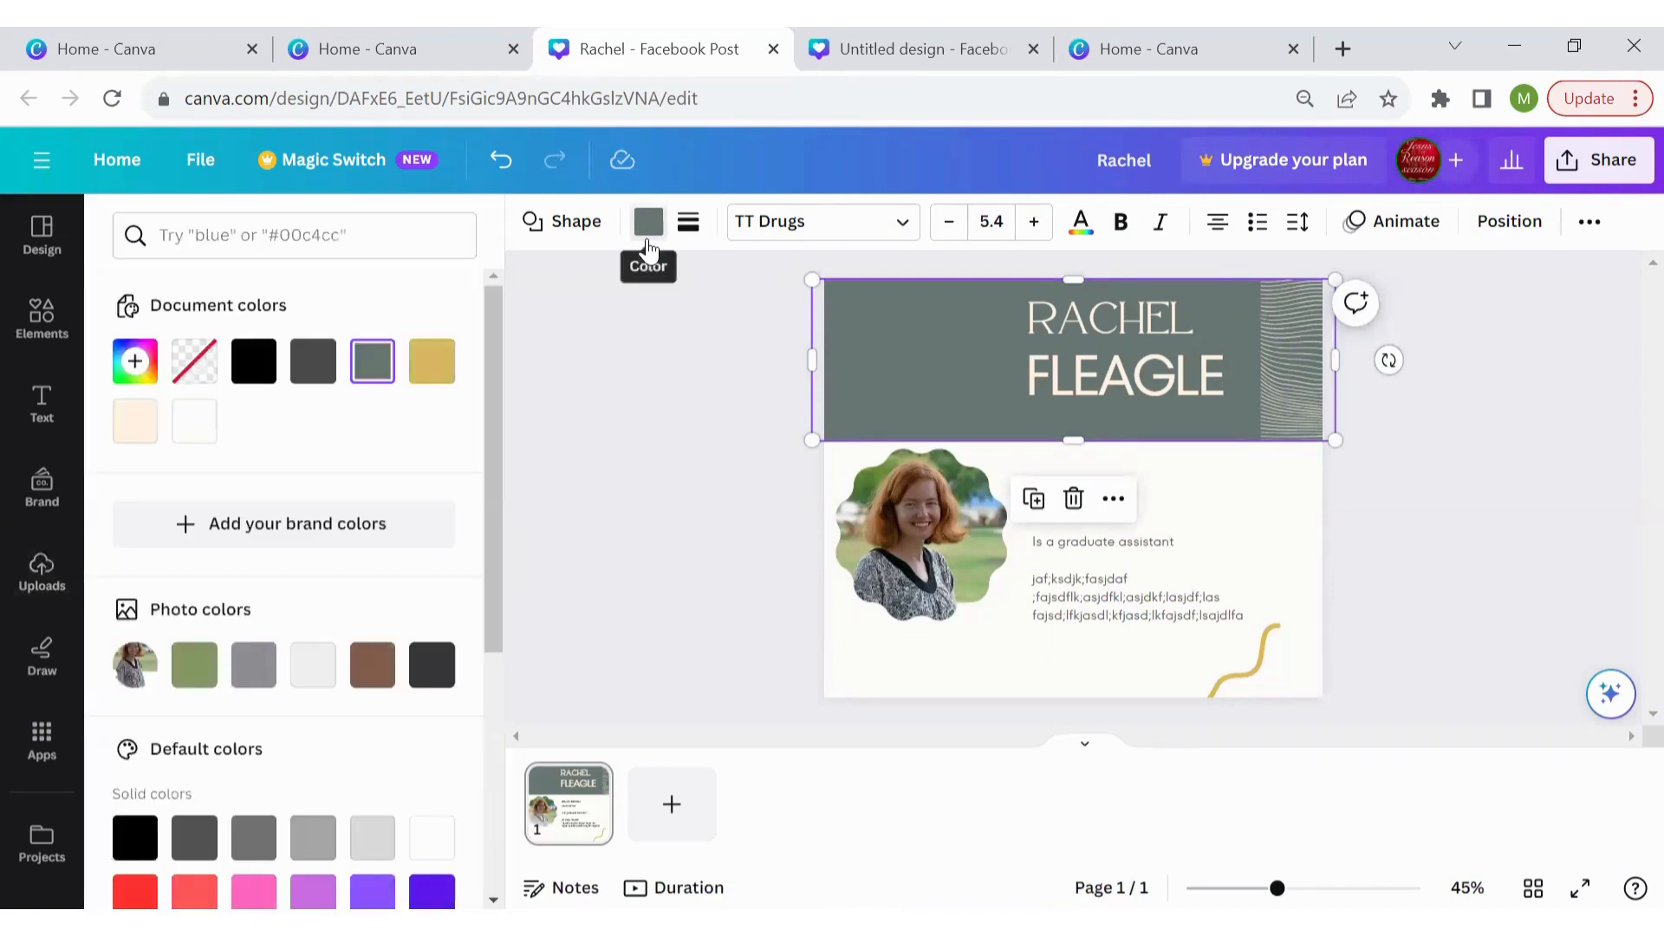
click(274, 243)
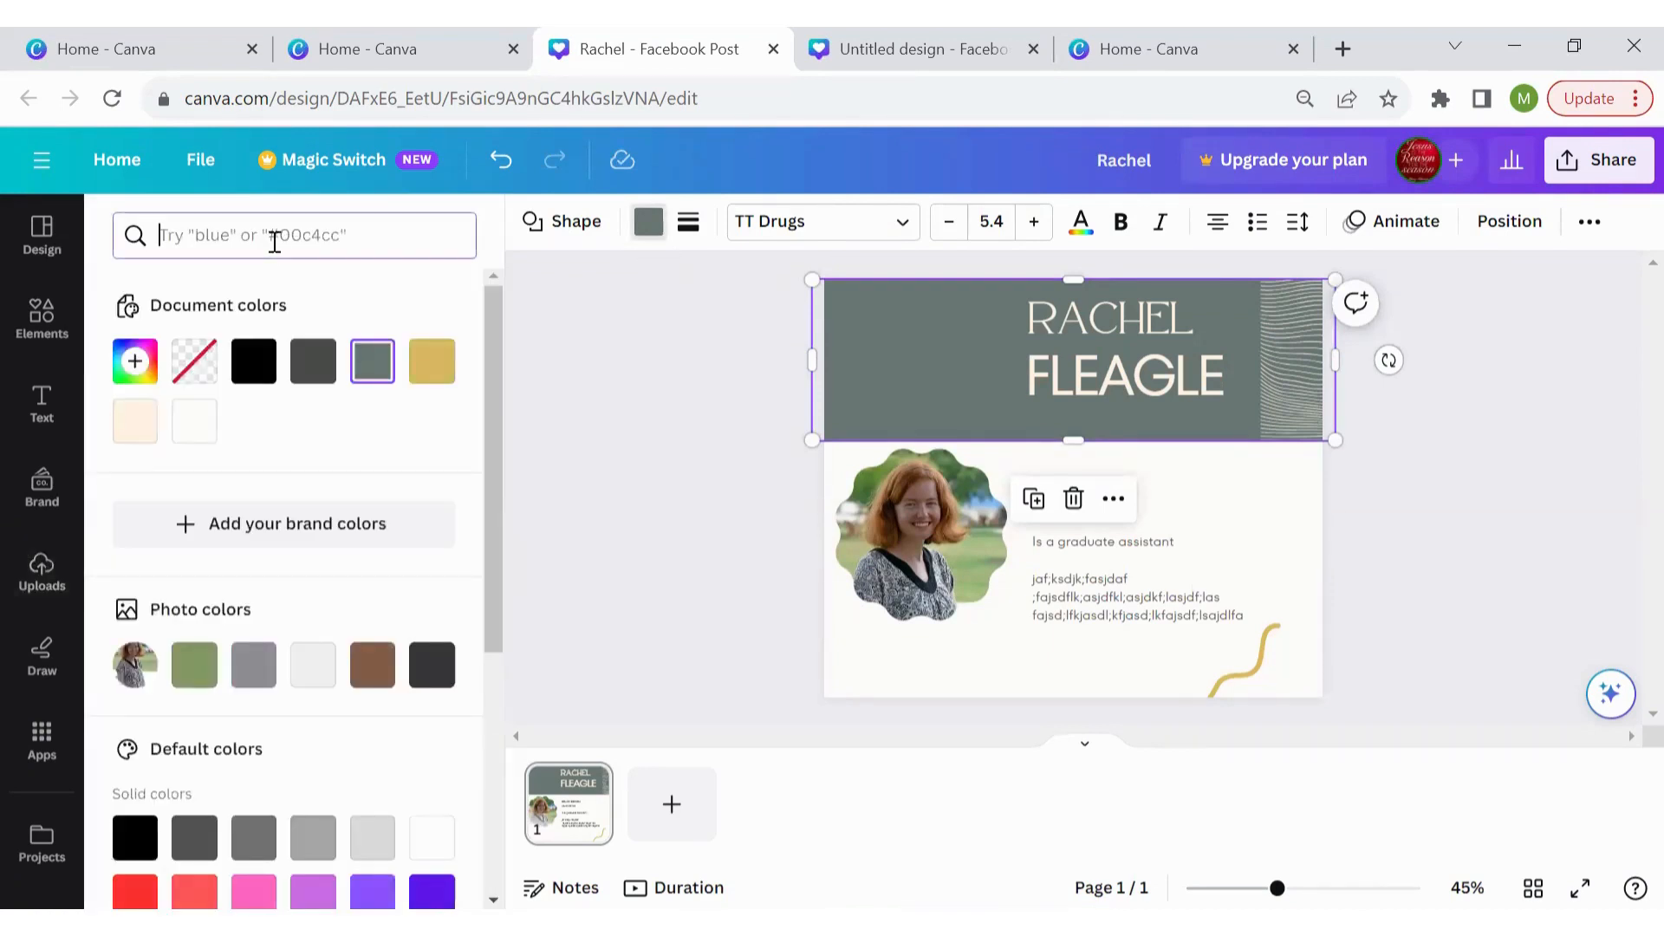
text(#)
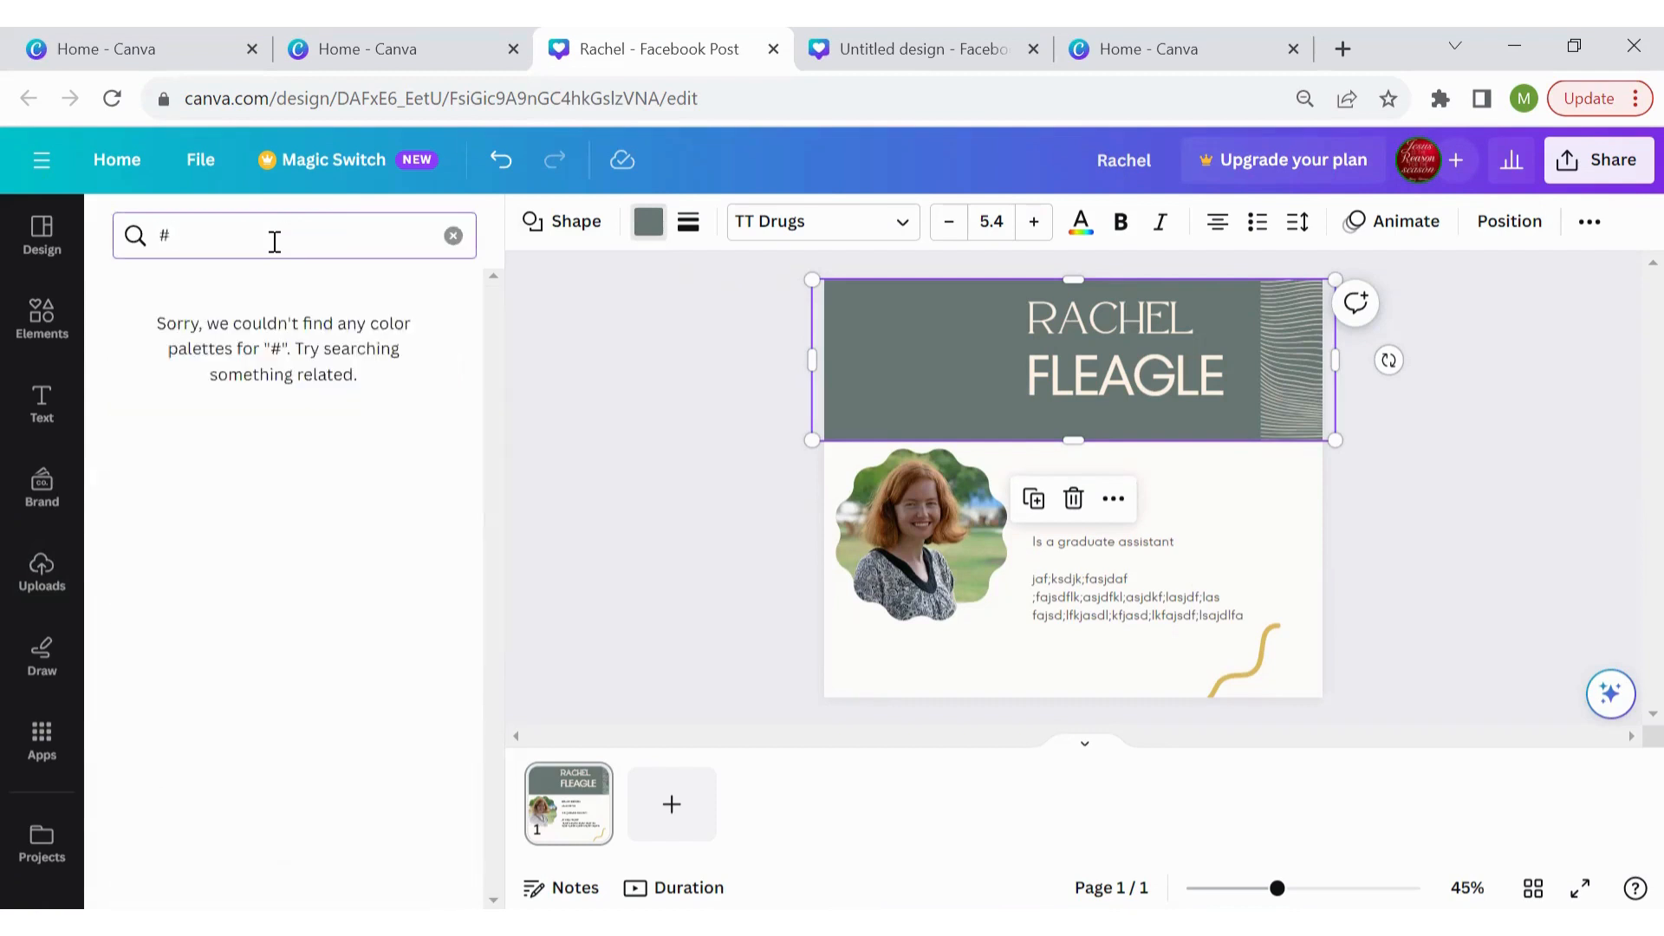
text(004b)
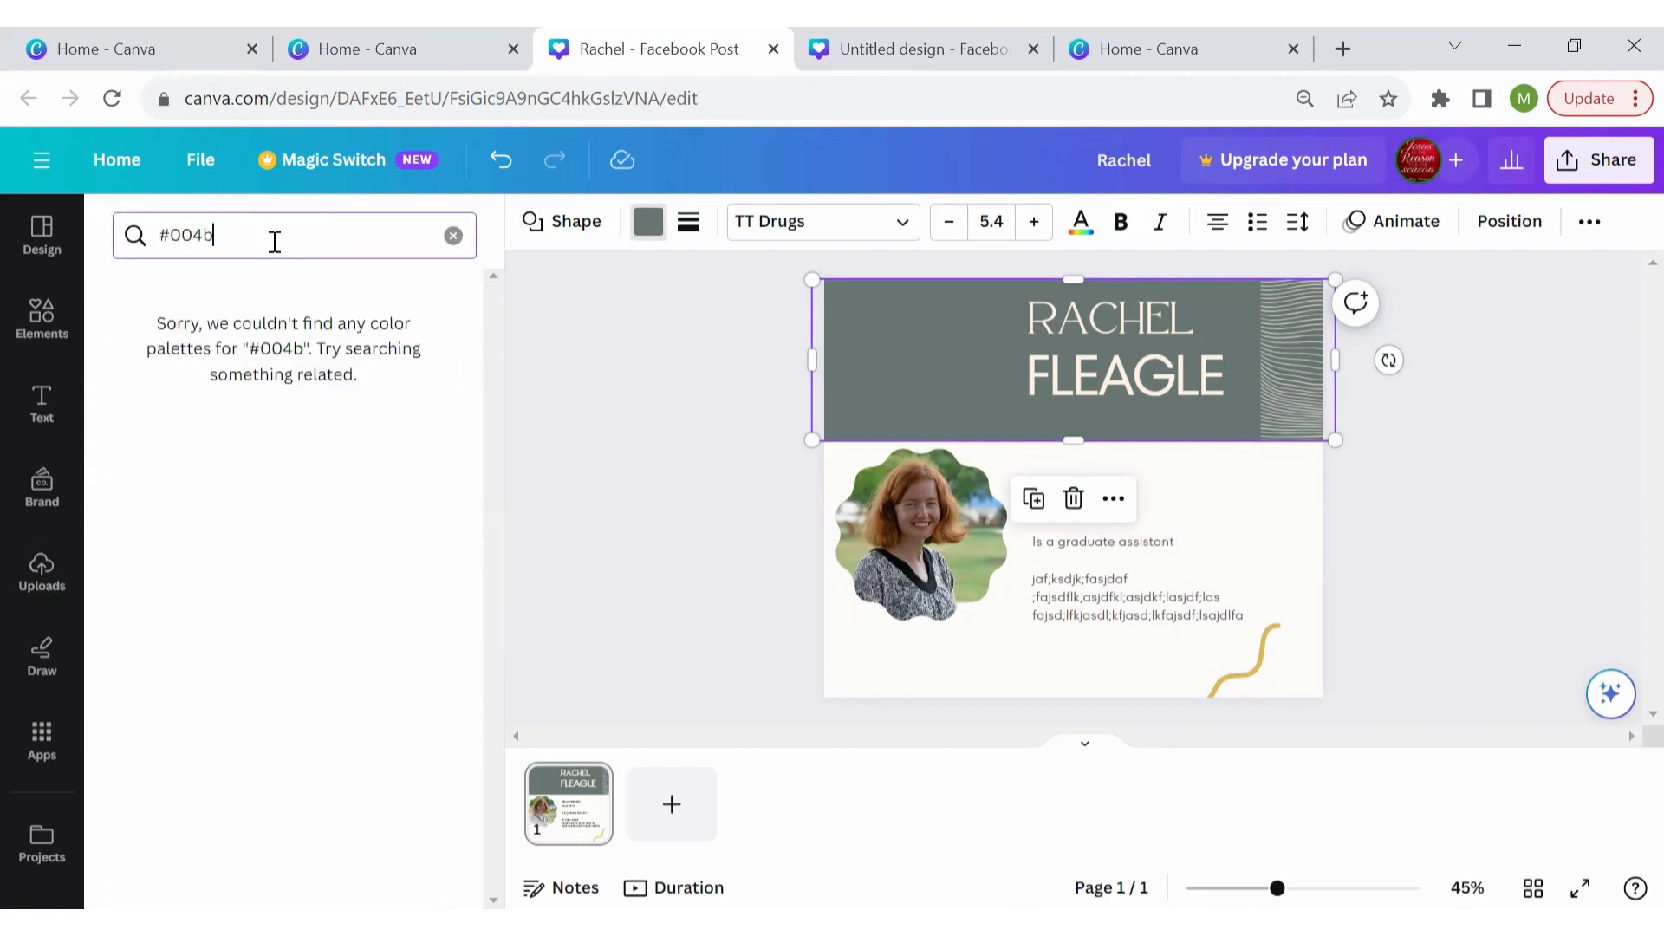
text(85)
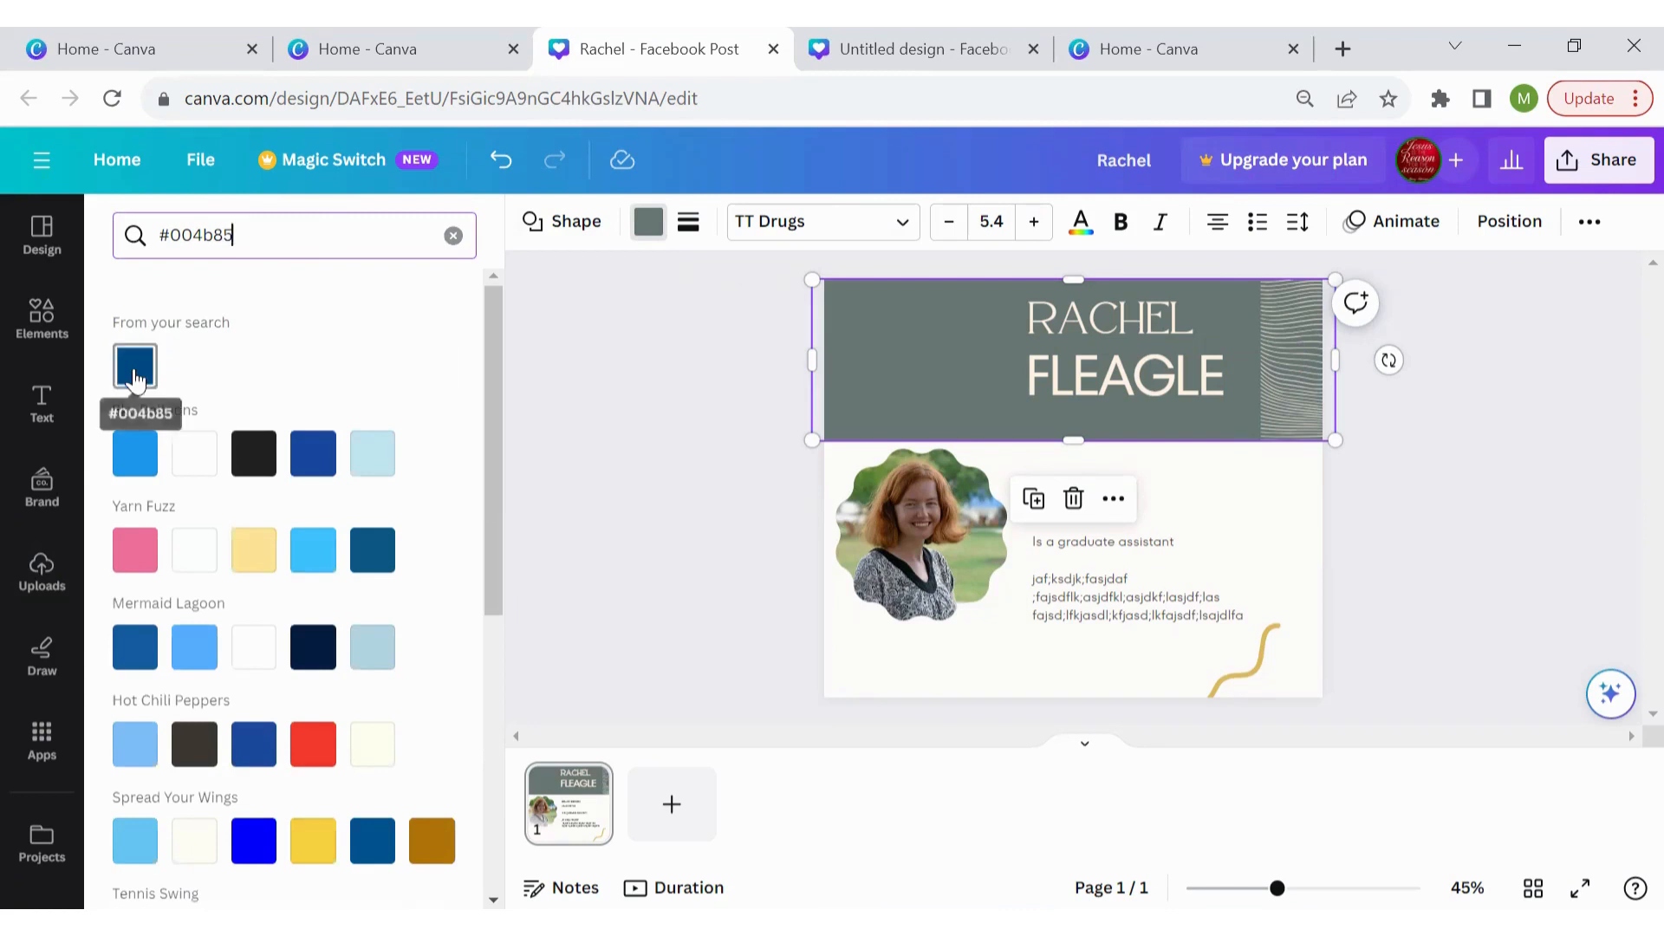
click(136, 368)
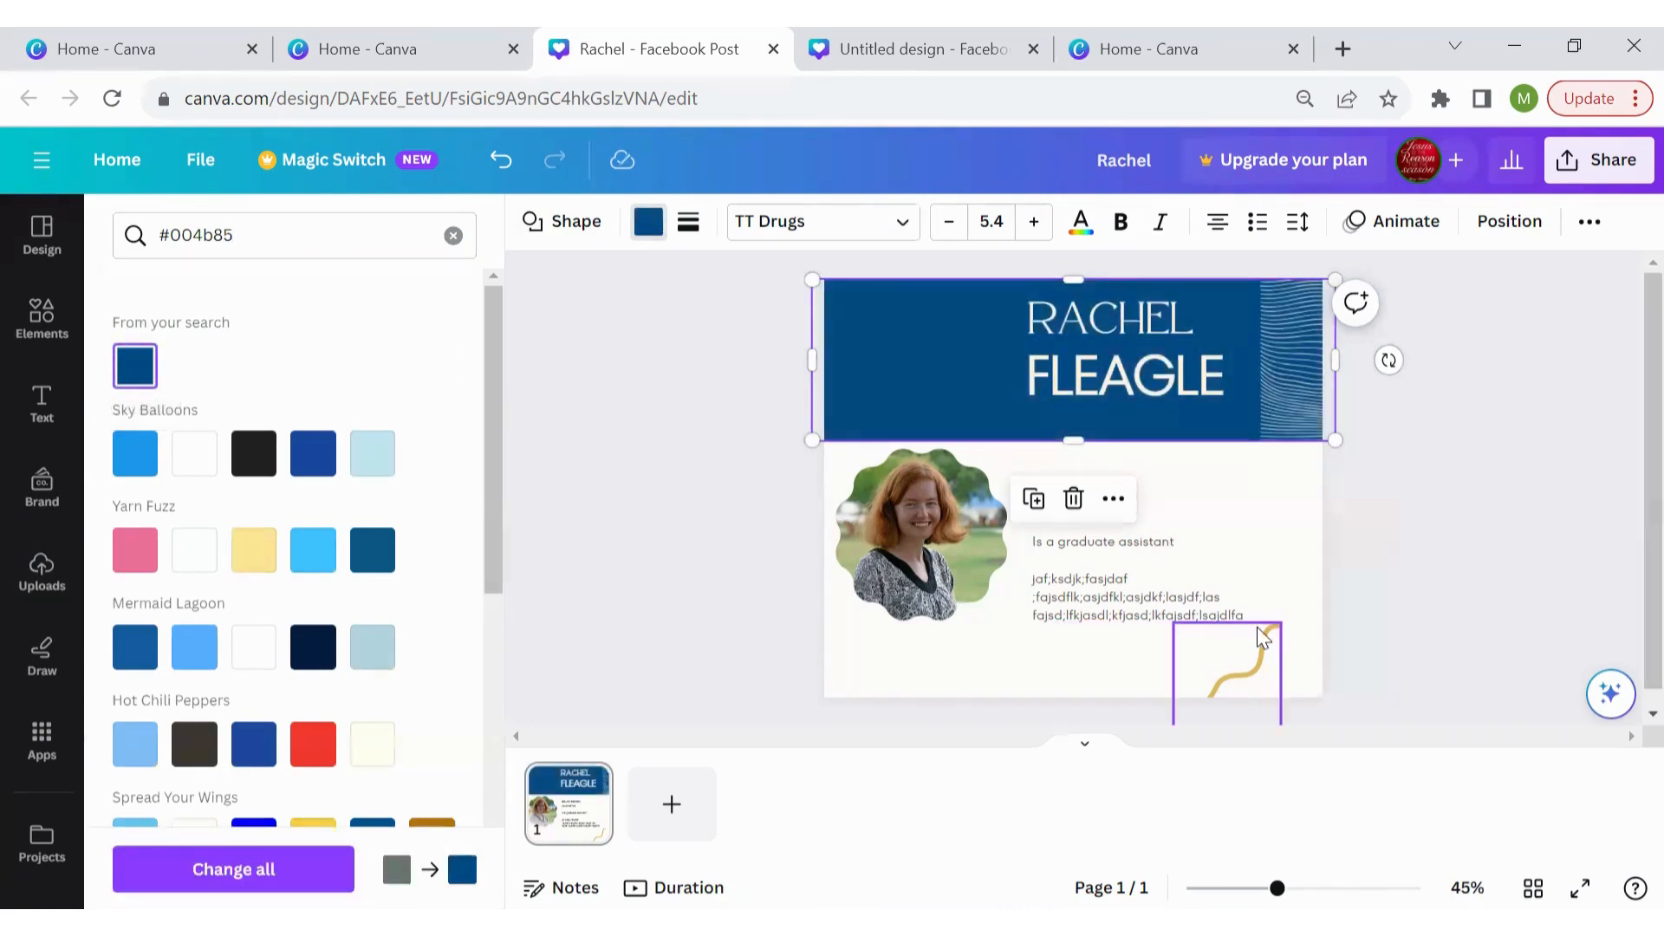
click(1494, 508)
click(1261, 668)
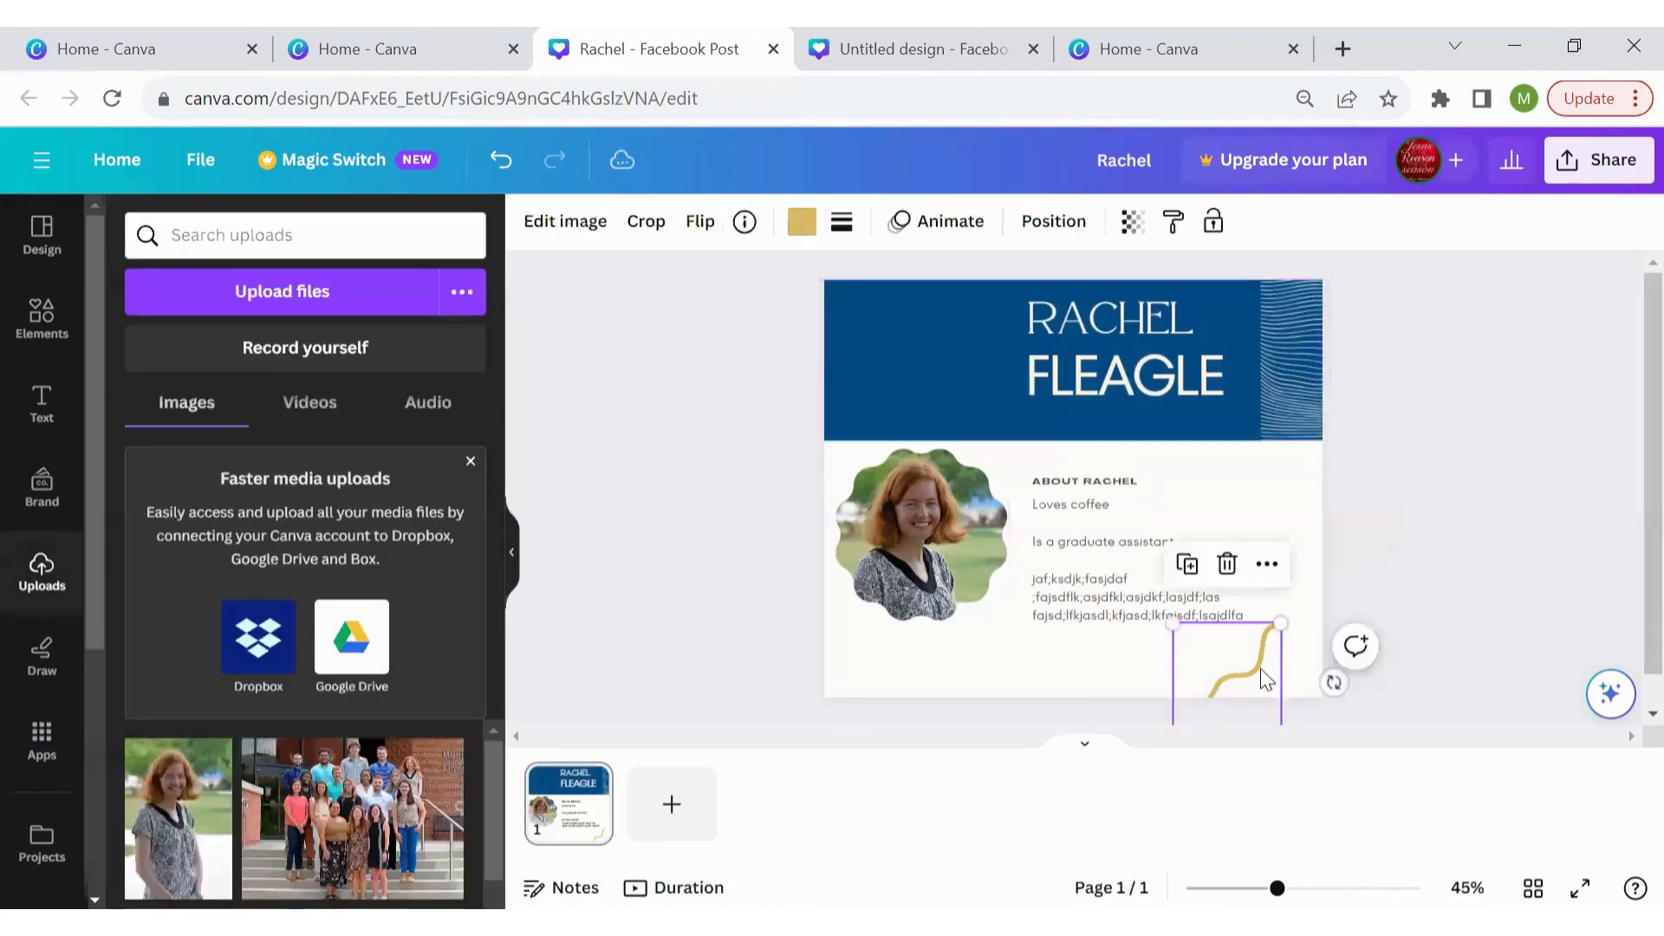
Move the gold squiggle into the bottom-right corner and recolour it black instead of white
drag(1260, 668, 1304, 642)
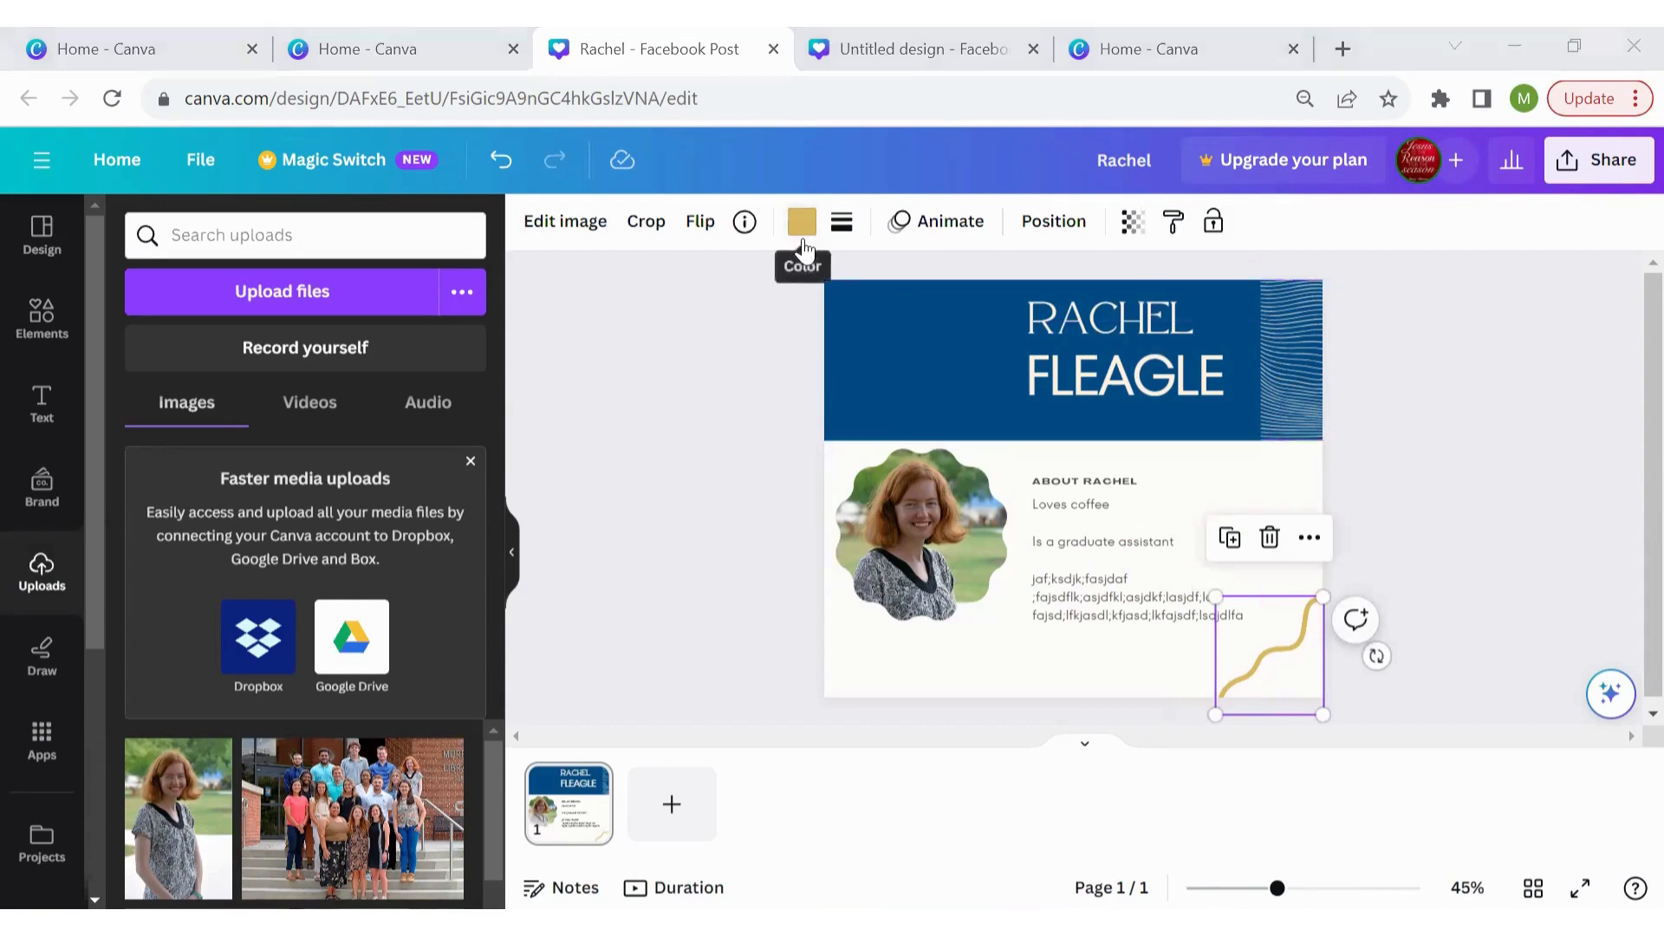
click(801, 223)
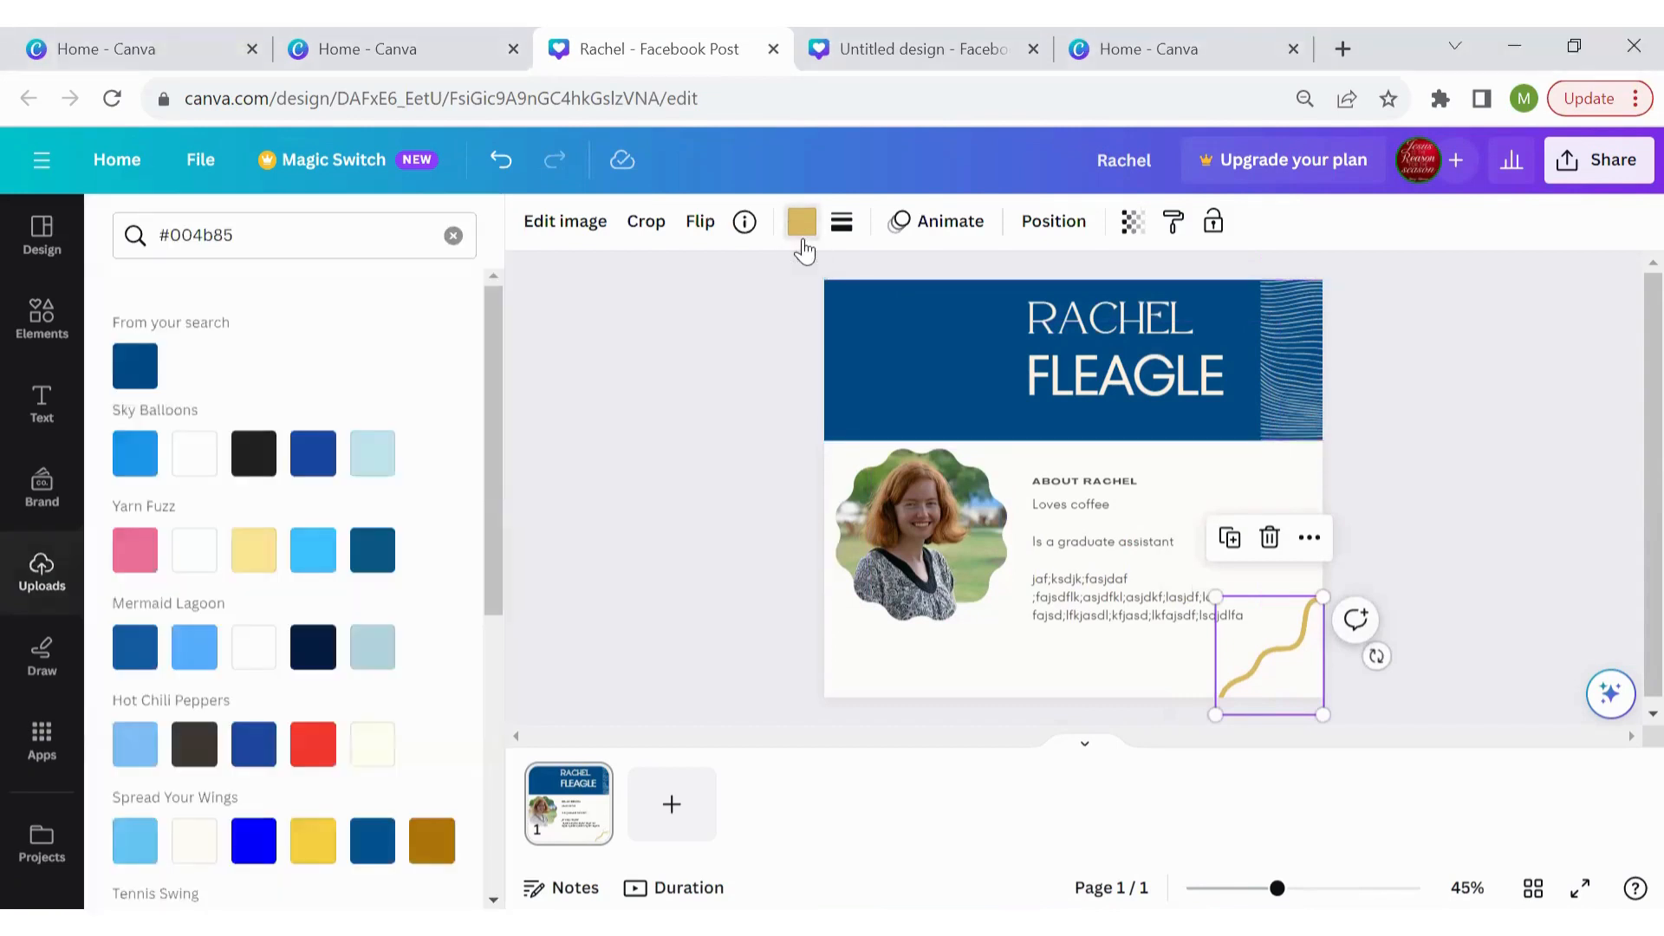
click(197, 457)
click(257, 458)
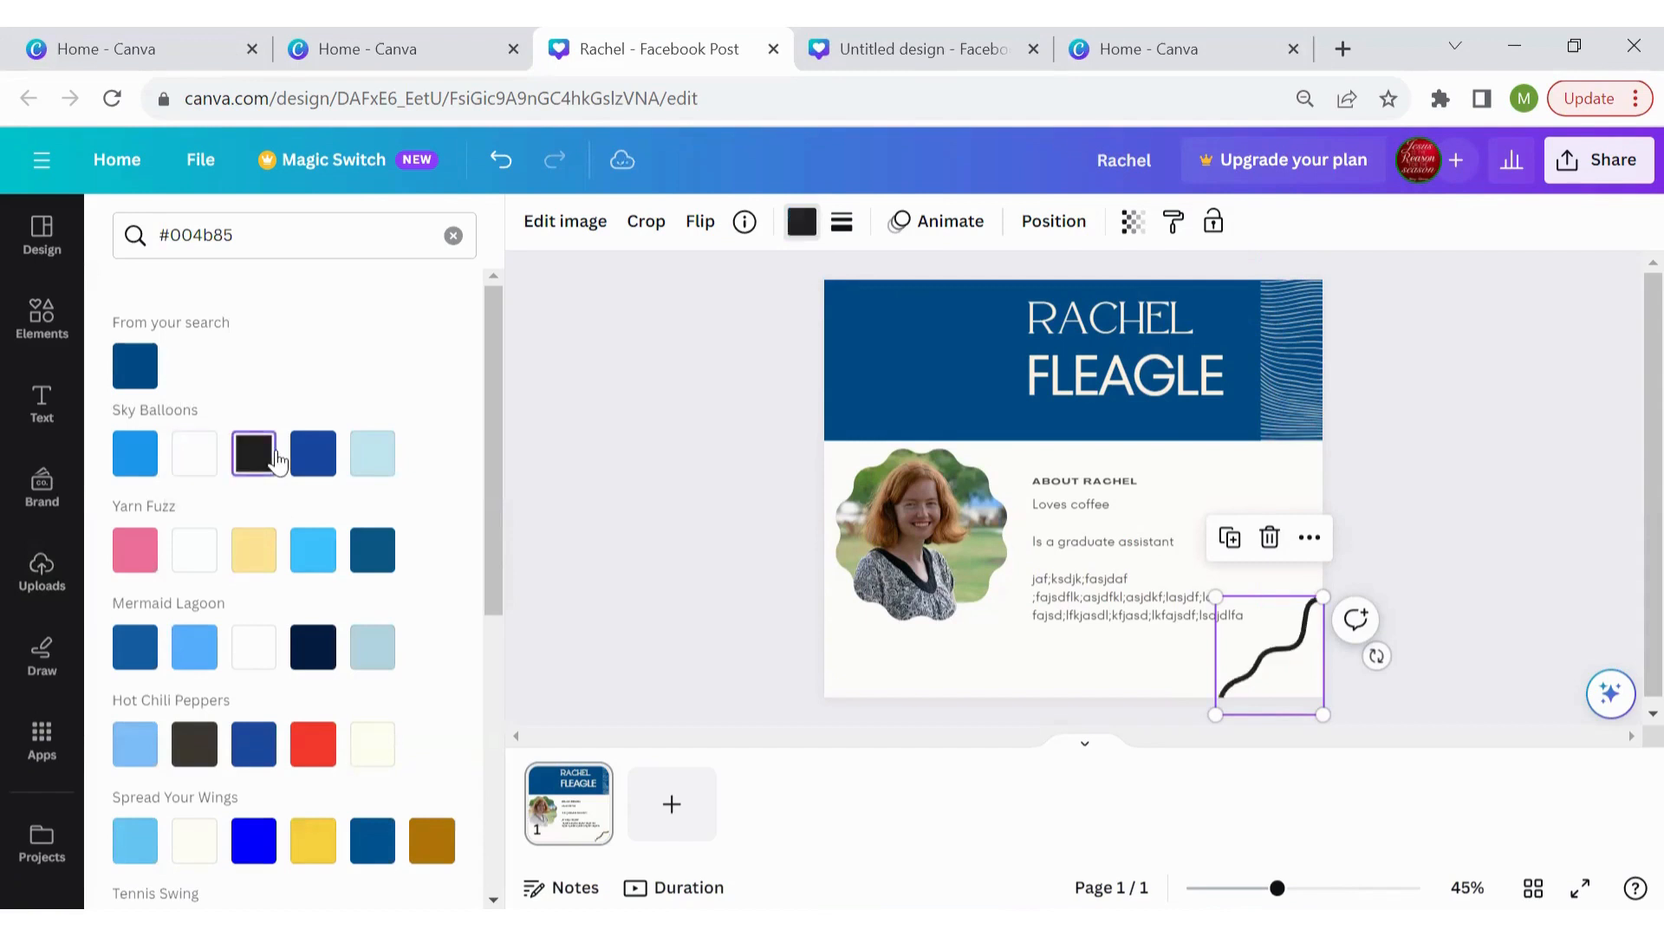
key(Escape)
Select the page and view its background colour choices without changing them
click(995, 678)
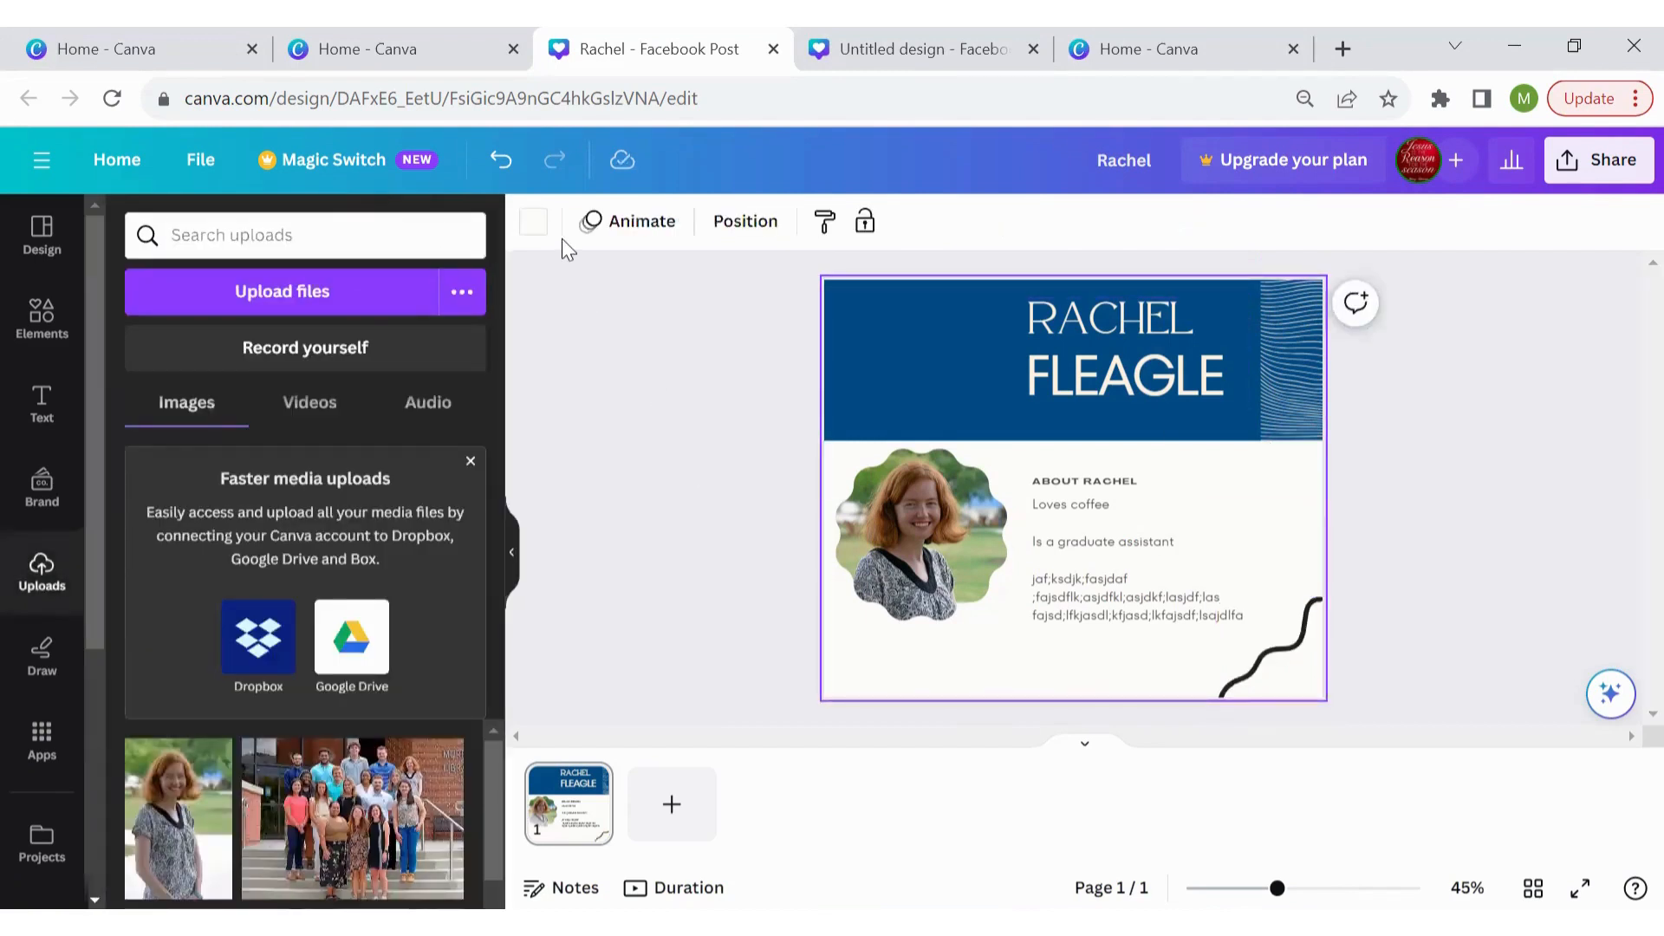
click(561, 238)
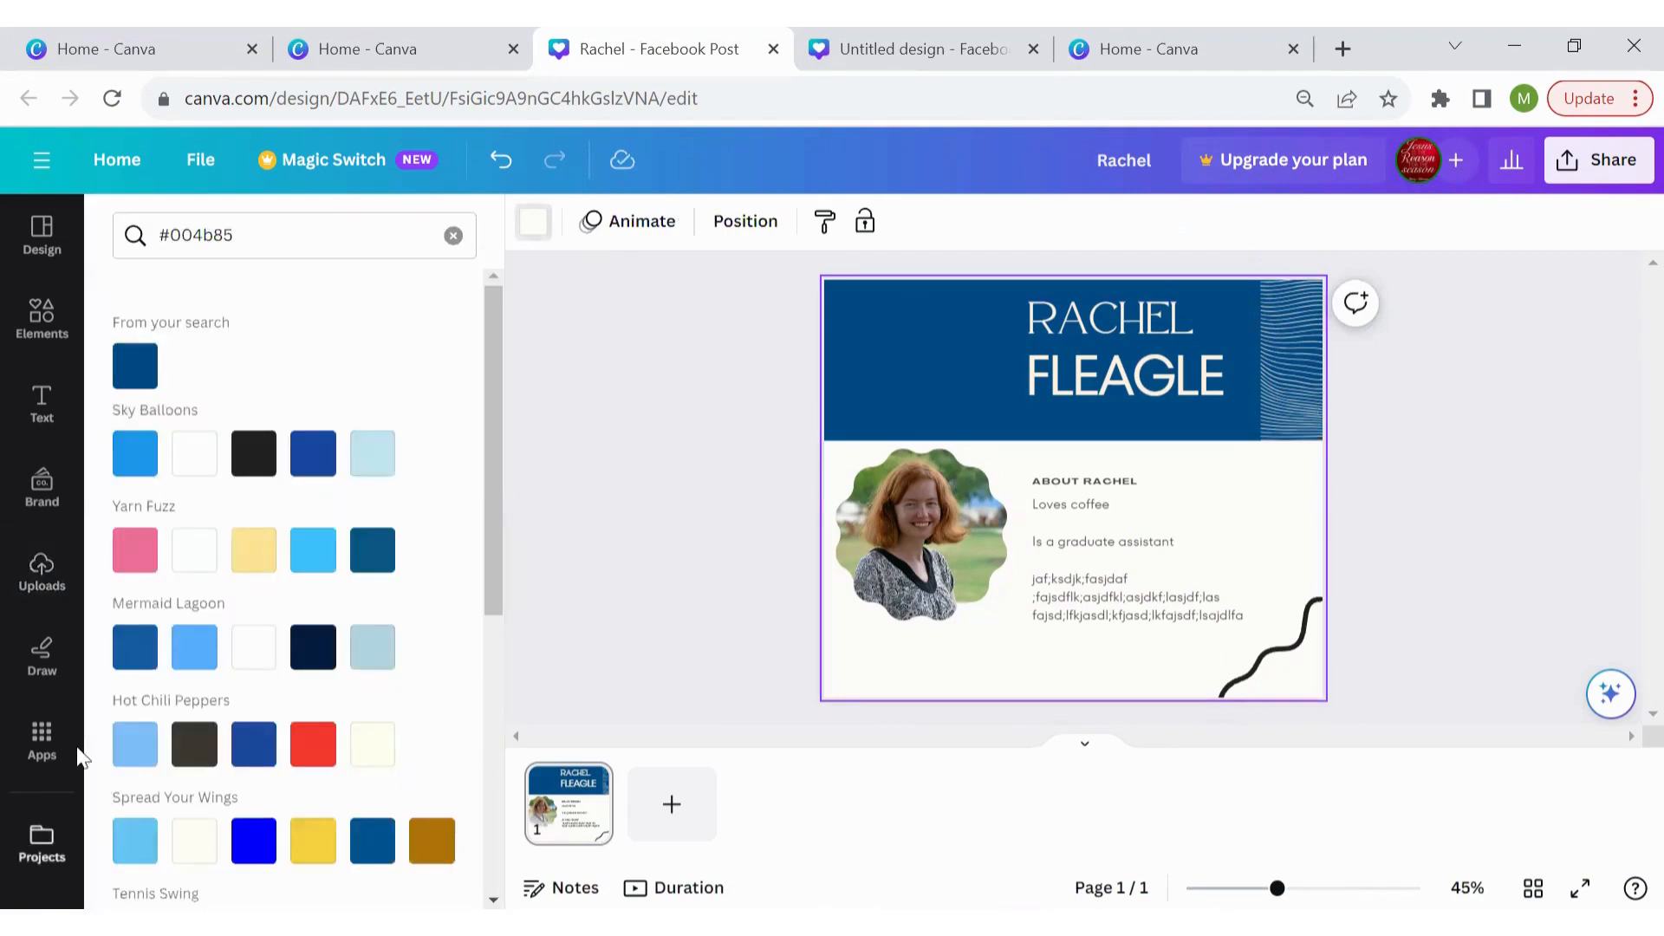
click(604, 506)
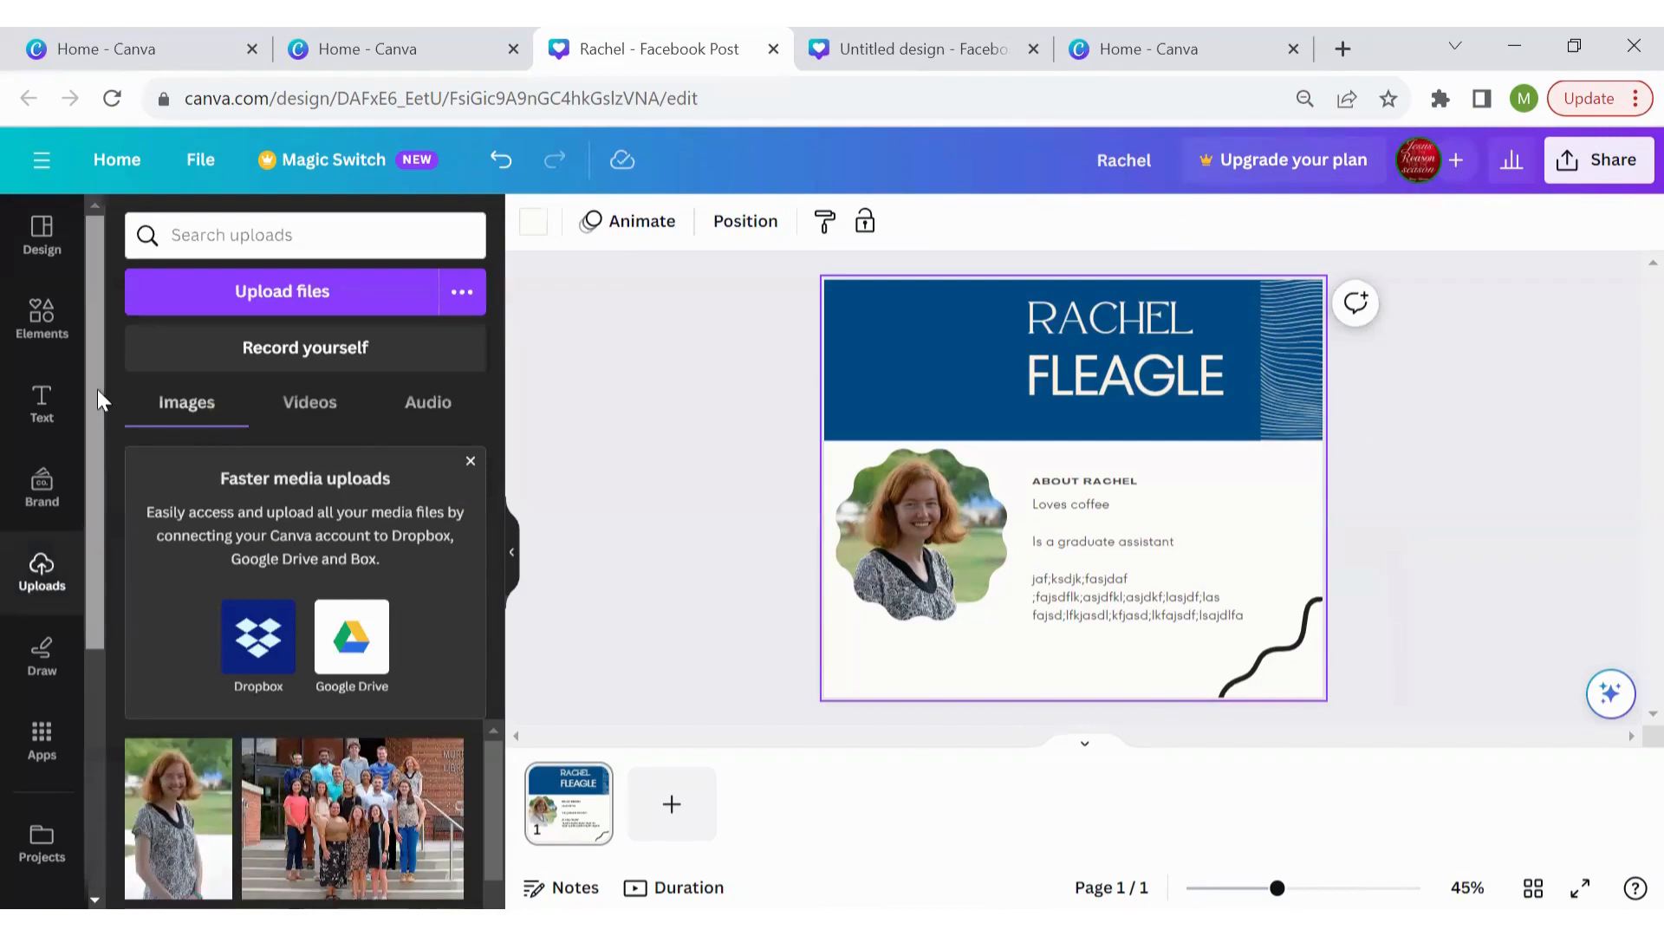
Try white and marble textured page backgrounds, then undo both to restore the plain page
scroll(97, 388, down, 5)
click(42, 696)
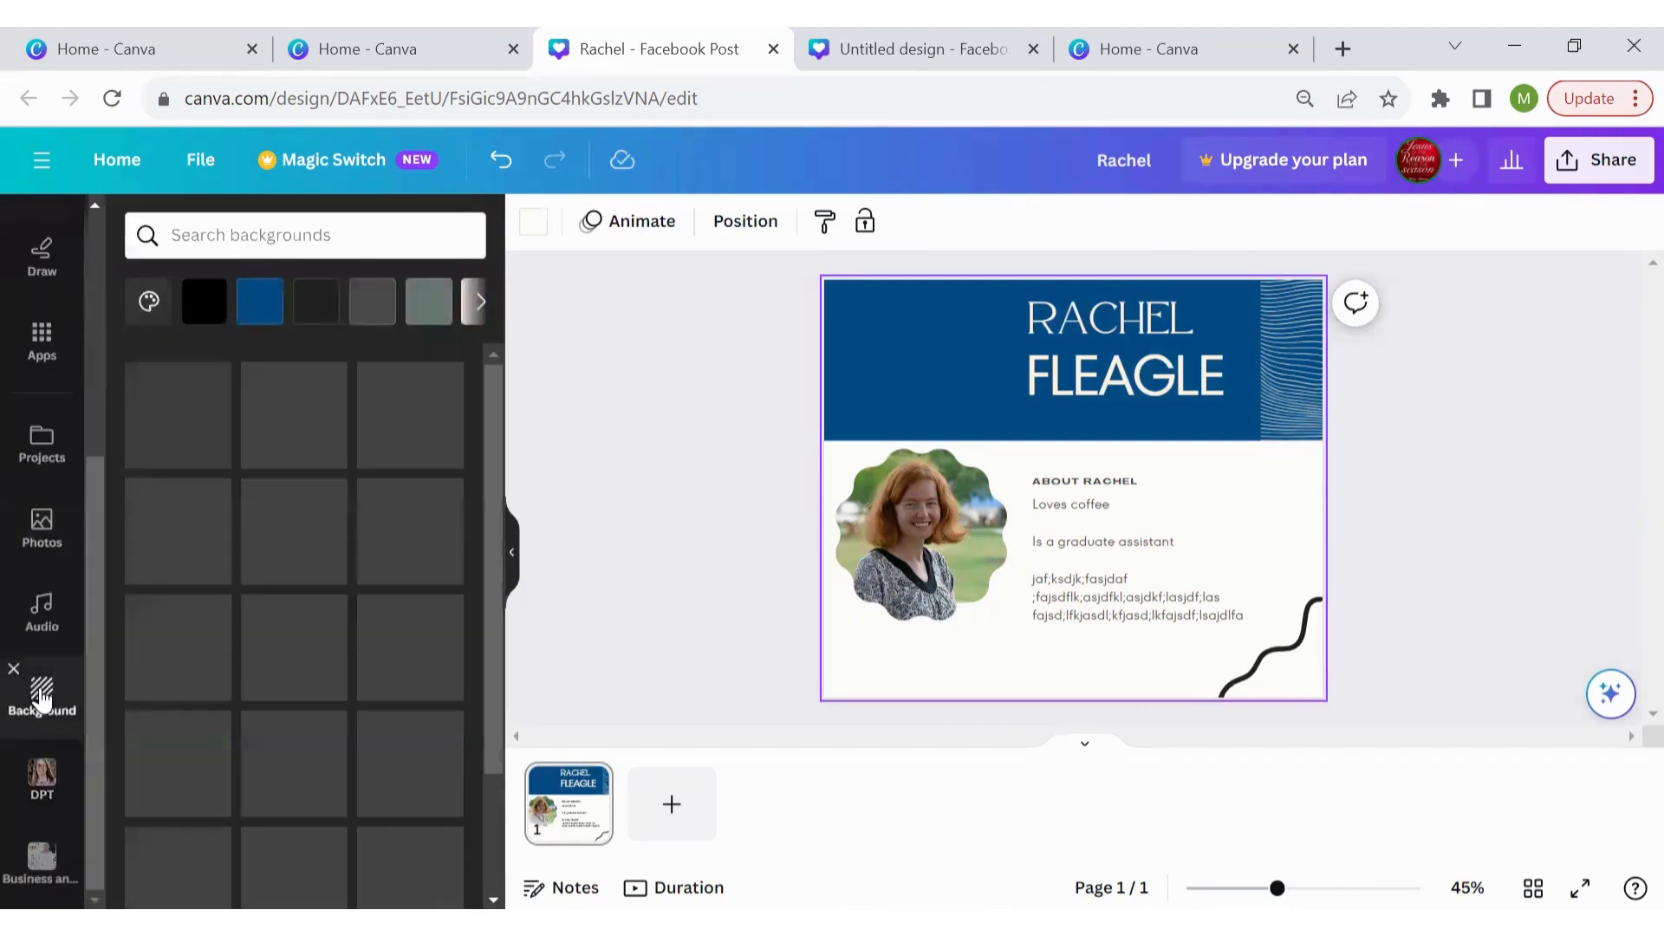
click(284, 646)
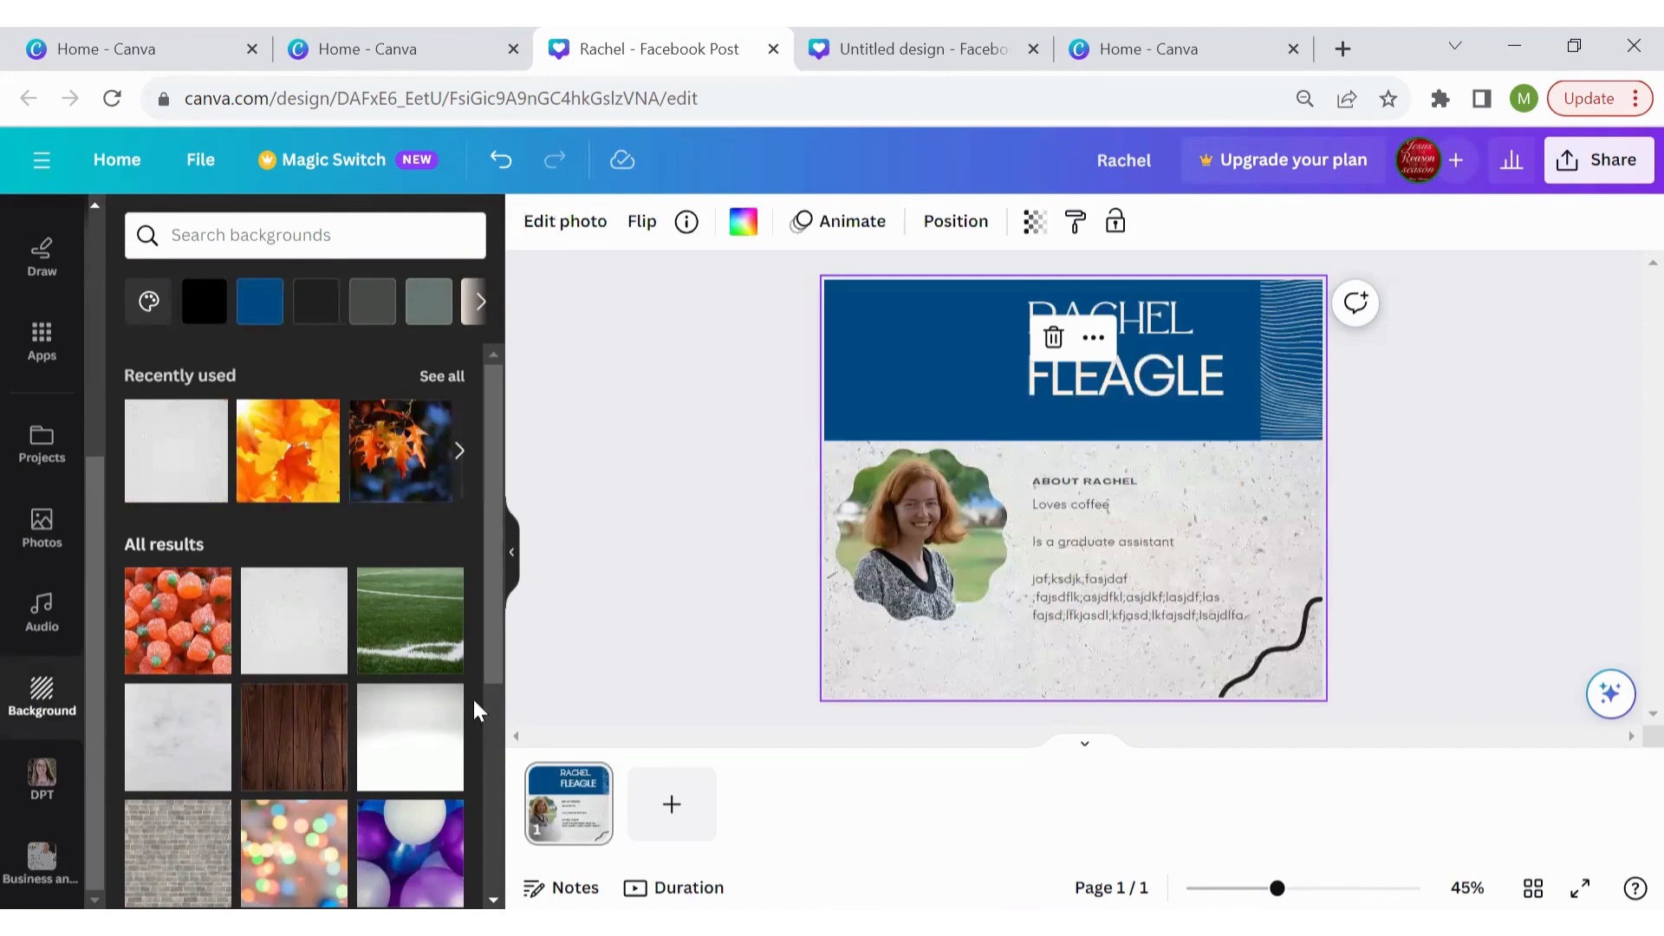
click(210, 755)
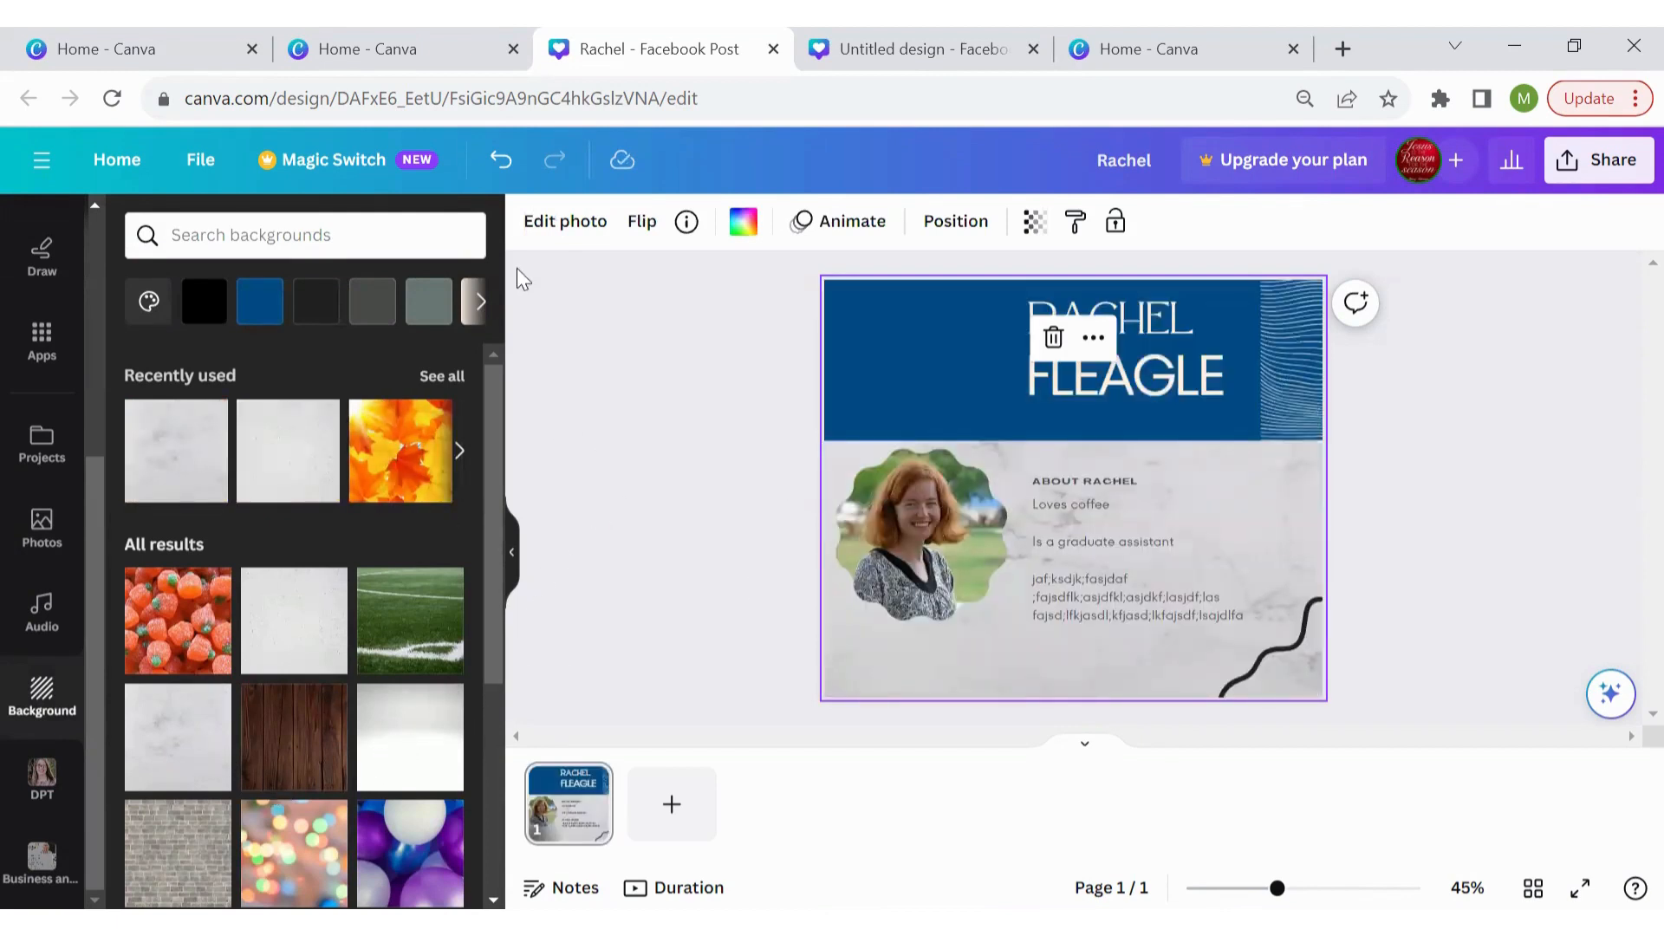
key(ctrl+z)
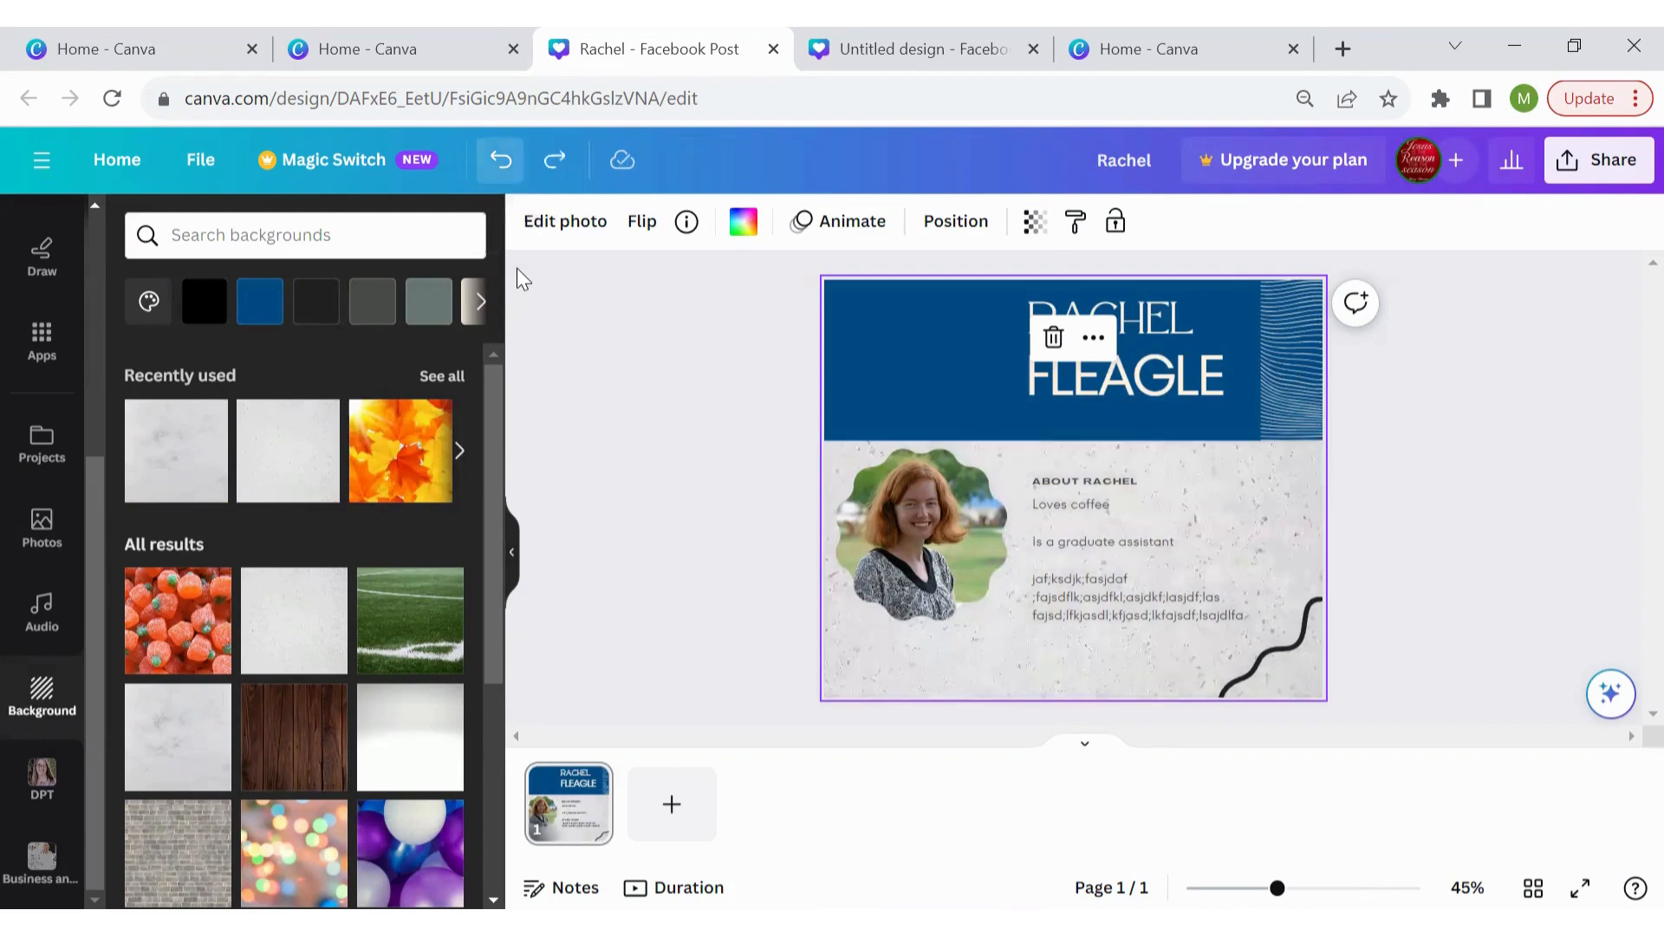
key(ctrl+z)
Shift the scalloped photo slightly down and add a Drop shadow with size 13 and distance 47
click(863, 533)
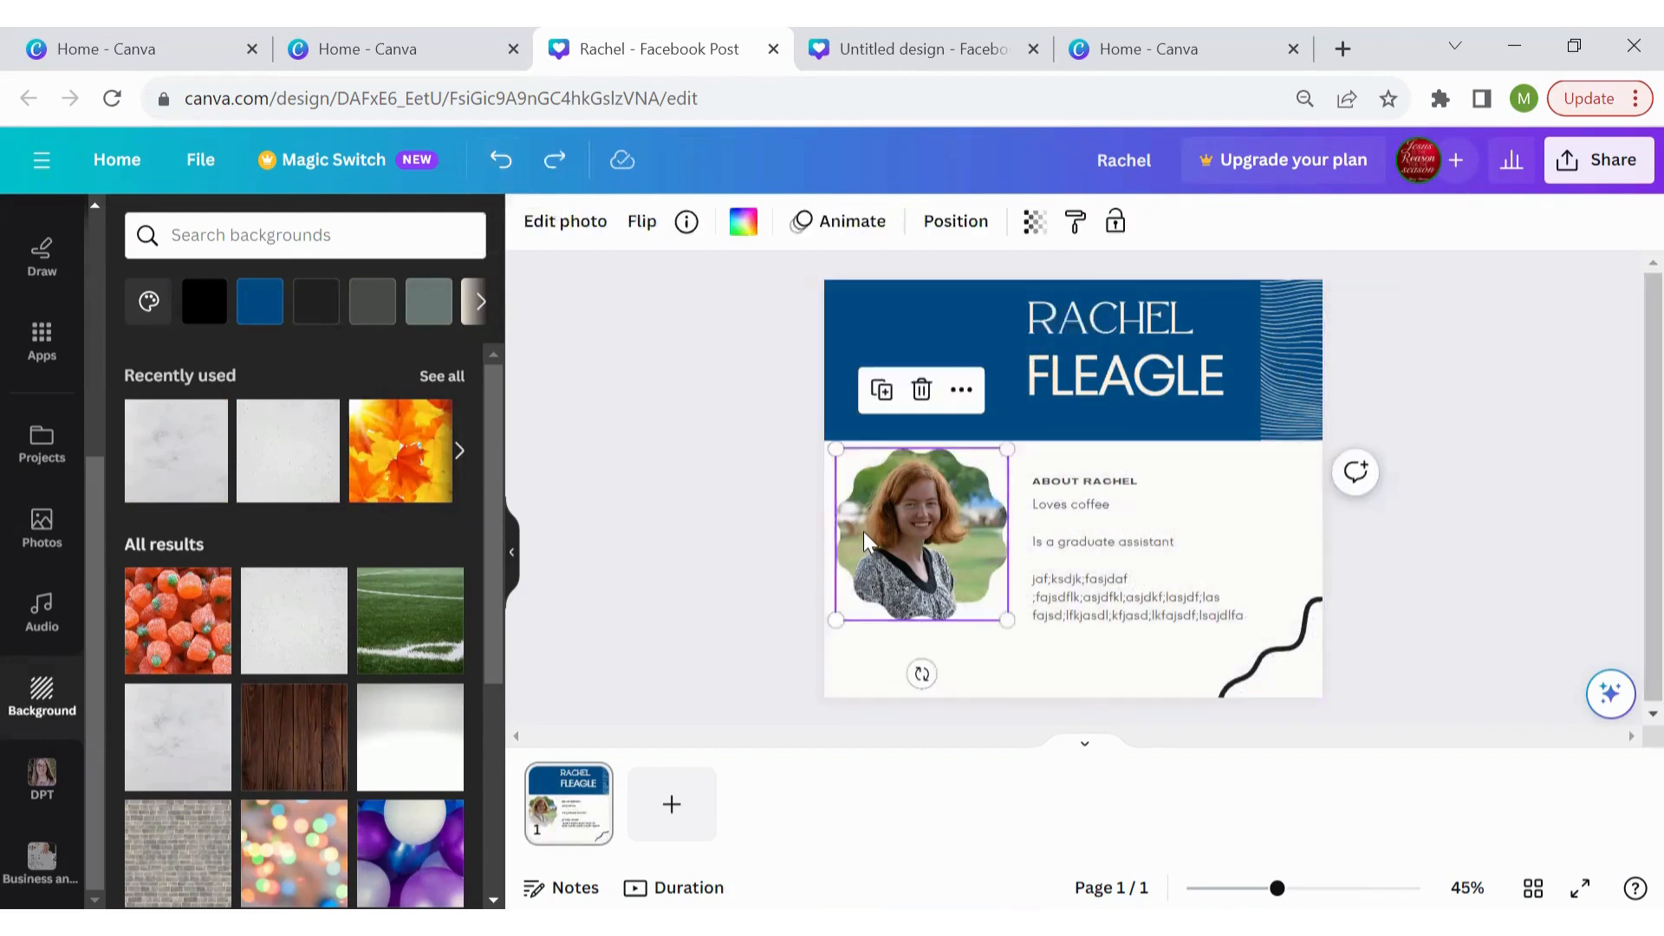
drag(864, 532, 867, 548)
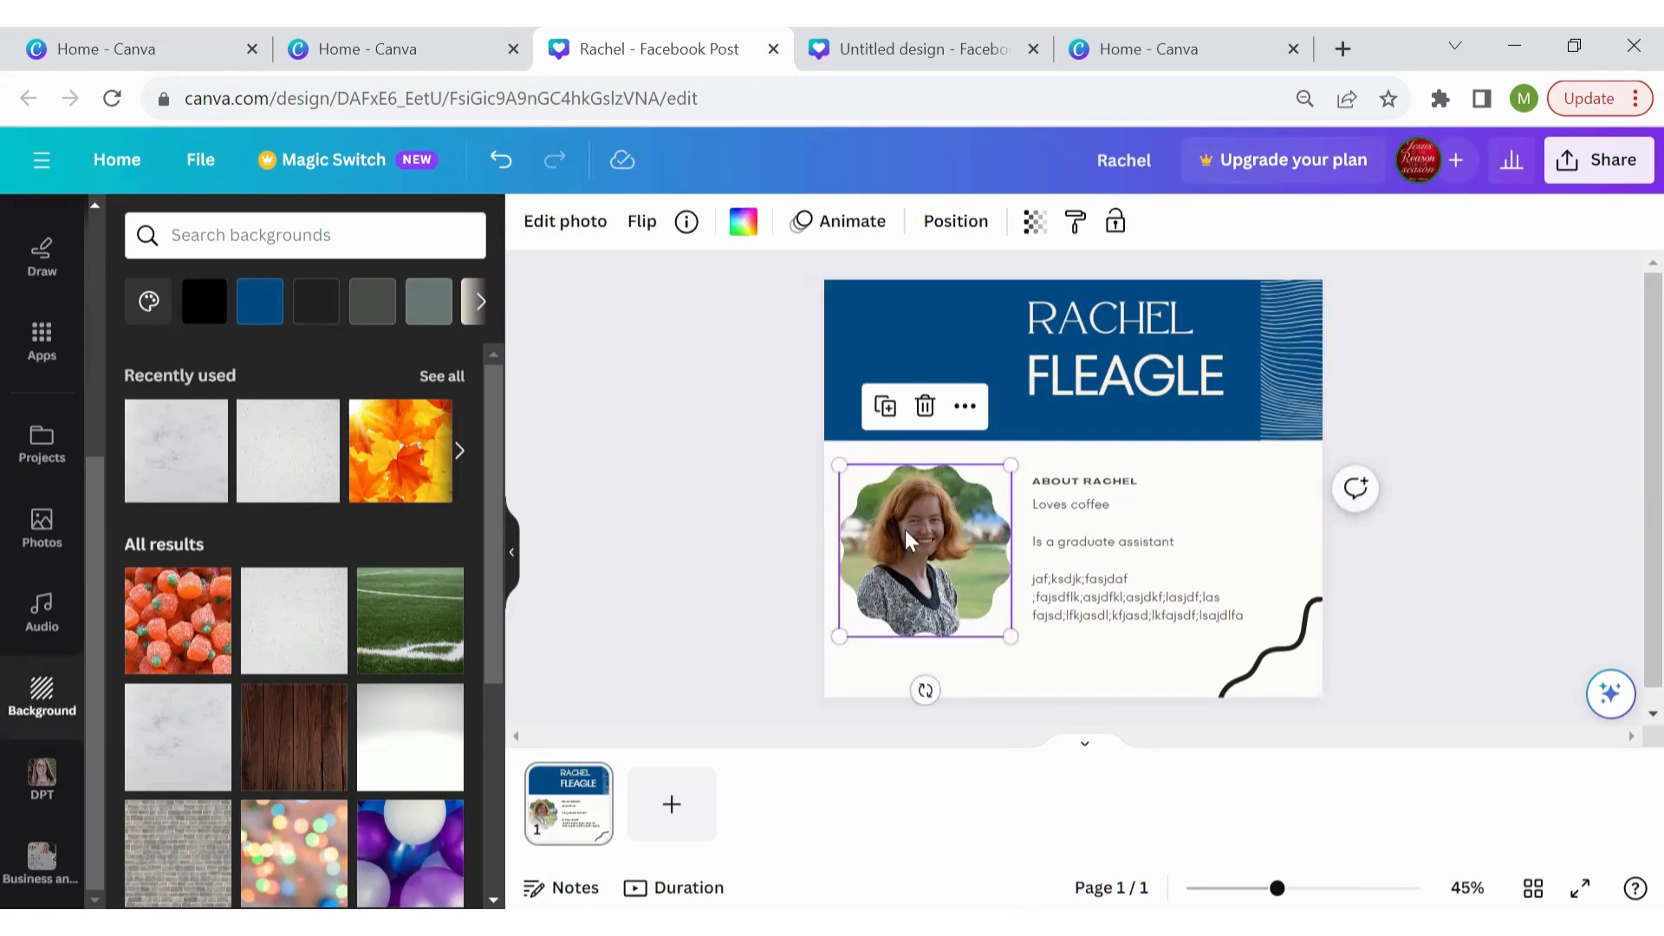
click(568, 247)
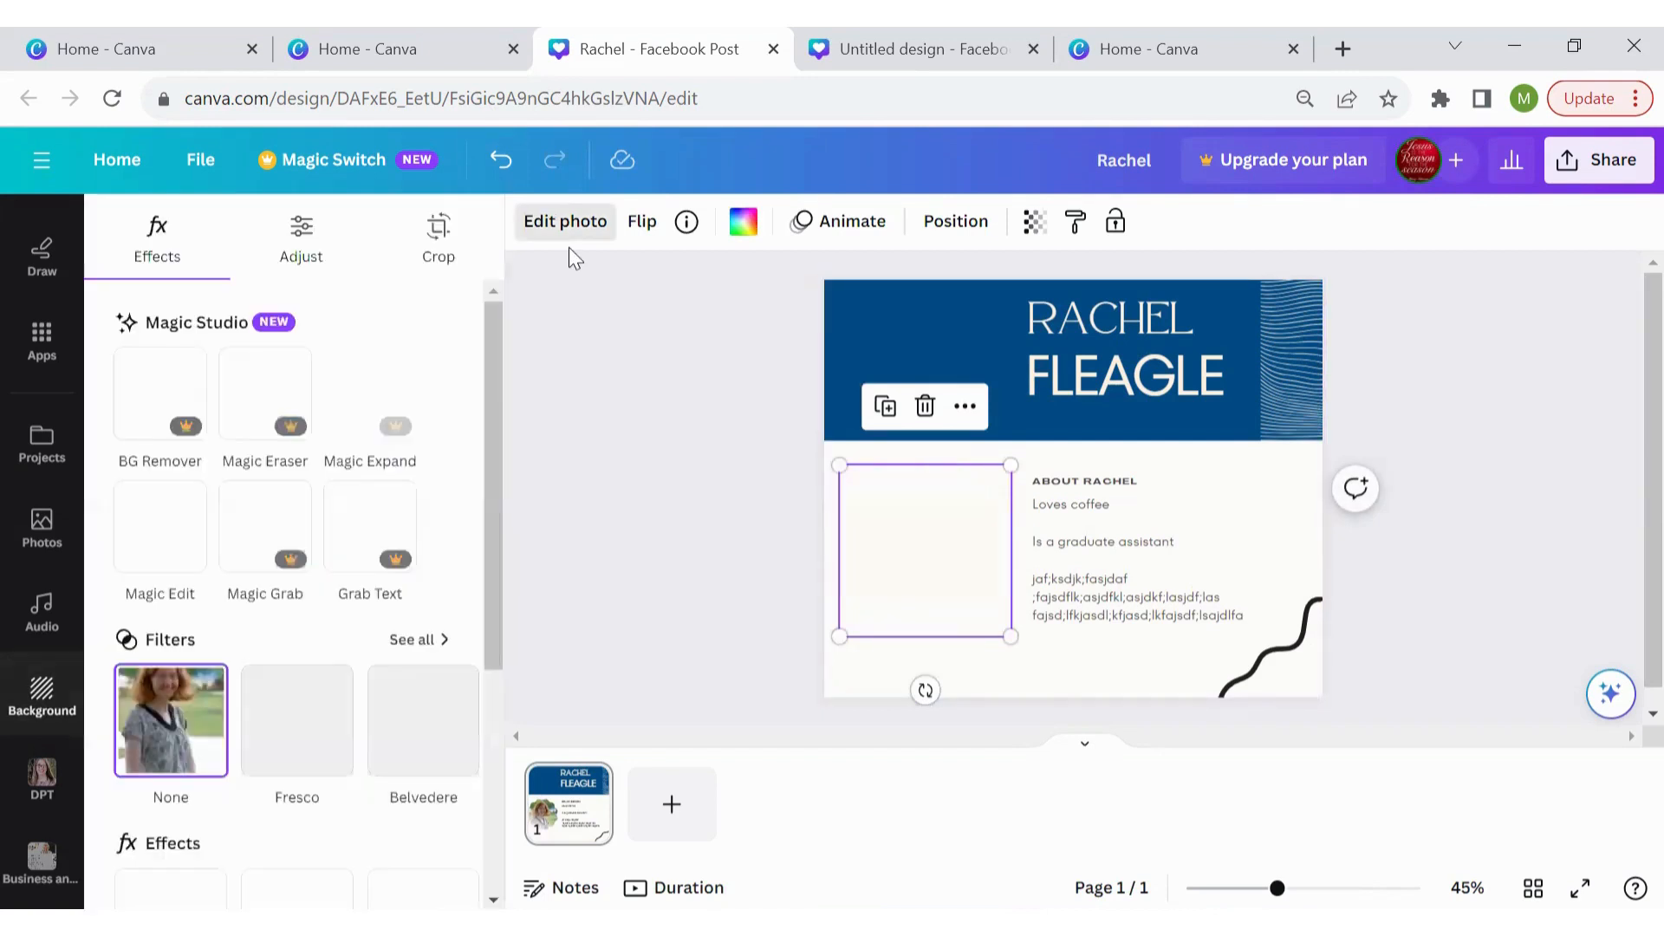
drag(501, 381, 520, 643)
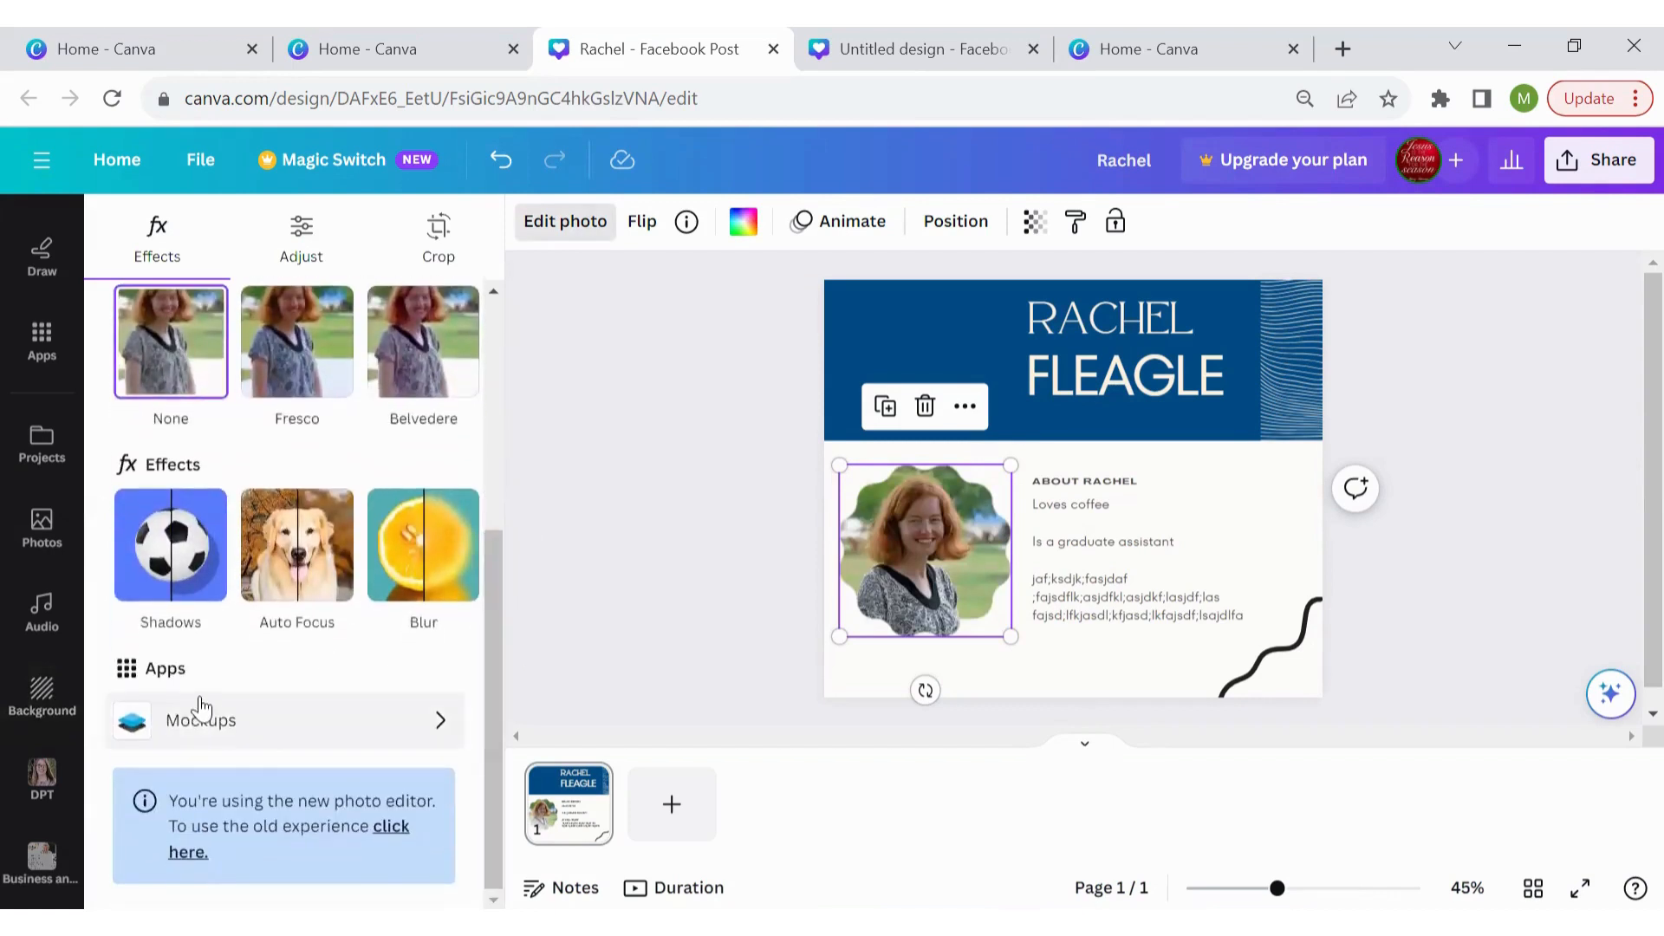
click(182, 574)
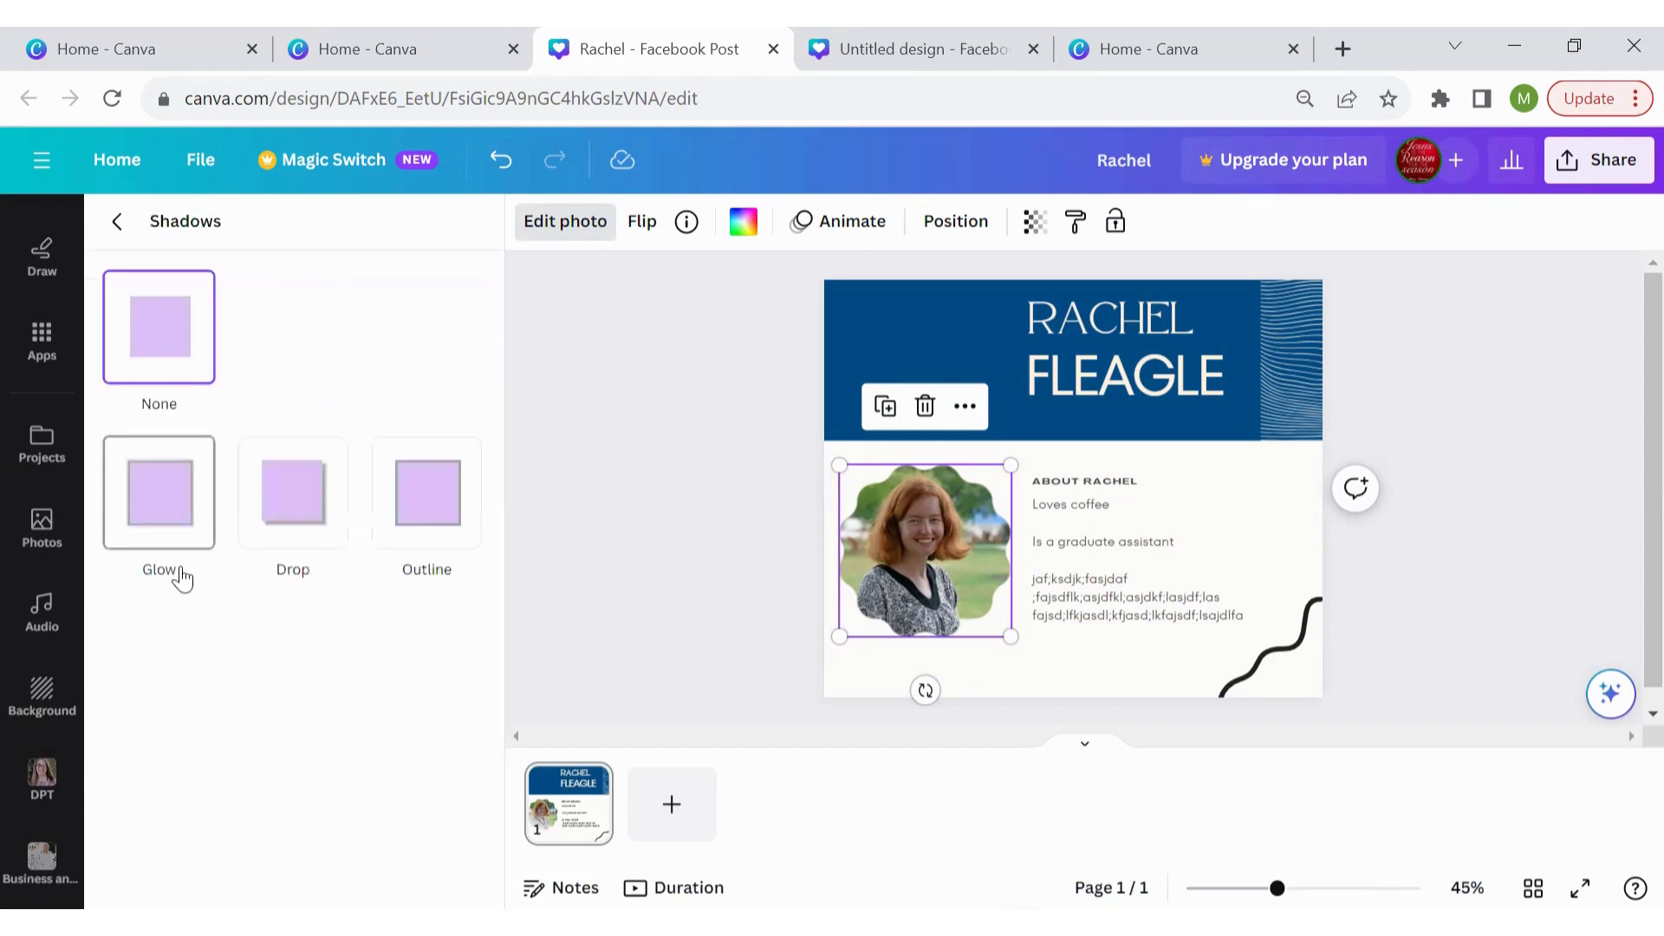
click(272, 520)
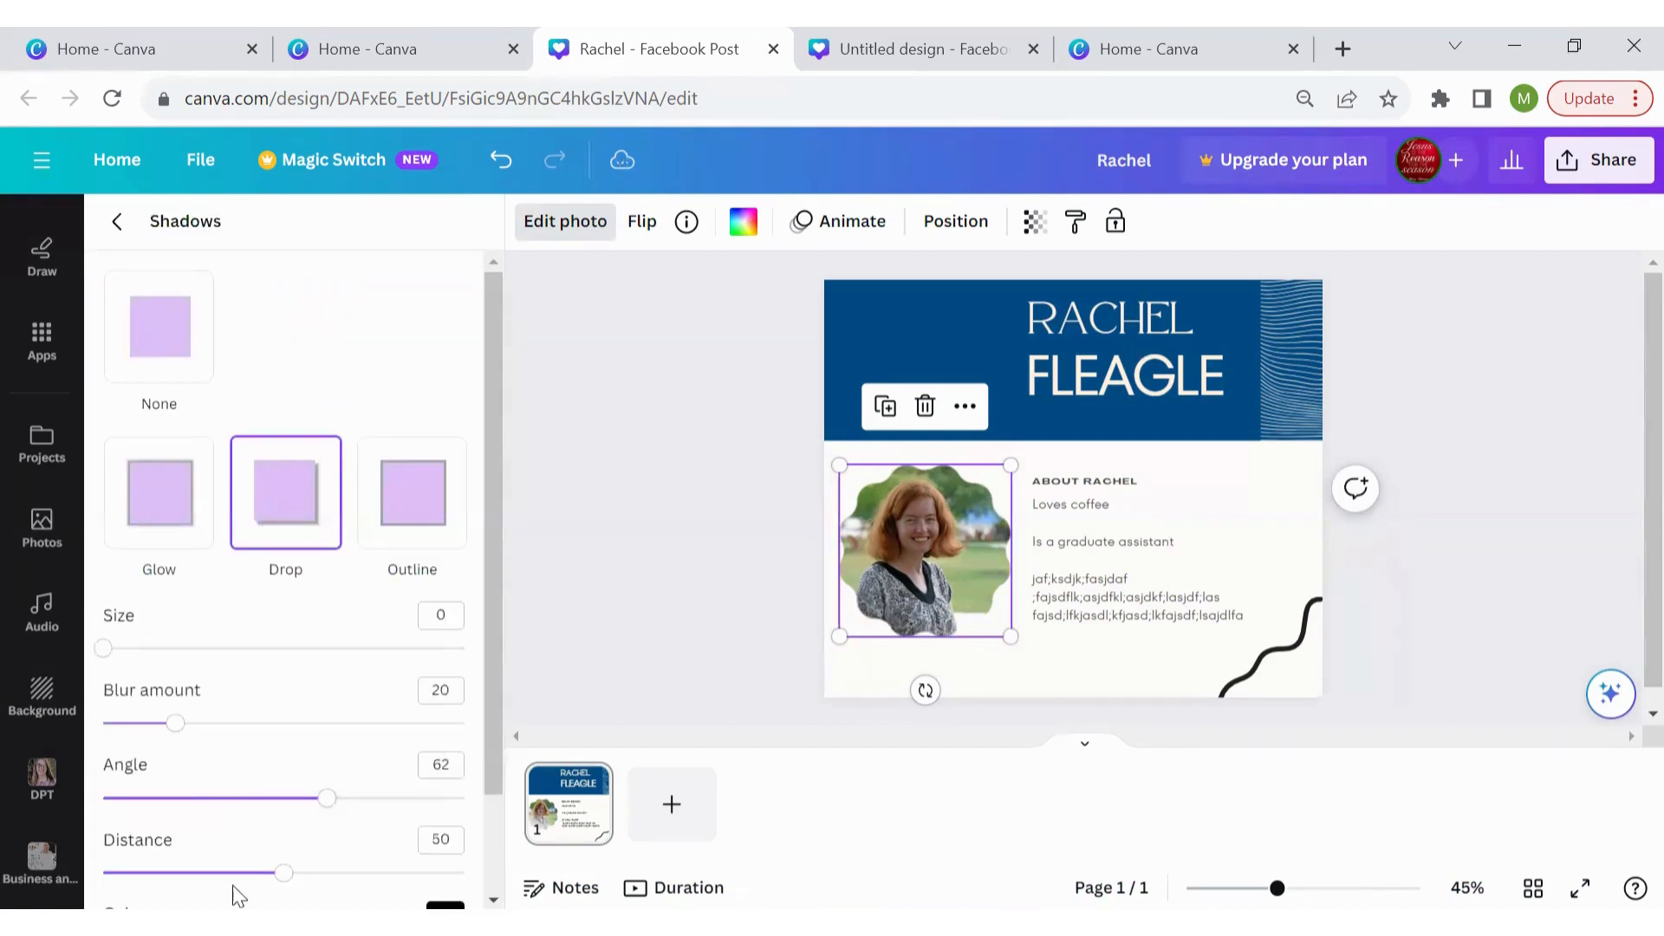
mouse_move(286, 884)
mouse_down()
mouse_move(218, 886)
mouse_move(274, 882)
mouse_up()
drag(103, 647, 152, 657)
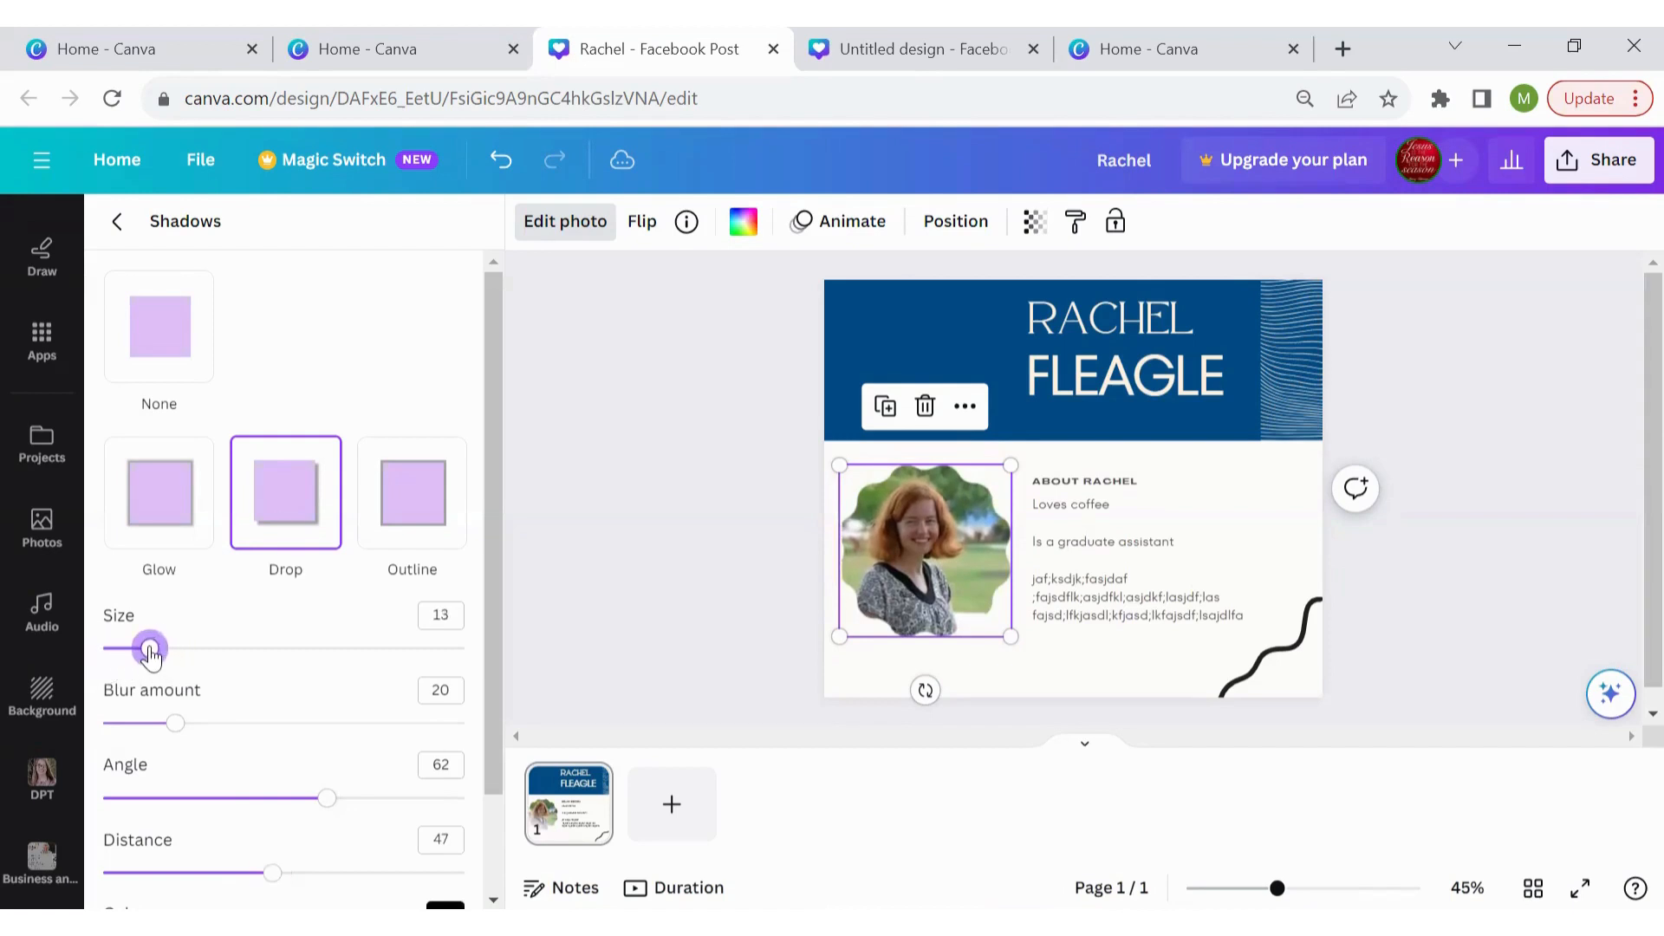
Nudge the shadowed photo back up slightly into its final position
click(700, 467)
click(981, 531)
drag(981, 526, 983, 523)
click(1475, 534)
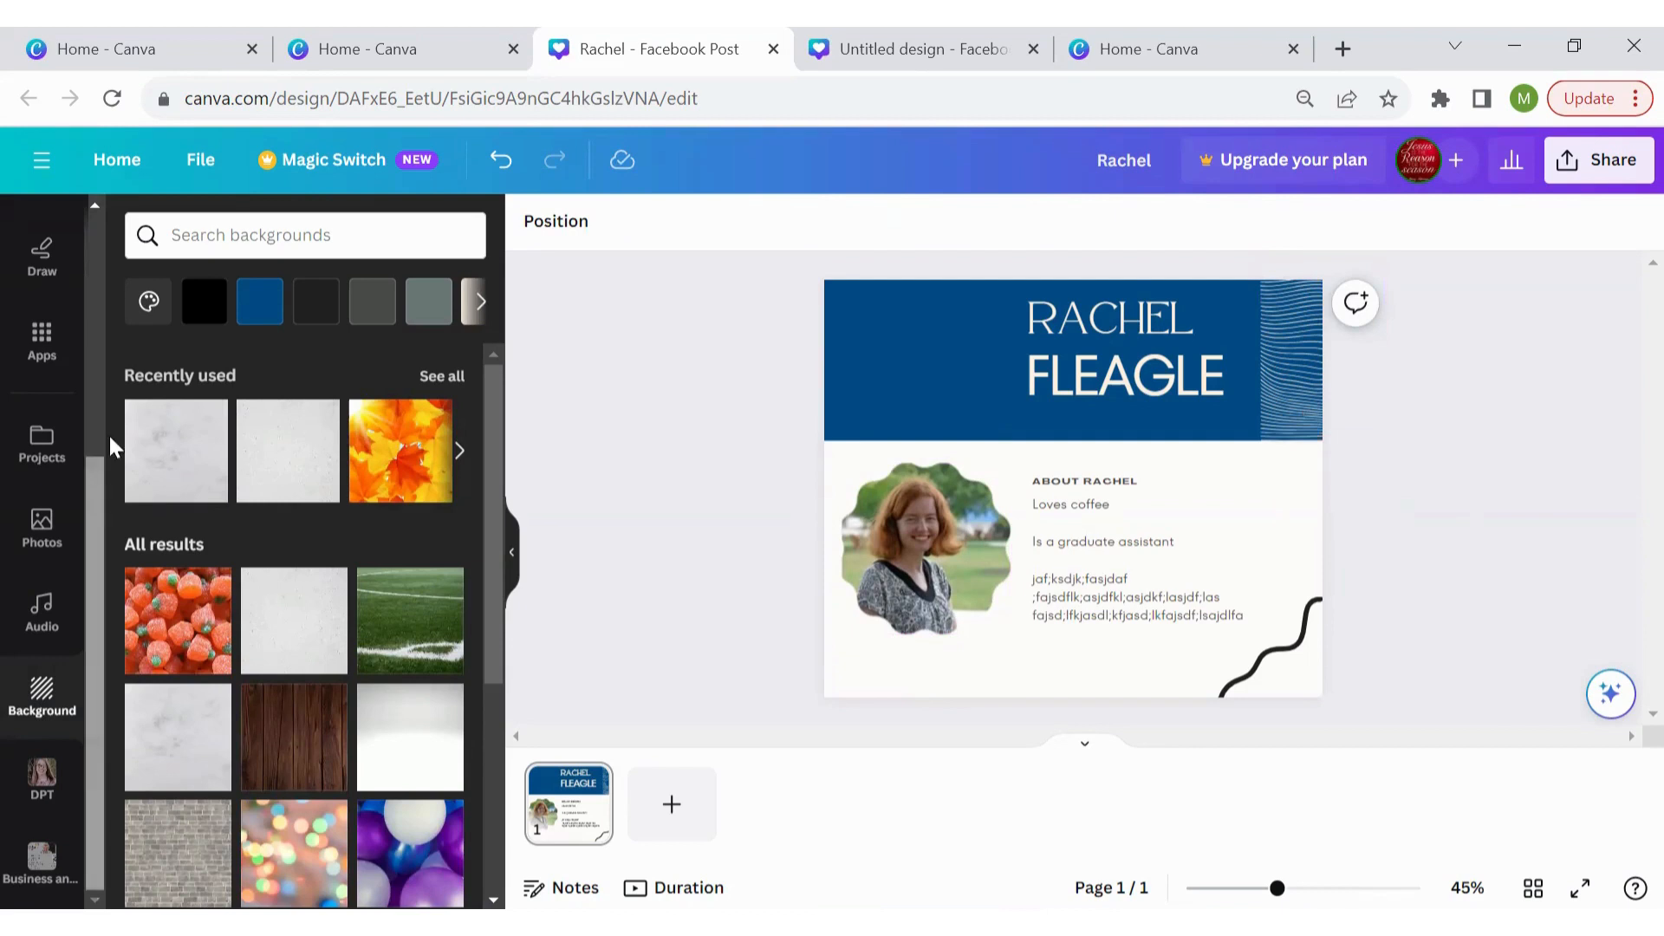
Search graphics for 'decorative' and place a rotated dotted triangle in the page's top-left corner
scroll(110, 435, up, 4)
click(65, 280)
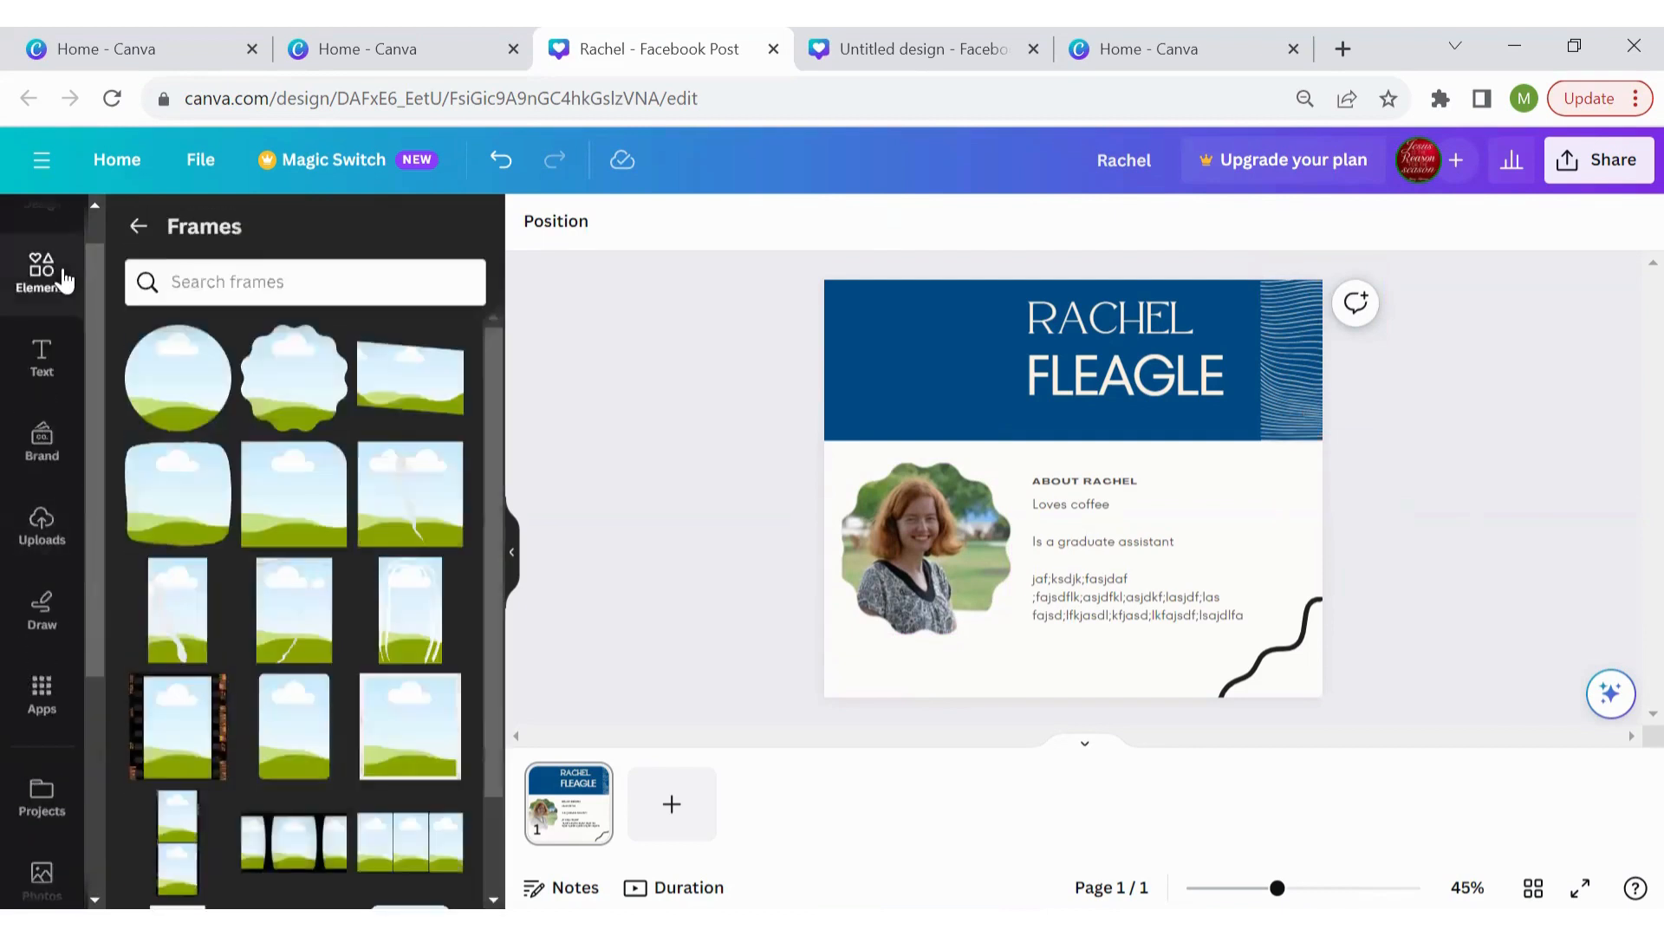
click(141, 224)
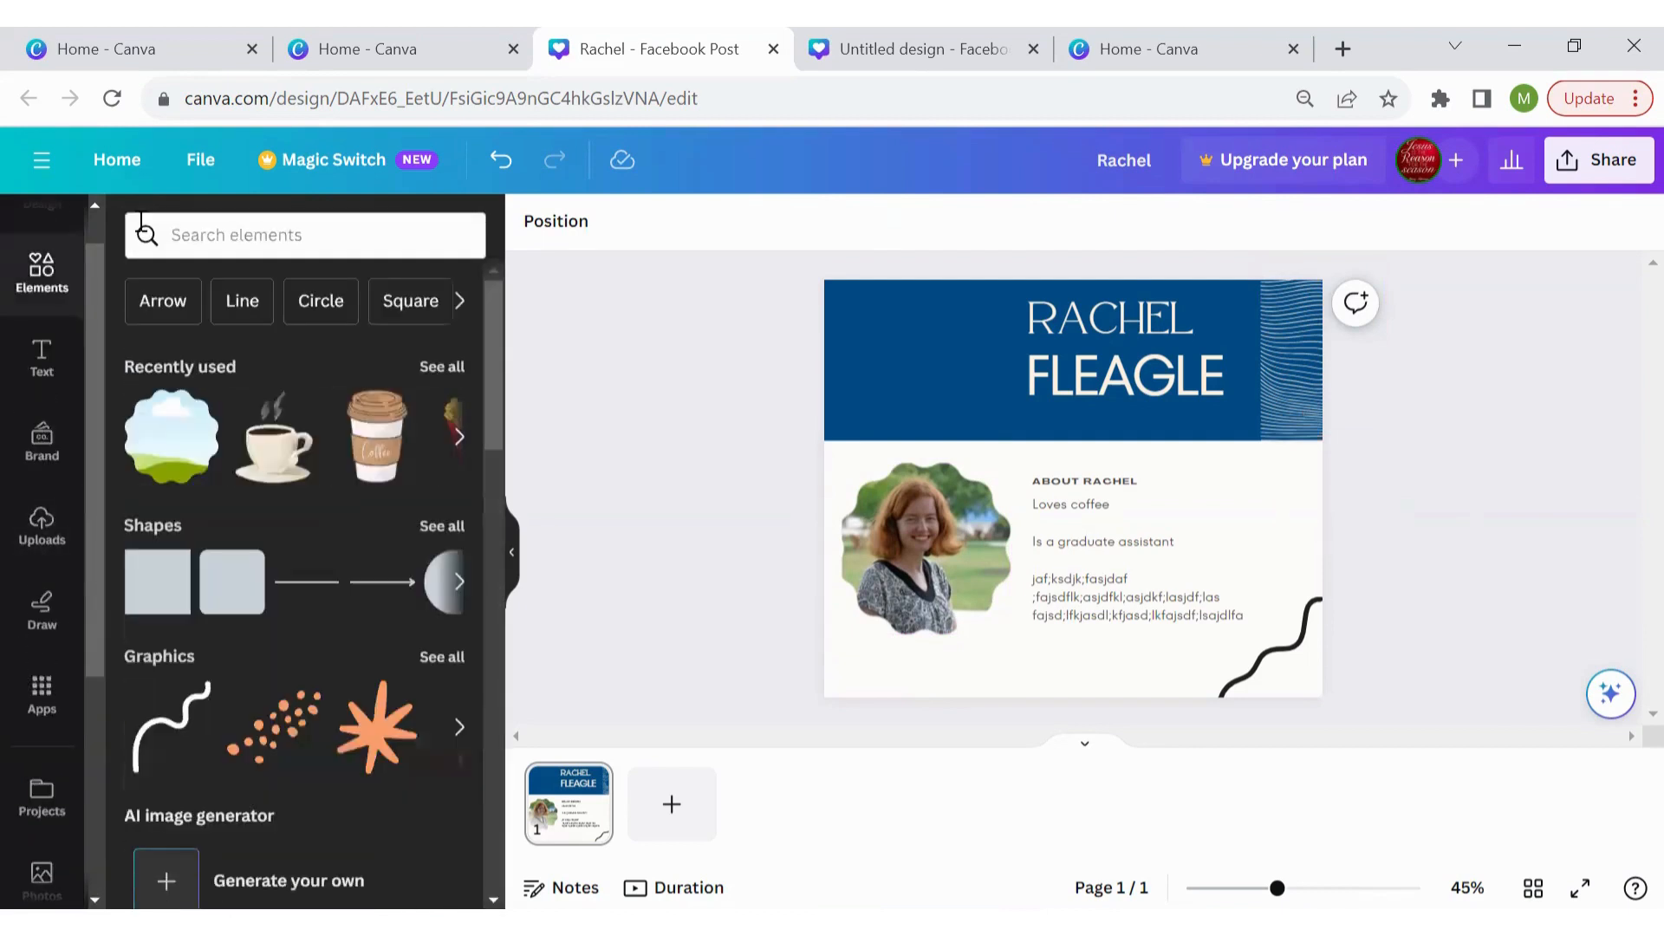
click(210, 237)
text(decorative)
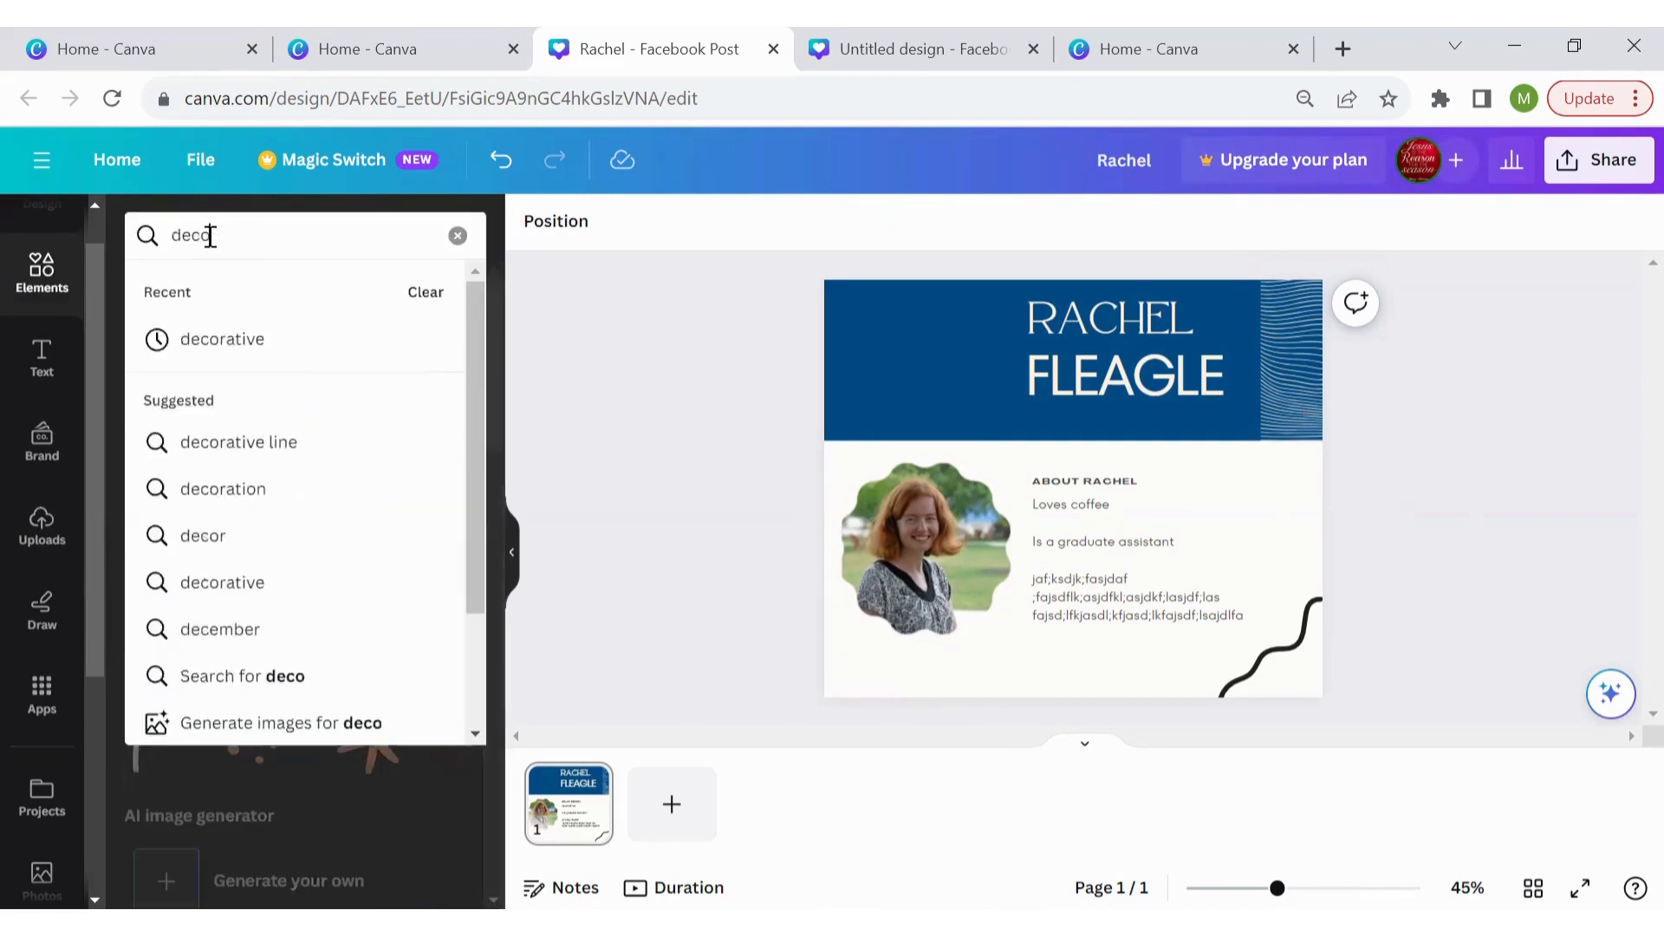
key(Return)
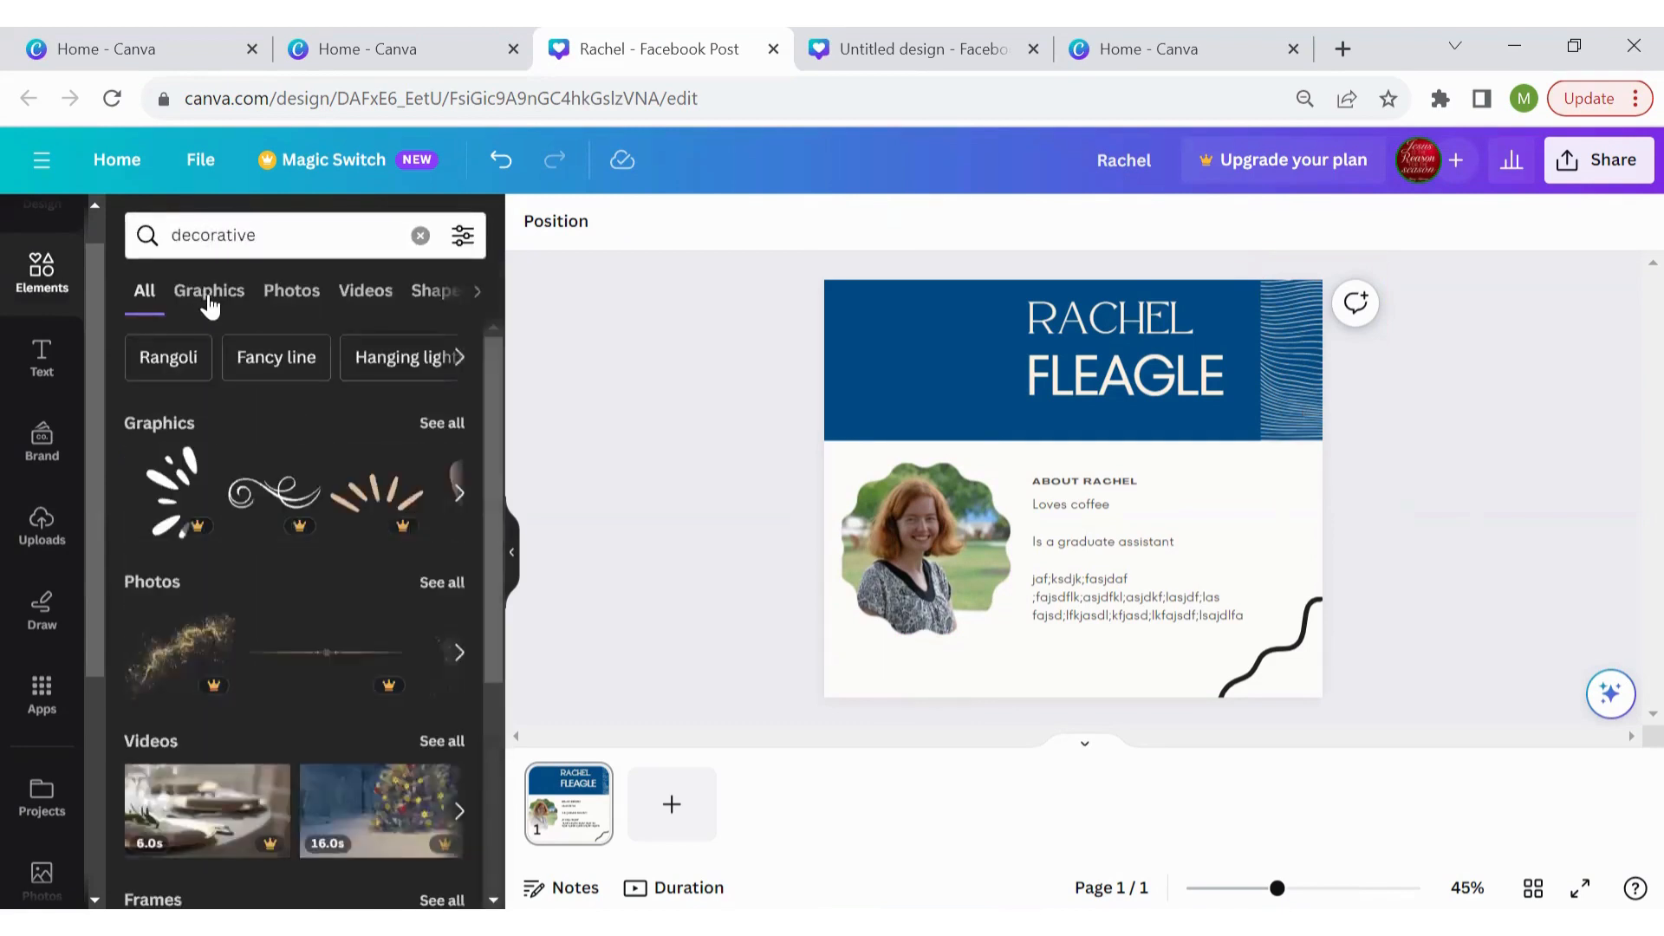
click(211, 299)
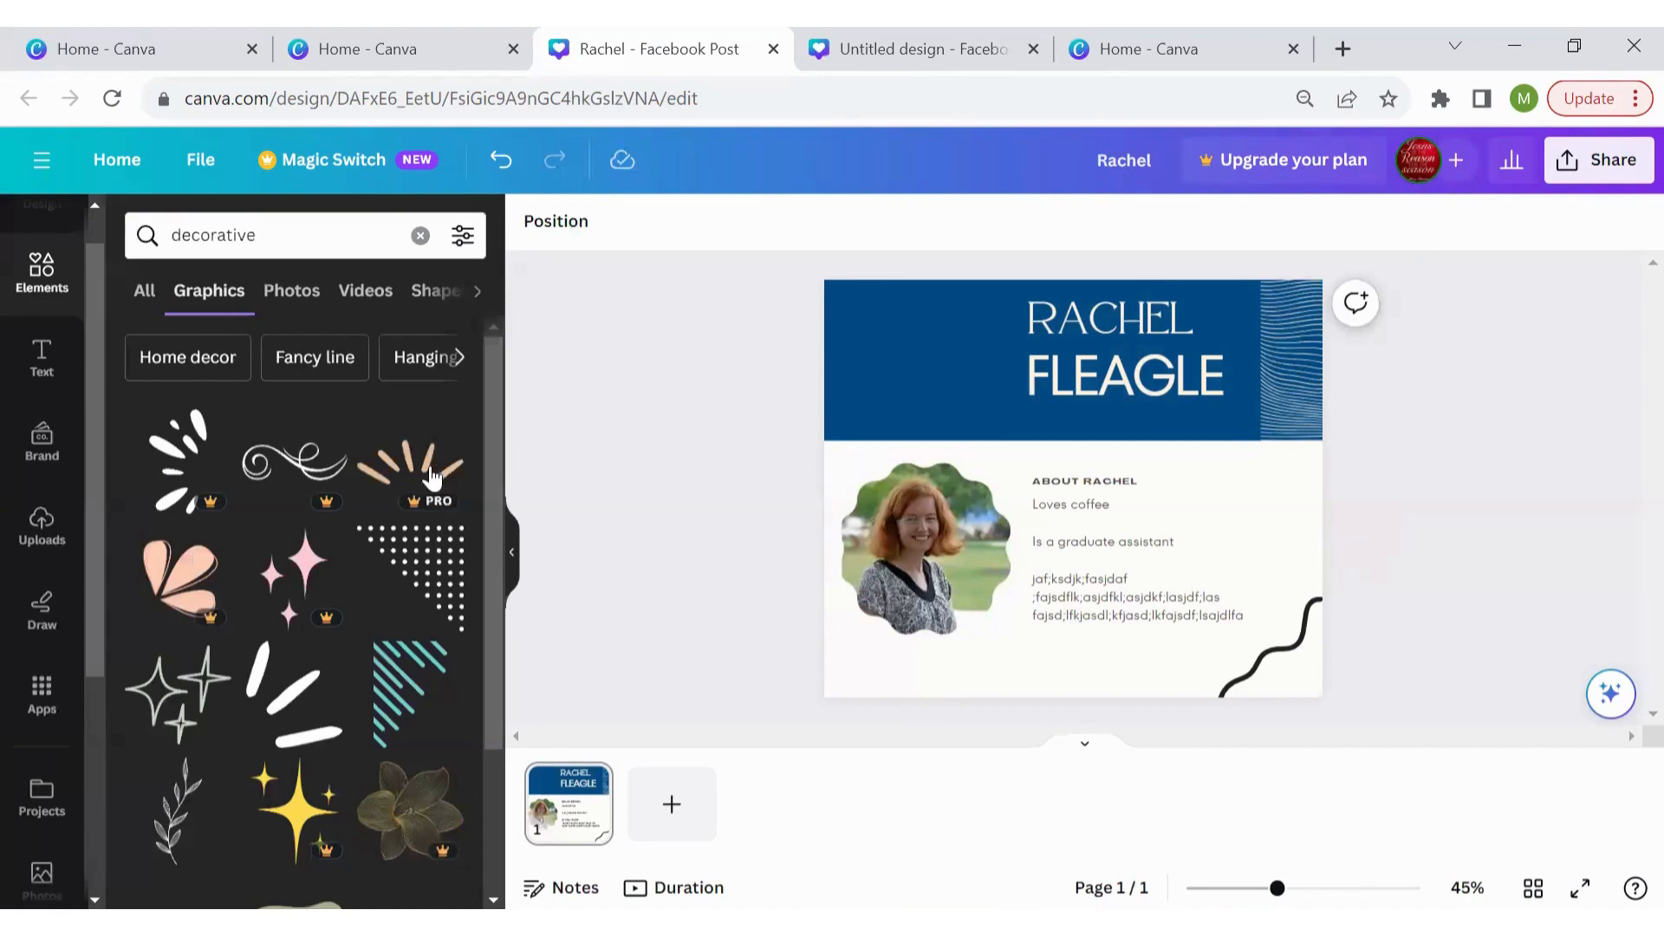
click(442, 586)
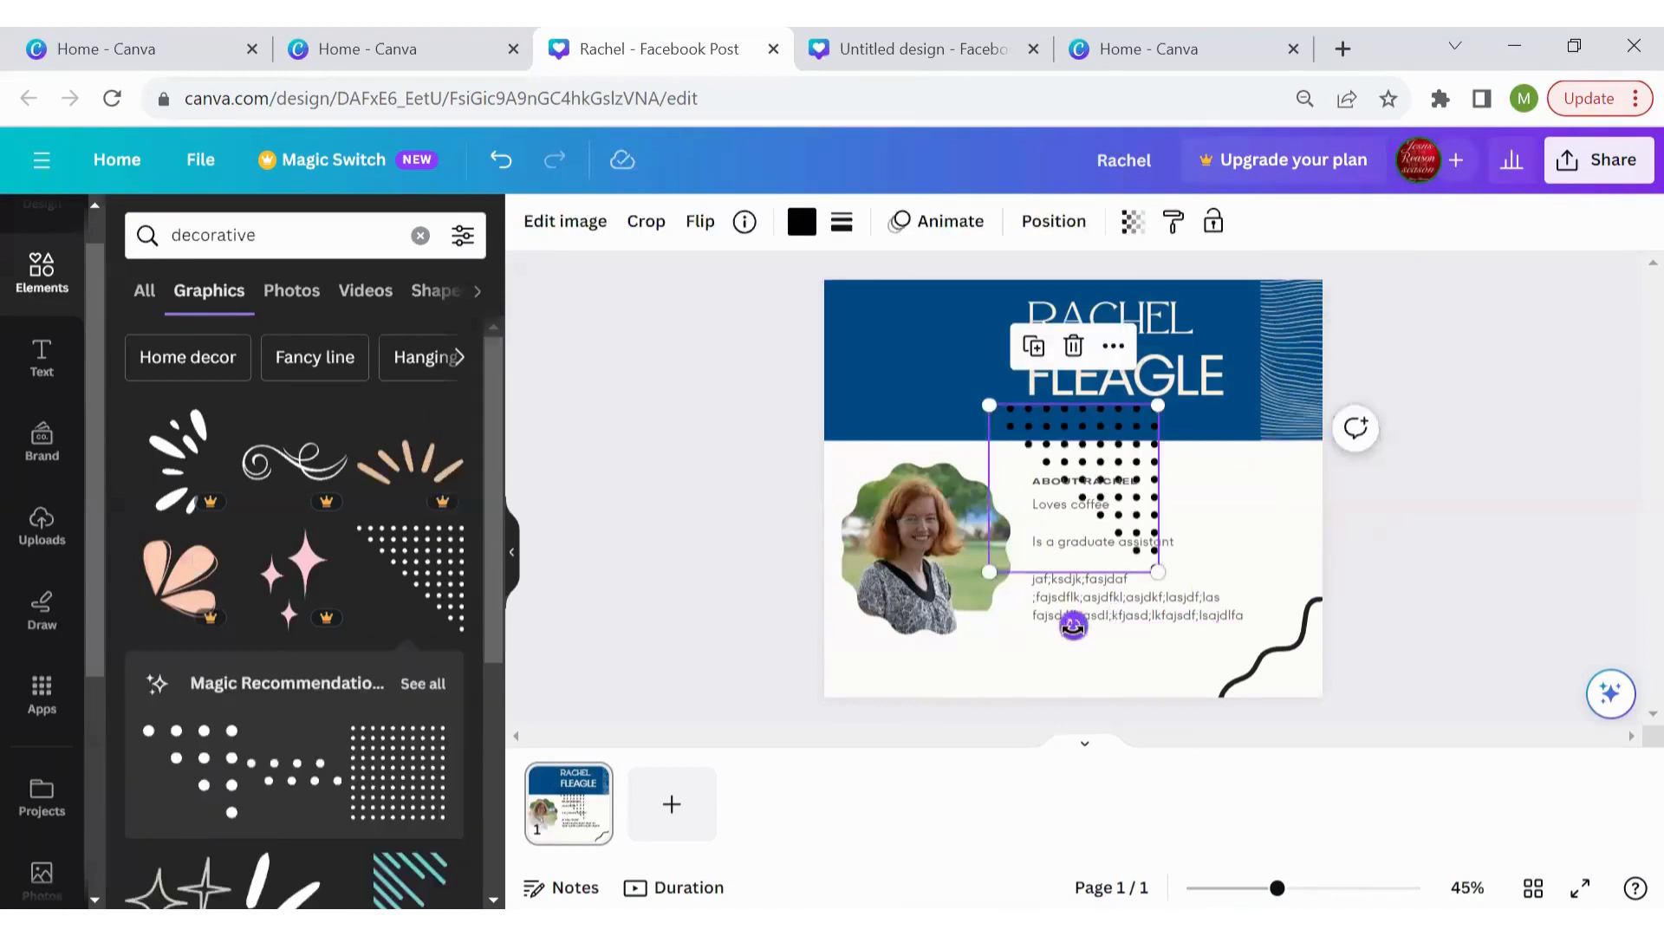
drag(1073, 626, 1209, 488)
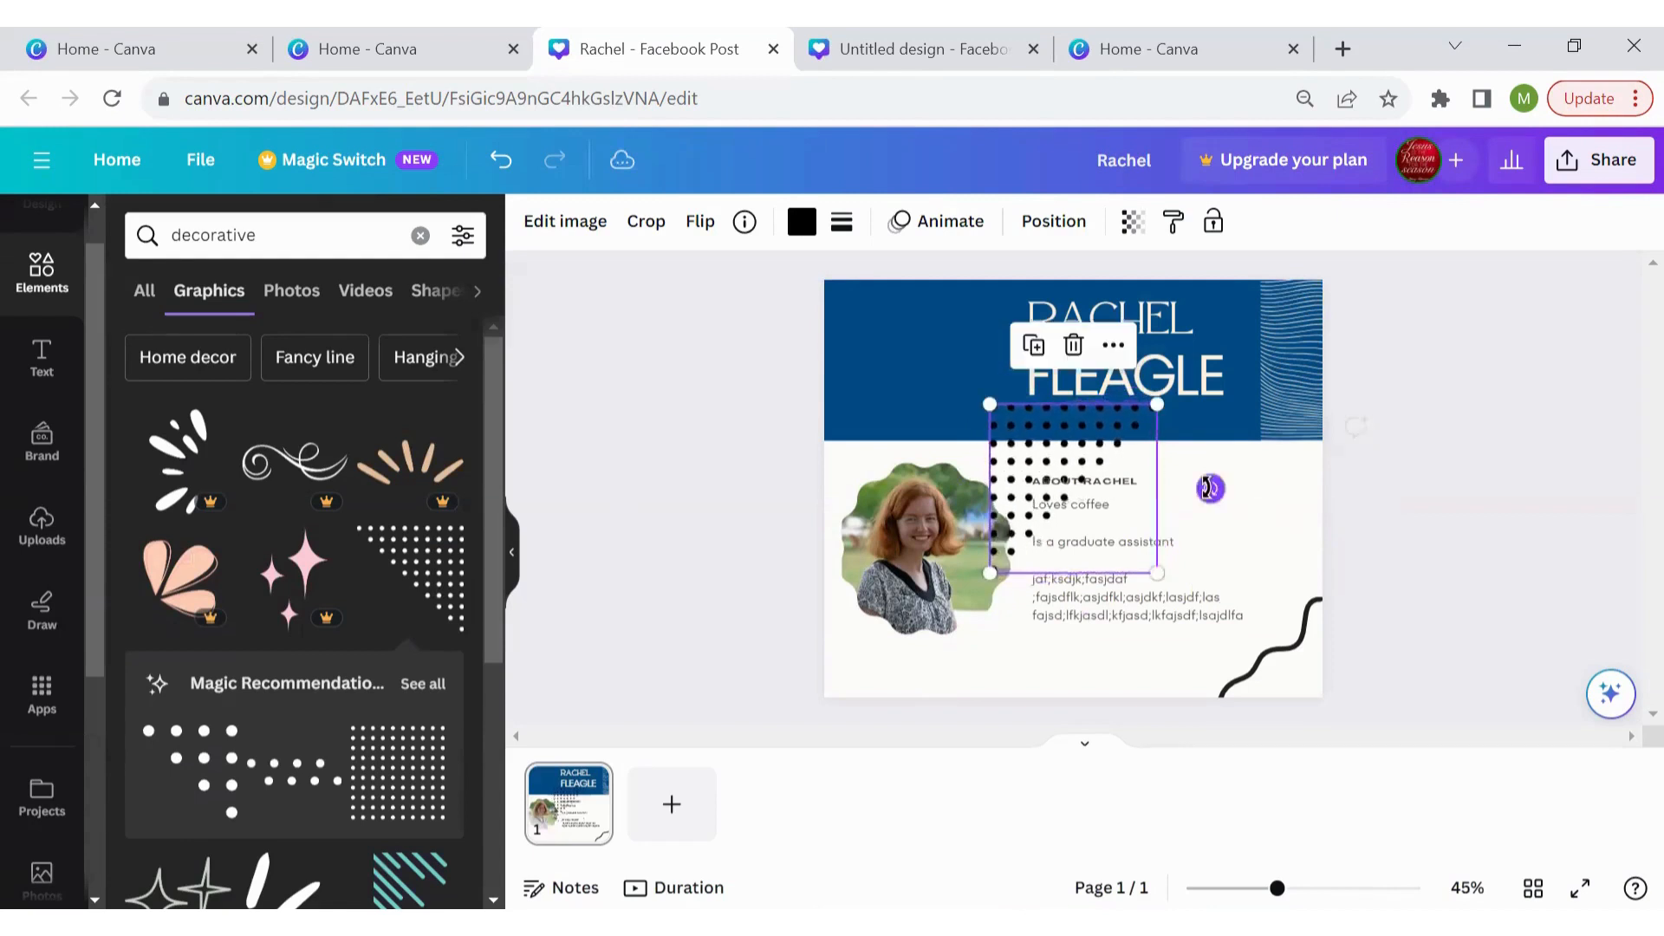
drag(1061, 469, 894, 346)
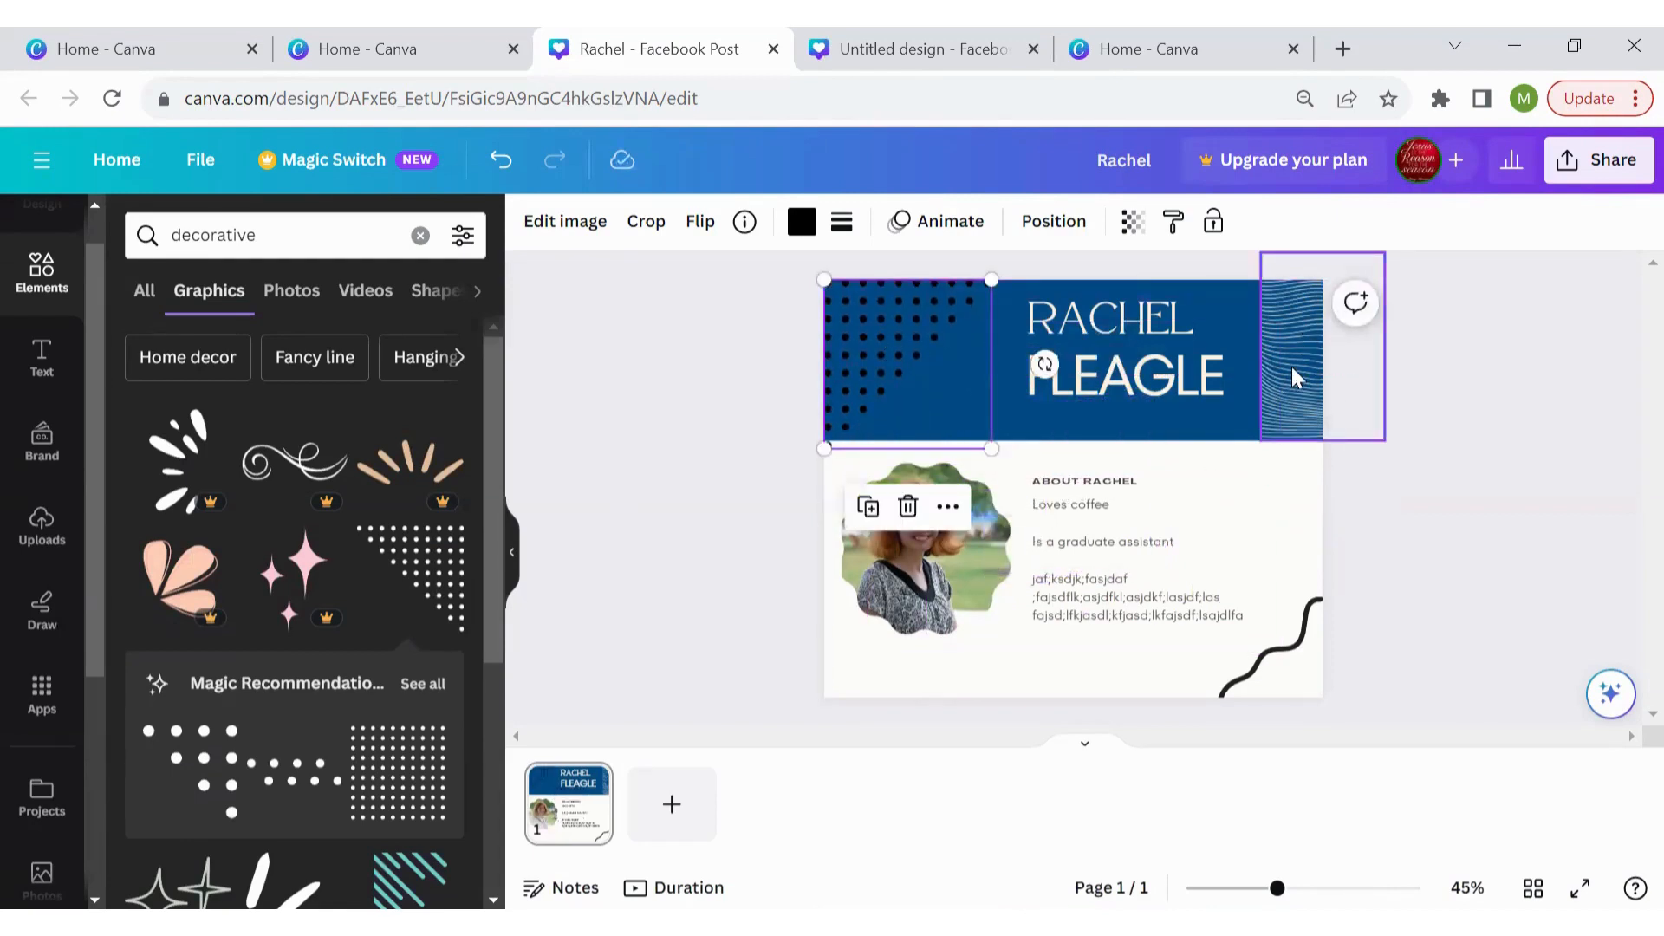
click(1292, 367)
key(Delete)
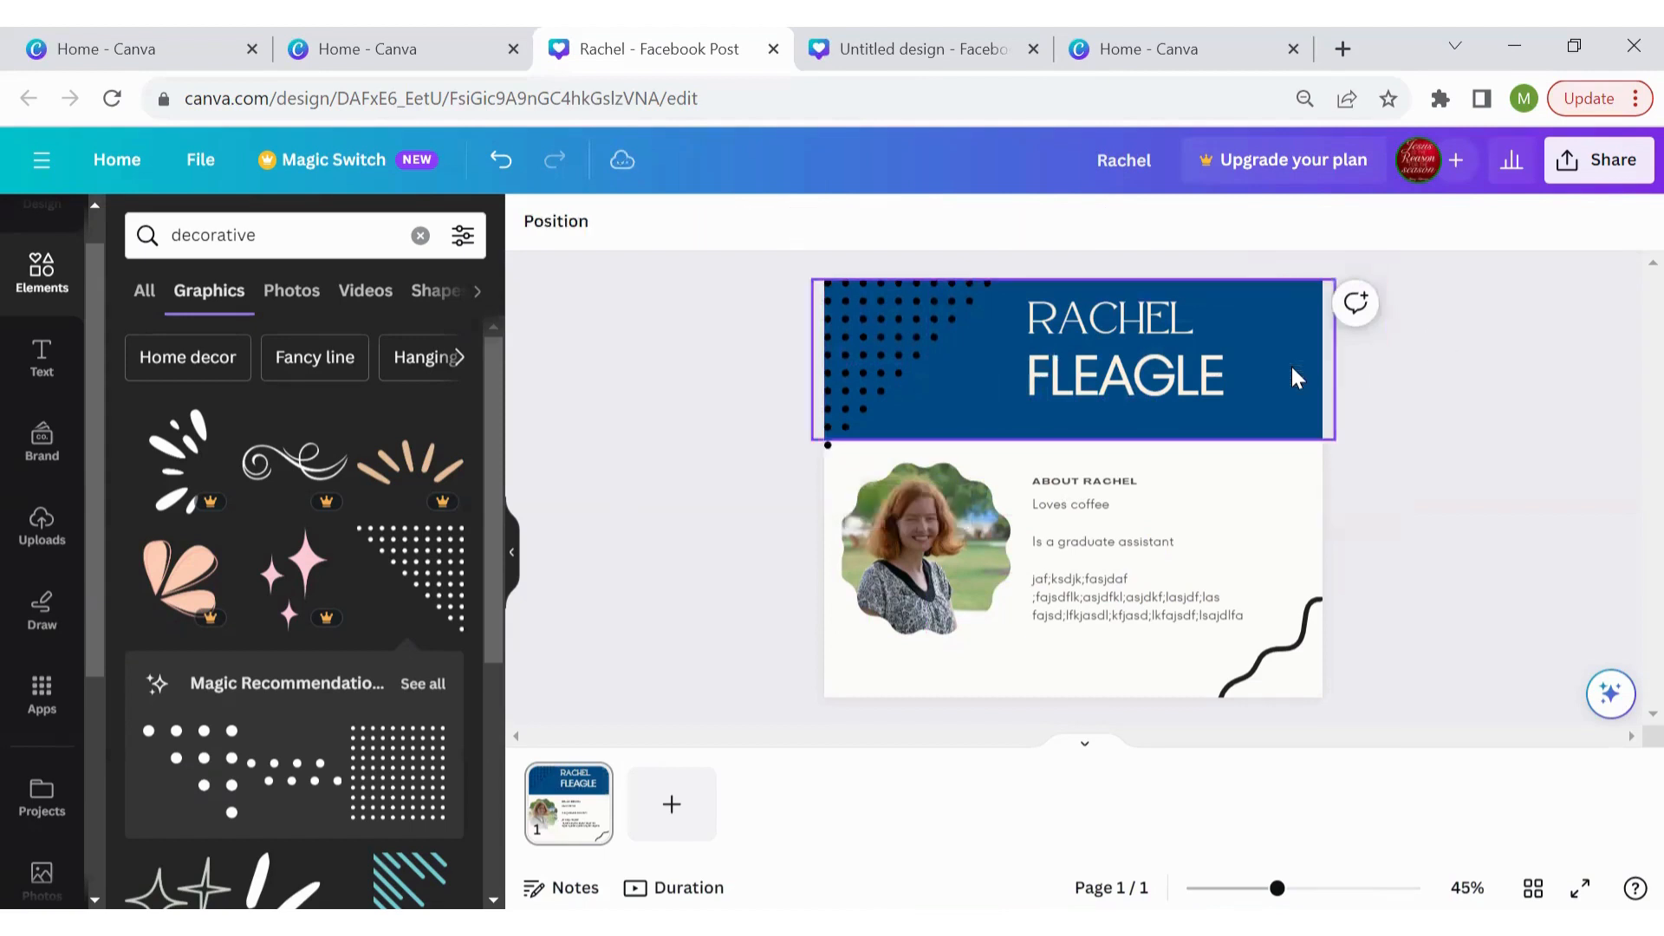
drag(1114, 353, 1162, 352)
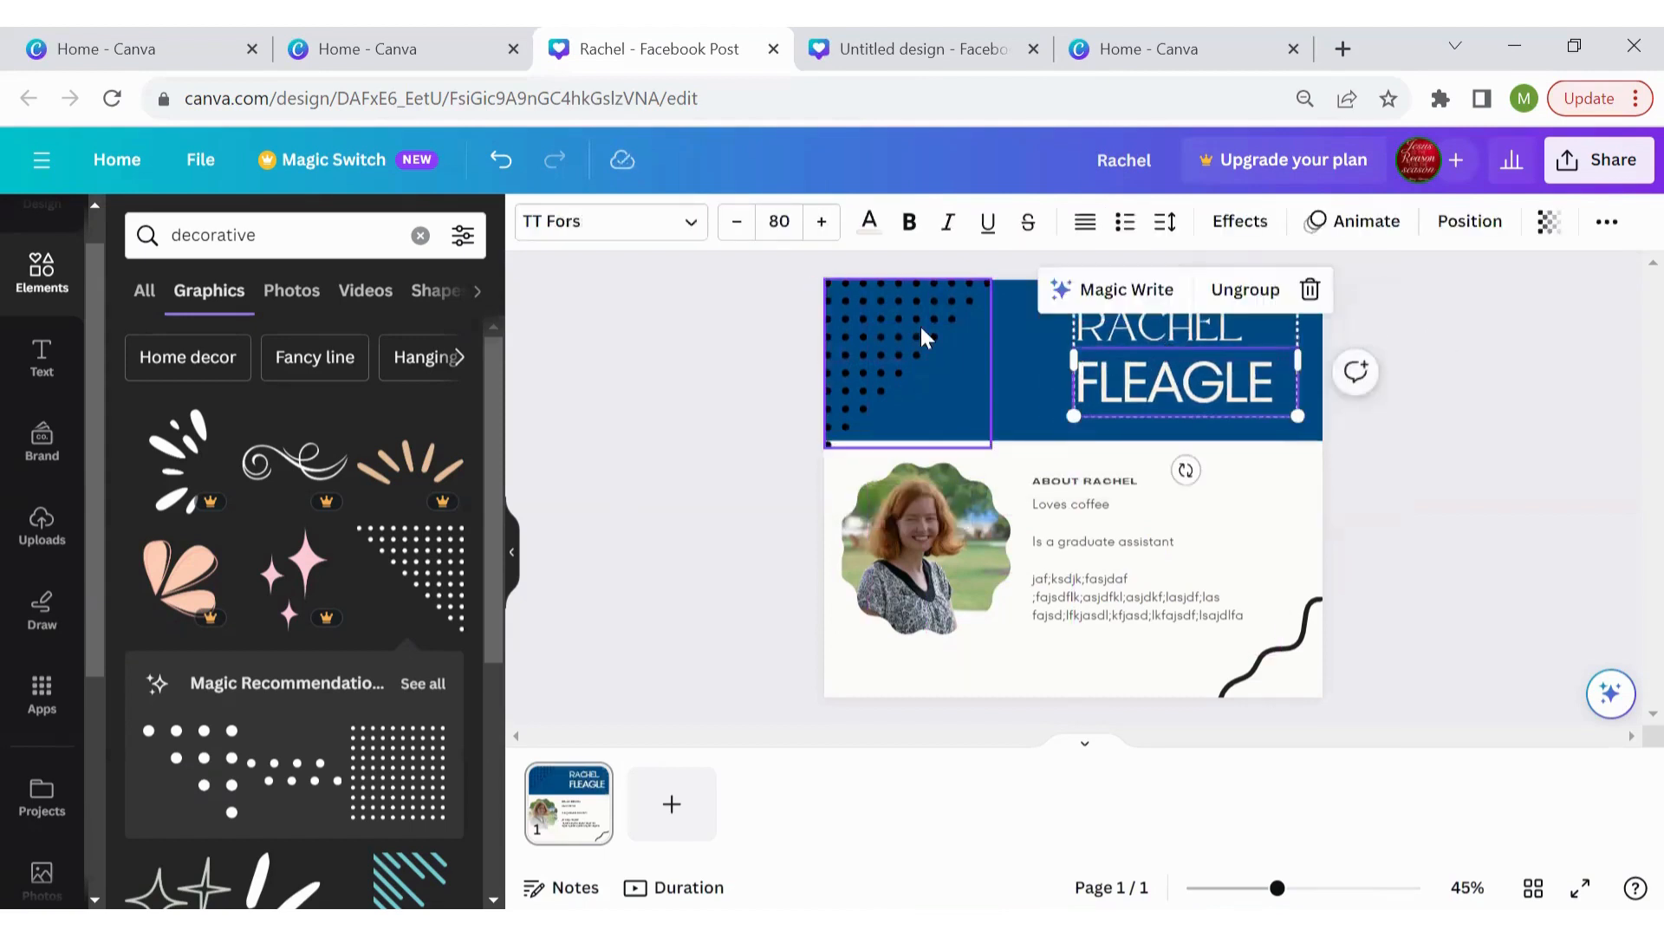
Shrink the corner dots, make them white, align them left, and delete the black squiggle
click(921, 326)
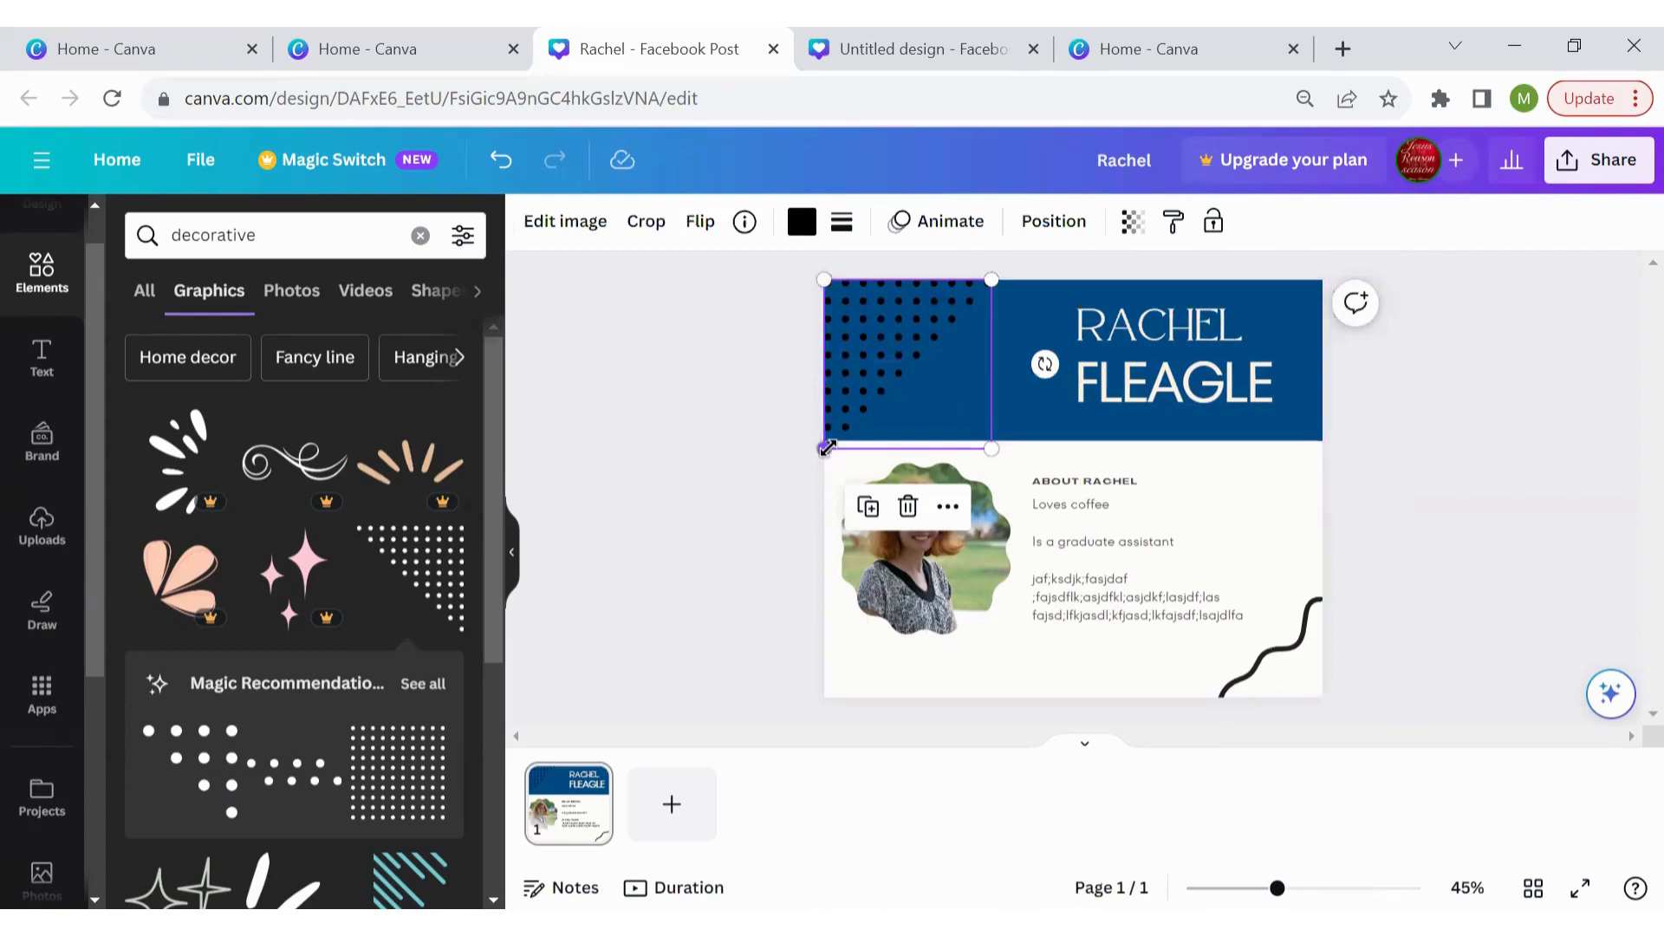
drag(824, 449, 831, 440)
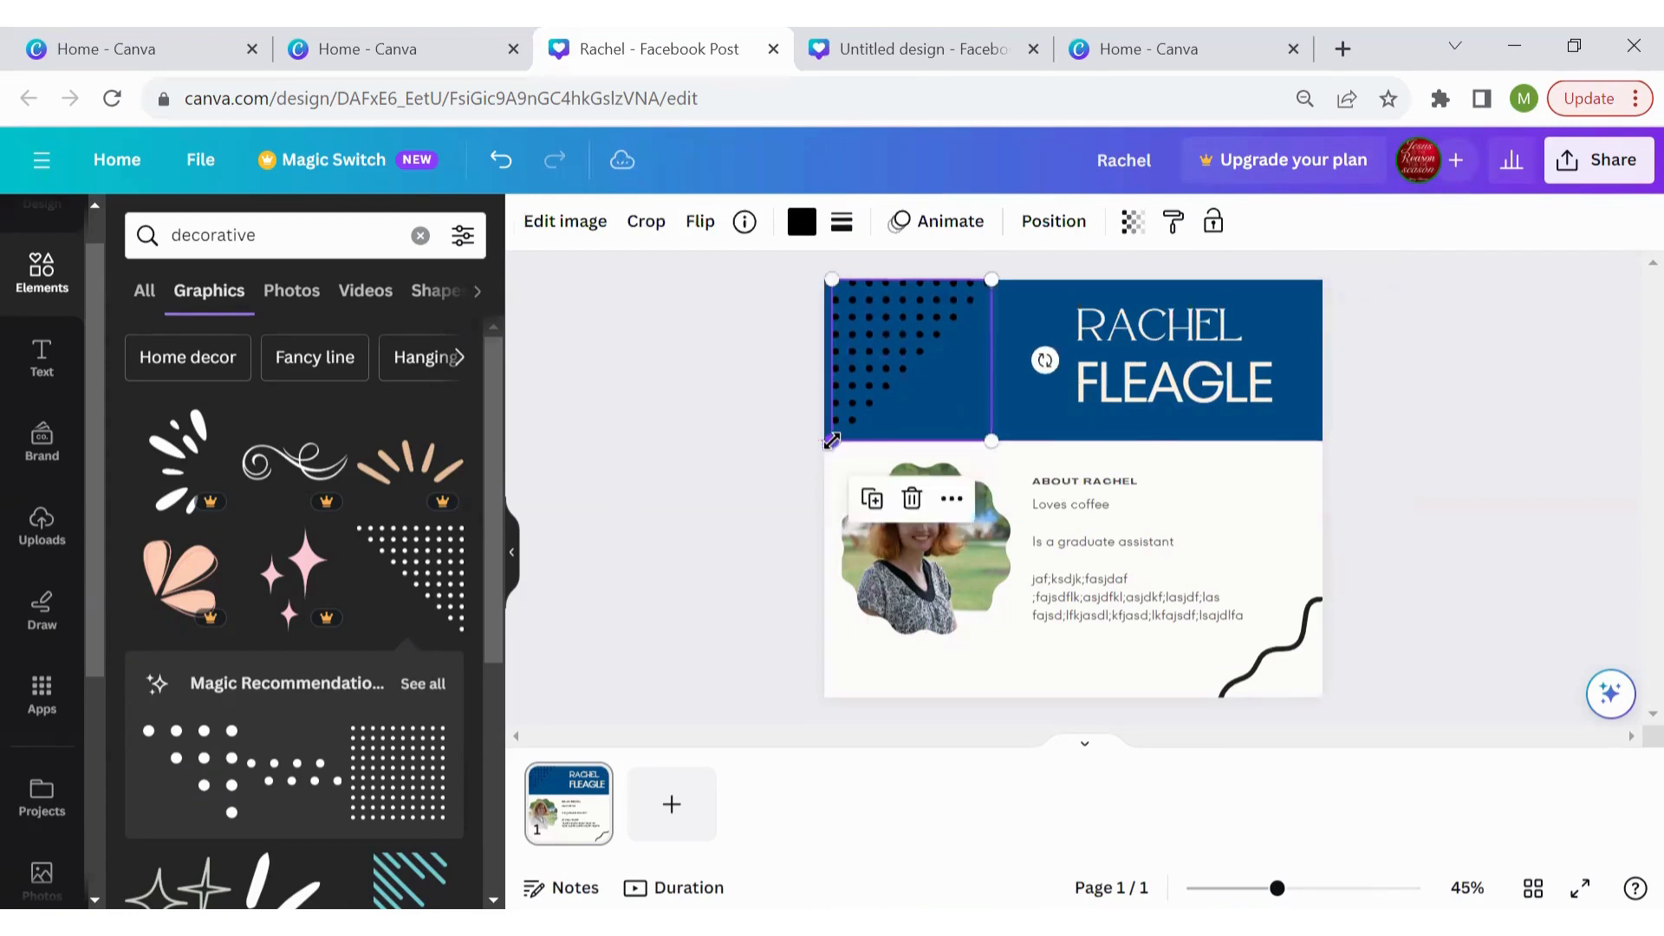
click(802, 222)
click(195, 454)
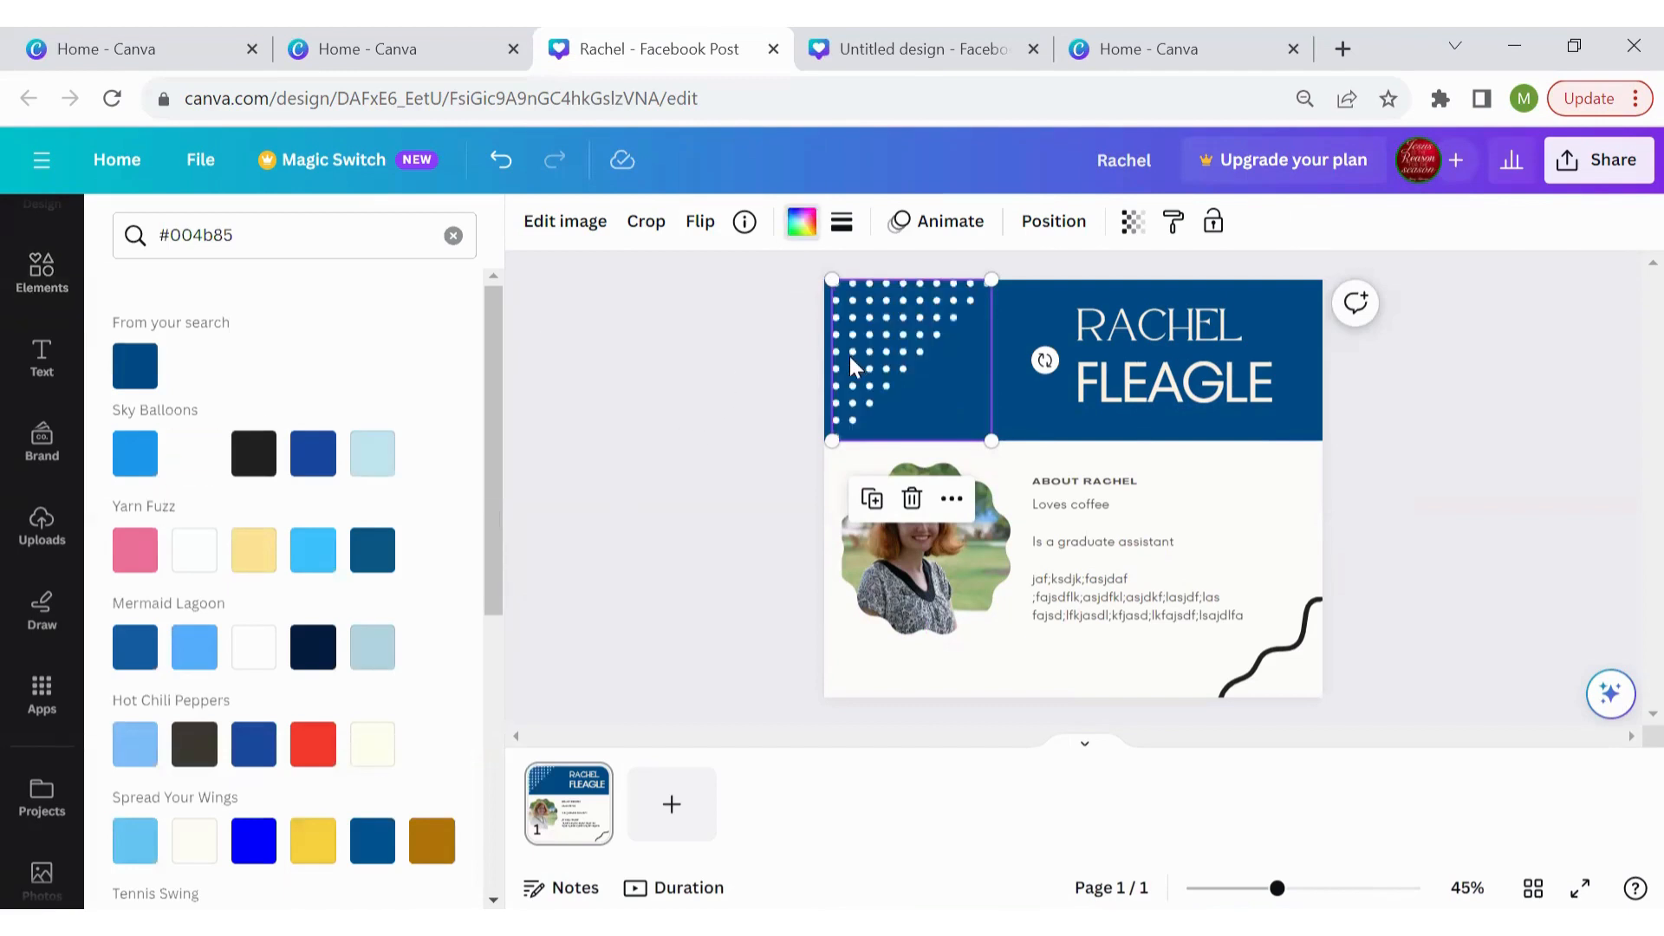
click(693, 434)
drag(870, 376, 860, 376)
click(1293, 664)
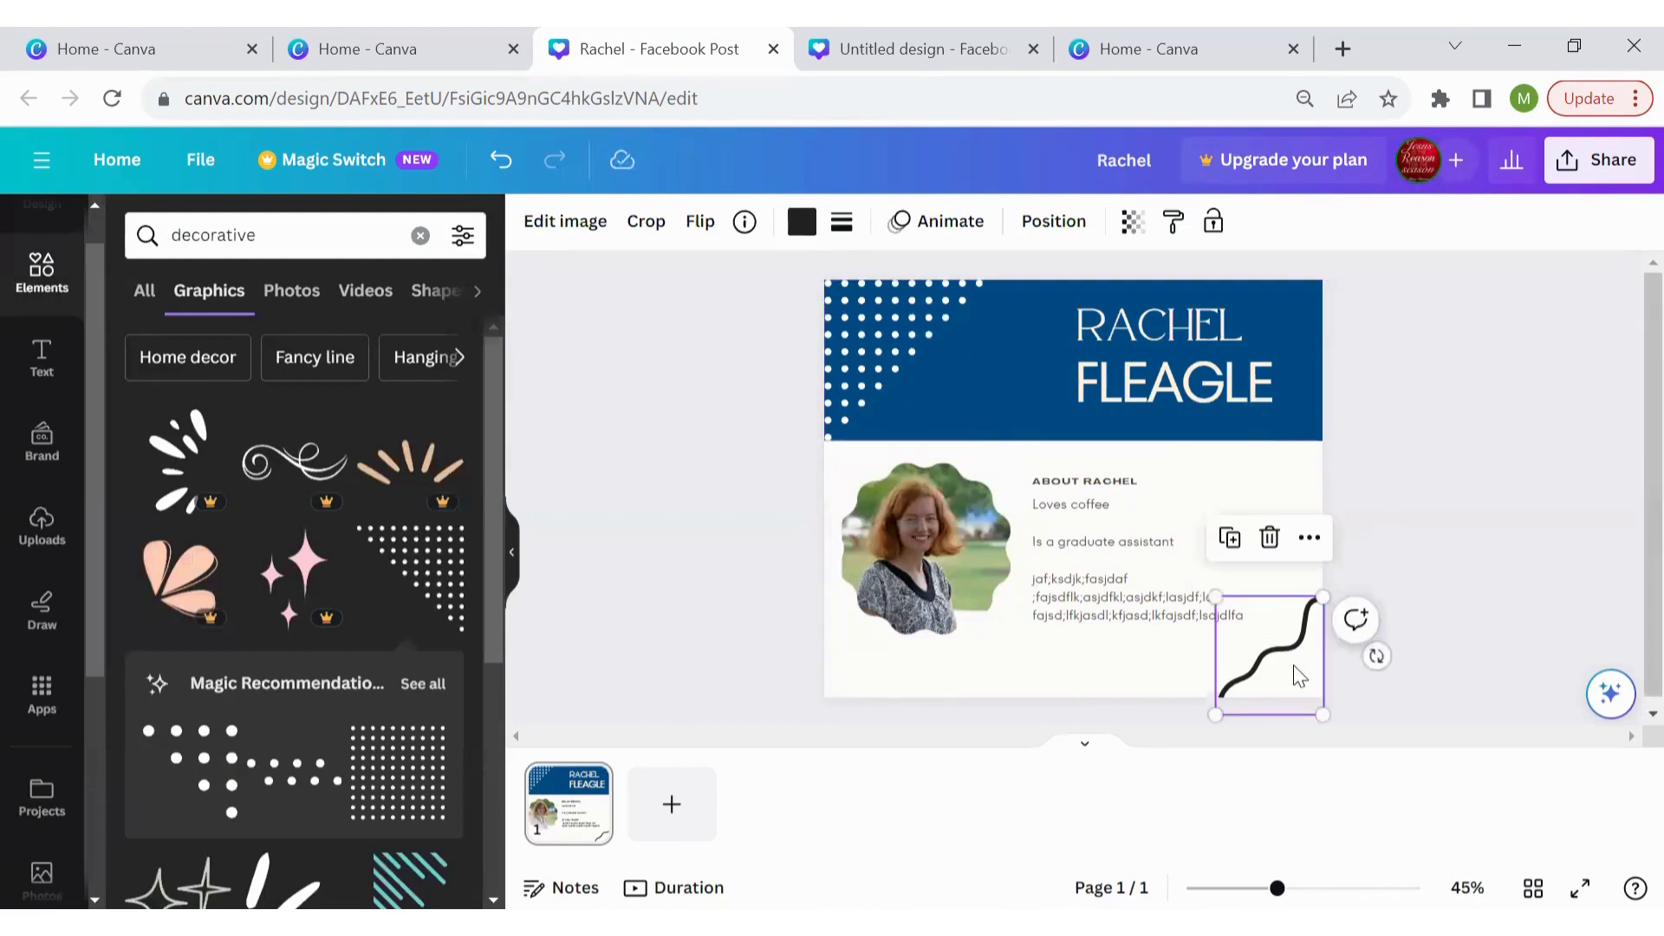
key(Delete)
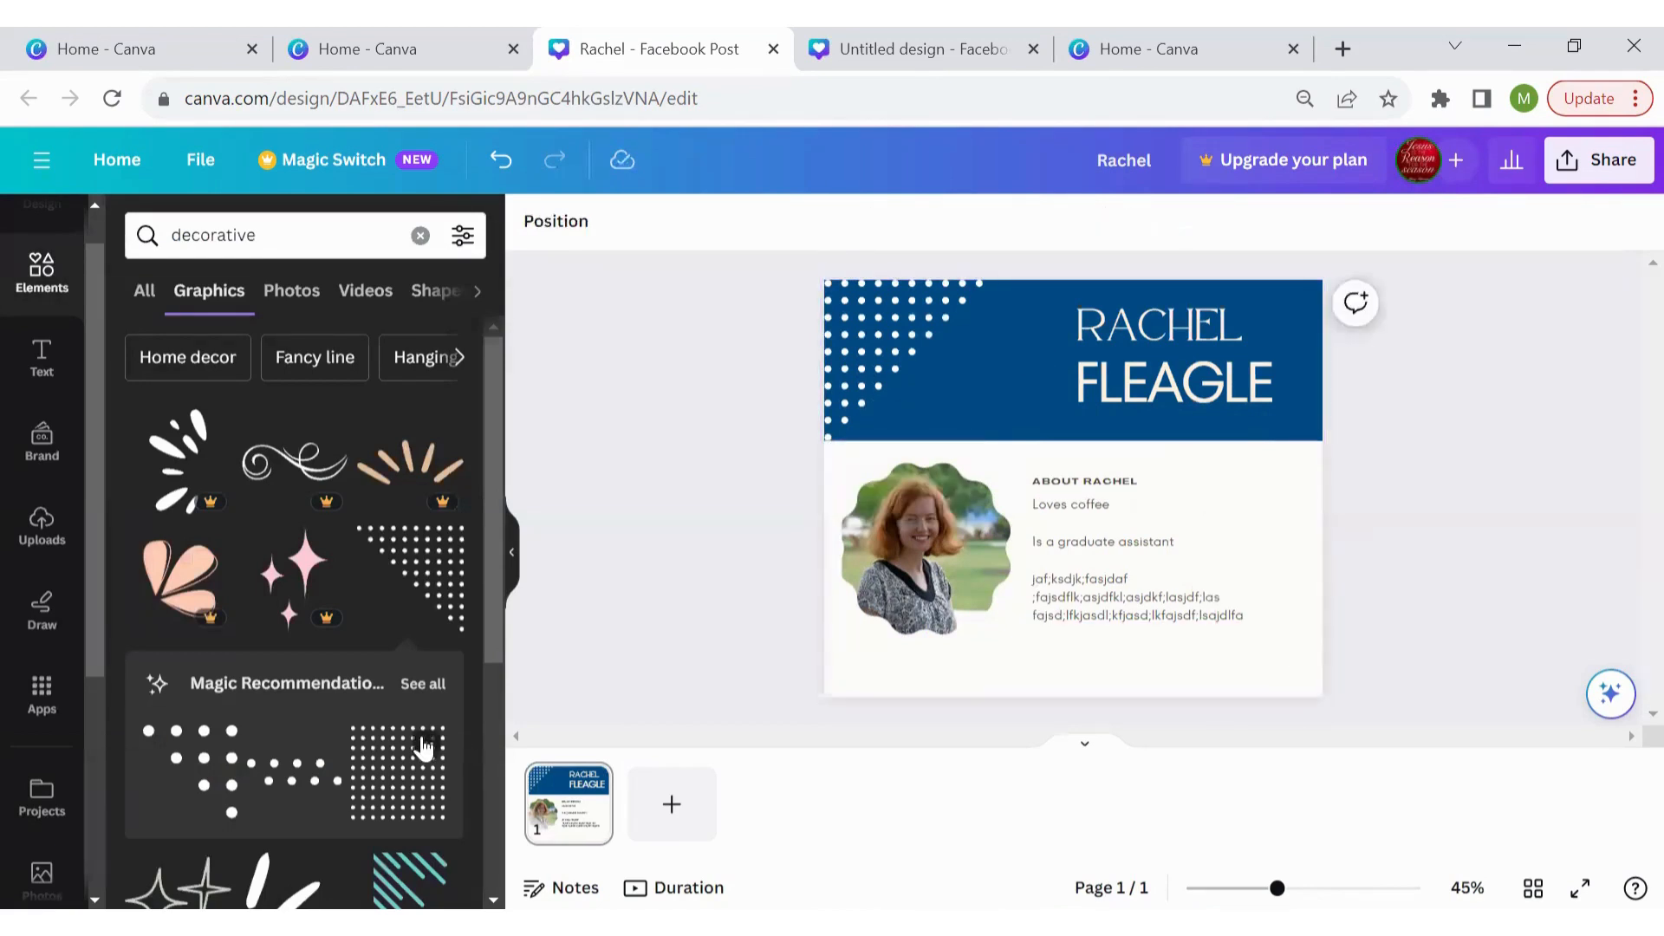
Add the Dot Corner Decoration graphic and place it at the top-left corner
mouse_move(492, 516)
mouse_down()
mouse_move(485, 581)
mouse_move(491, 535)
mouse_up()
click(447, 507)
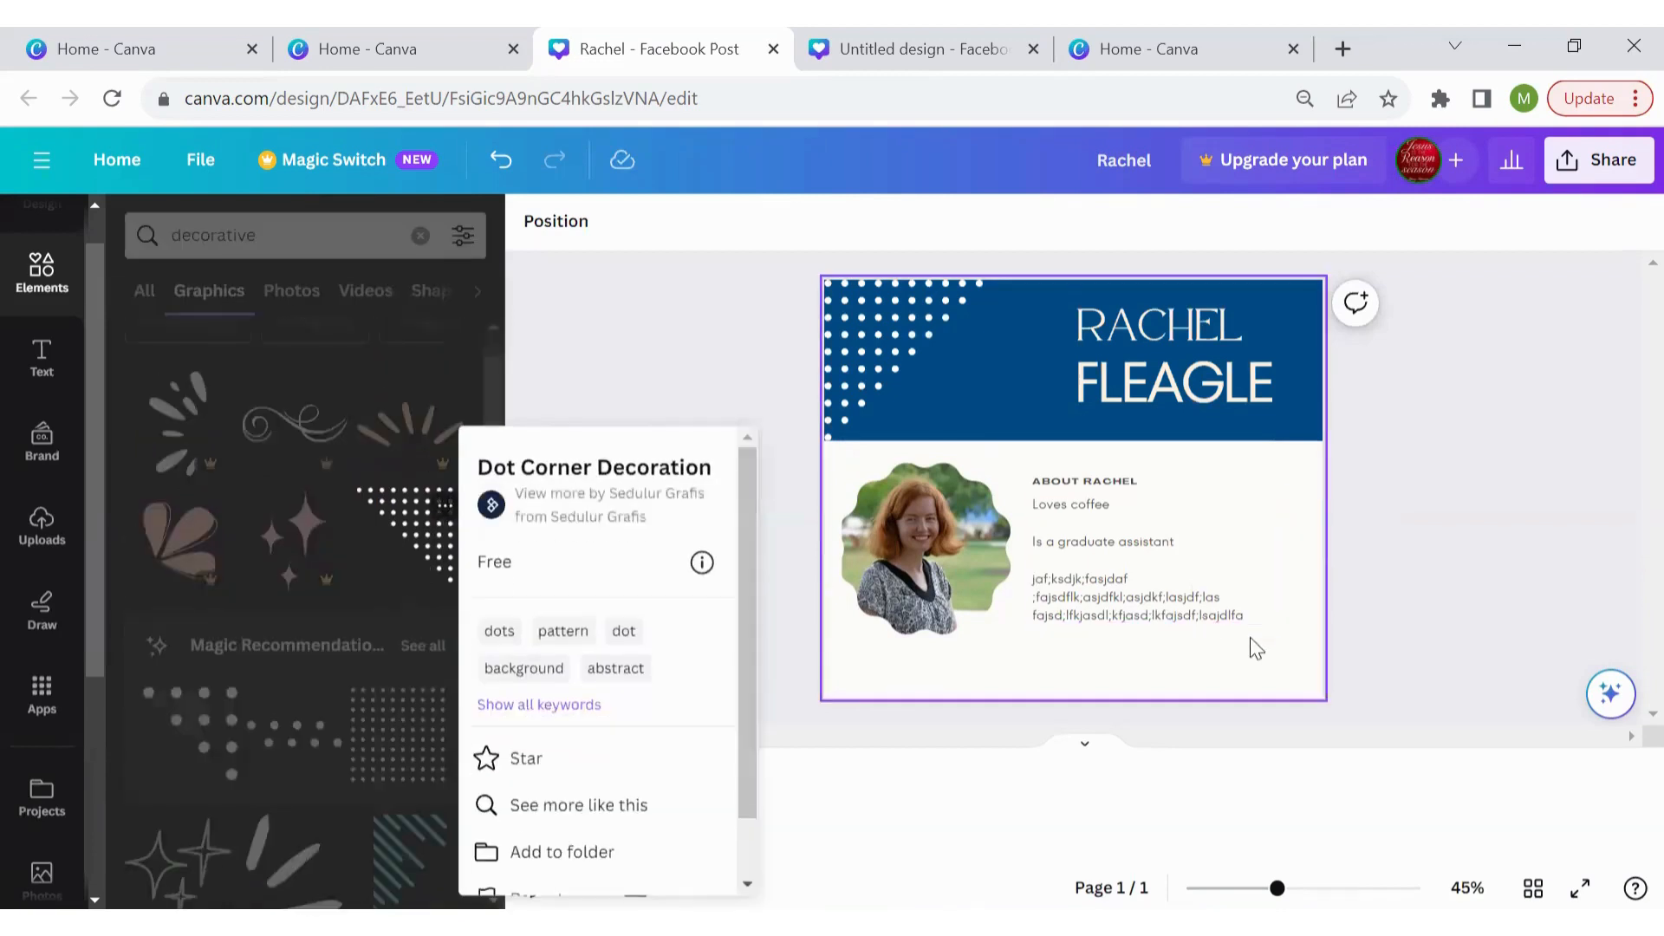
click(633, 376)
drag(398, 520, 890, 320)
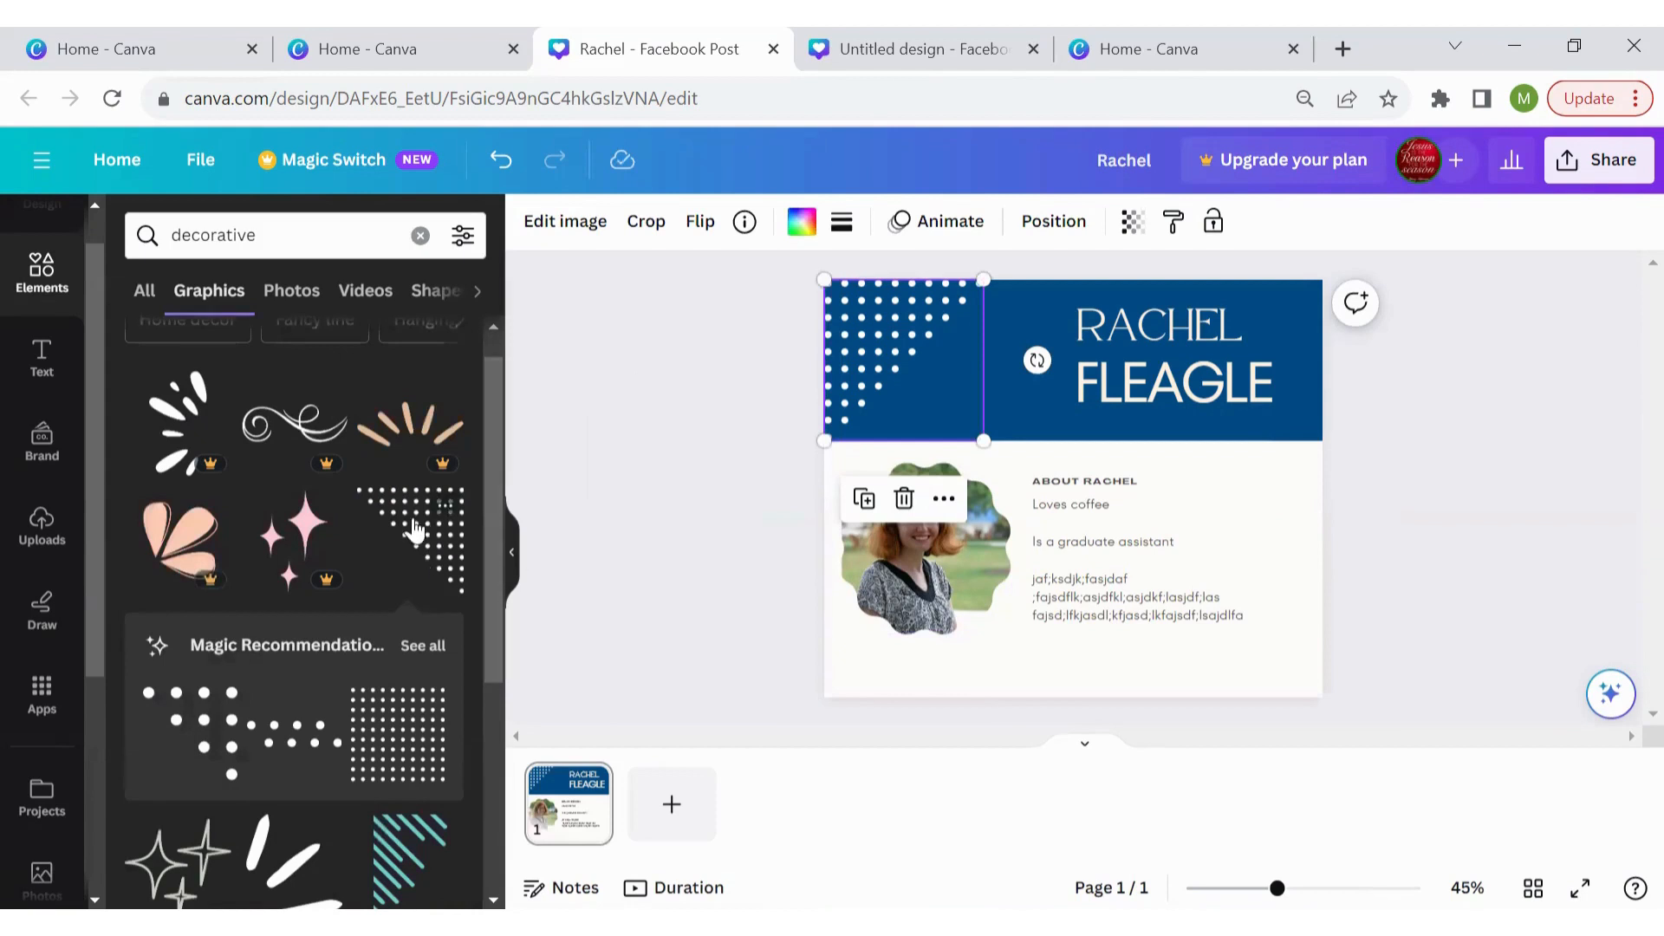
Duplicate the dot graphic, colour the copy dark blue #004b85, rotate it 89°, and place it bottom-right
right_click(892, 329)
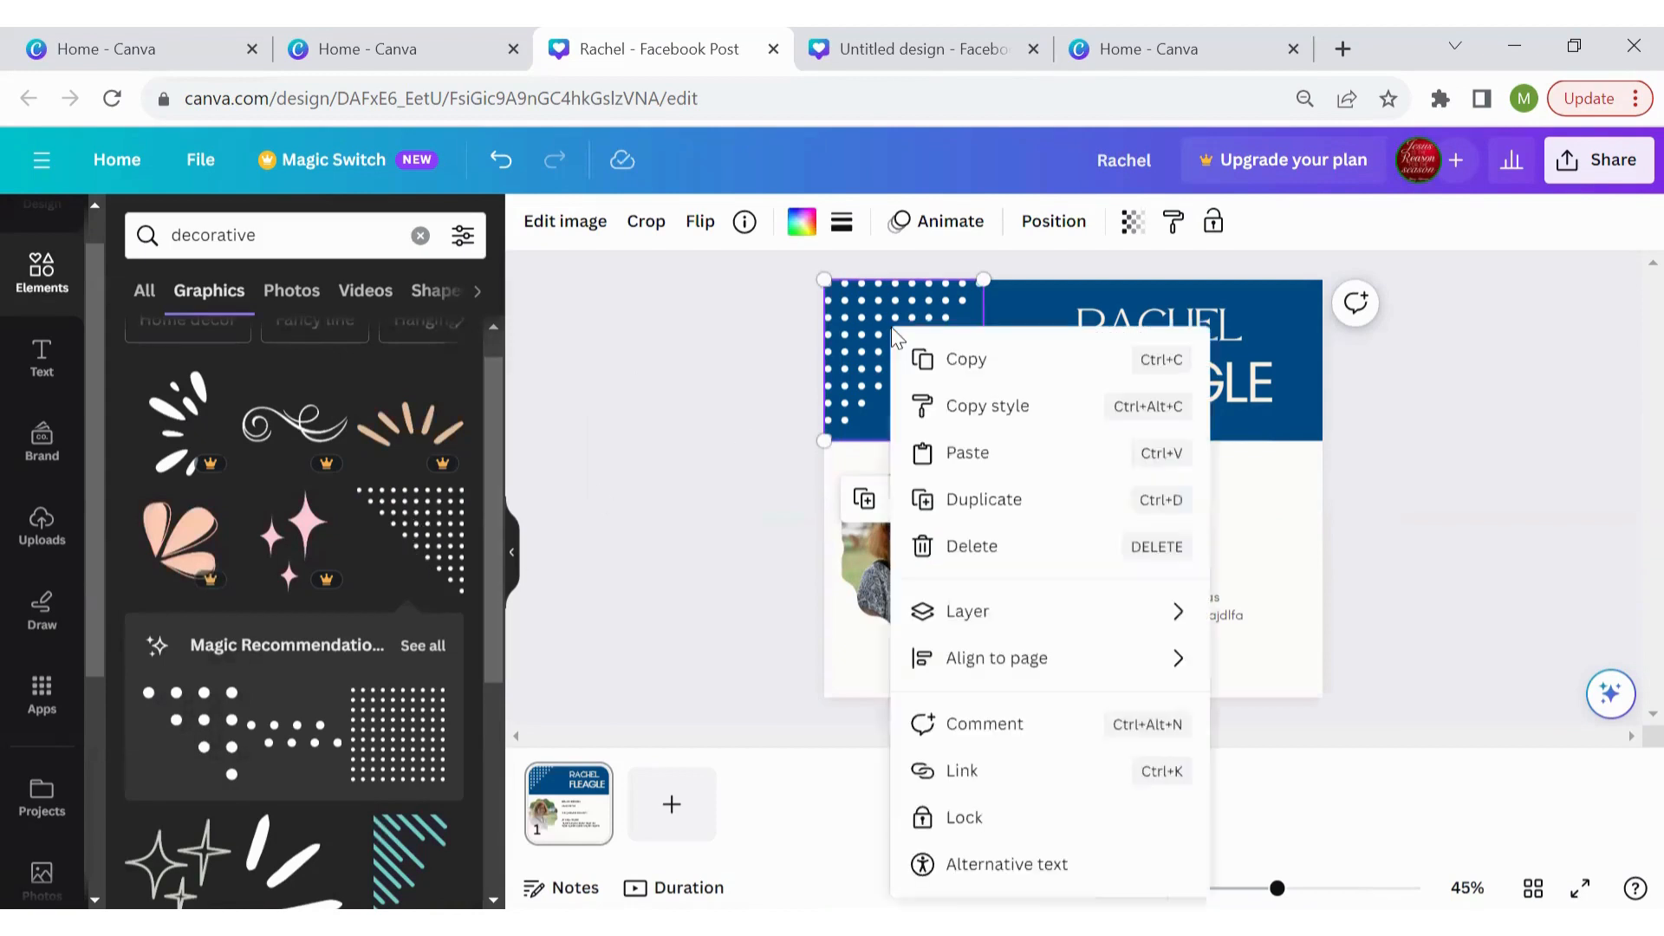
click(988, 518)
drag(914, 519, 1201, 515)
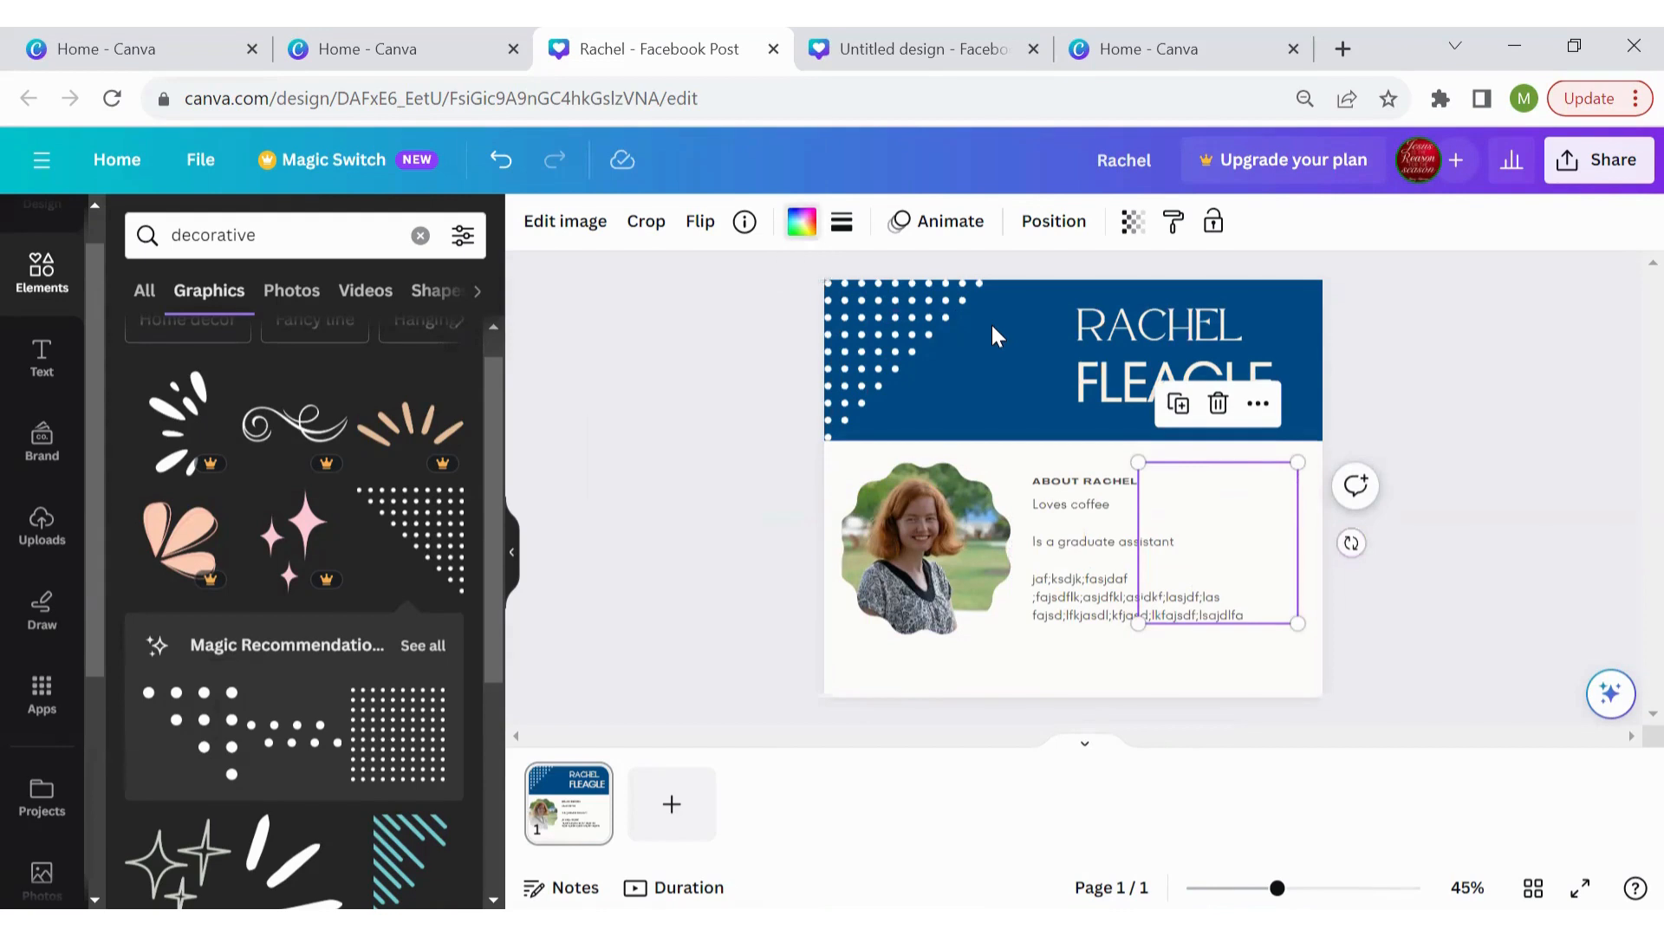
click(802, 222)
click(313, 451)
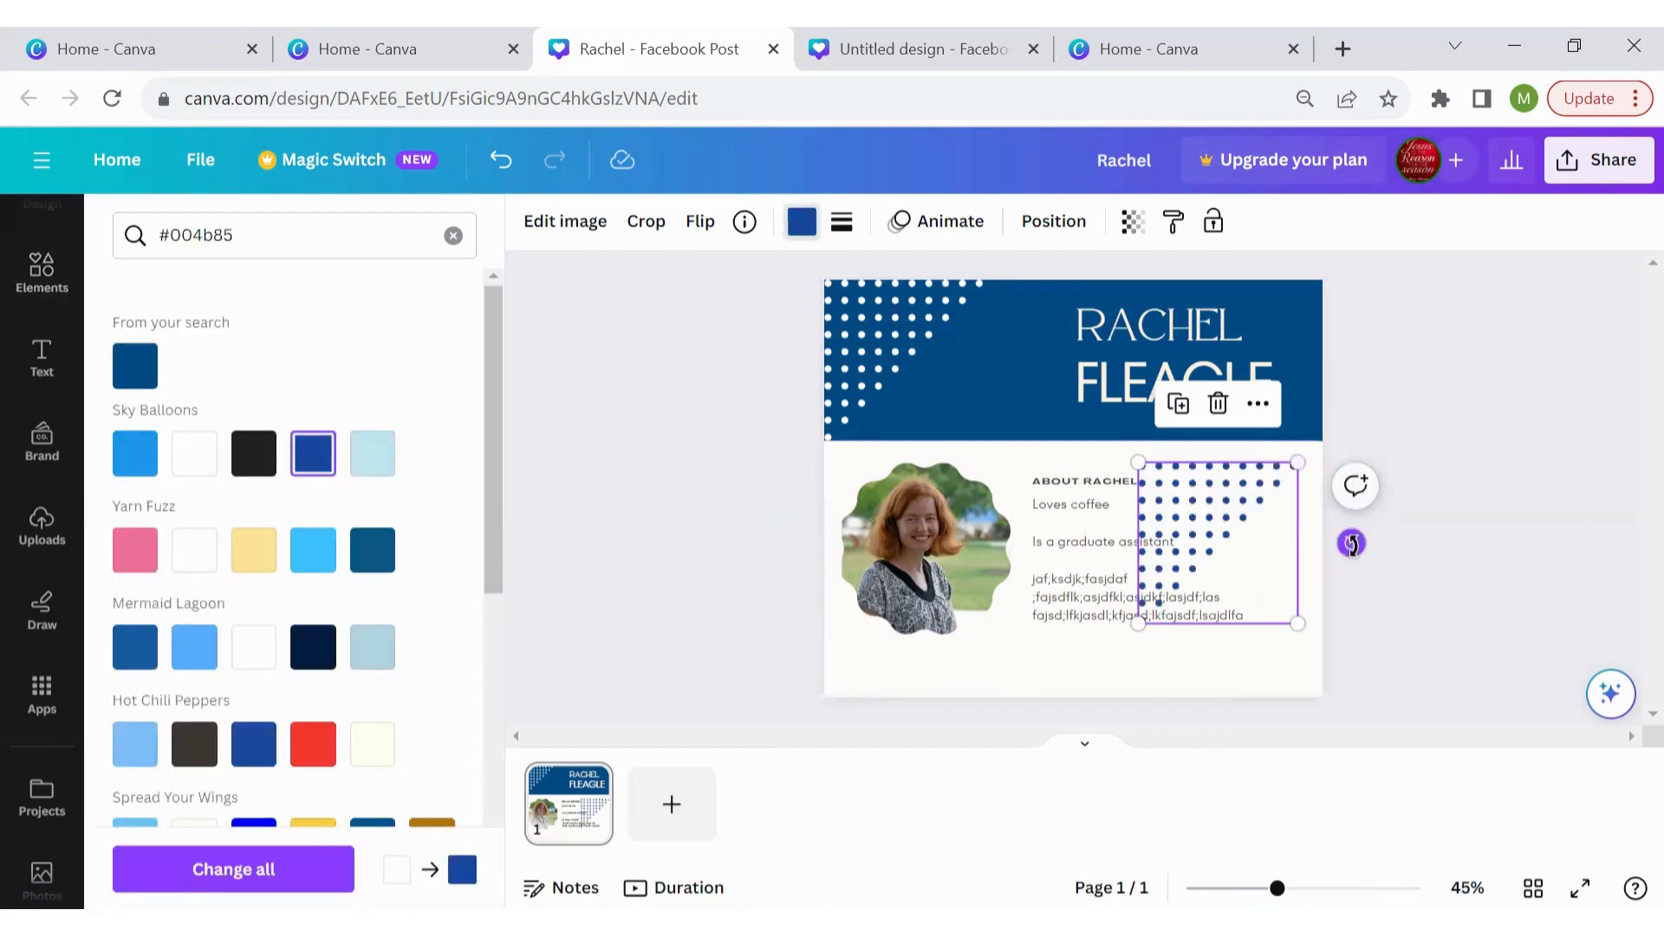
drag(1352, 542, 1142, 532)
drag(1199, 592, 1230, 671)
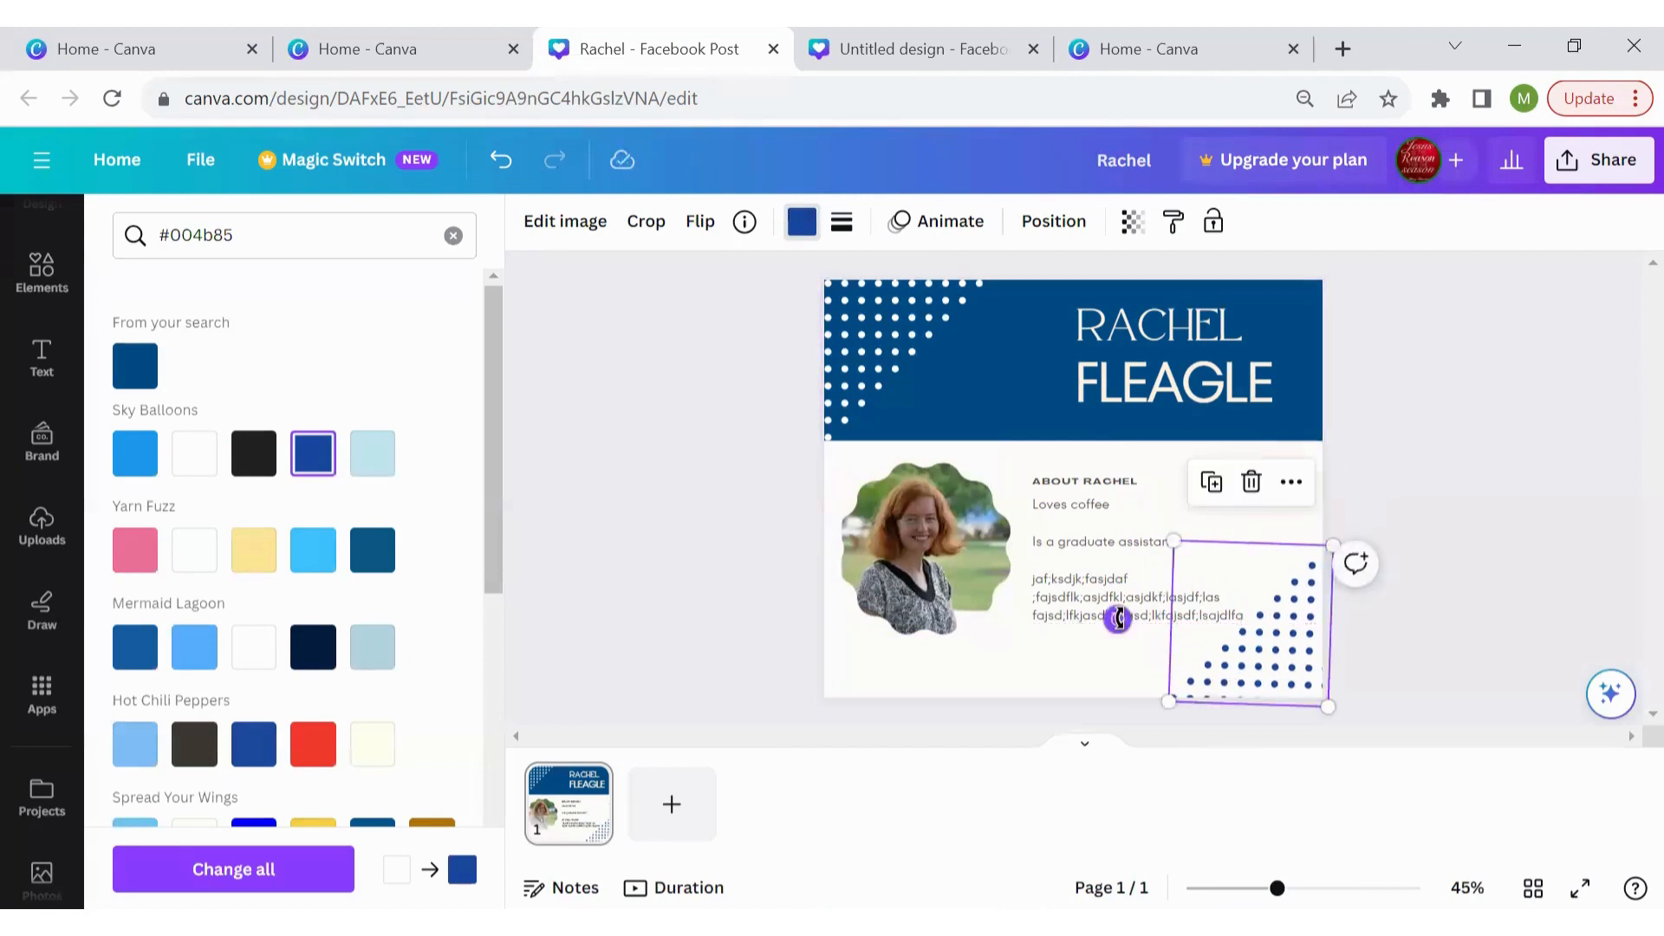
drag(1117, 619, 1121, 624)
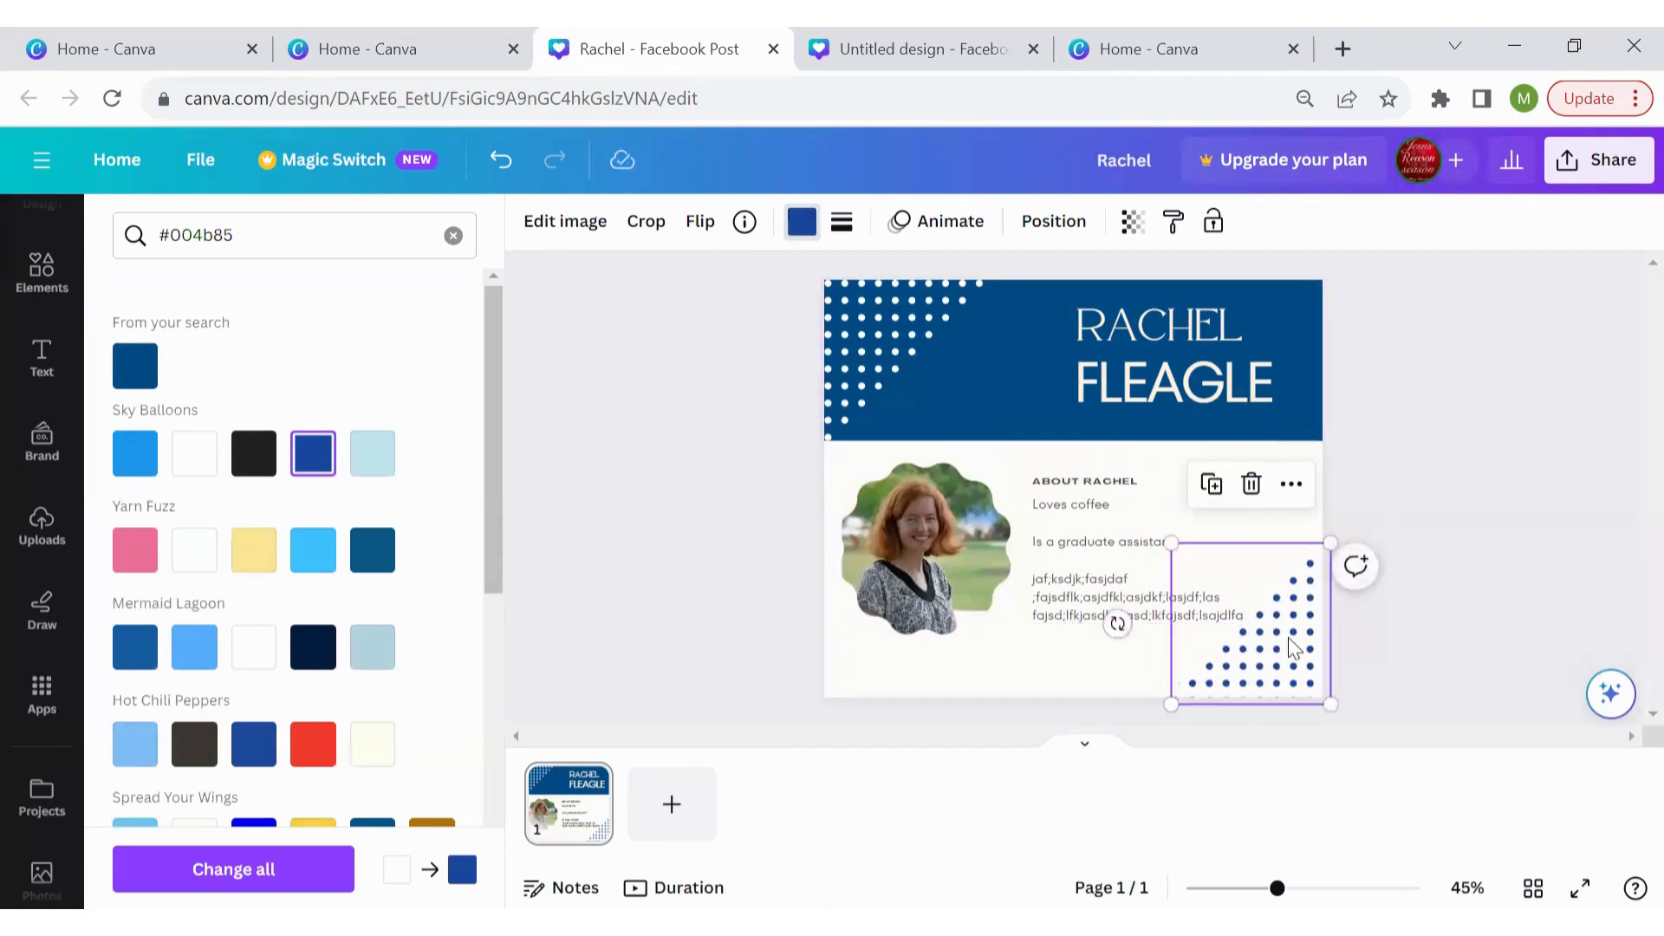
drag(1291, 648, 1290, 628)
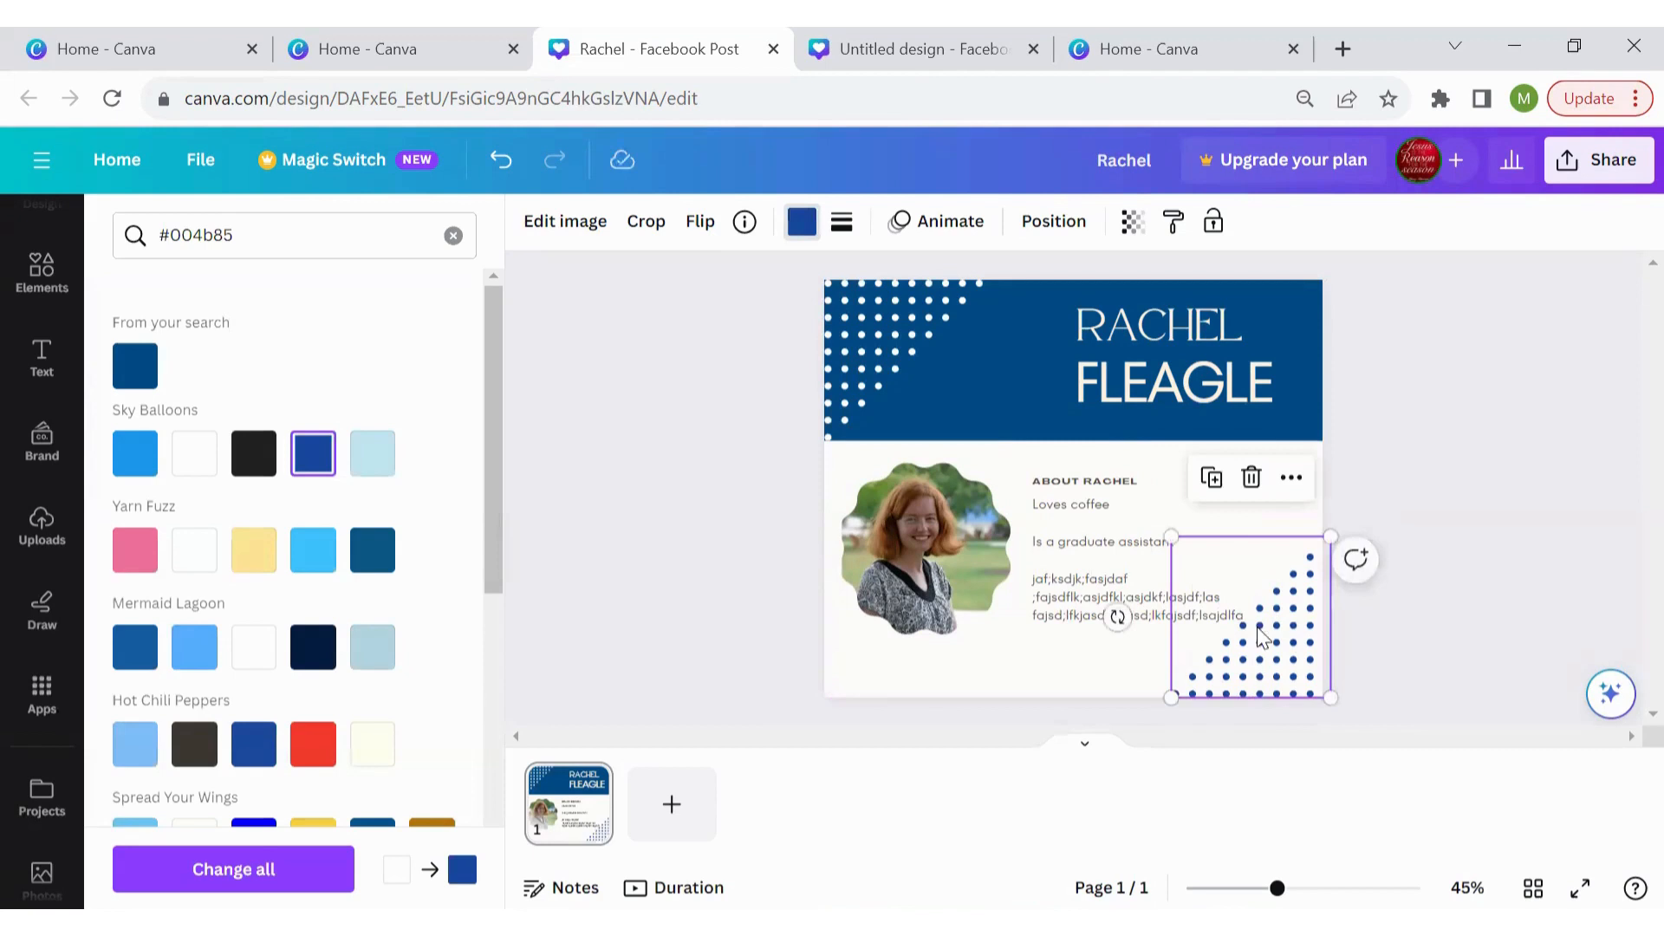
Narrow the About Rachel text box to clear the dots and nudge the blue dots into place
click(1114, 607)
drag(1280, 559, 1196, 558)
click(1523, 475)
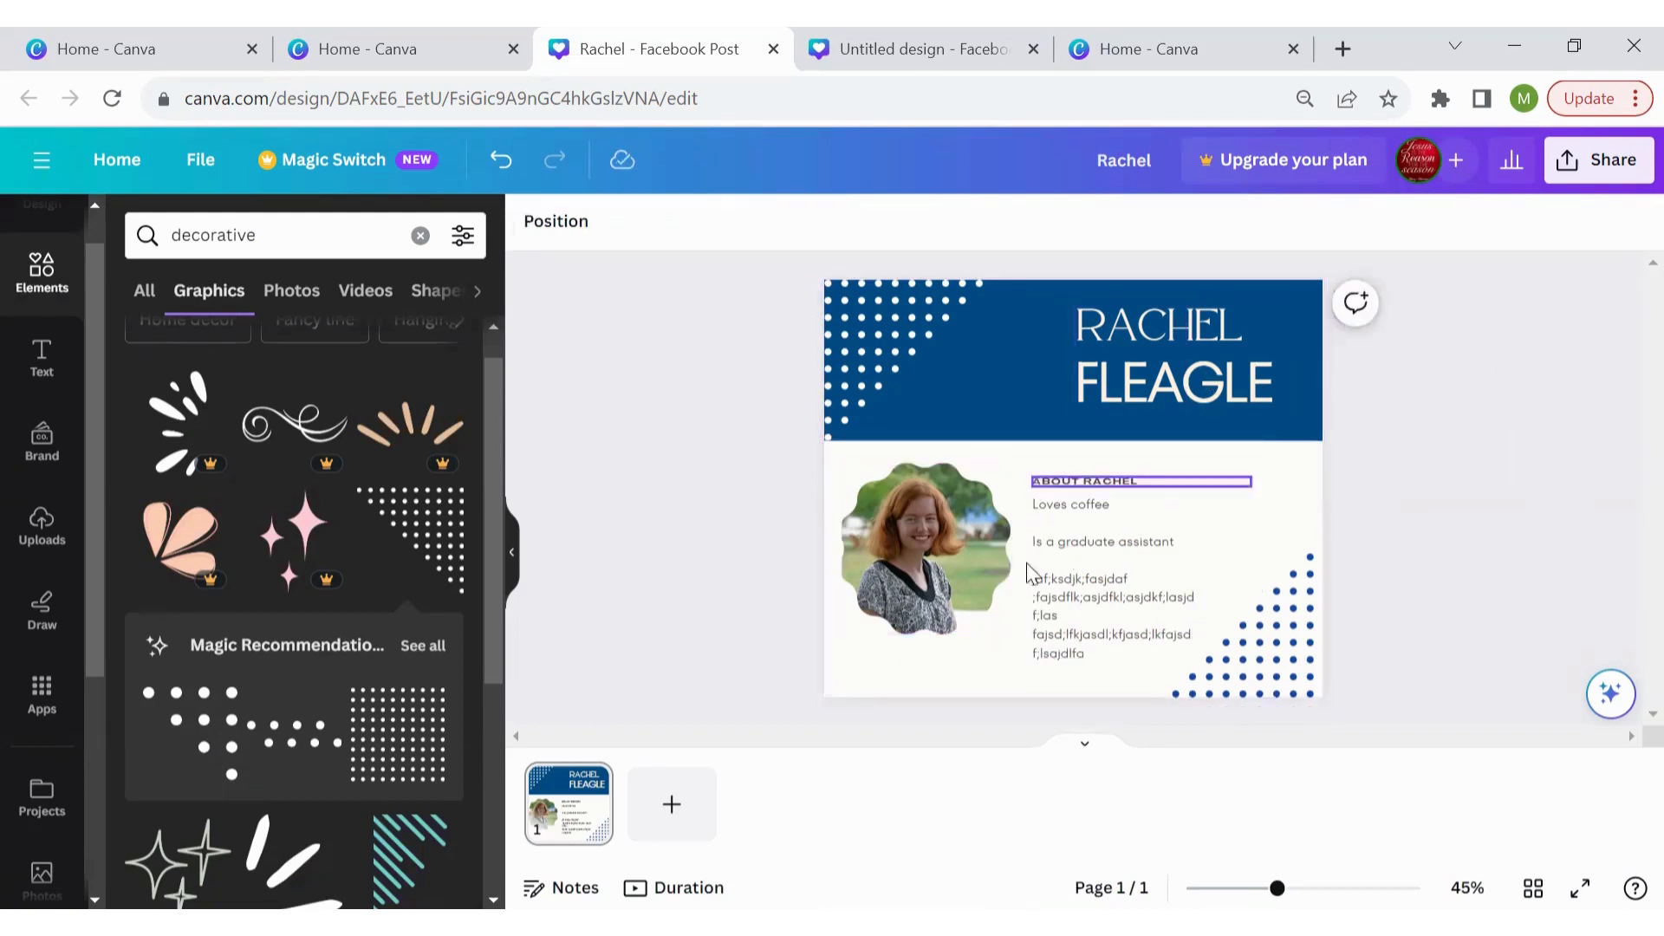
click(1298, 661)
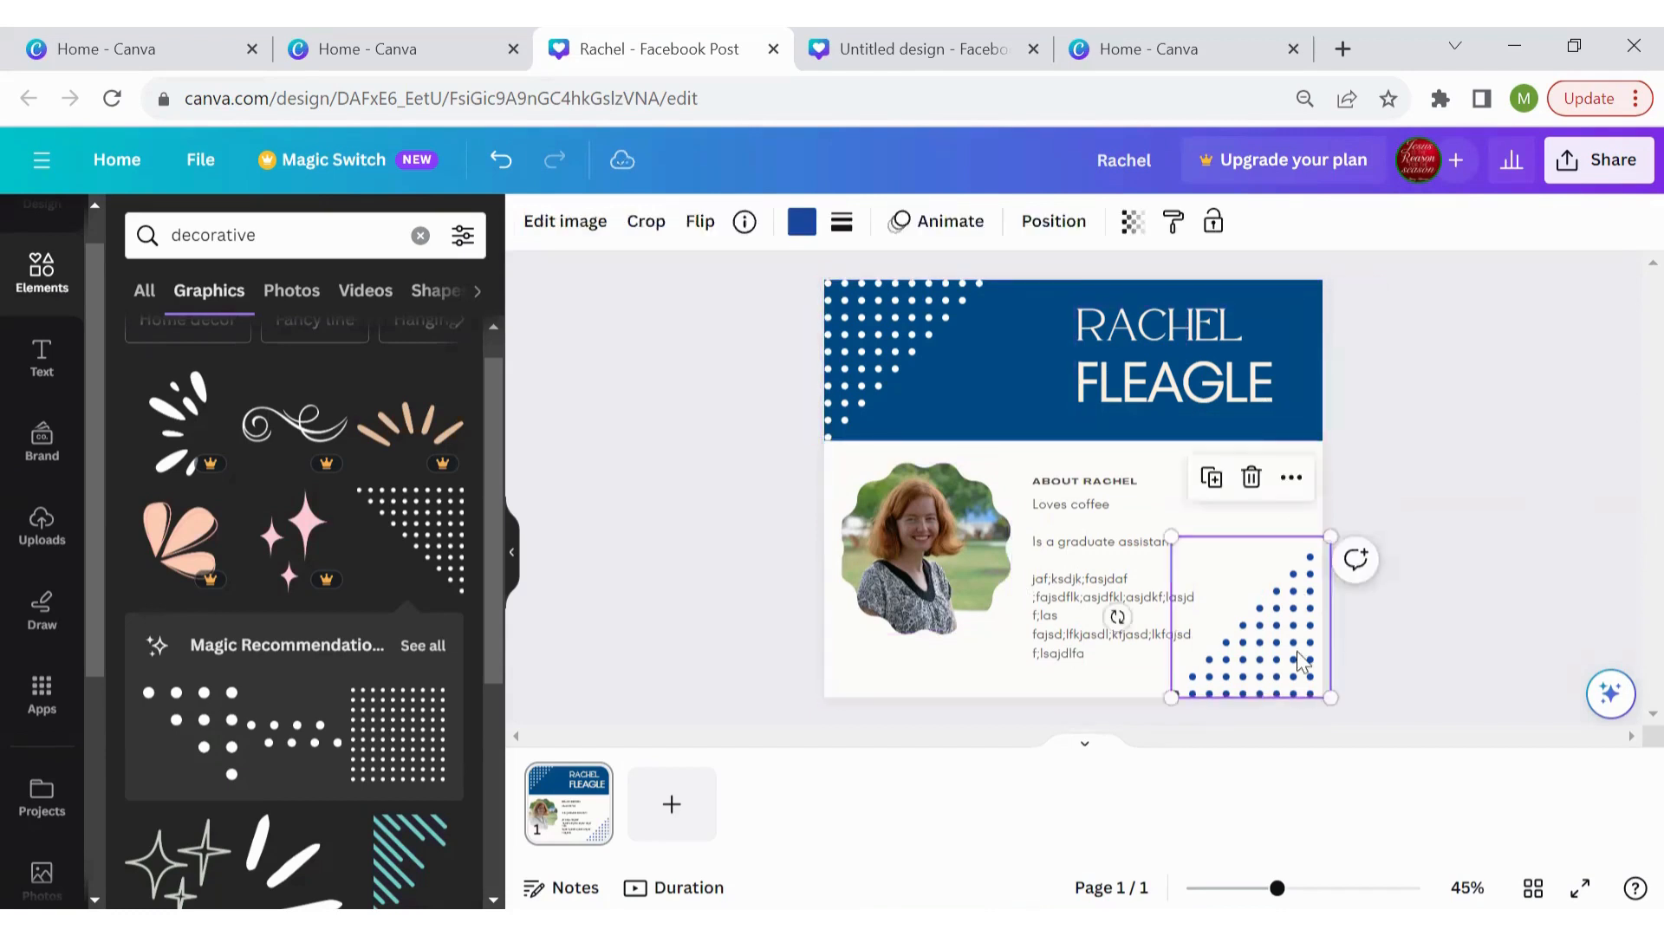
drag(1298, 661, 1300, 663)
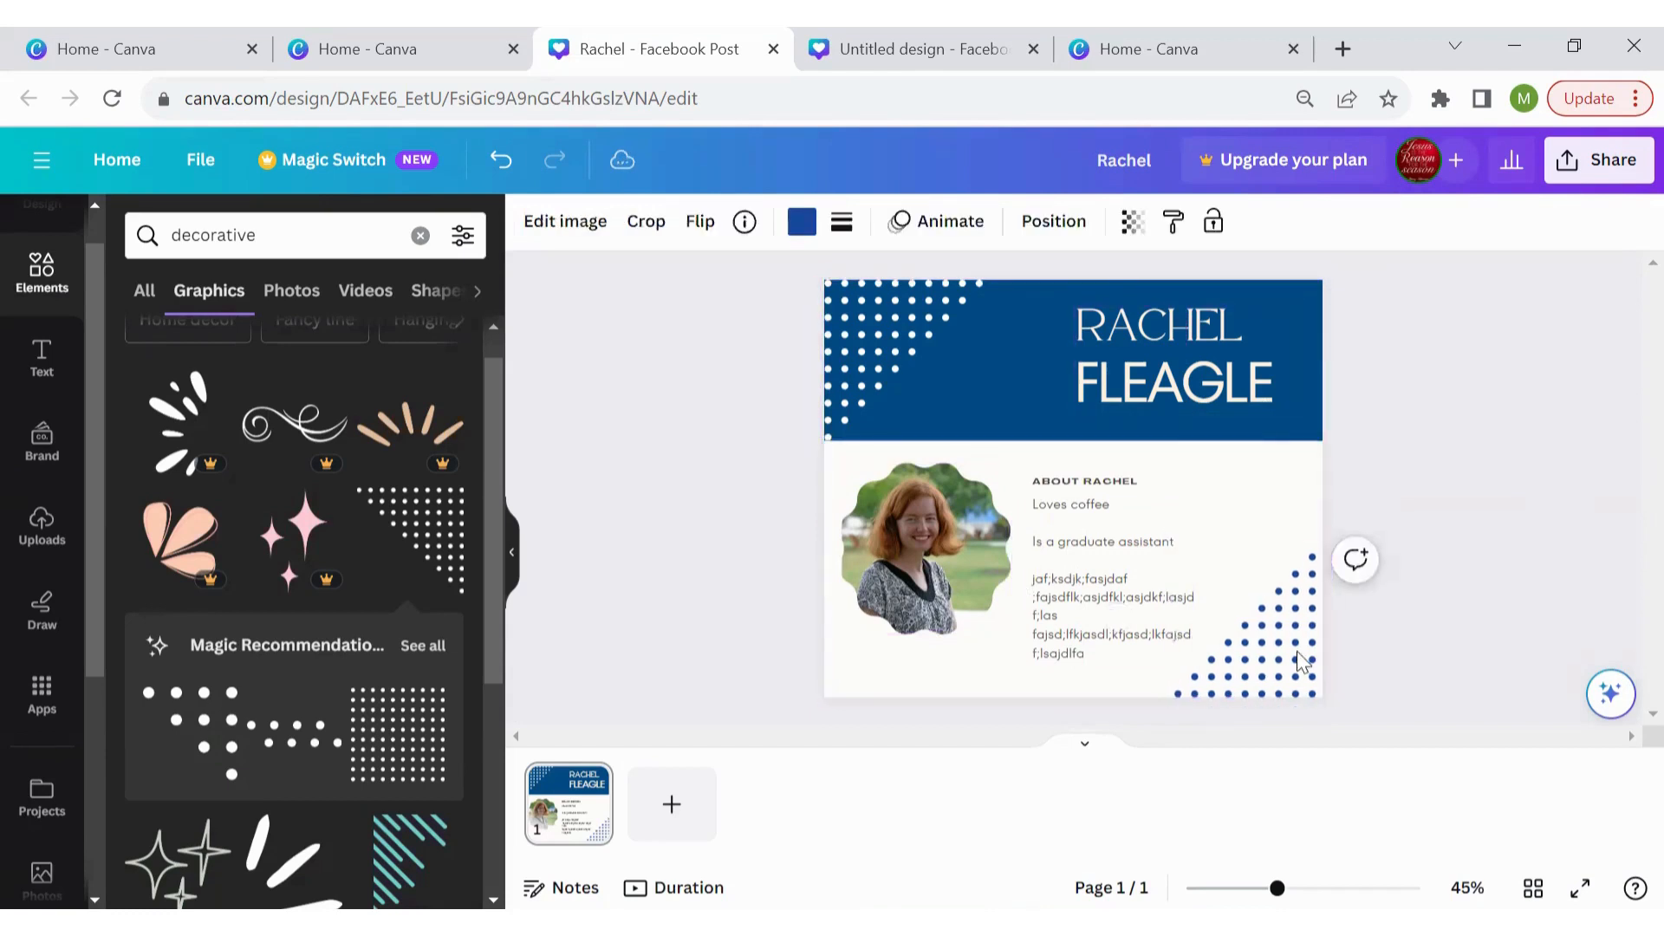
Download the post with the file type kept as PNG, saved as Rachel
click(1604, 178)
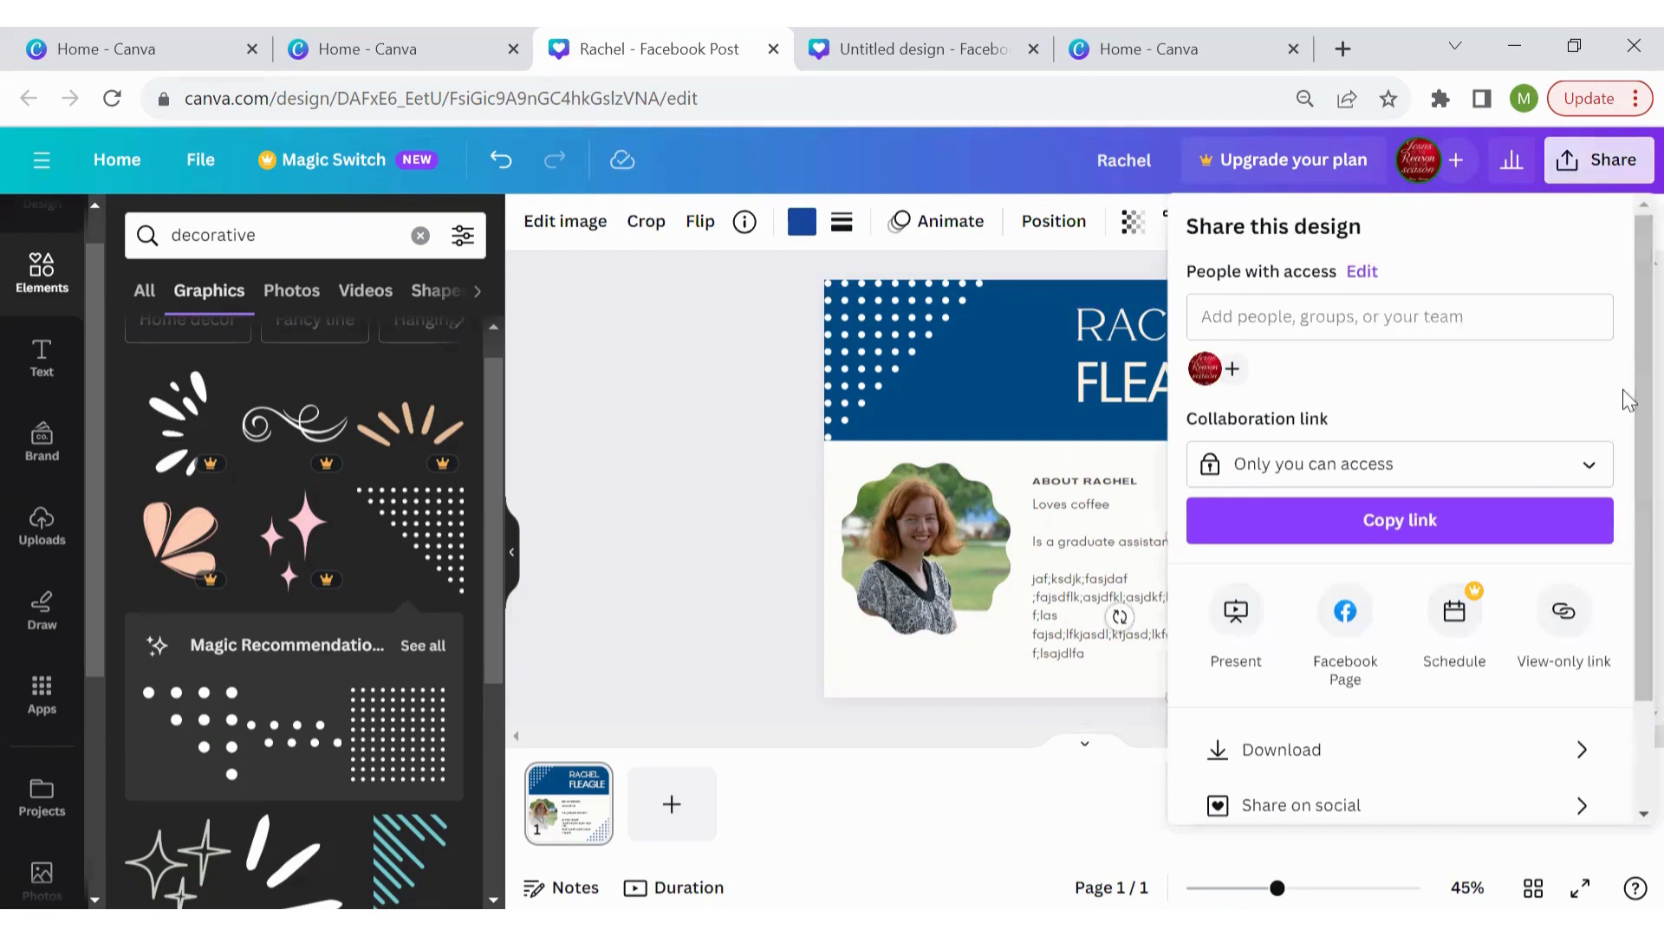
click(1475, 750)
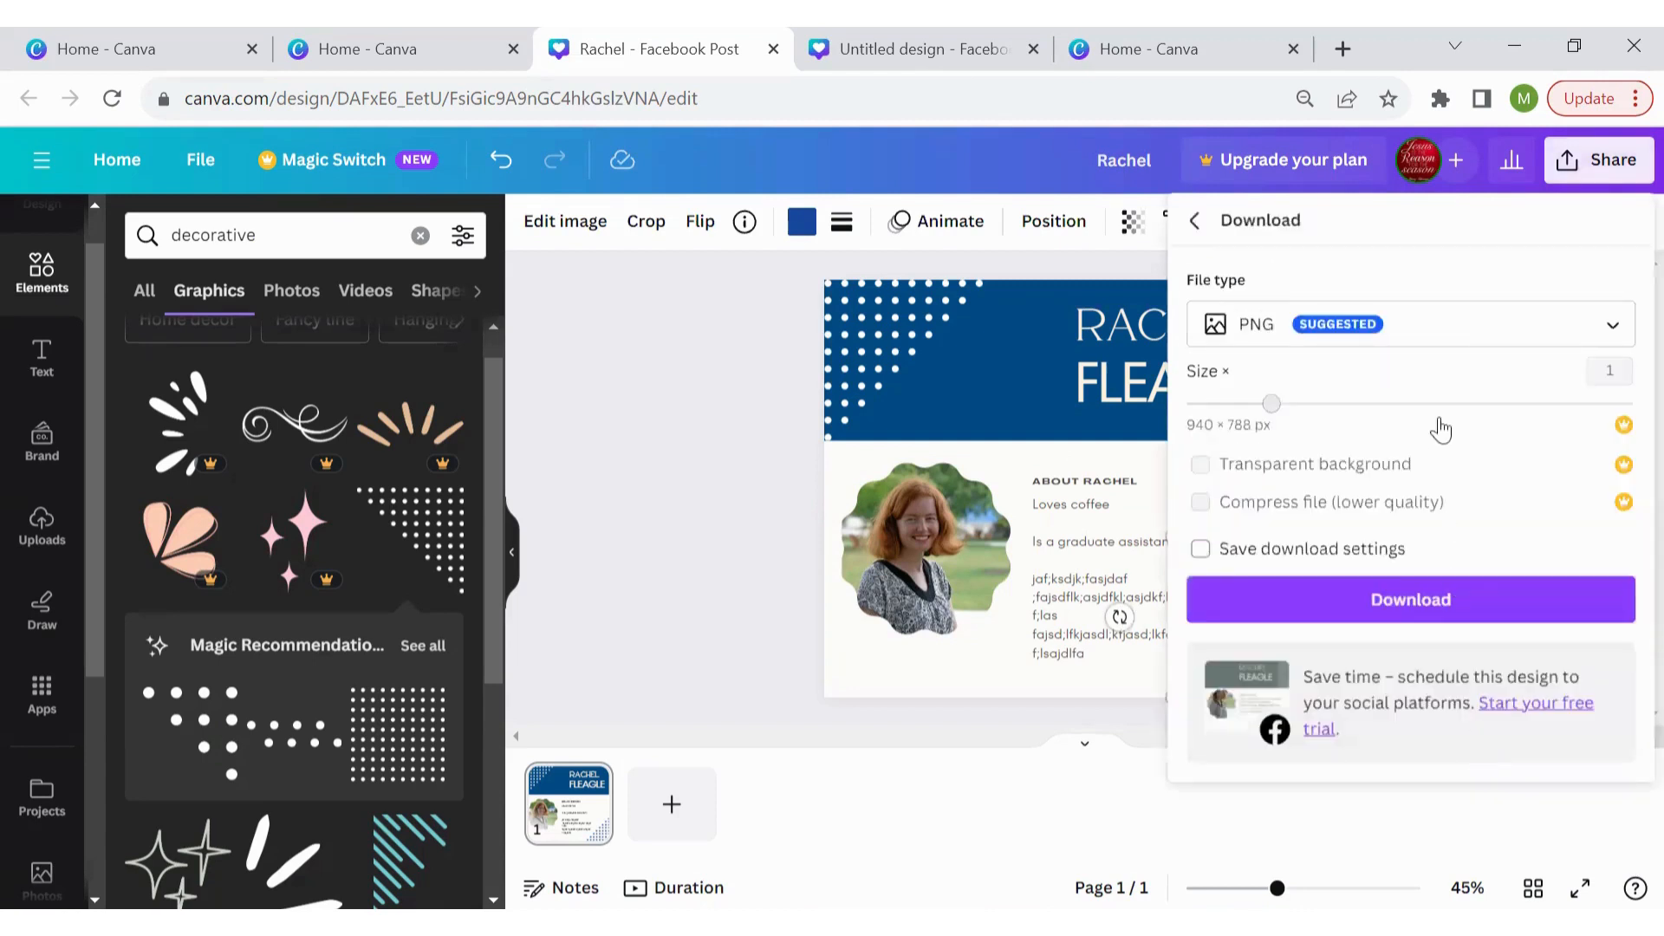
click(1482, 330)
click(1456, 274)
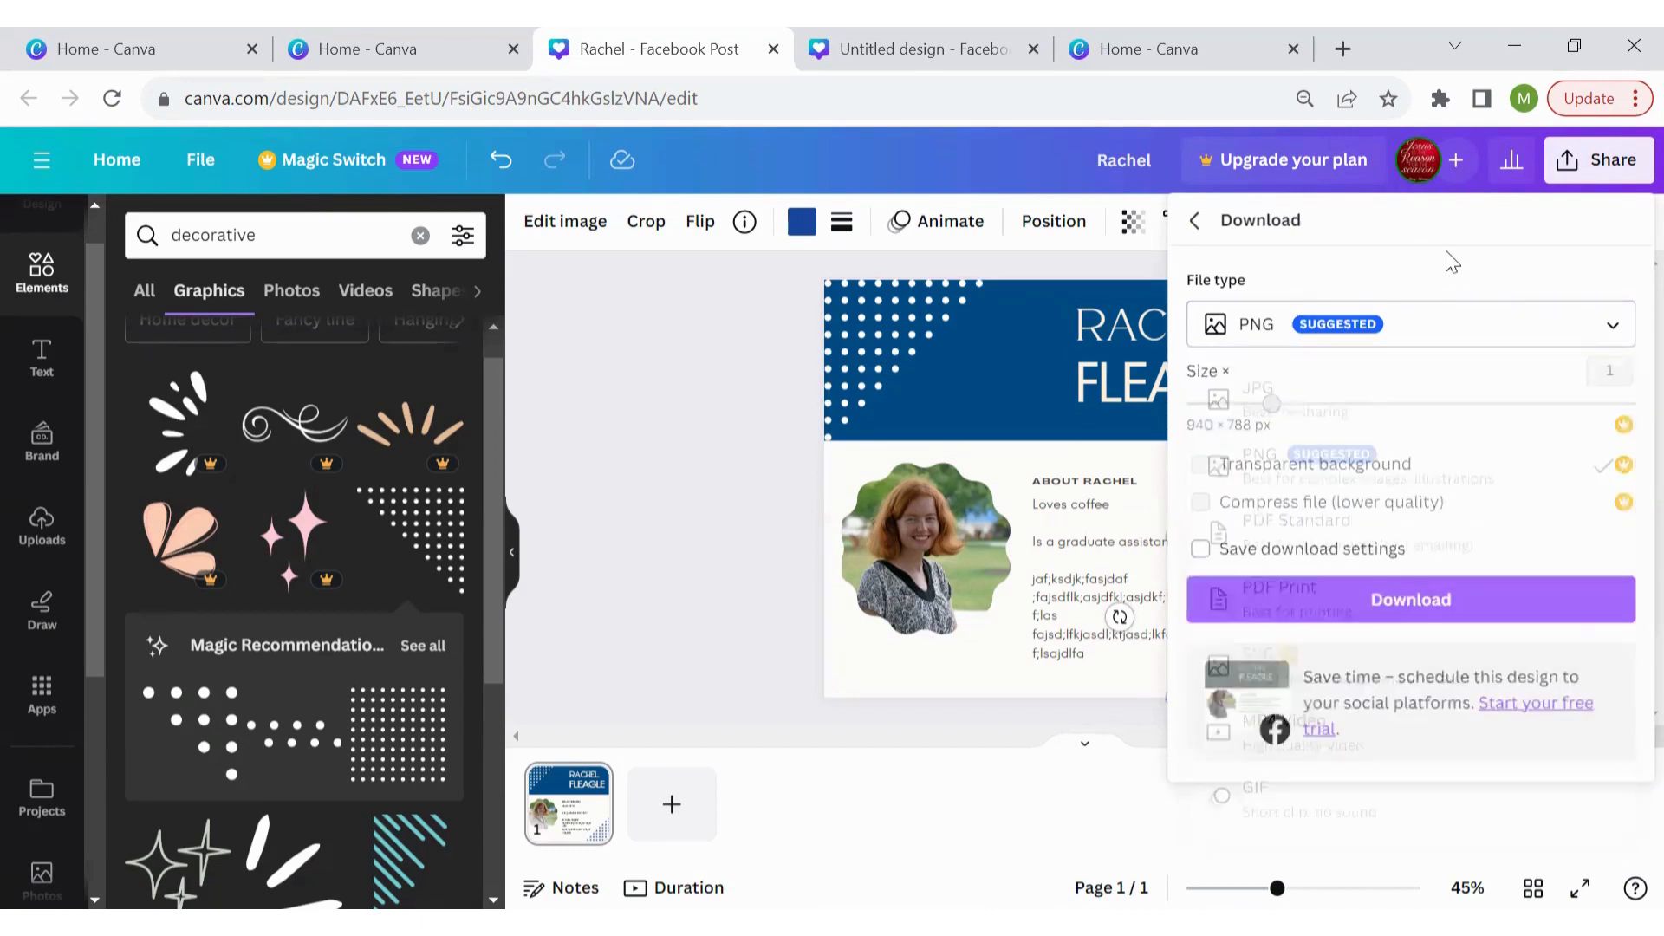
click(1352, 613)
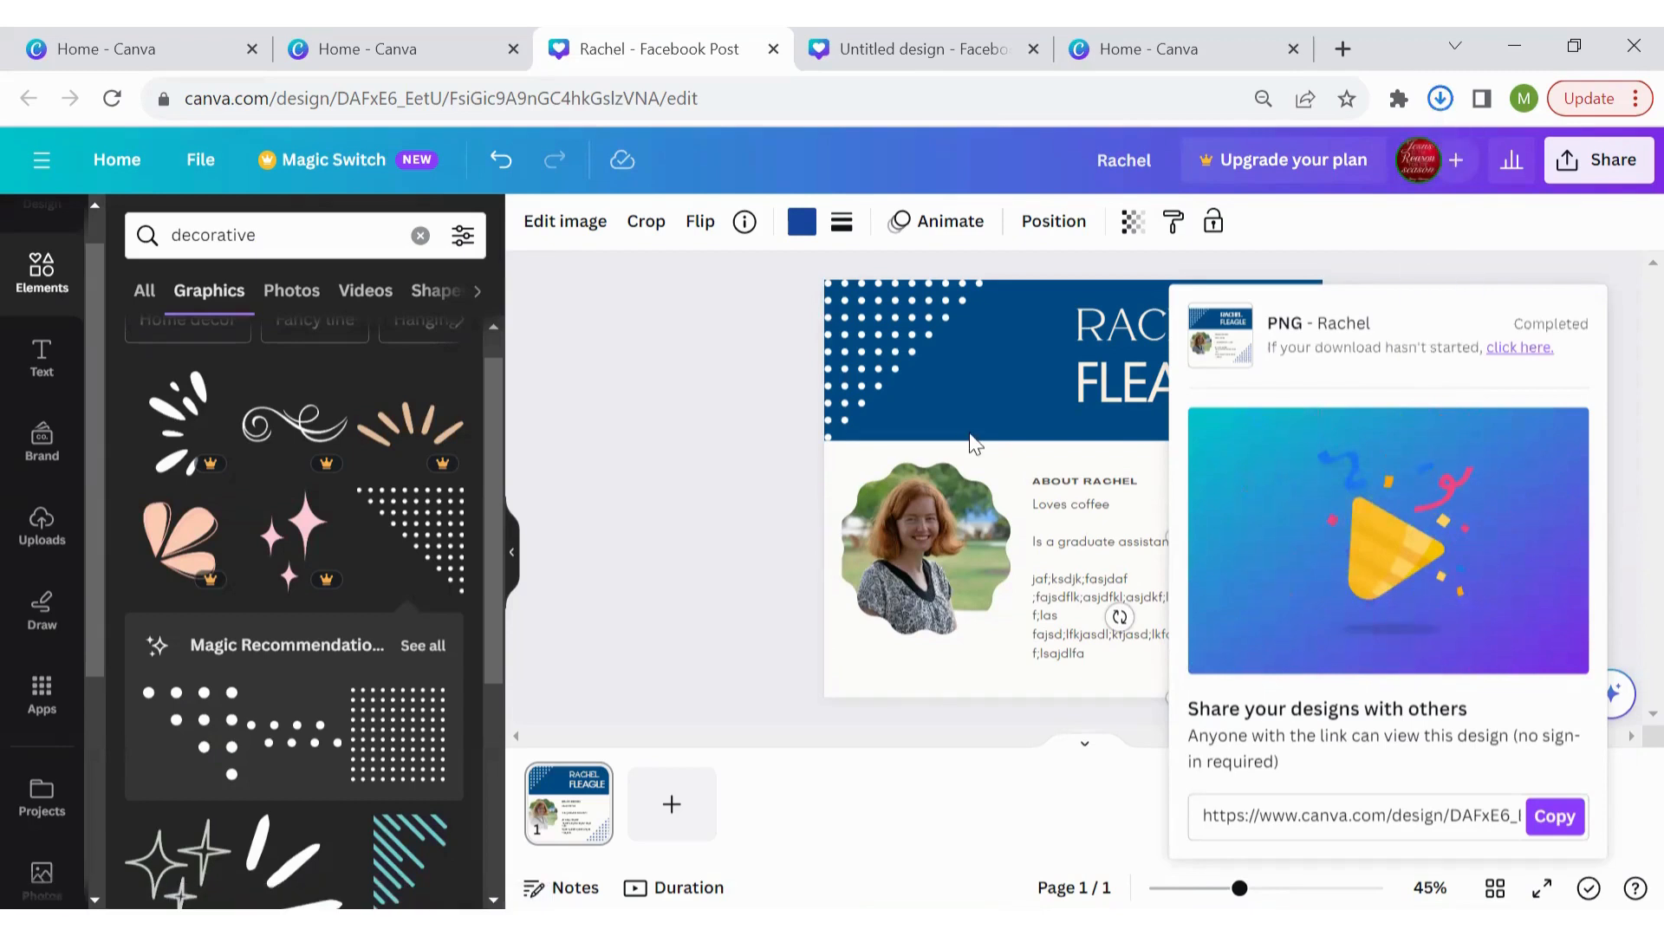
Dismiss the download panel and scroll the sidebar to view the finished post
click(638, 476)
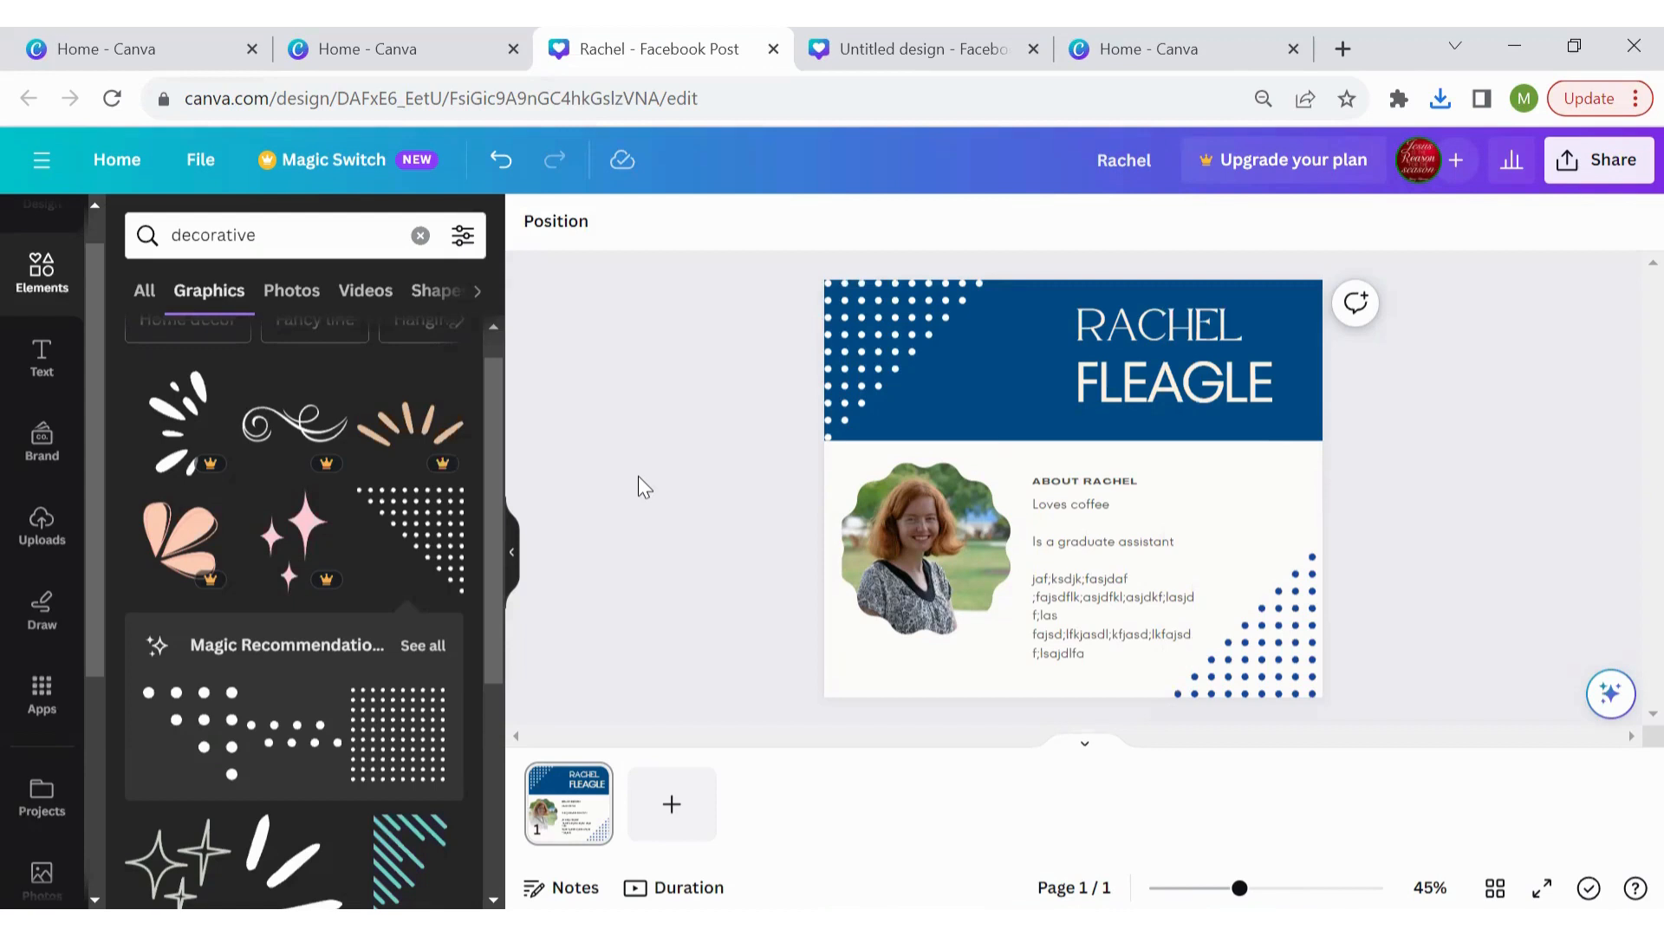
scroll(96, 320, up, 1)
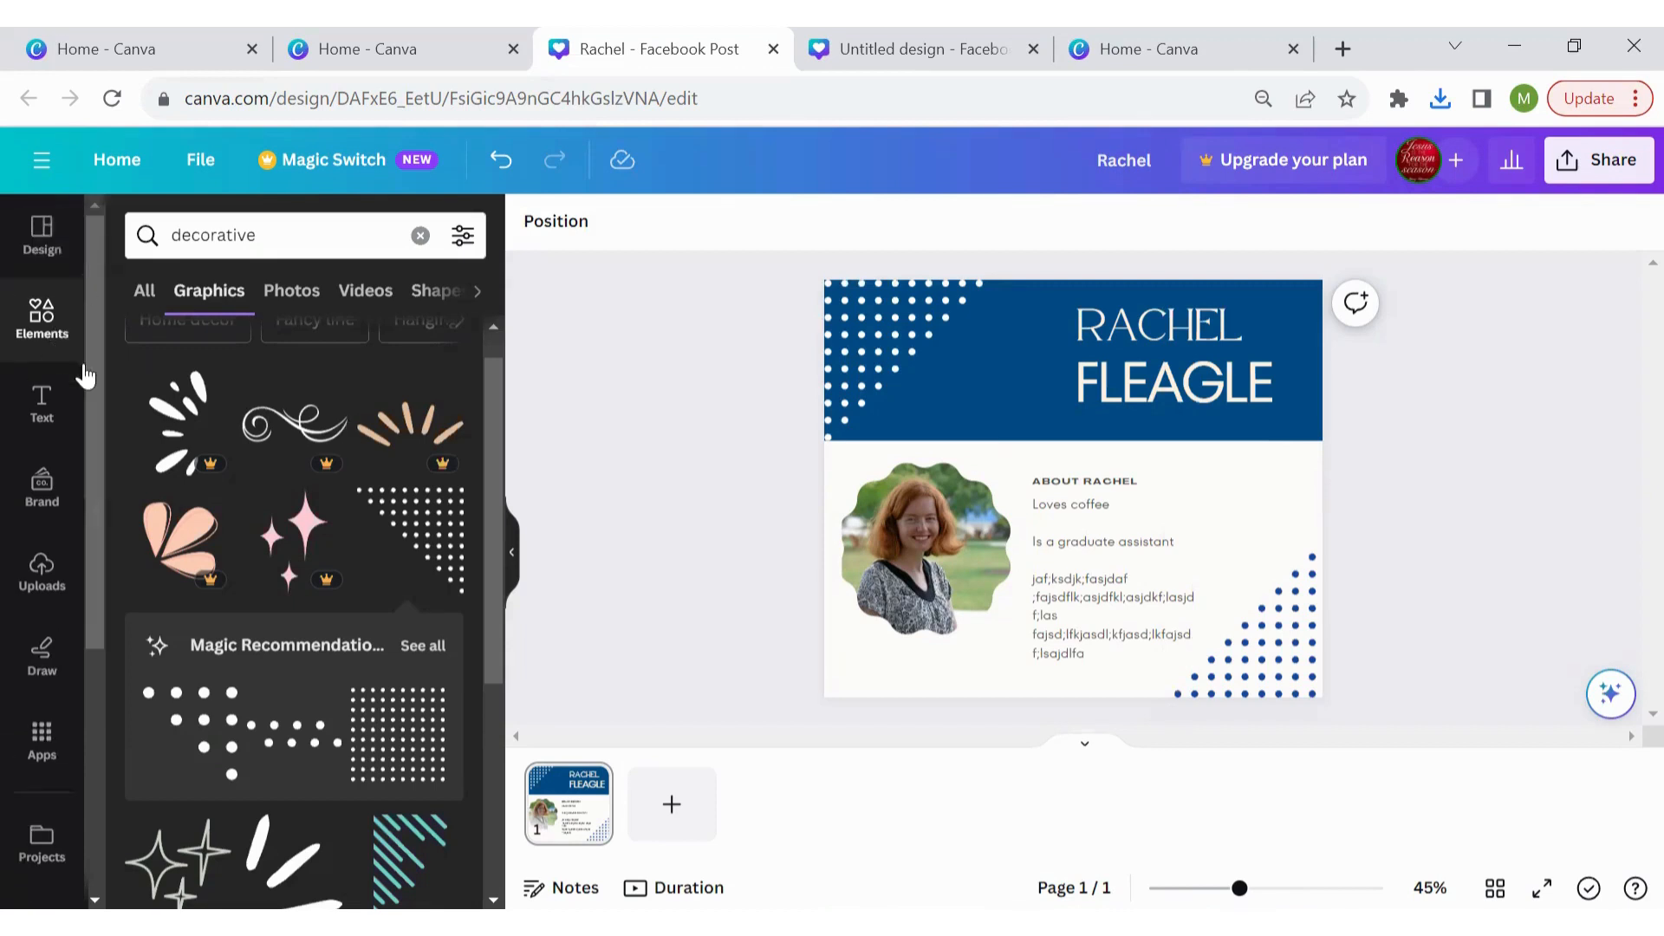
scroll(90, 372, down, 3)
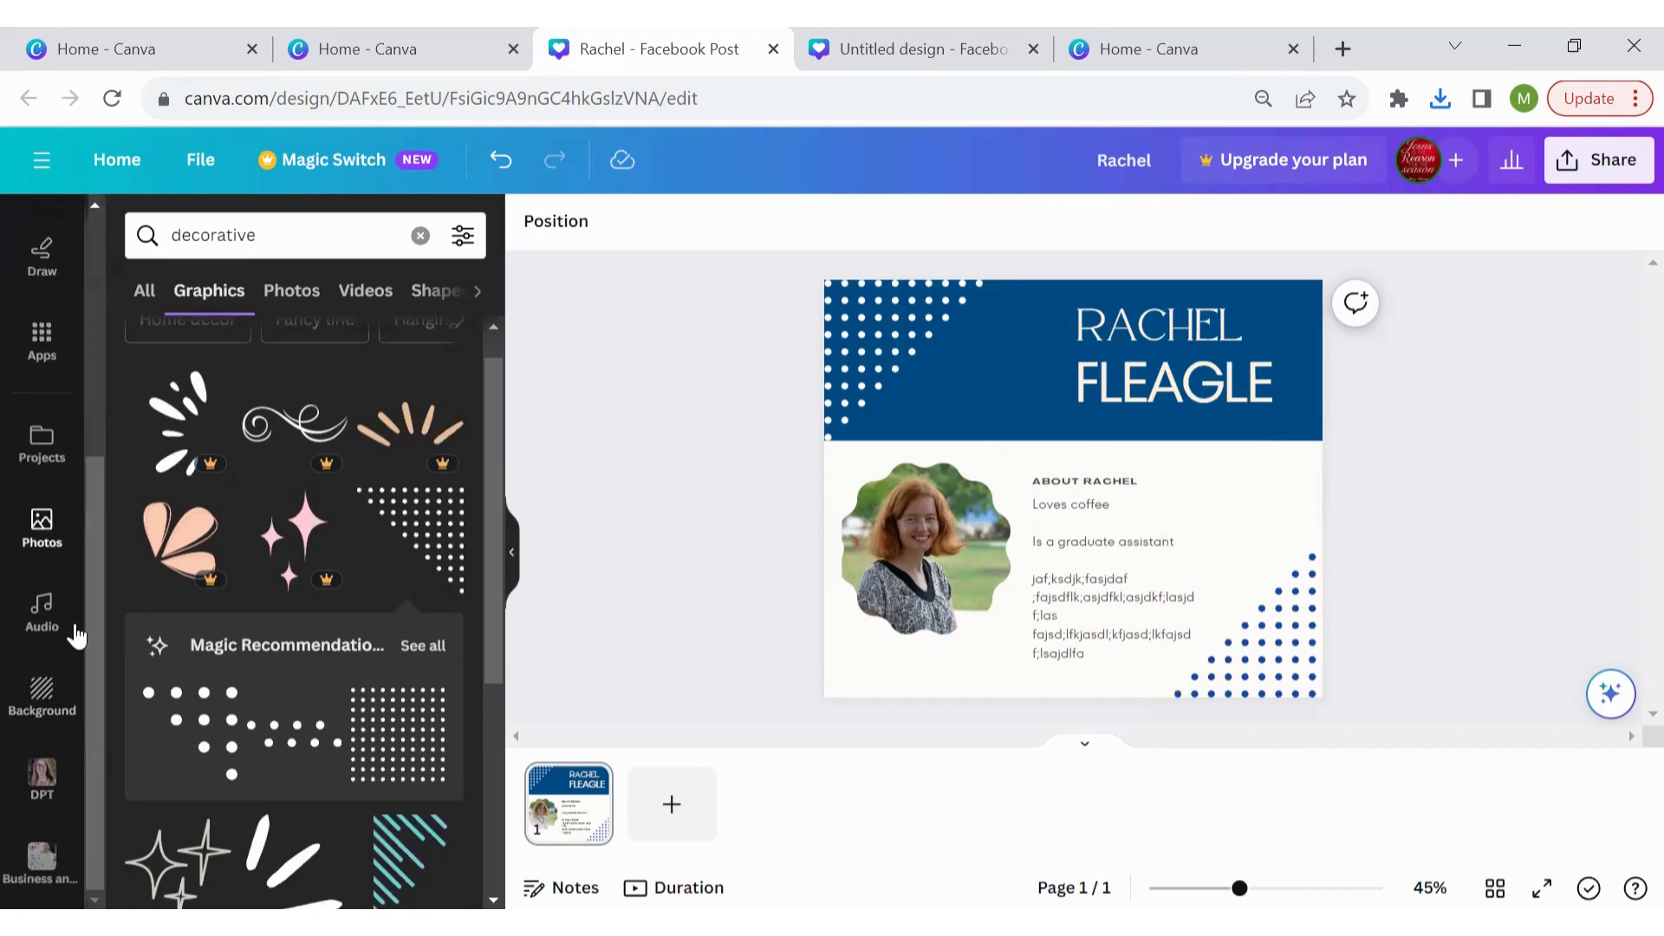